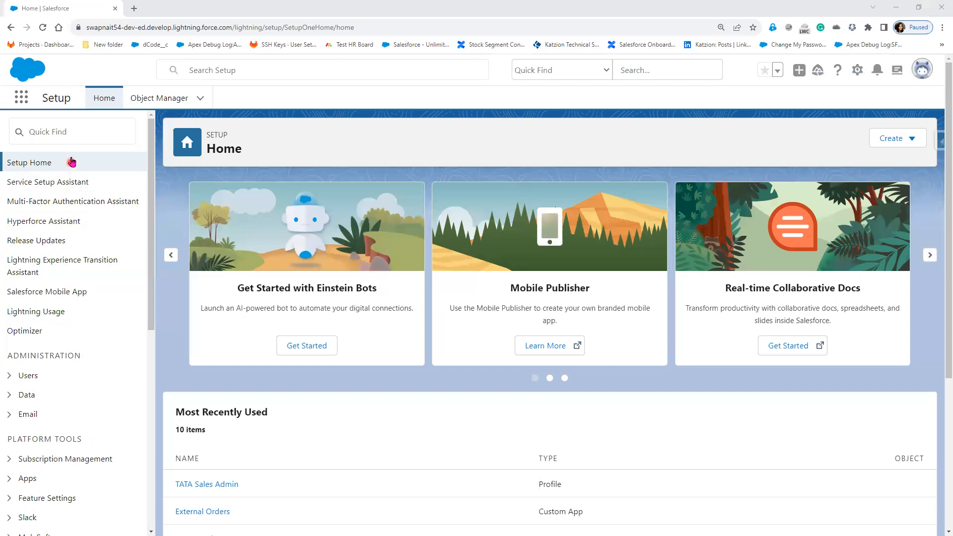
# Search Setup for Users, open Permission Sets, and start a new permission set
pyautogui.click(78, 126)
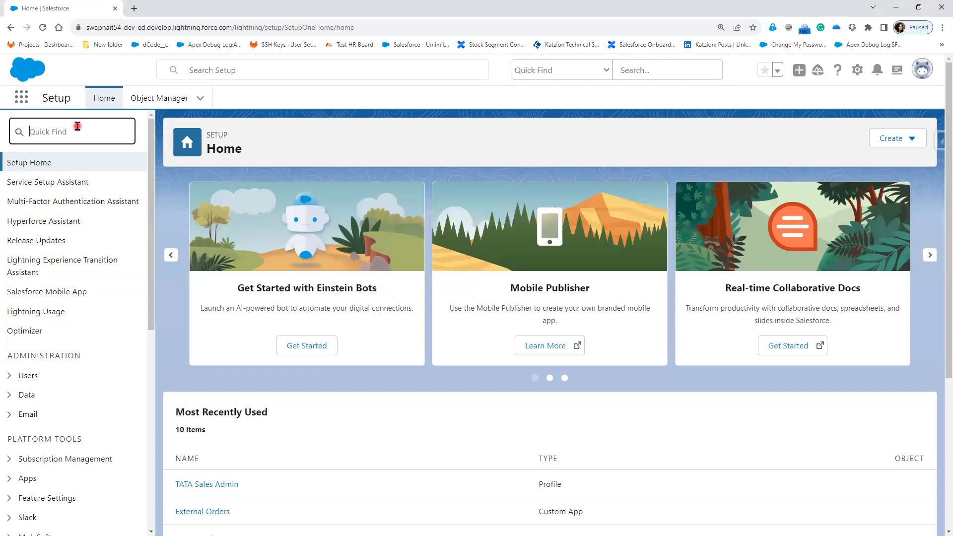
pyautogui.write('Users')
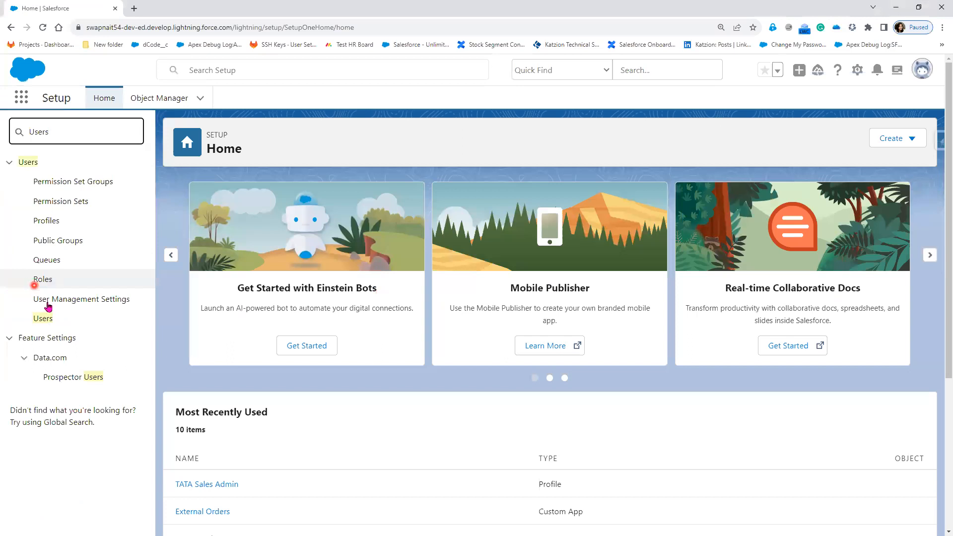
pyautogui.click(56, 202)
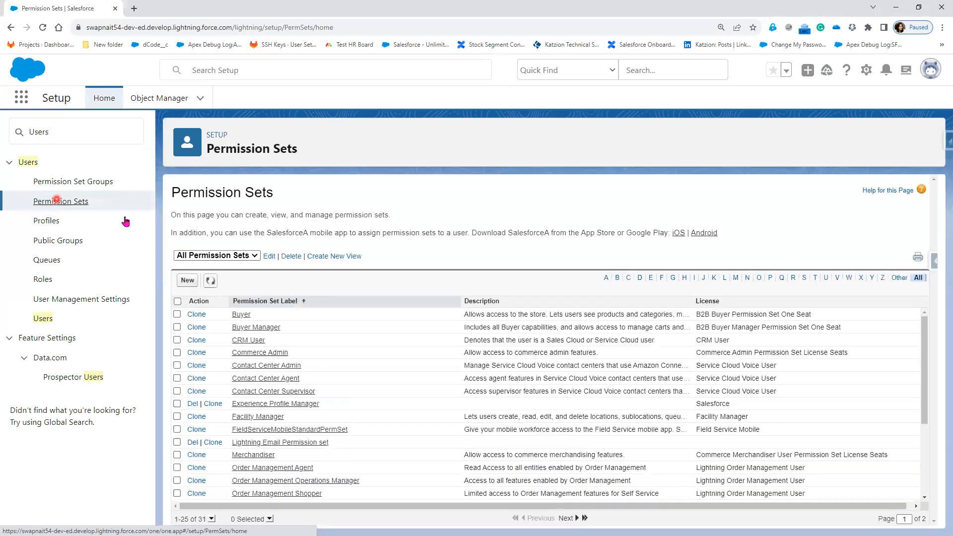
pyautogui.click(187, 280)
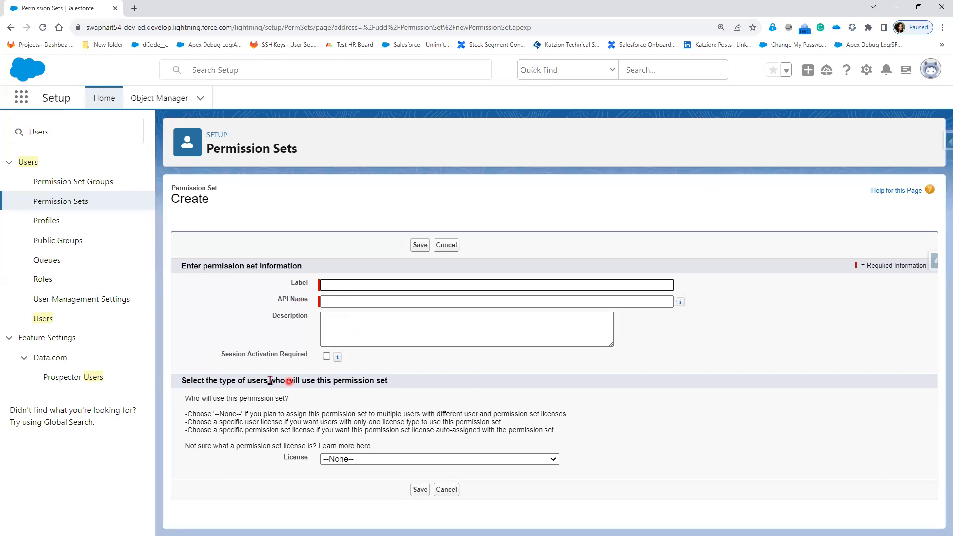
# Examine the license guidance and the available license options for the new permission set
pyautogui.moveTo(339, 362)
pyautogui.moveTo(185, 414); pyautogui.dragTo(247, 416)
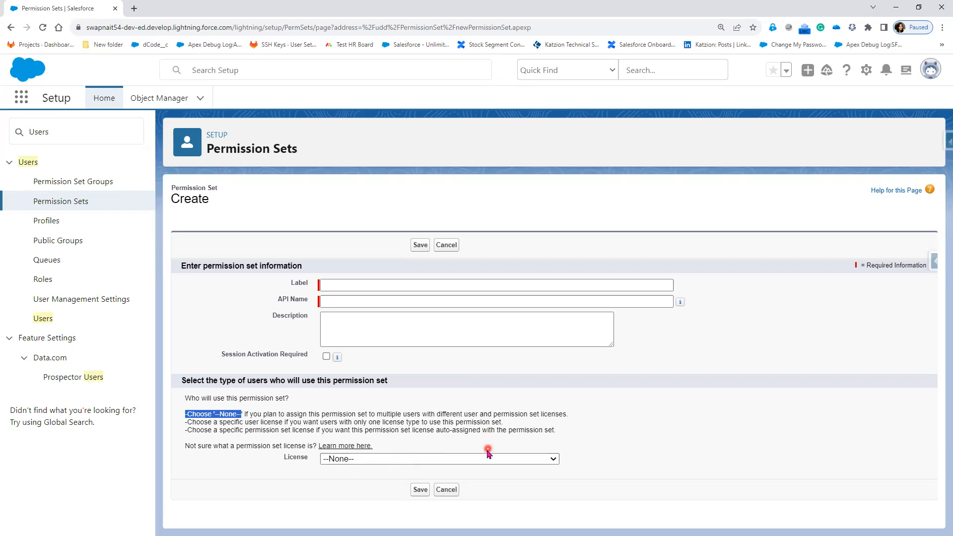
pyautogui.click(457, 459)
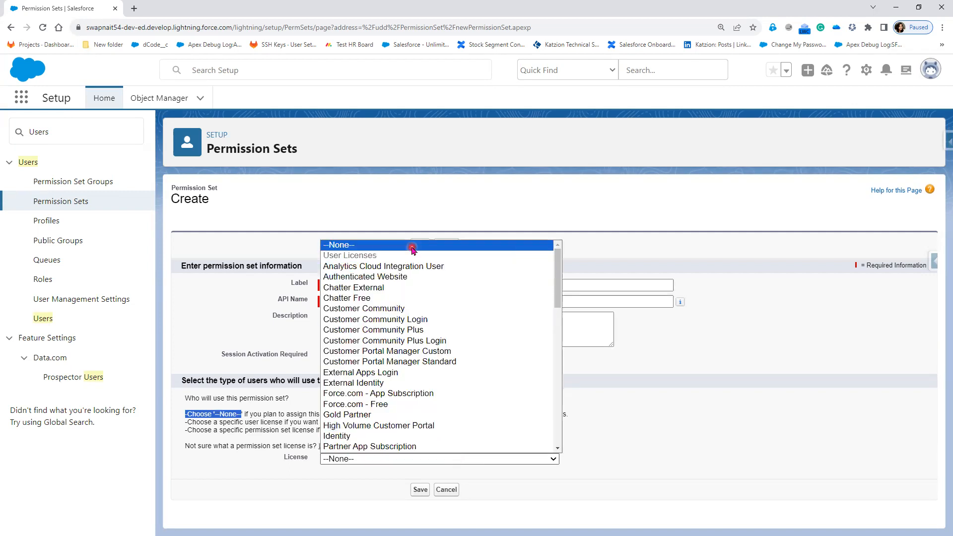
pyautogui.click(421, 457)
pyautogui.click(417, 461)
pyautogui.scroll(-2, 446, 397)
pyautogui.scroll(-6, 445, 402)
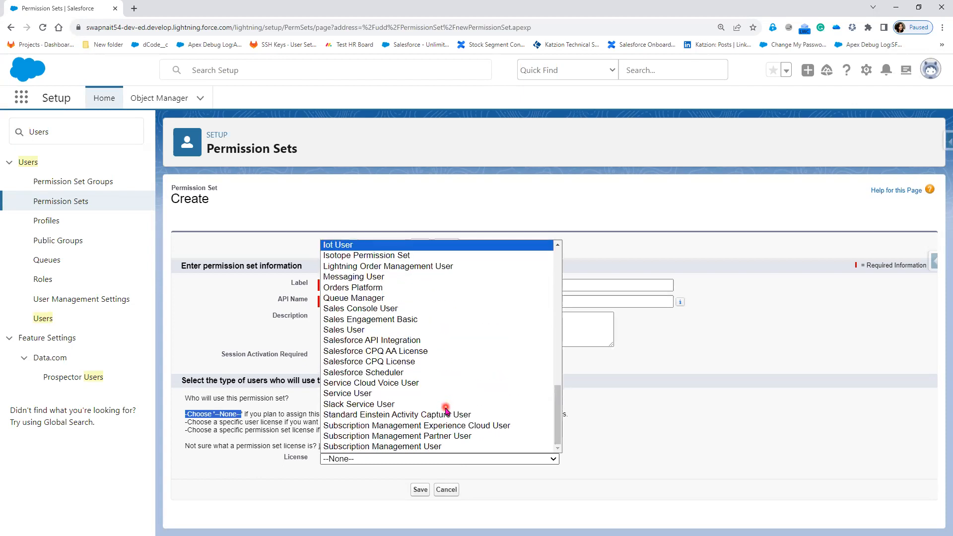
pyautogui.scroll(4, 444, 417)
pyautogui.scroll(6, 444, 418)
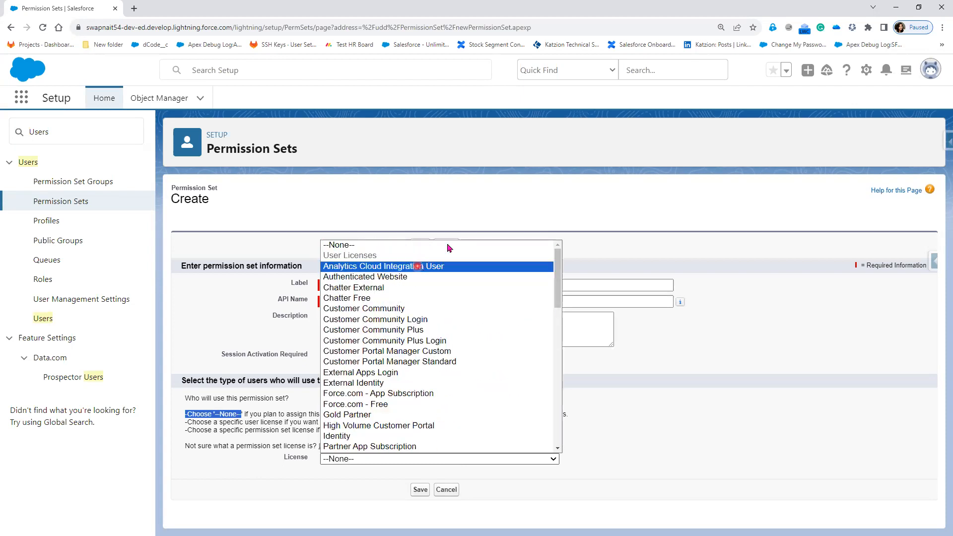
pyautogui.click(694, 450)
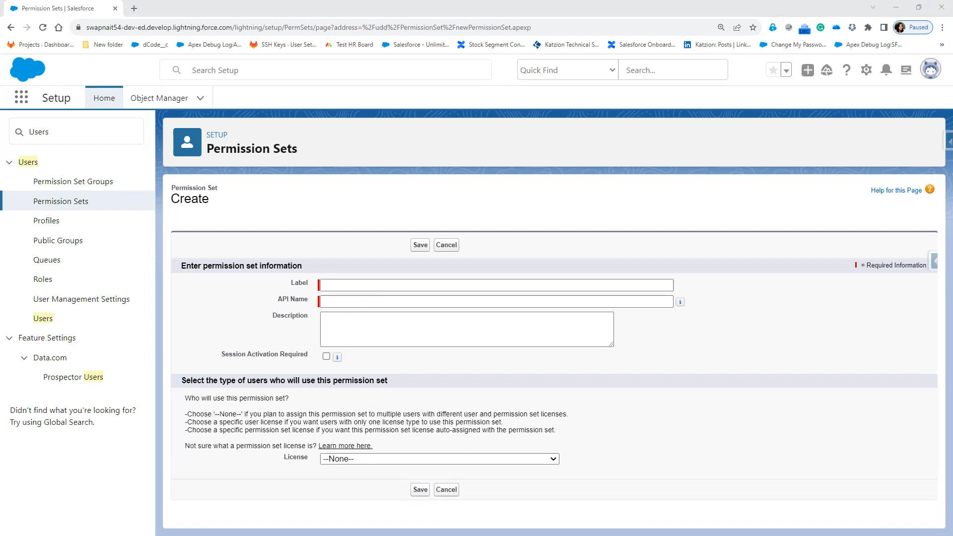
# Open the Users page in a new tab and open the record of the user with the TATA Sales Admin profile
pyautogui.click(357, 285)
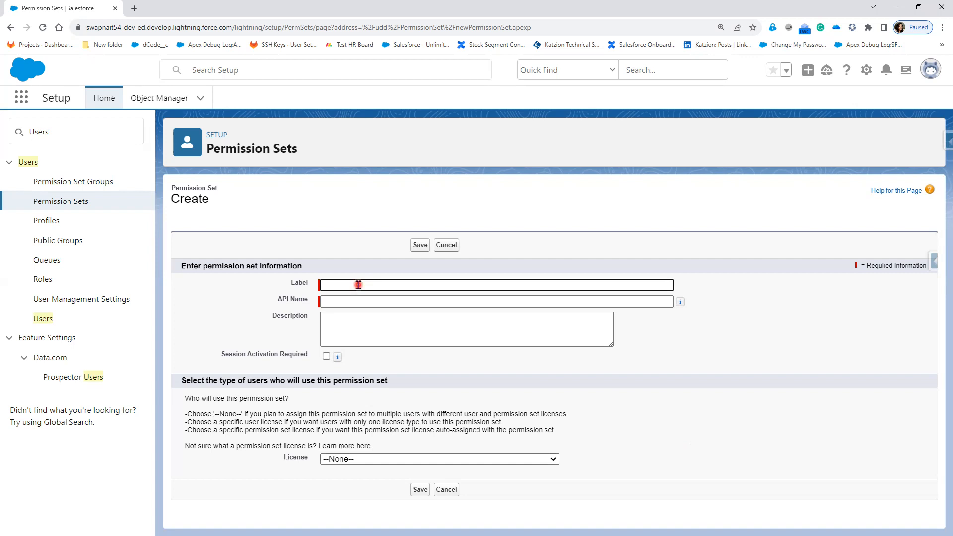
pyautogui.rightClick(42, 319)
pyautogui.click(61, 326)
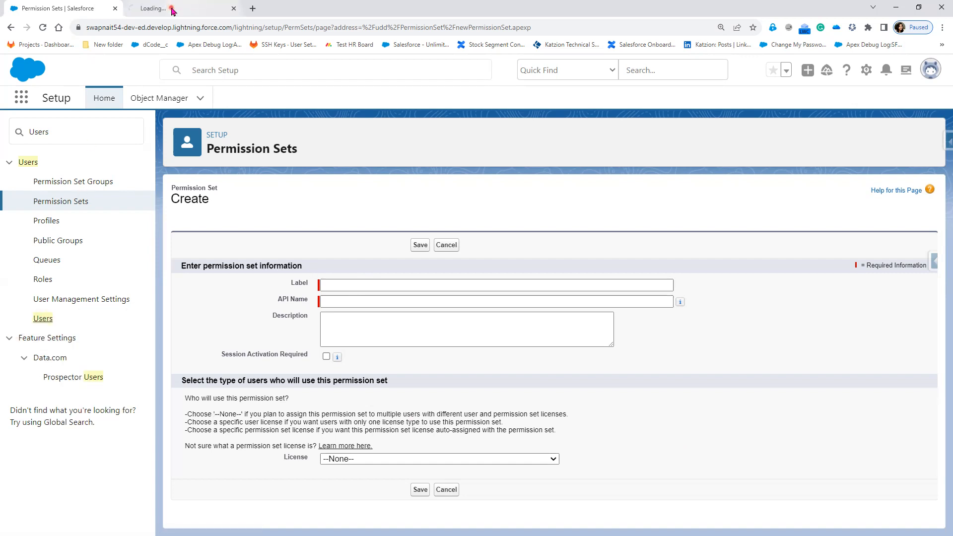
pyautogui.click(171, 10)
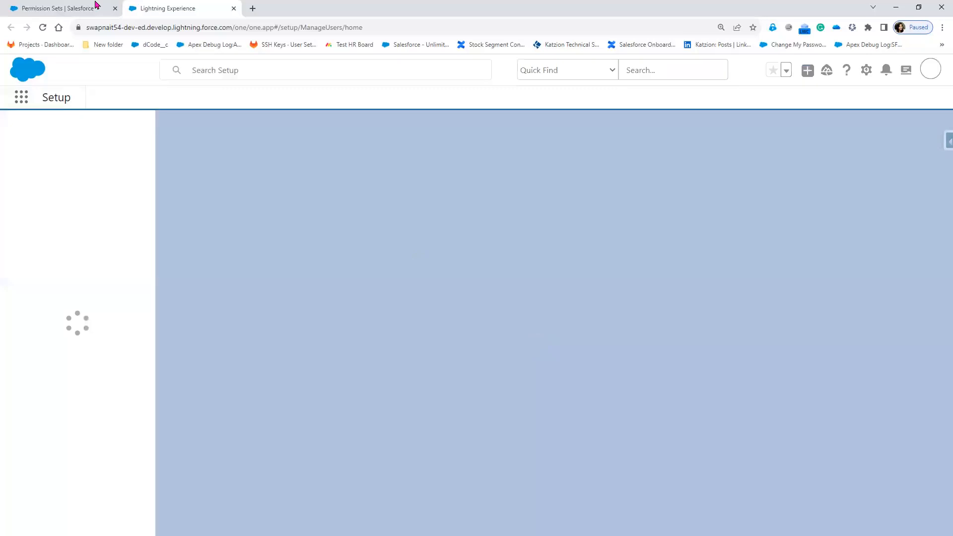
pyautogui.click(64, 7)
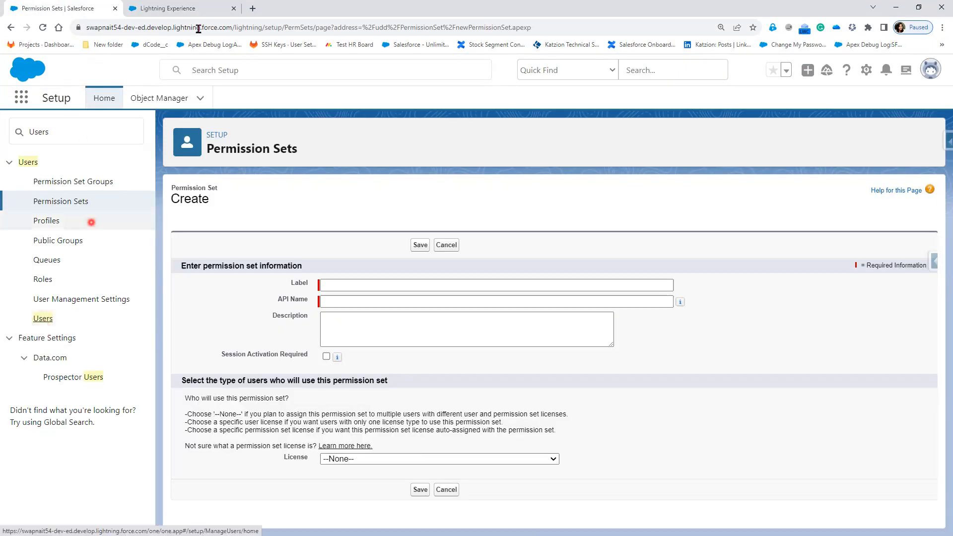
pyautogui.click(199, 7)
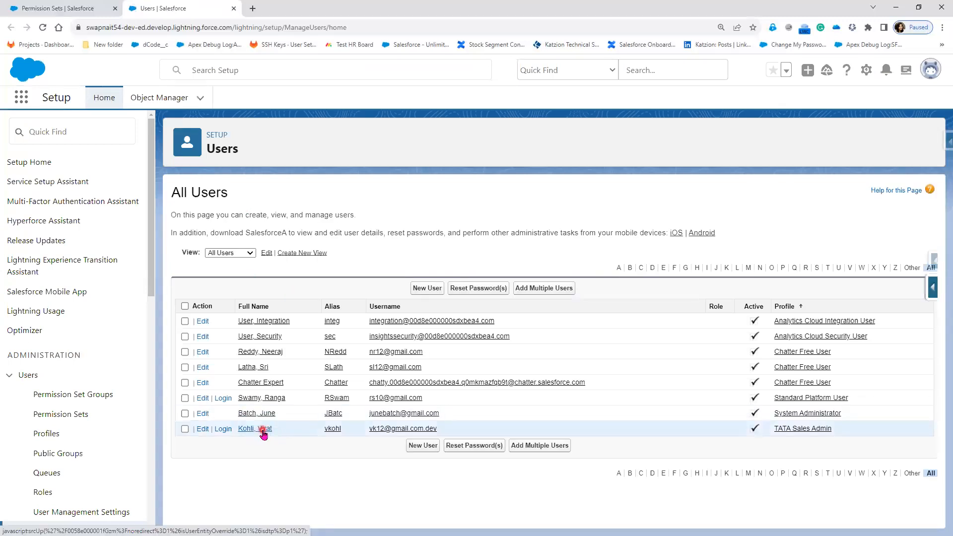
pyautogui.click(263, 429)
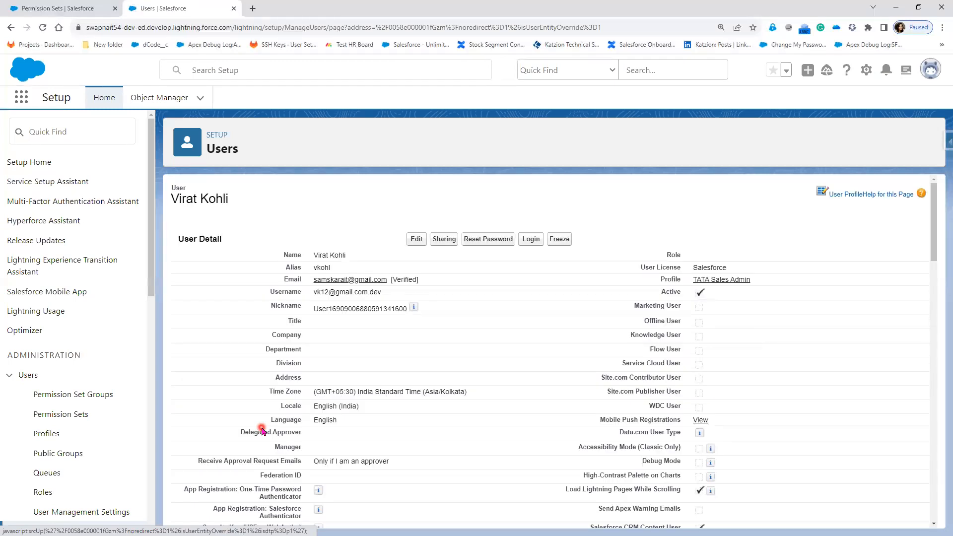
# Copy the user's username from the record and open the Salesforce login page in an incognito window
pyautogui.moveTo(388, 301); pyautogui.dragTo(314, 302)
pyautogui.hotkey('ctrl', 'c')
pyautogui.click(384, 303)
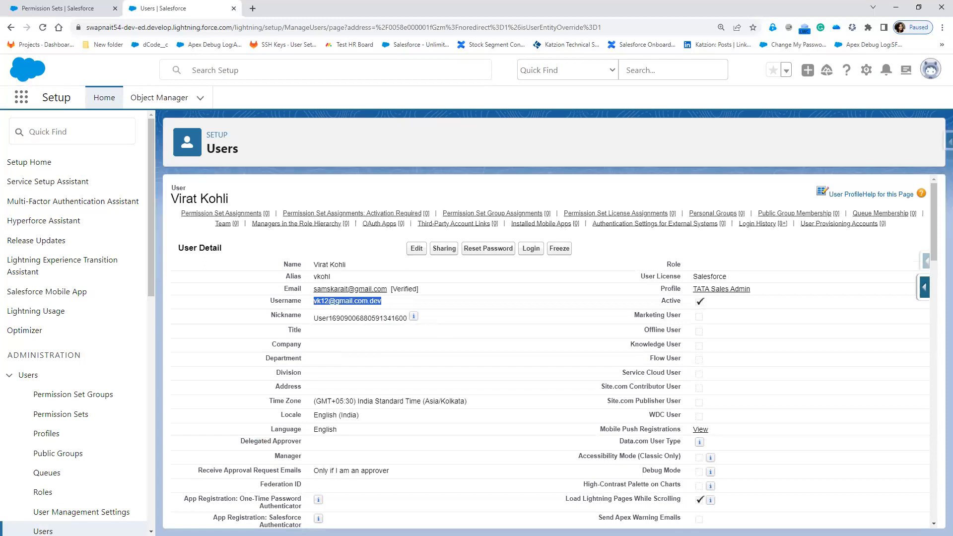
pyautogui.hotkey('alt', 'Tab')
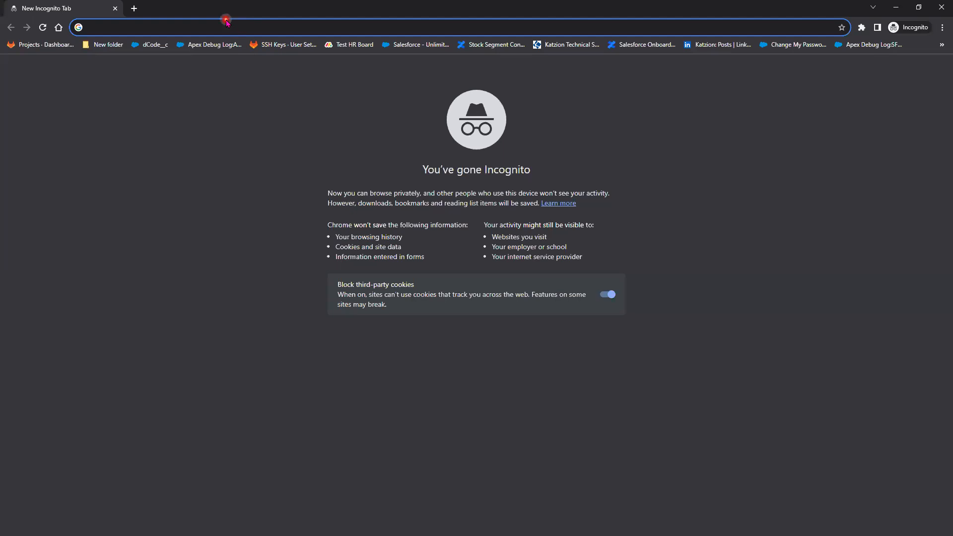
pyautogui.write('login')
pyautogui.press('Return')
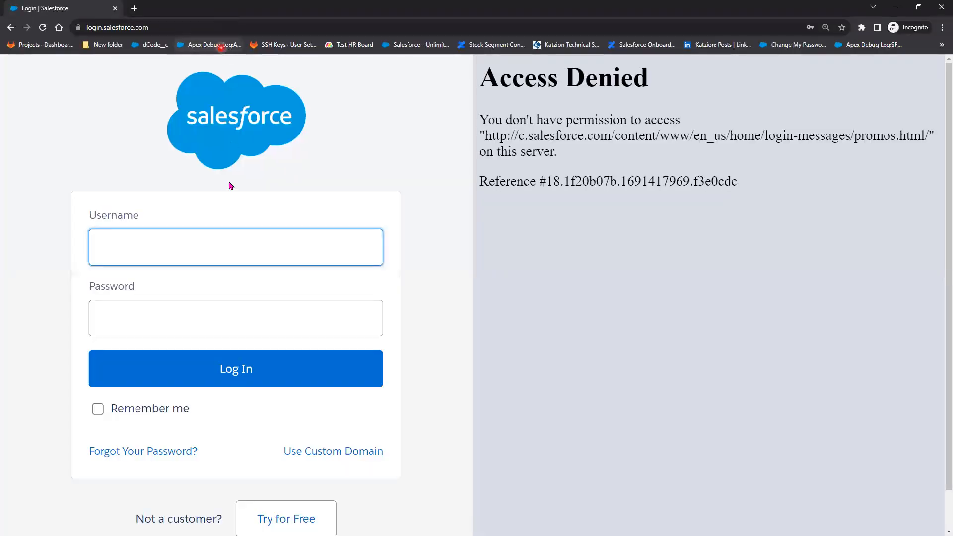
# Log in with the copied username and the account password, postponing the mobile phone registration
pyautogui.hotkey('ctrl', 'v')
pyautogui.click(186, 333)
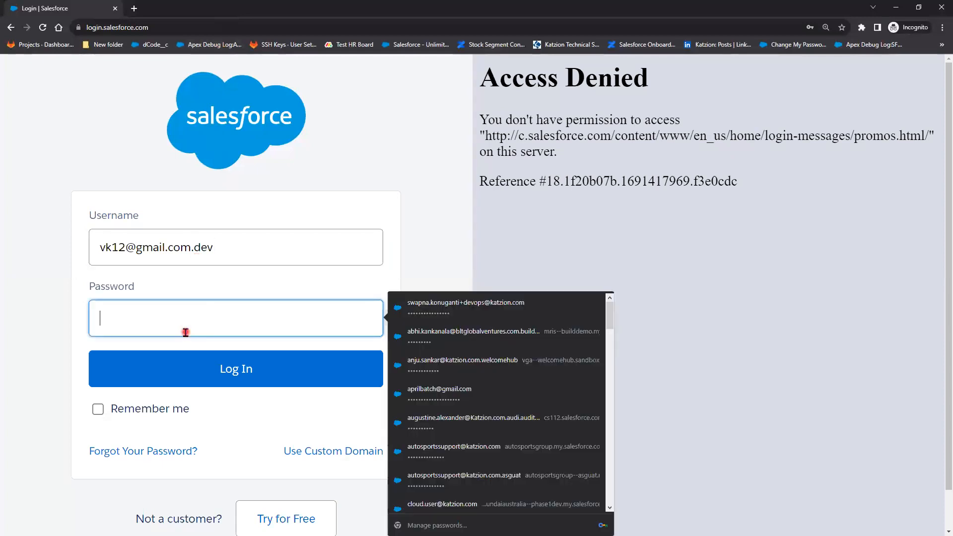
pyautogui.write('a')
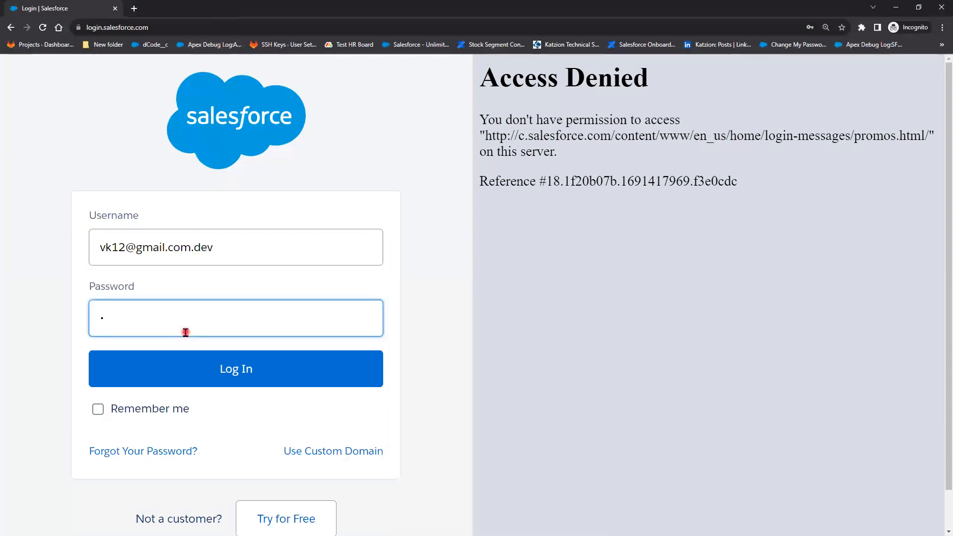
pyautogui.write('aaaaaa')
pyautogui.press('Return')
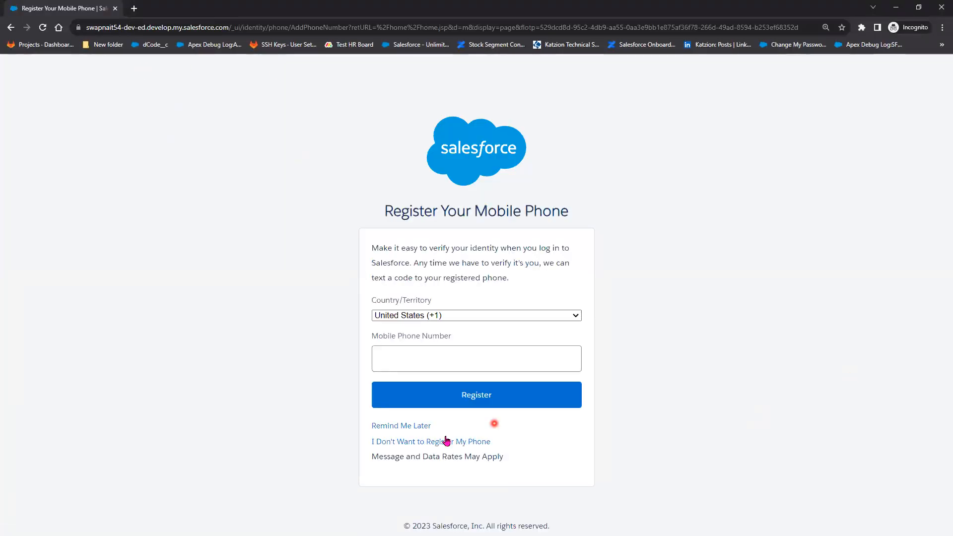
pyautogui.click(415, 427)
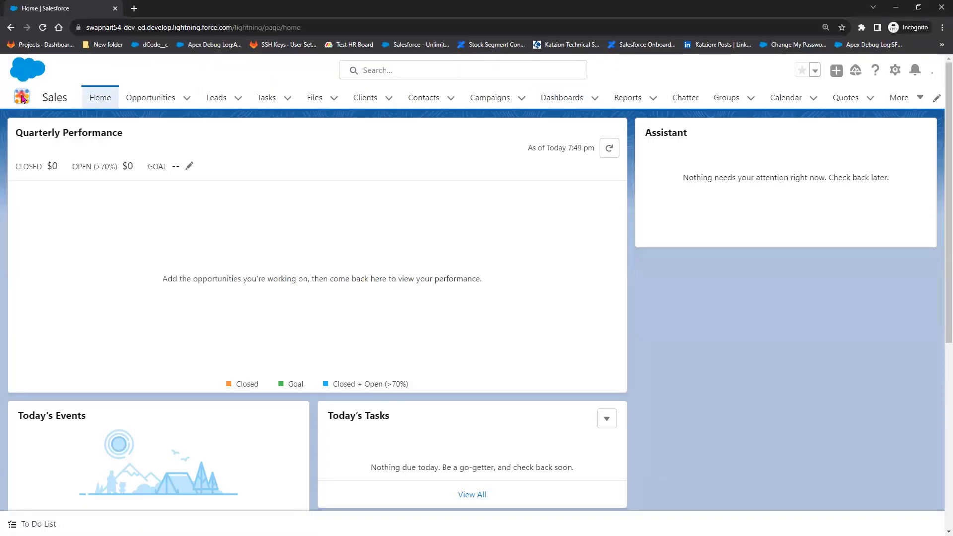
# Examine which apps the logged-in user can access in the App Launcher, and close it
pyautogui.click(21, 98)
pyautogui.click(31, 217)
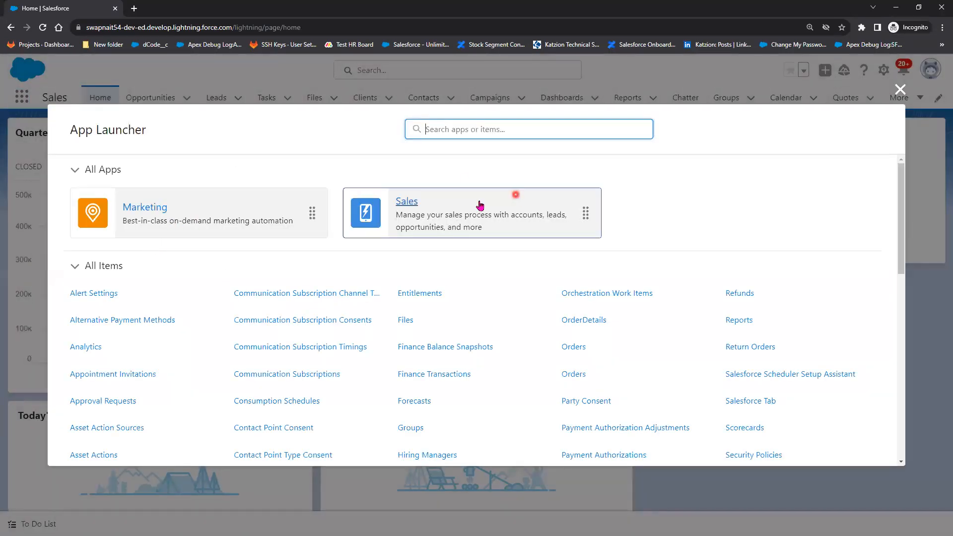
pyautogui.click(900, 89)
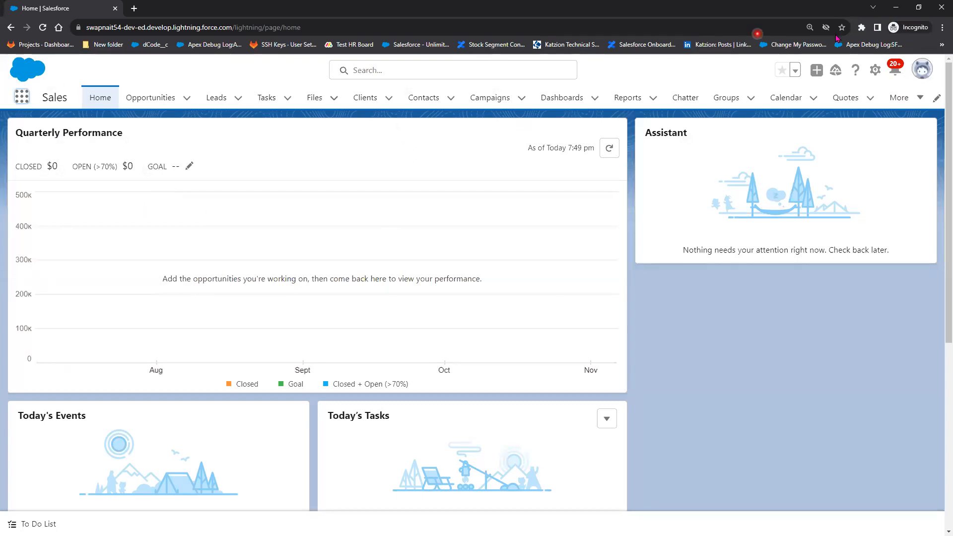
# Return to the admin session and save the permission set with label App Permission Set, API name App_Permission_Set and license None
pyautogui.click(897, 8)
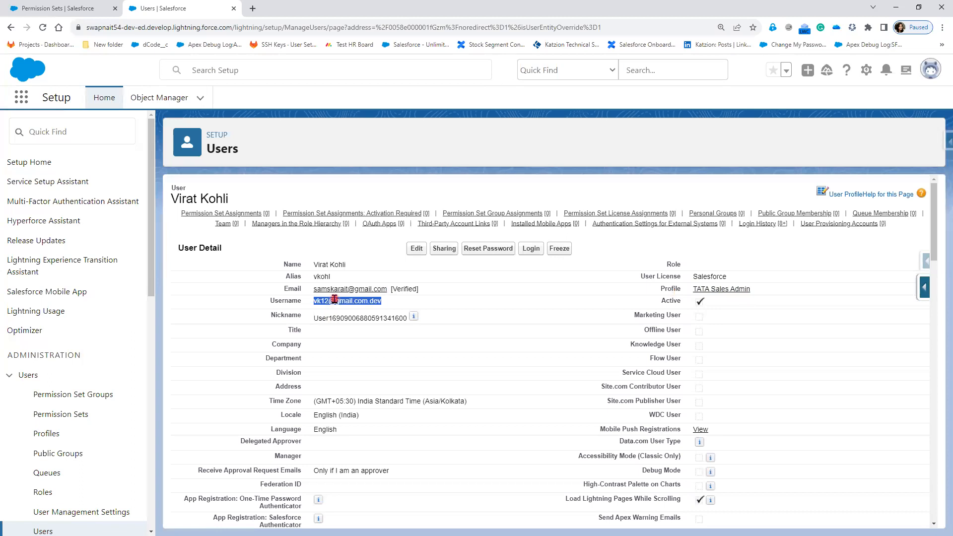
pyautogui.click(58, 8)
pyautogui.click(346, 285)
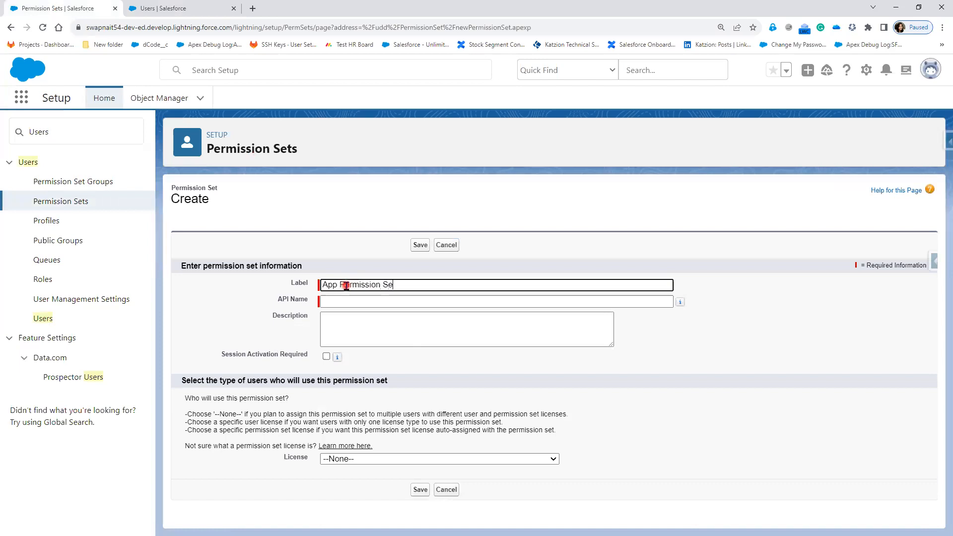
pyautogui.press('Tab')
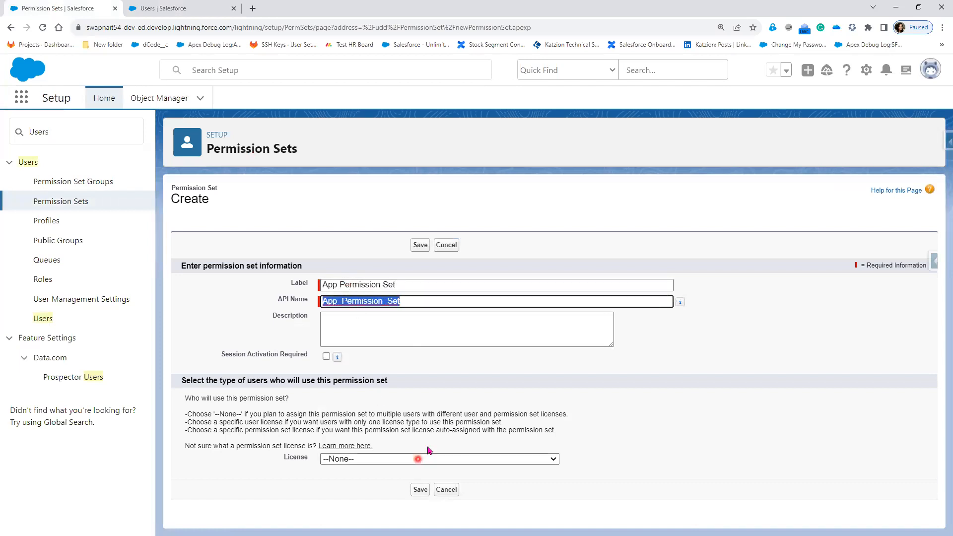
pyautogui.click(627, 388)
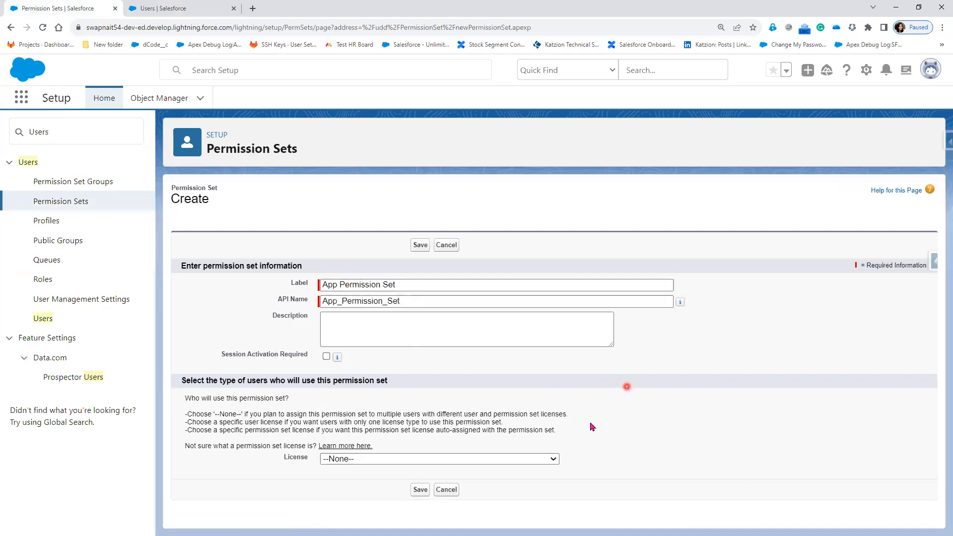
pyautogui.click(421, 491)
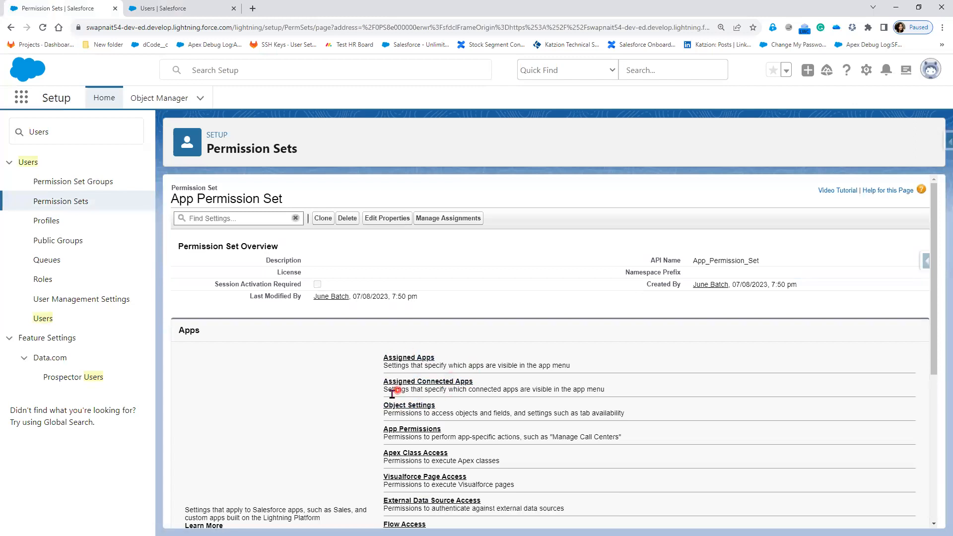
# Examine the Apps and System settings categories on the App Permission Set overview
pyautogui.scroll(-1, 479, 395)
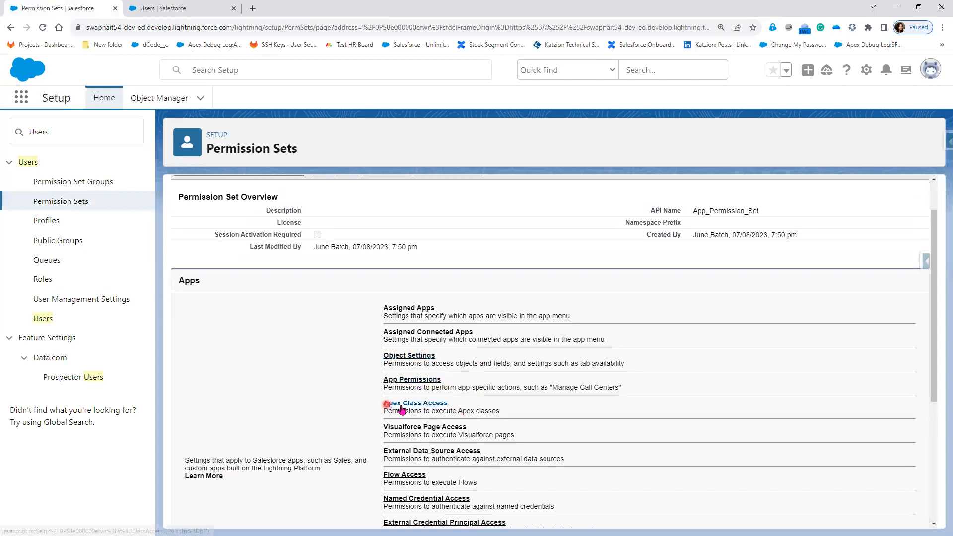
pyautogui.scroll(-1, 512, 407)
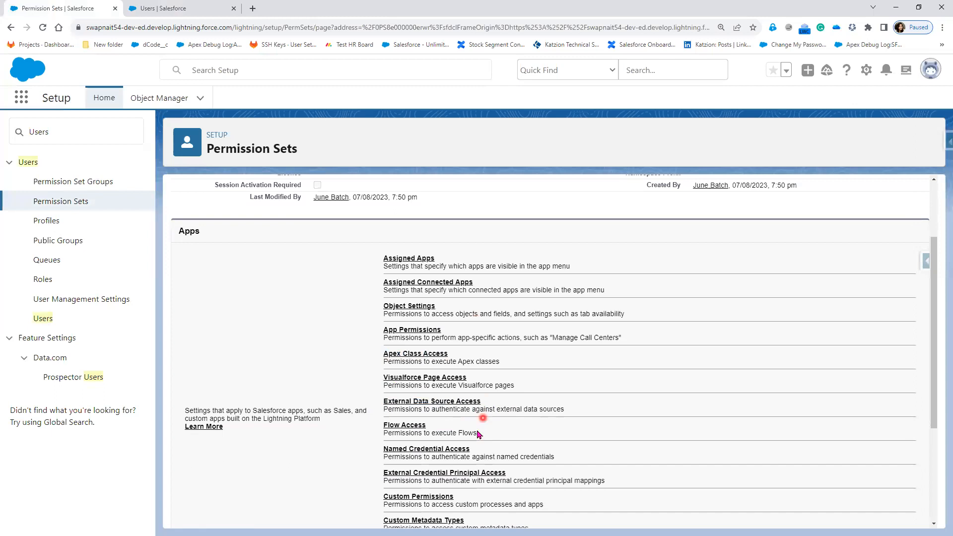
pyautogui.scroll(-1, 445, 504)
pyautogui.scroll(-3, 445, 504)
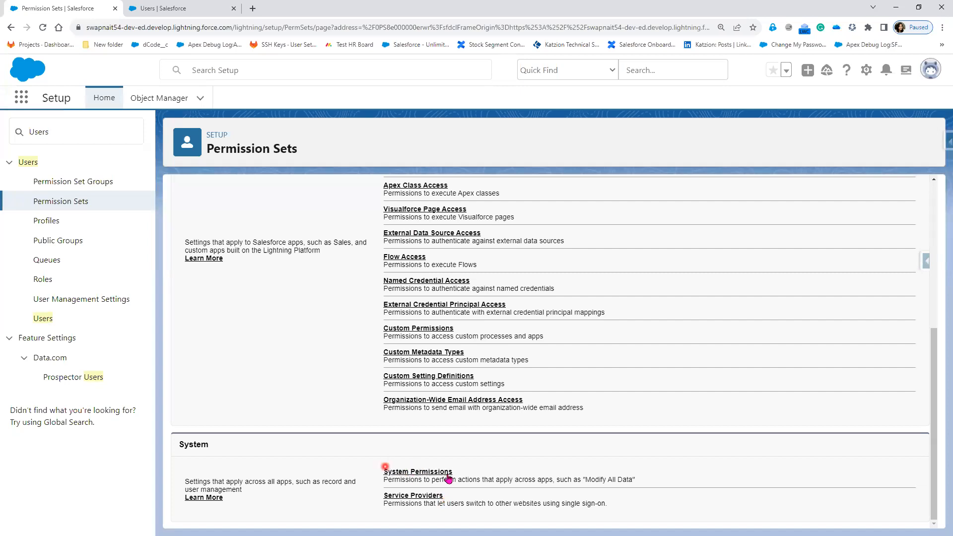
pyautogui.scroll(5, 459, 474)
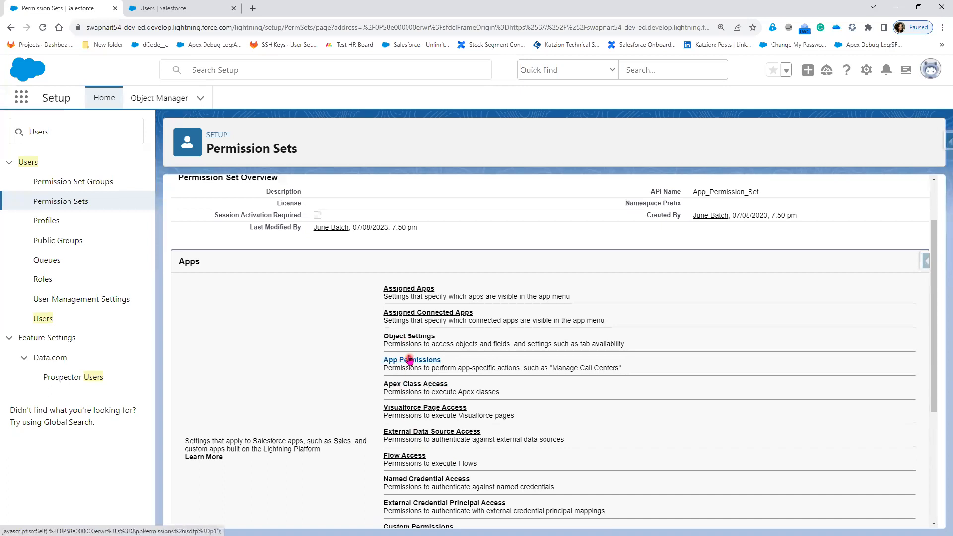
# Open the App Permissions settings of the permission set, reload the page and duplicate its browser tab
pyautogui.click(408, 361)
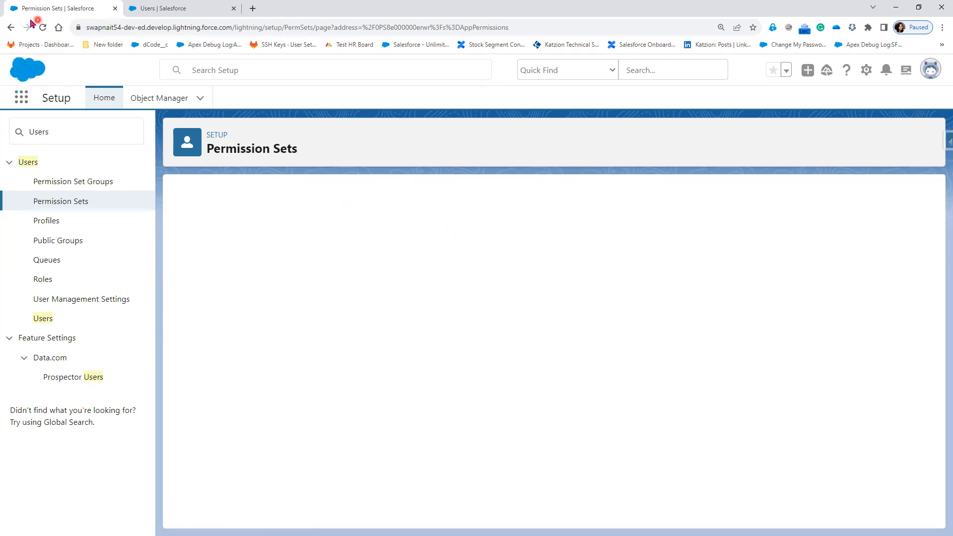
pyautogui.click(45, 28)
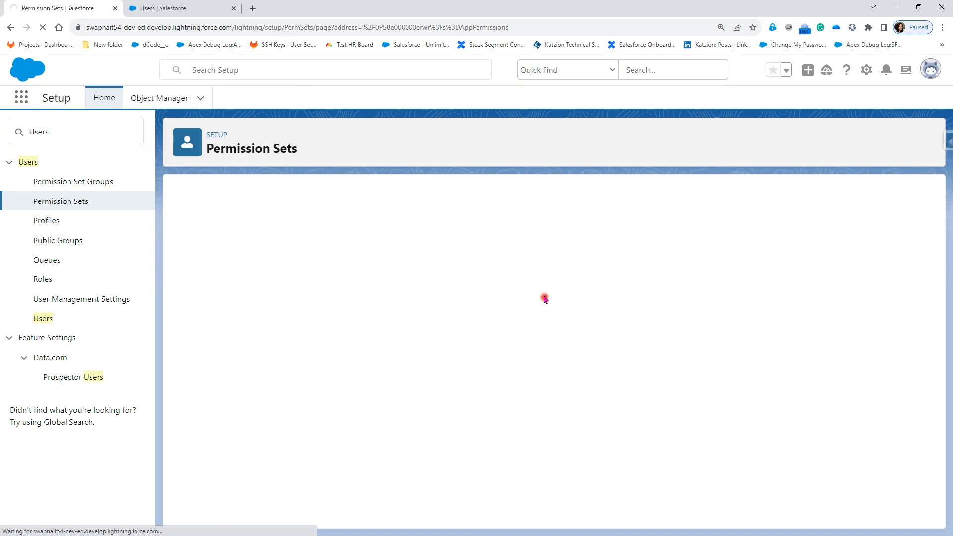
pyautogui.rightClick(57, 9)
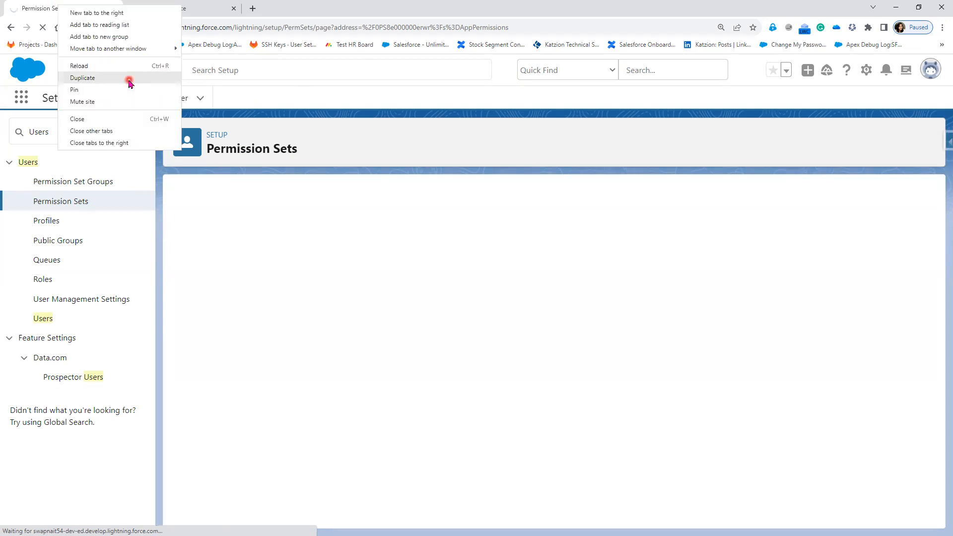
pyautogui.click(129, 80)
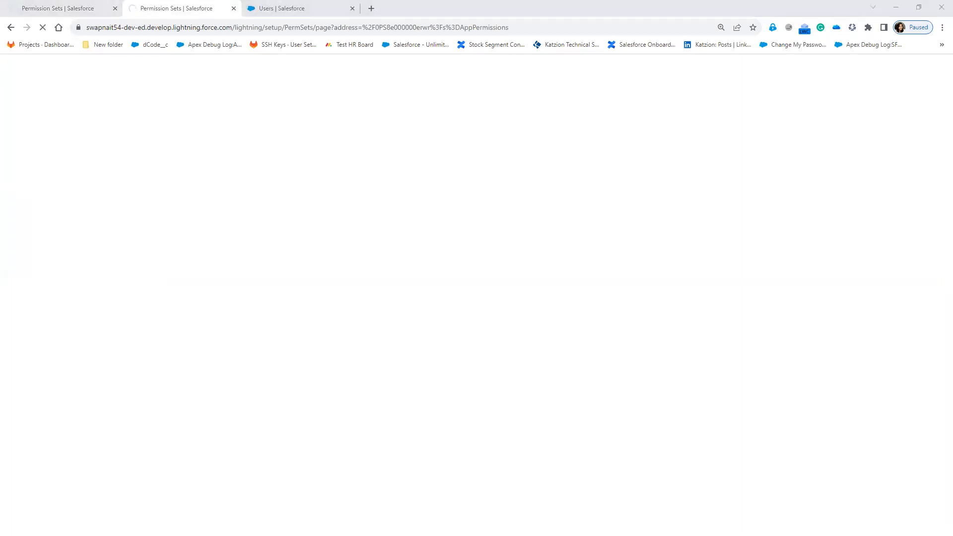
pyautogui.click(42, 31)
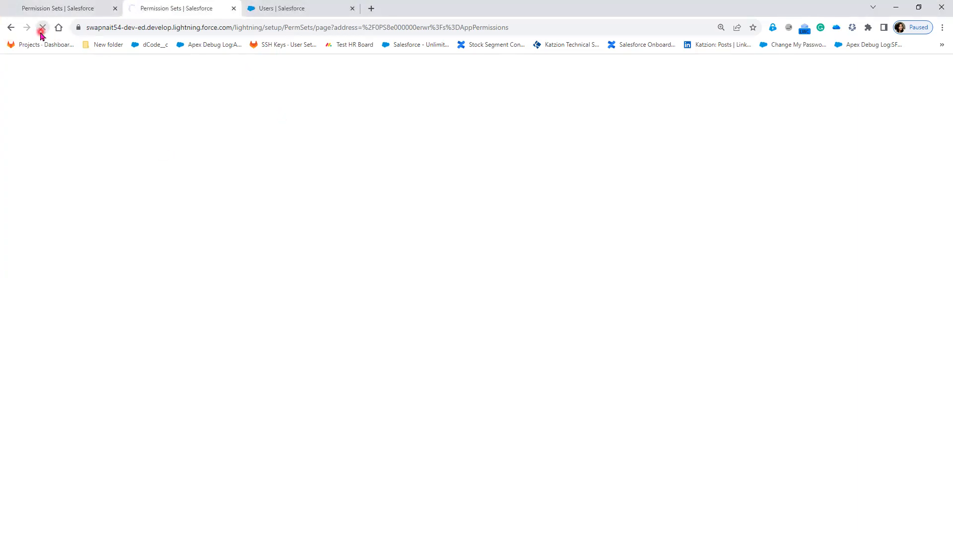
pyautogui.click(40, 6)
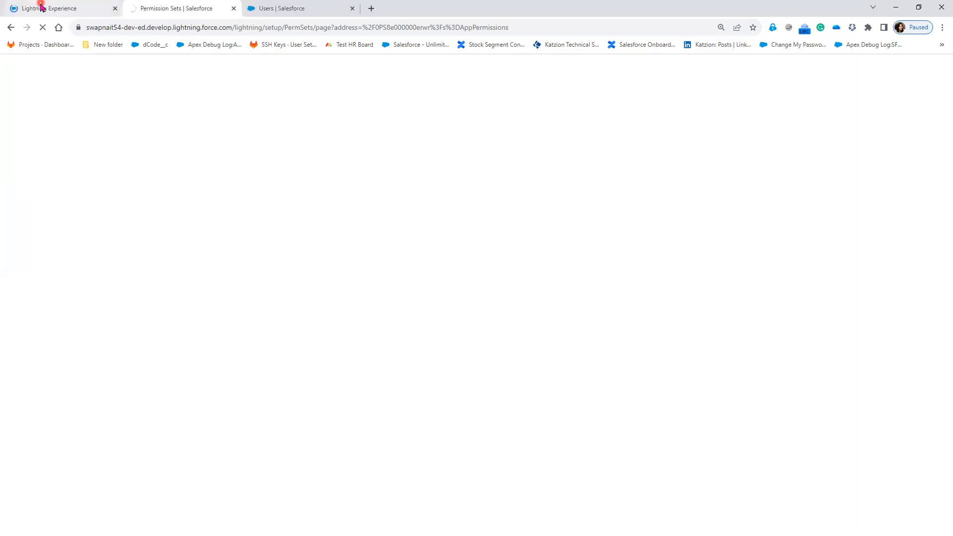
pyautogui.click(554, 286)
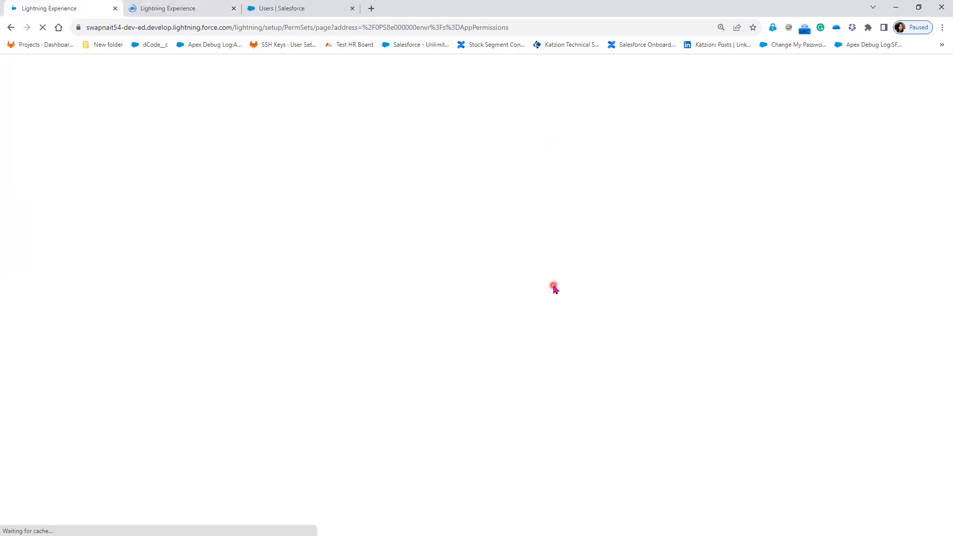
pyautogui.click(206, 6)
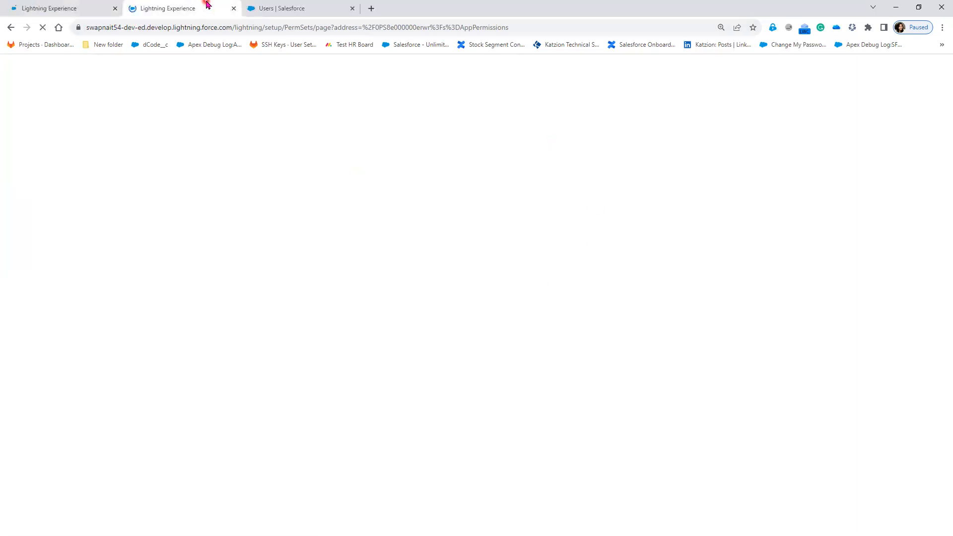
pyautogui.click(78, 10)
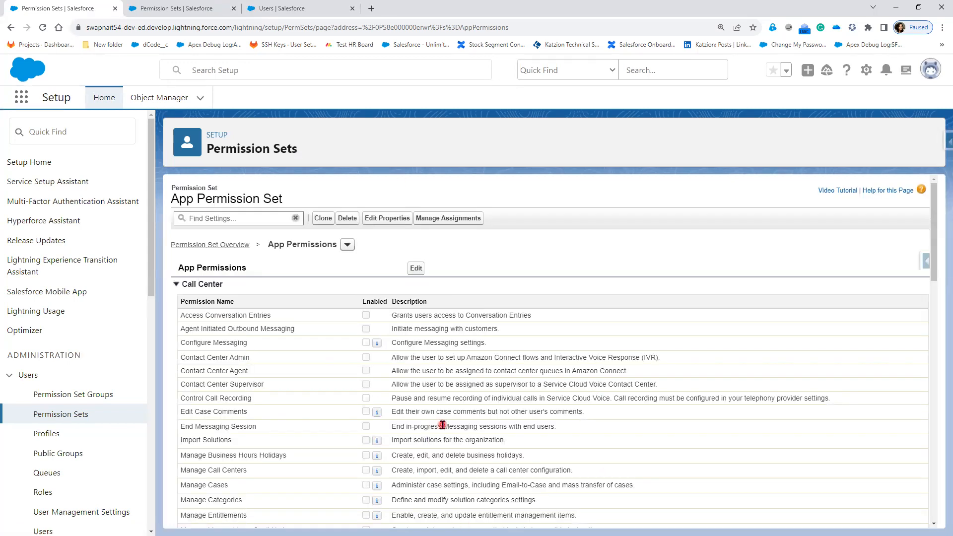
# Examine the app permissions of the permission set across all categories, from Call Center through Sales
pyautogui.scroll(-5, 457, 401)
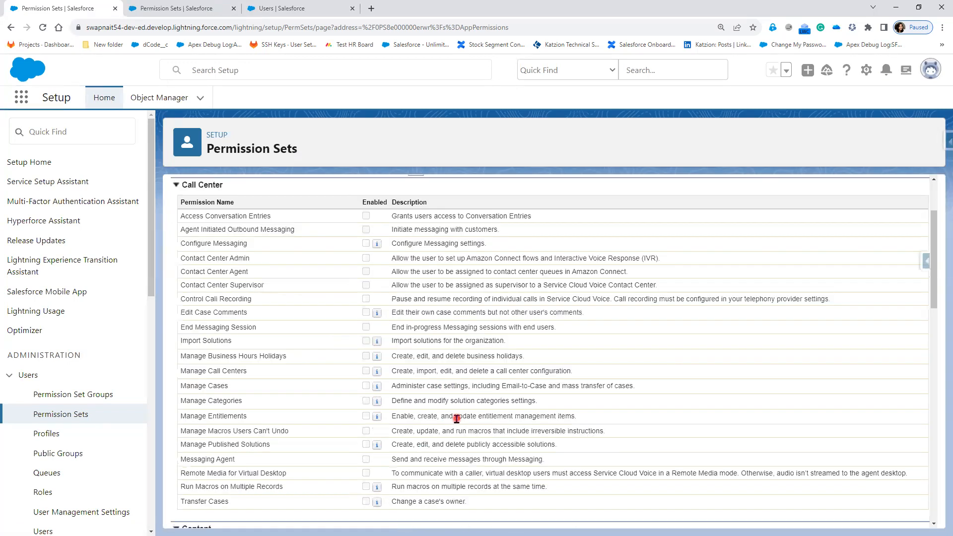
pyautogui.scroll(3, 458, 319)
pyautogui.scroll(-4, 329, 454)
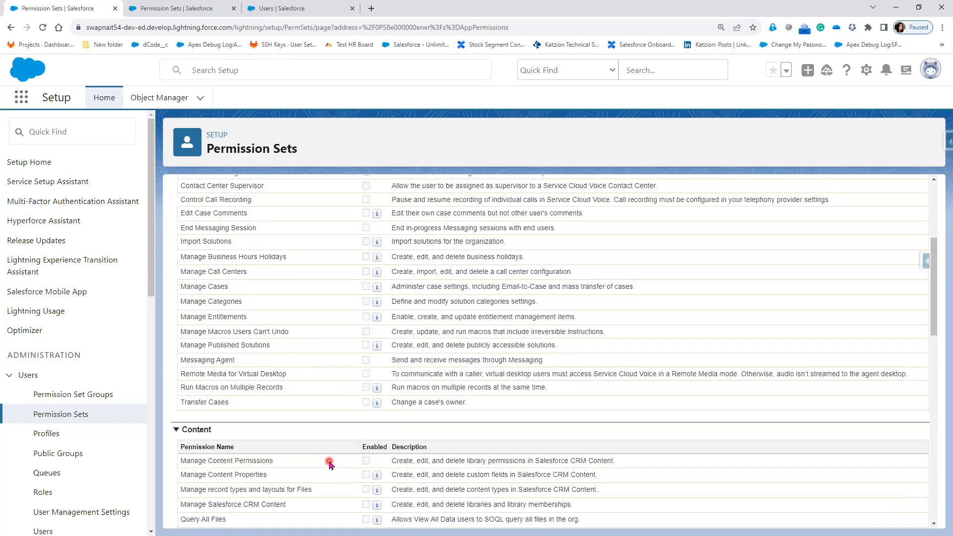
pyautogui.scroll(-4, 328, 469)
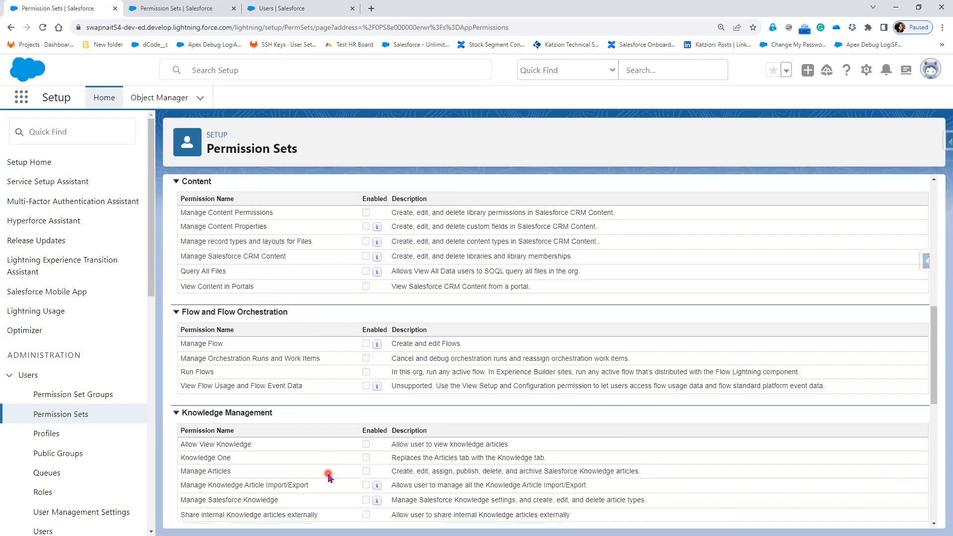
pyautogui.scroll(-4, 328, 477)
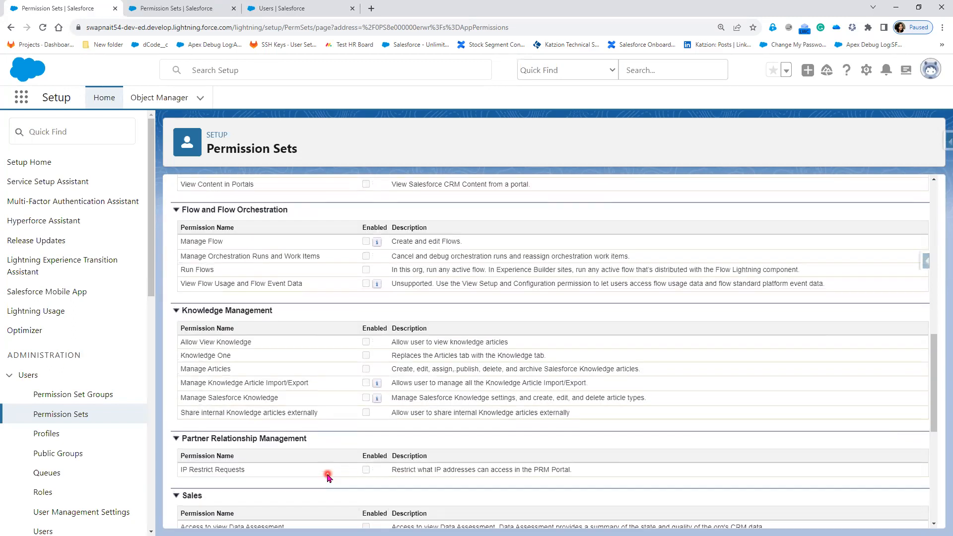
pyautogui.scroll(15, 328, 475)
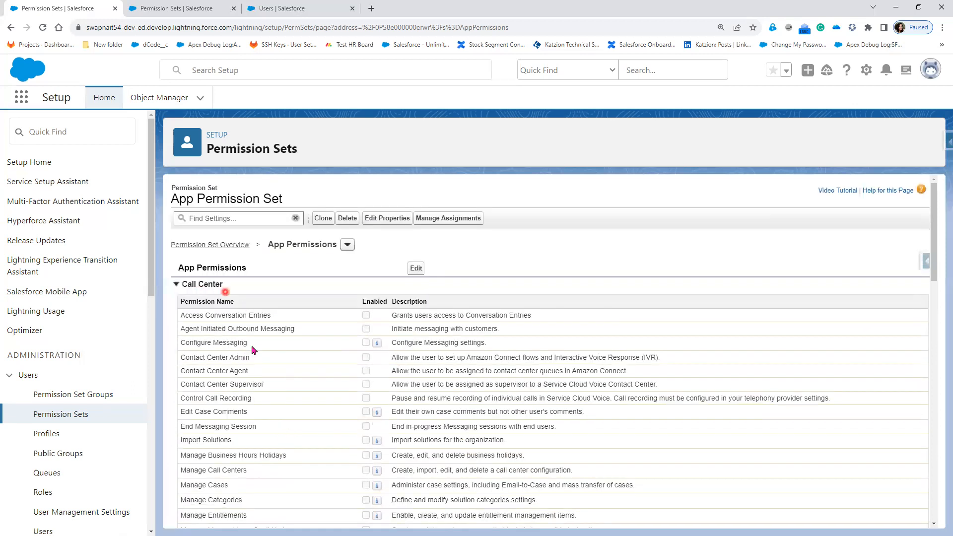
pyautogui.scroll(-3, 263, 512)
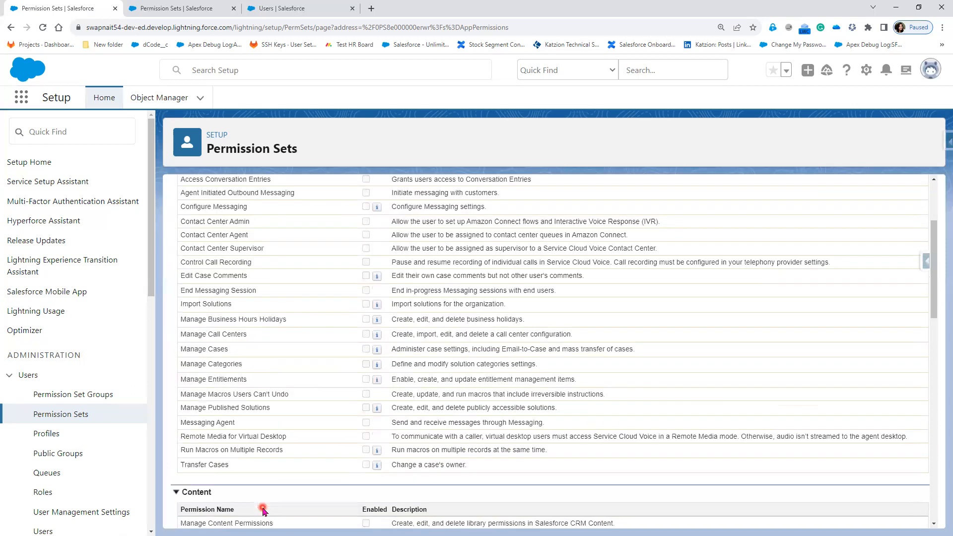
pyautogui.scroll(-2, 239, 496)
pyautogui.scroll(-3, 236, 499)
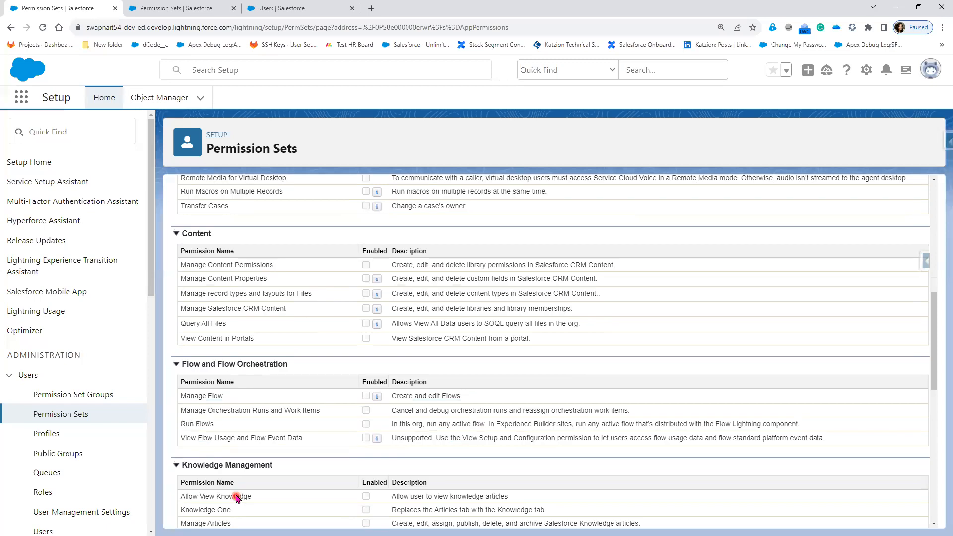
pyautogui.scroll(-2, 343, 488)
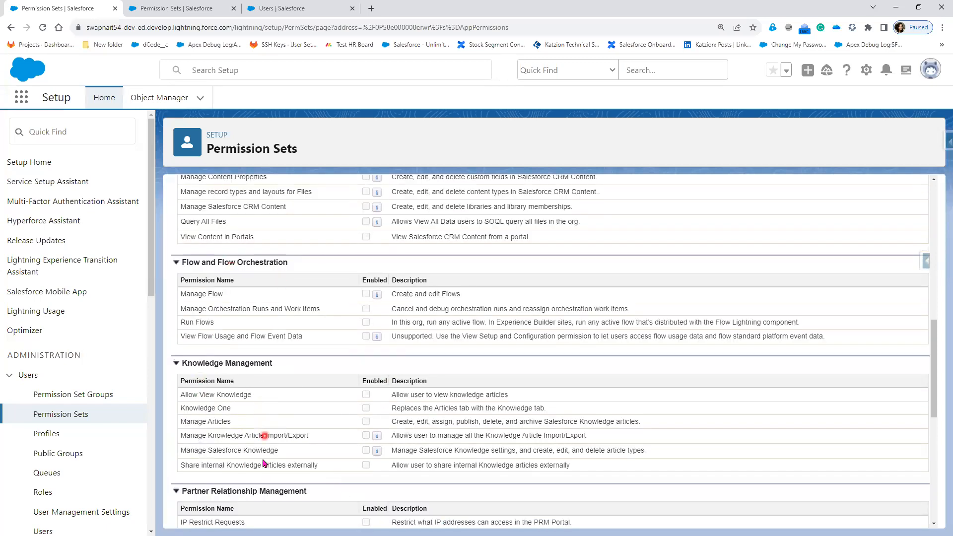
pyautogui.scroll(-2, 265, 457)
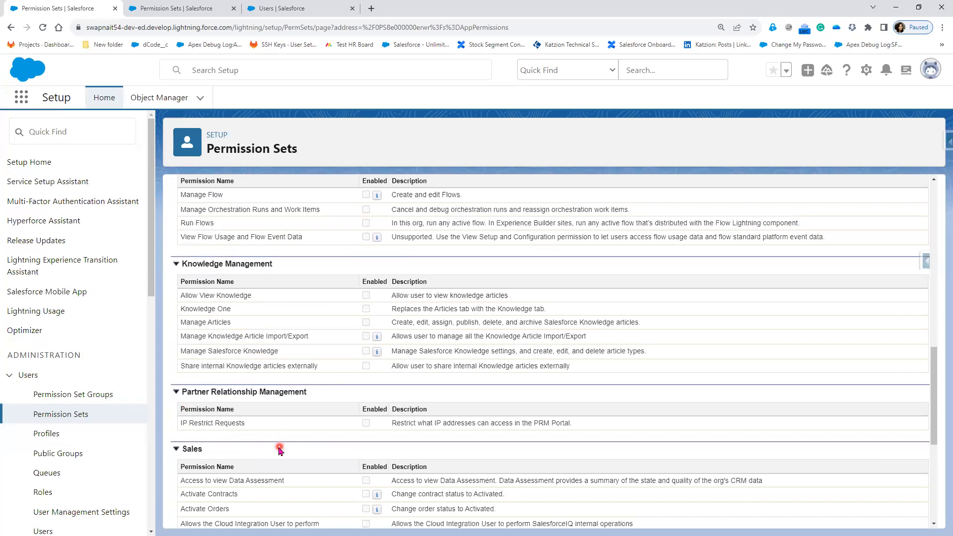
pyautogui.scroll(-2, 258, 422)
pyautogui.scroll(-3, 255, 471)
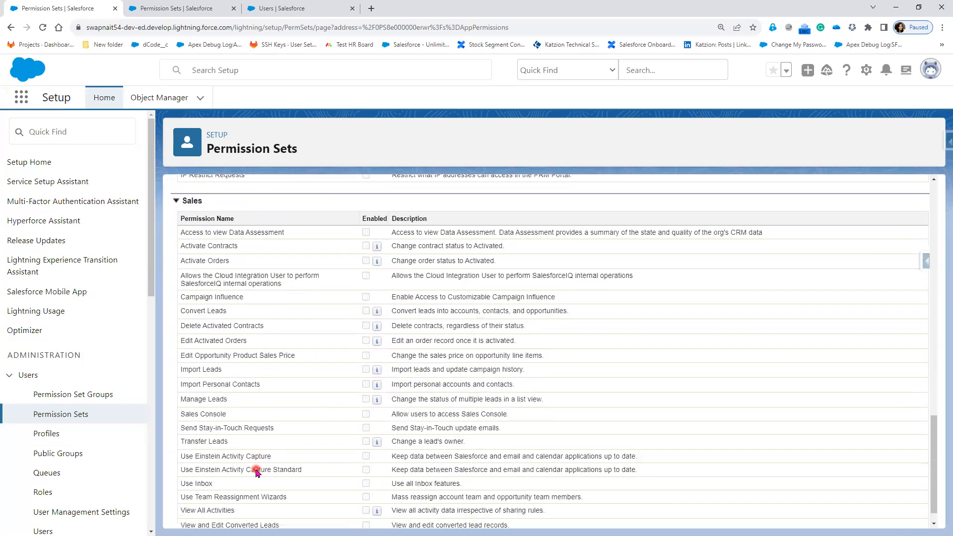
pyautogui.scroll(5, 258, 472)
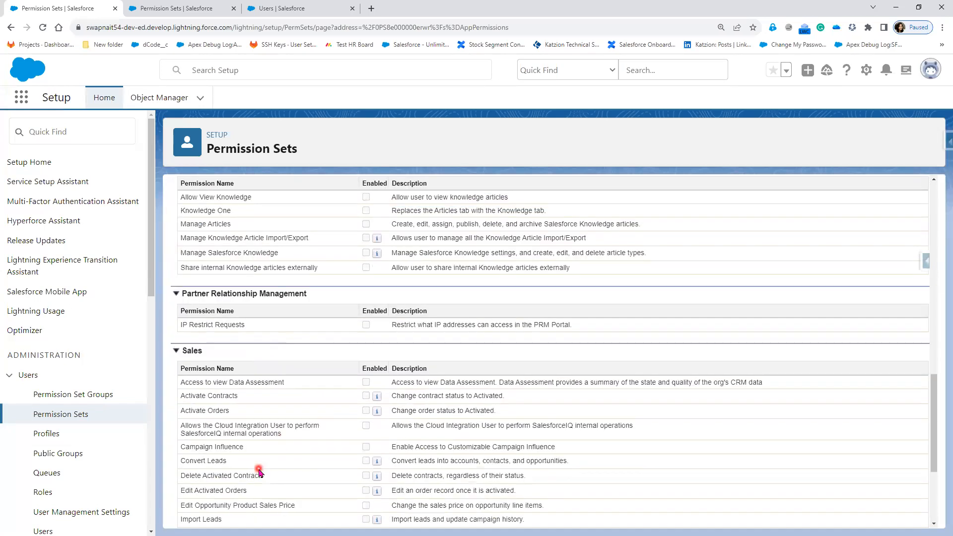
pyautogui.scroll(-4, 259, 472)
pyautogui.scroll(-1, 259, 473)
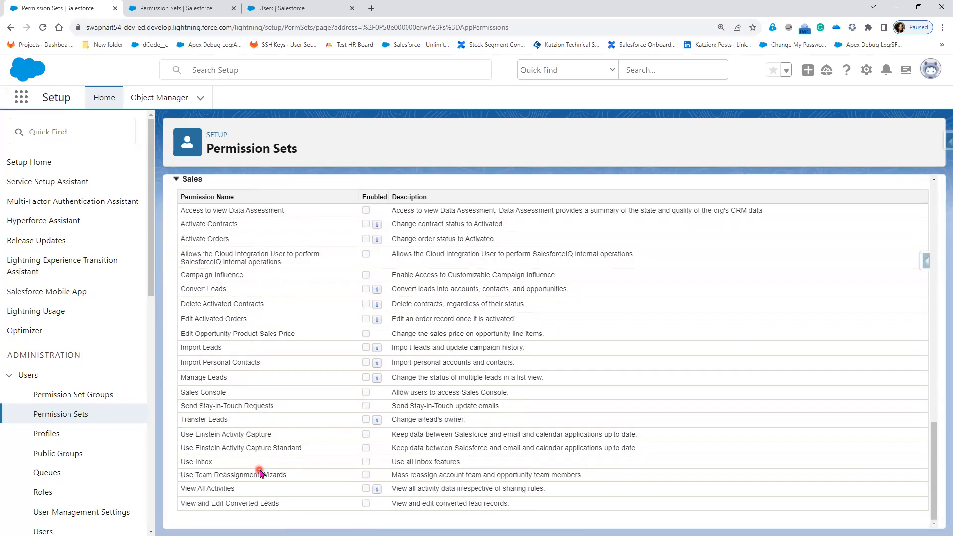
pyautogui.scroll(4, 260, 473)
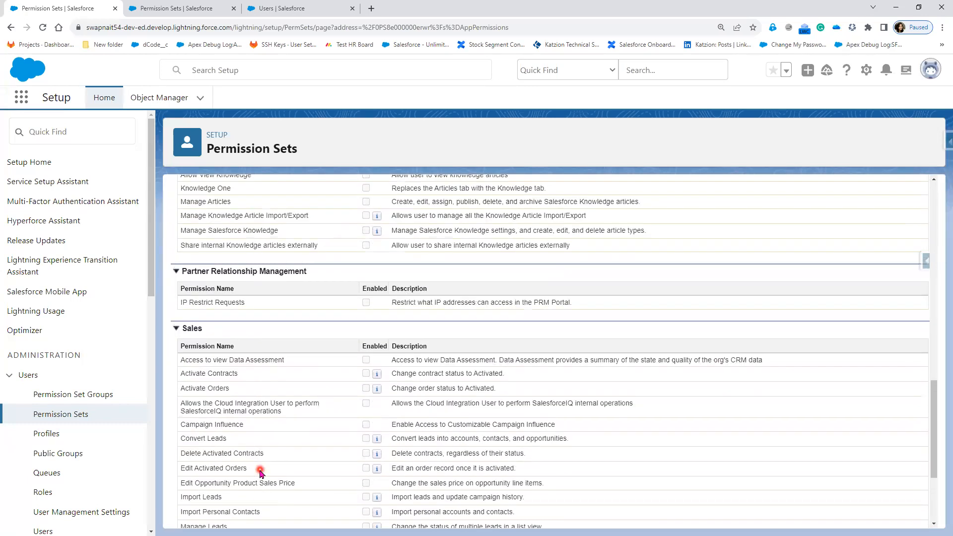
pyautogui.scroll(10, 260, 473)
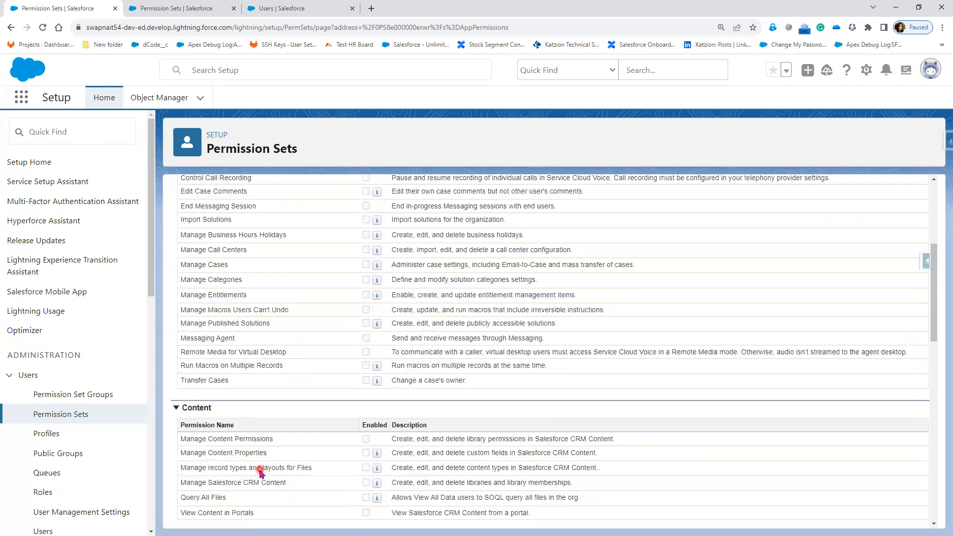
pyautogui.scroll(1, 260, 473)
pyautogui.scroll(2, 262, 471)
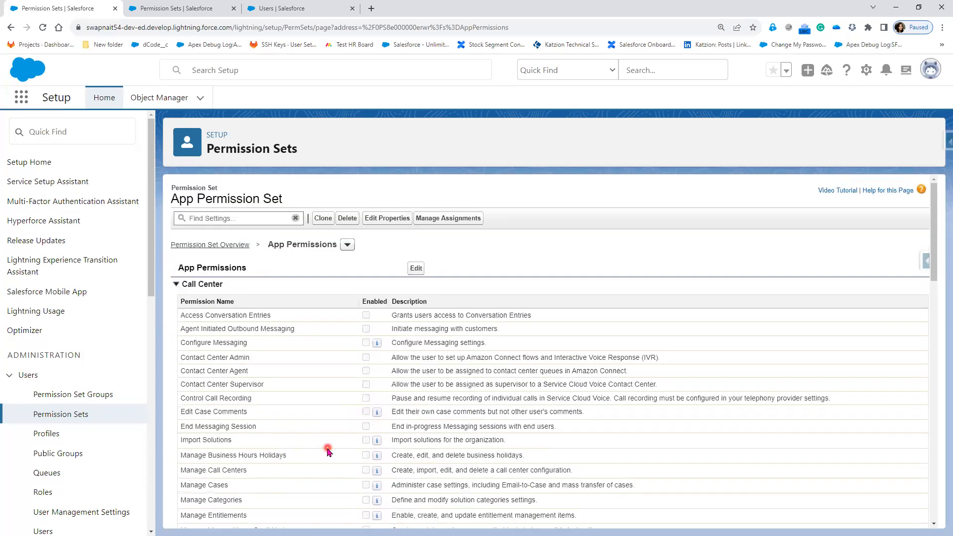
pyautogui.scroll(-1, 327, 450)
pyautogui.scroll(-2, 327, 451)
pyautogui.scroll(-5, 328, 450)
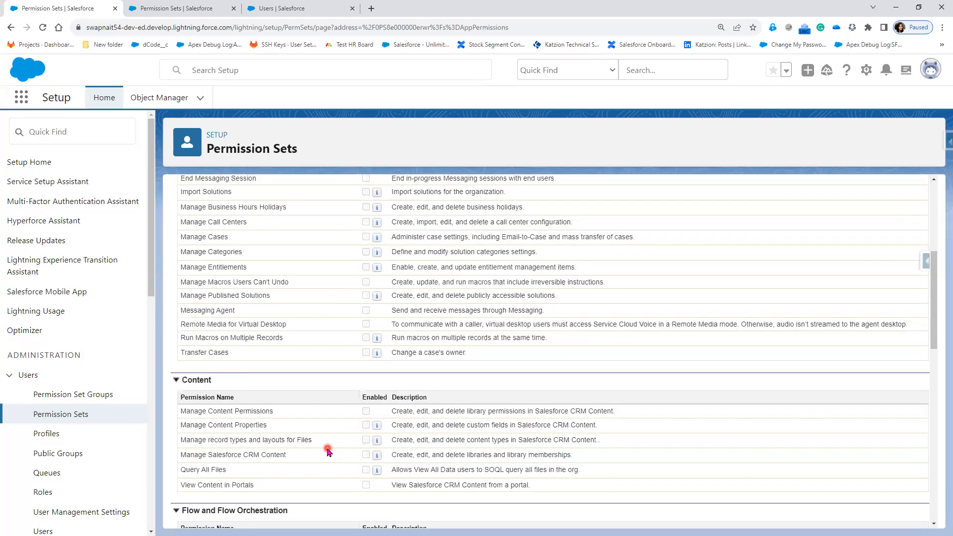
pyautogui.scroll(-3, 327, 450)
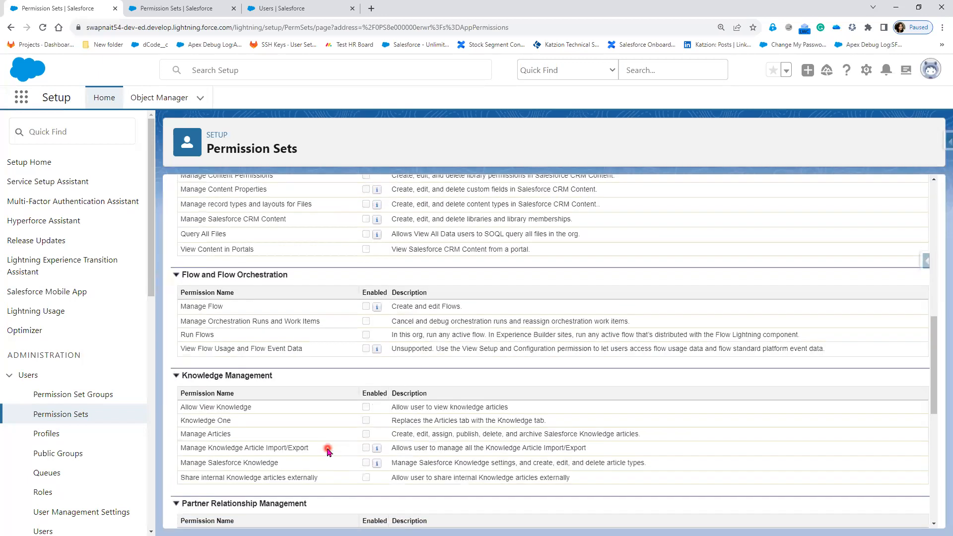
pyautogui.scroll(-3, 328, 451)
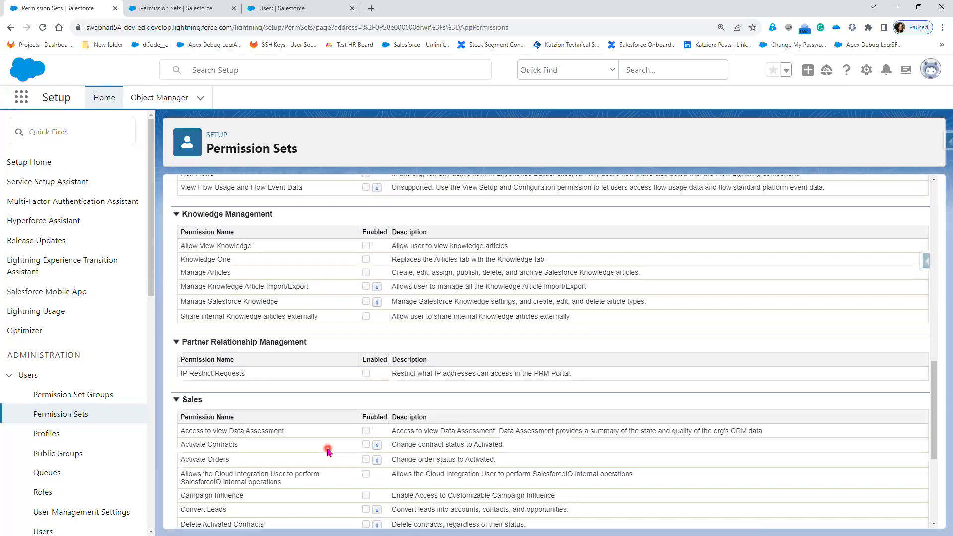
pyautogui.scroll(-2, 327, 450)
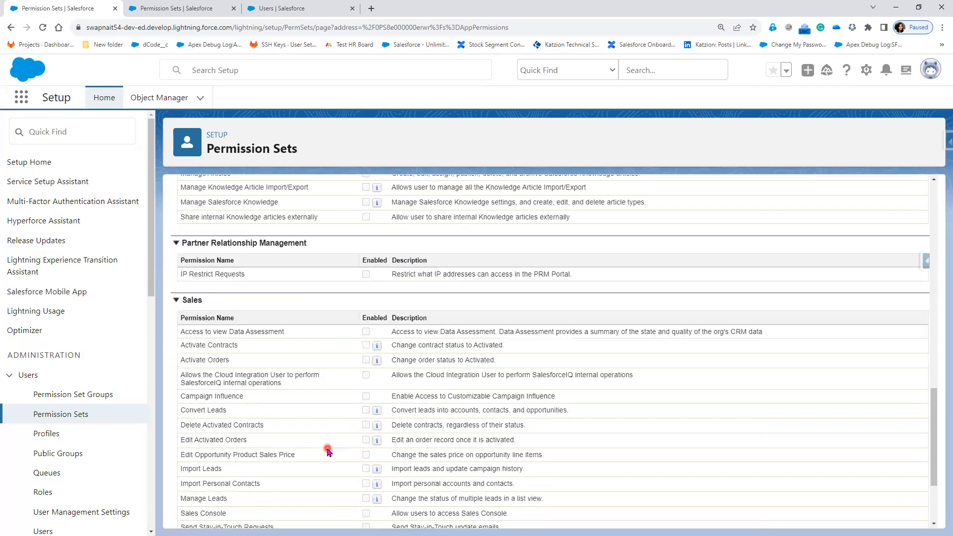
pyautogui.scroll(-3, 328, 451)
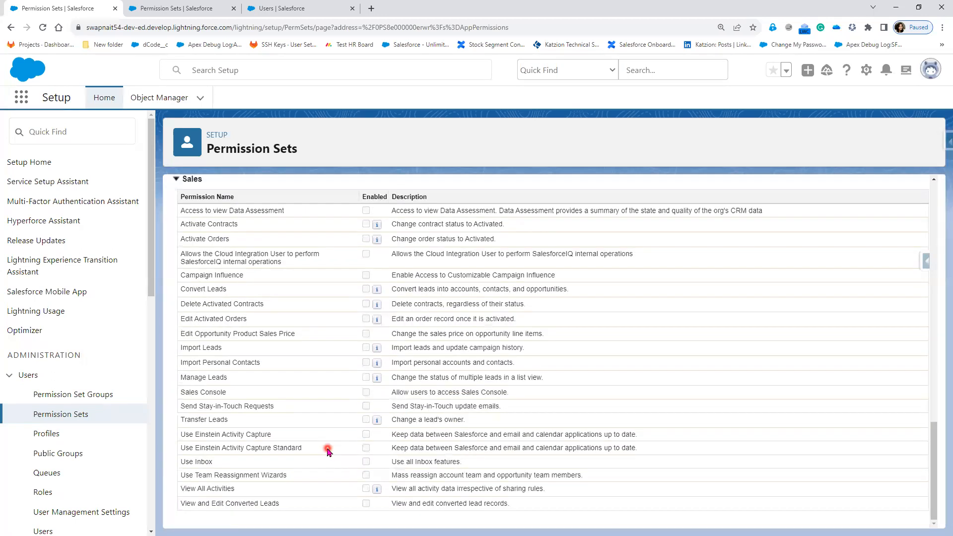
# Add the SWAPNAIT app to the enabled apps in the permission set's Assigned Apps settings and save
pyautogui.click(58, 420)
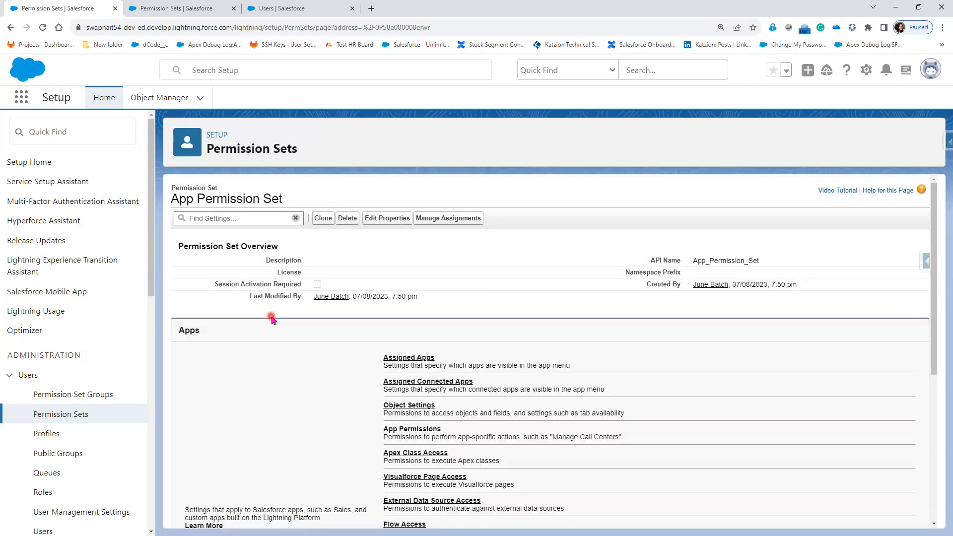
pyautogui.click(414, 358)
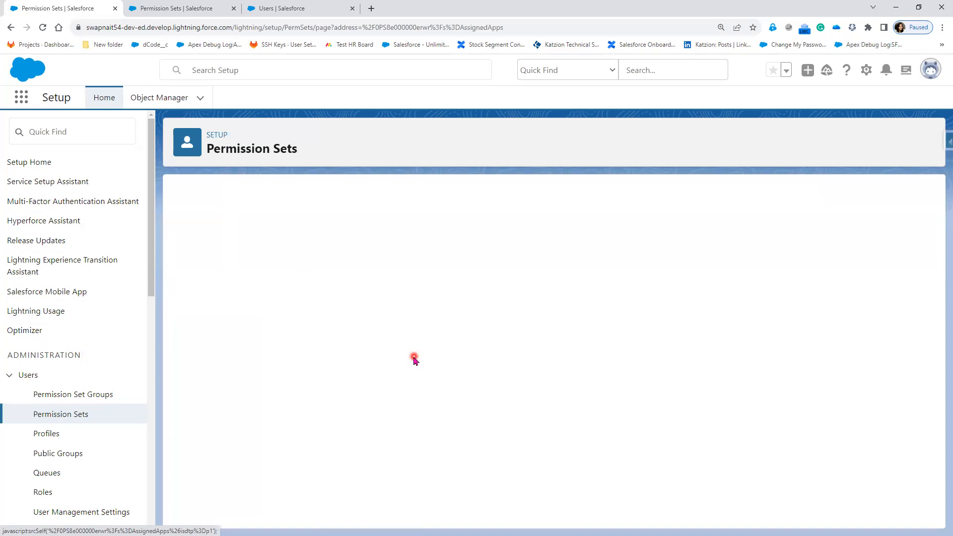
pyautogui.click(419, 327)
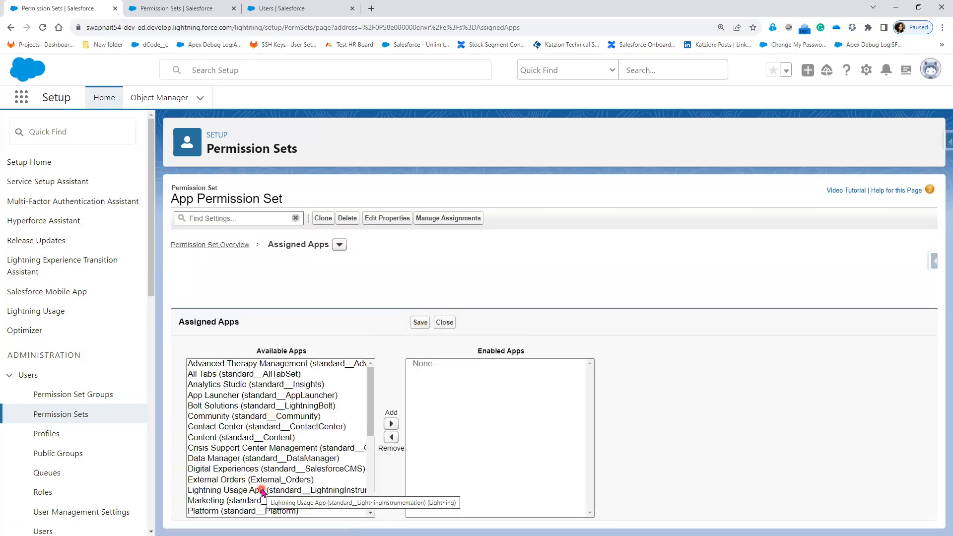
pyautogui.scroll(-3, 262, 491)
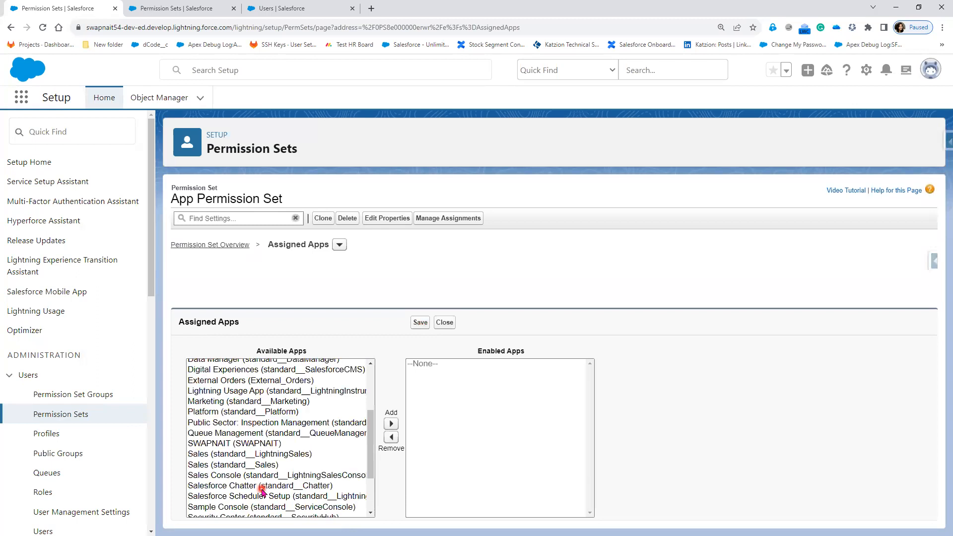
pyautogui.click(246, 446)
pyautogui.click(391, 423)
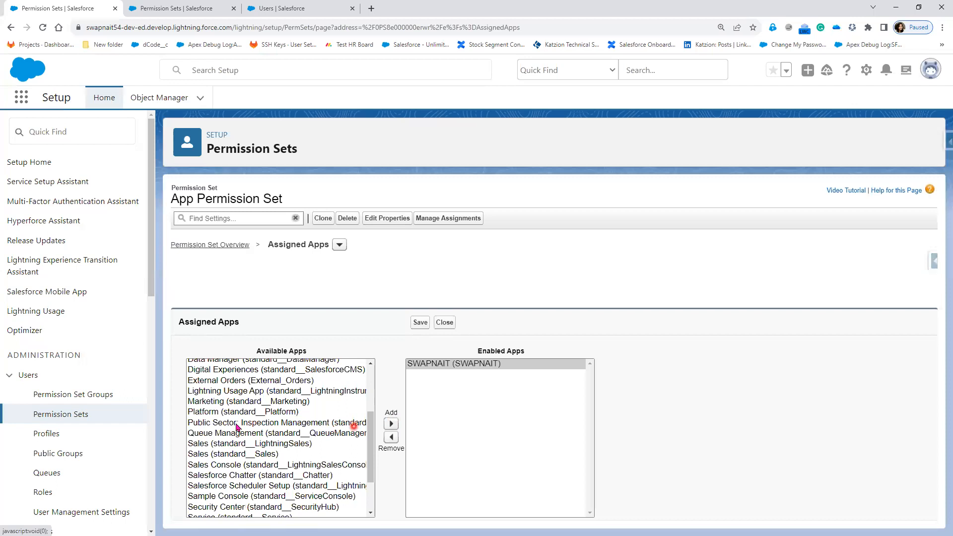
pyautogui.click(420, 323)
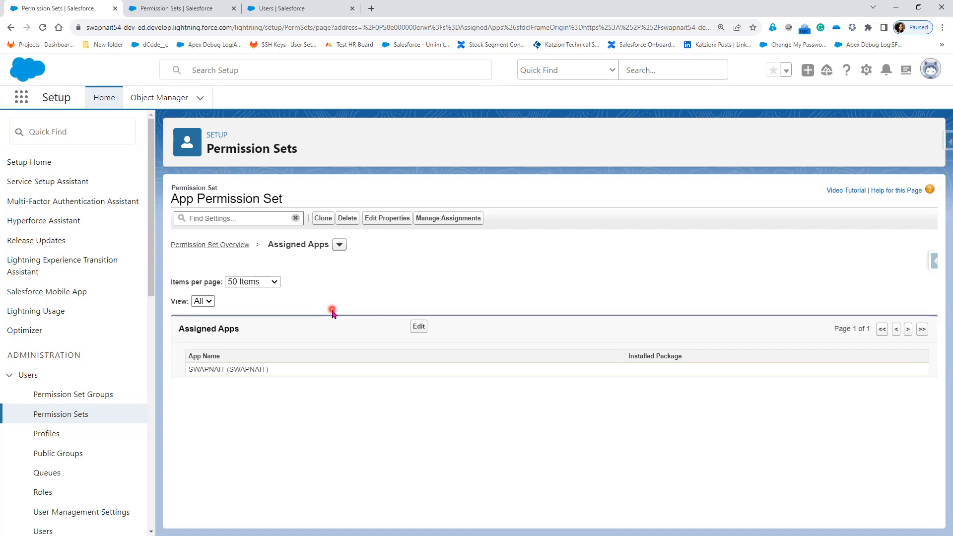
# Start a new assignment of App Permission Set and select the user with the TATA Sales Admin profile
pyautogui.click(455, 223)
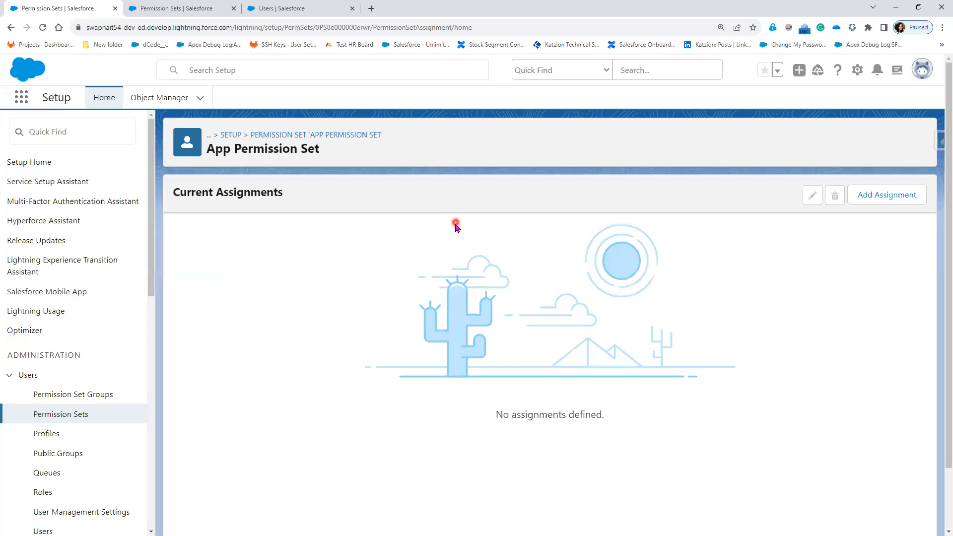
pyautogui.click(907, 199)
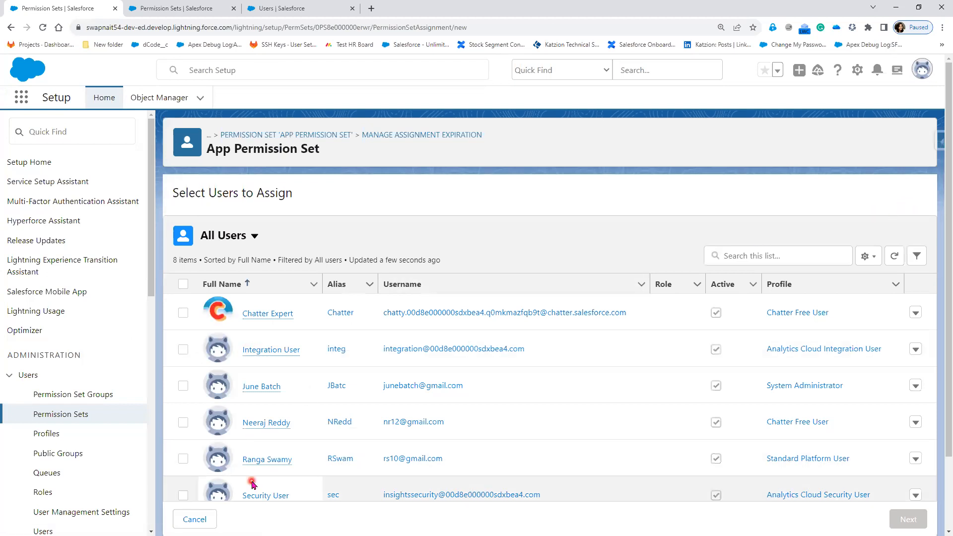
pyautogui.scroll(-2, 250, 437)
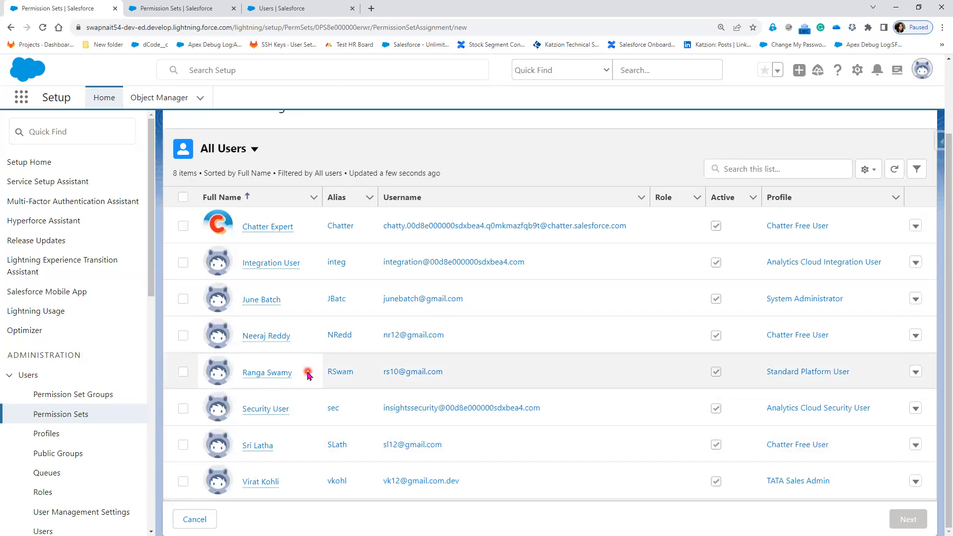
pyautogui.click(184, 483)
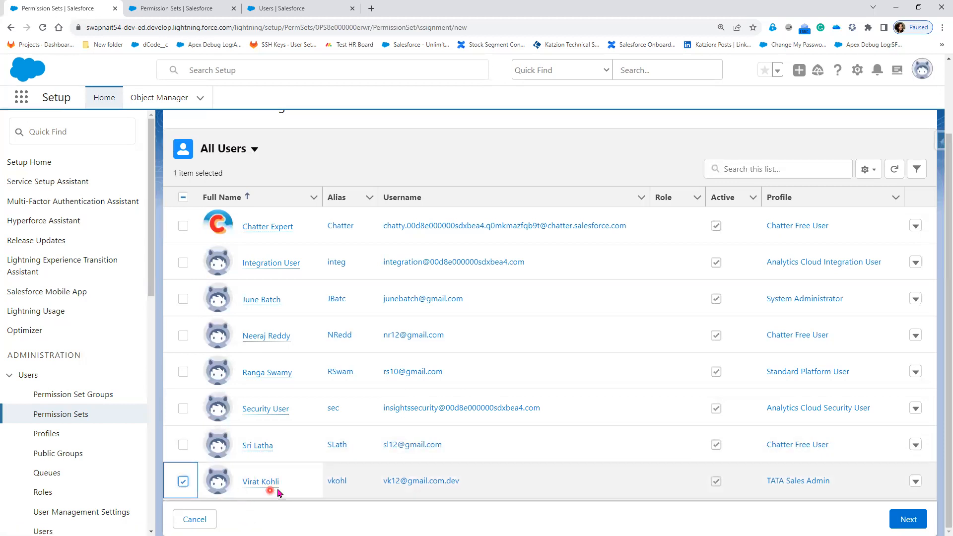
pyautogui.scroll(2, 278, 492)
pyautogui.scroll(-2, 279, 491)
pyautogui.click(909, 519)
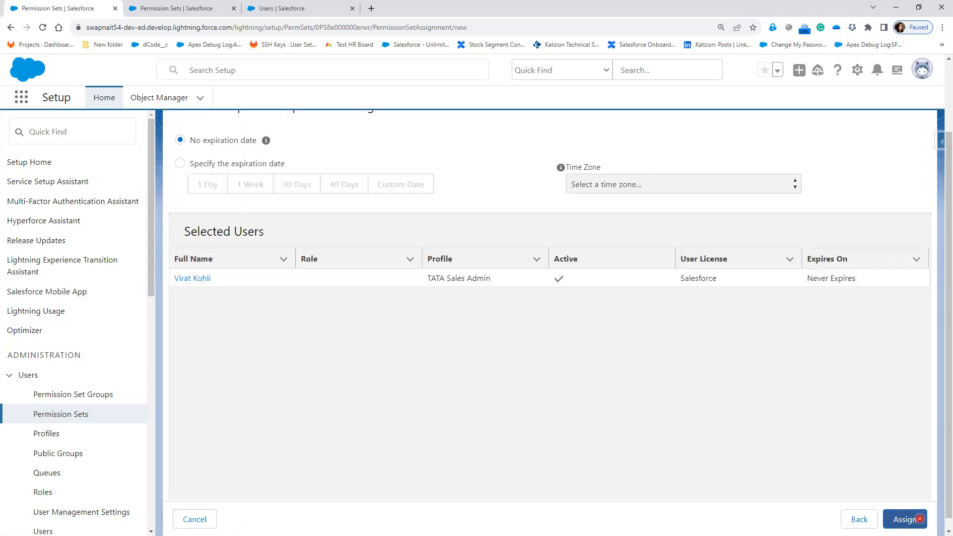
# Specify a custom expiration date of 18-Aug-2023 for the user's assignment
pyautogui.scroll(2, 854, 514)
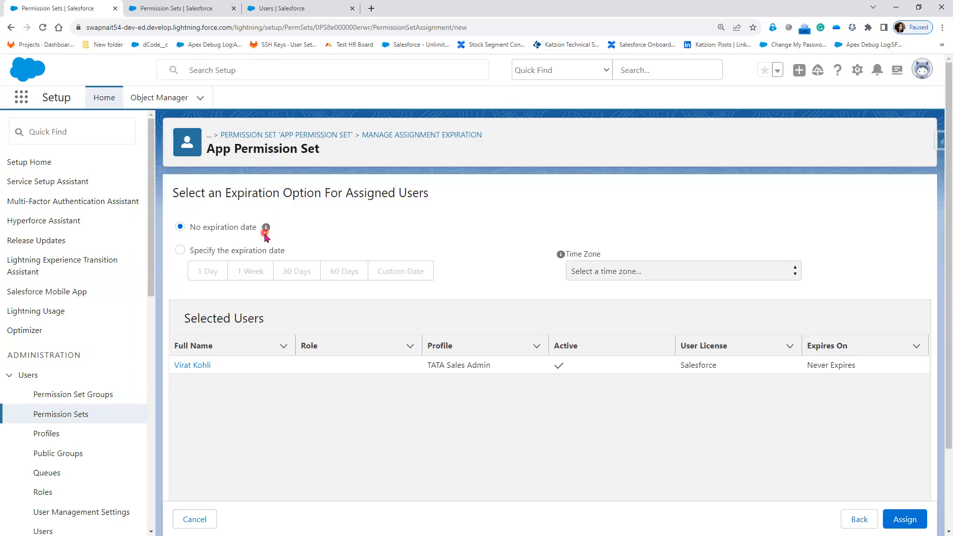
pyautogui.click(202, 252)
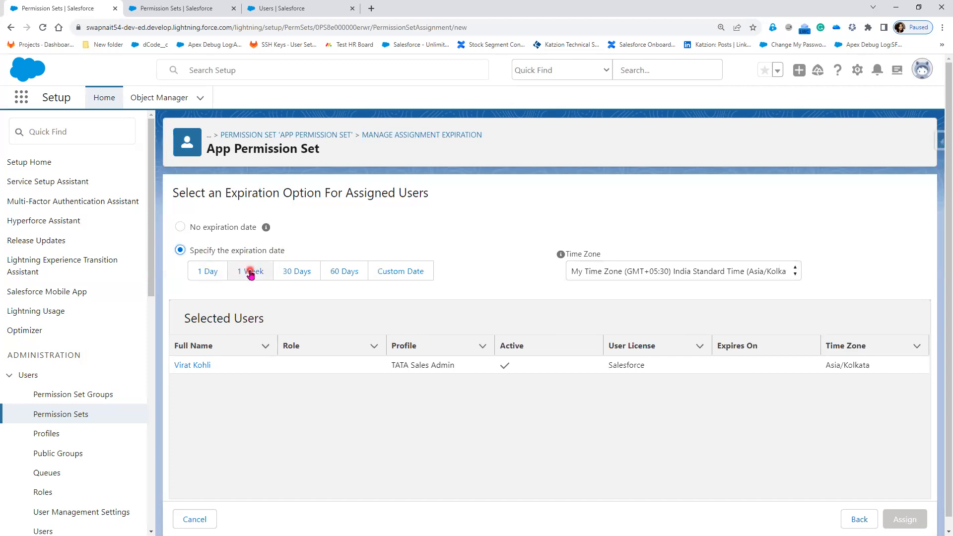
pyautogui.click(406, 273)
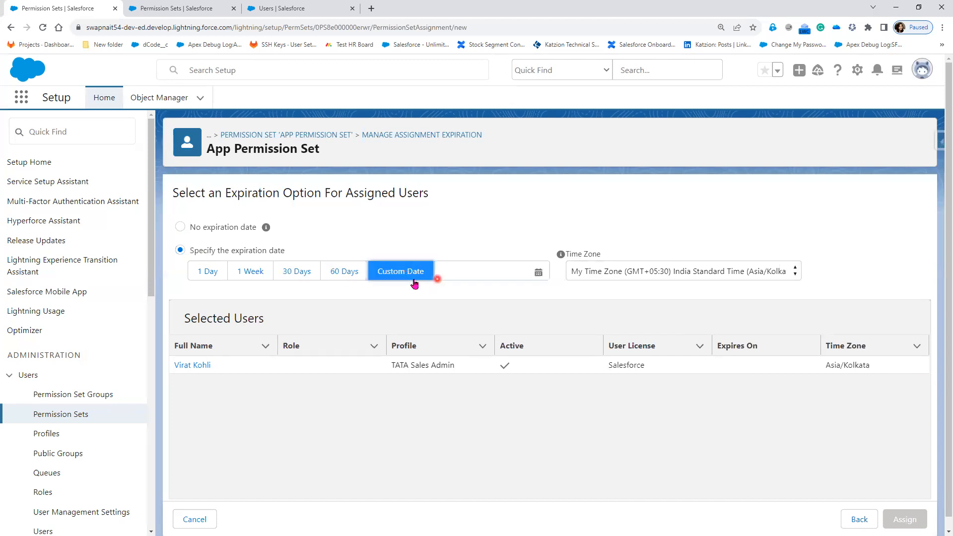
pyautogui.click(538, 272)
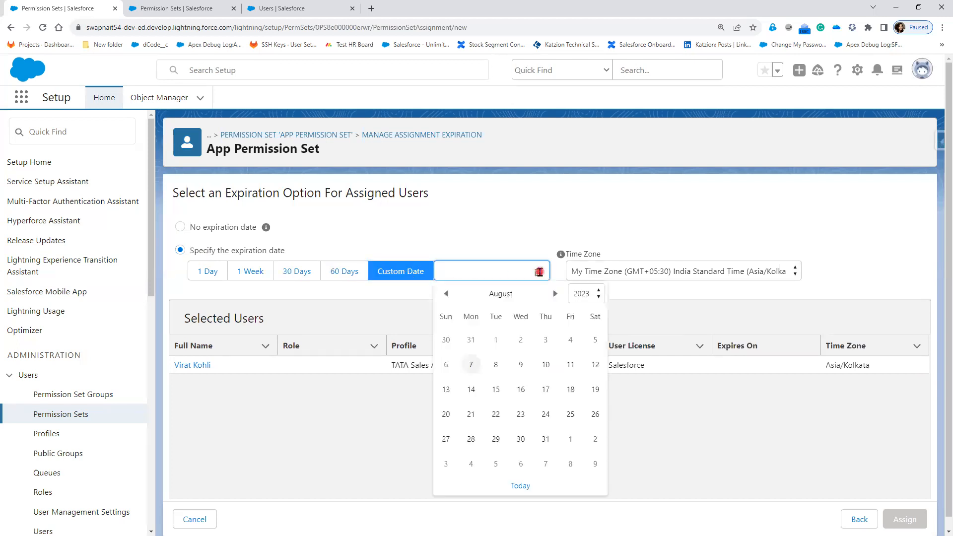
pyautogui.click(570, 392)
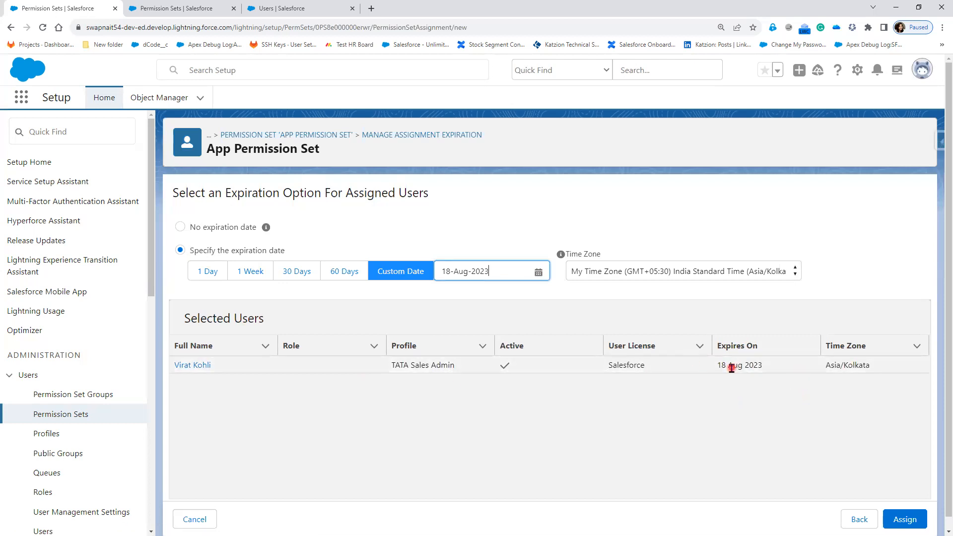
# Change the assignment's expiration date to 31-Aug-2023, assign the permission set and close the assignment summary
pyautogui.click(458, 272)
pyautogui.click(550, 441)
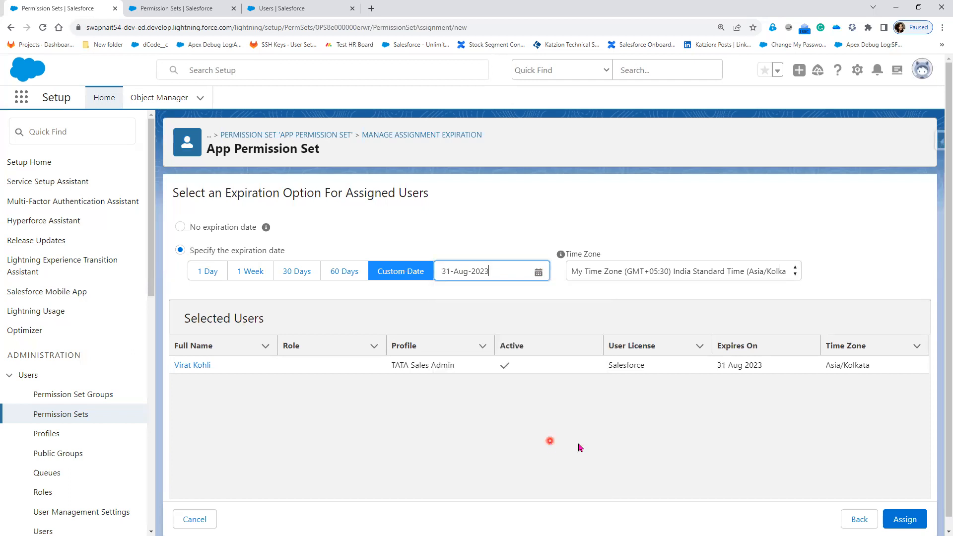
pyautogui.click(696, 443)
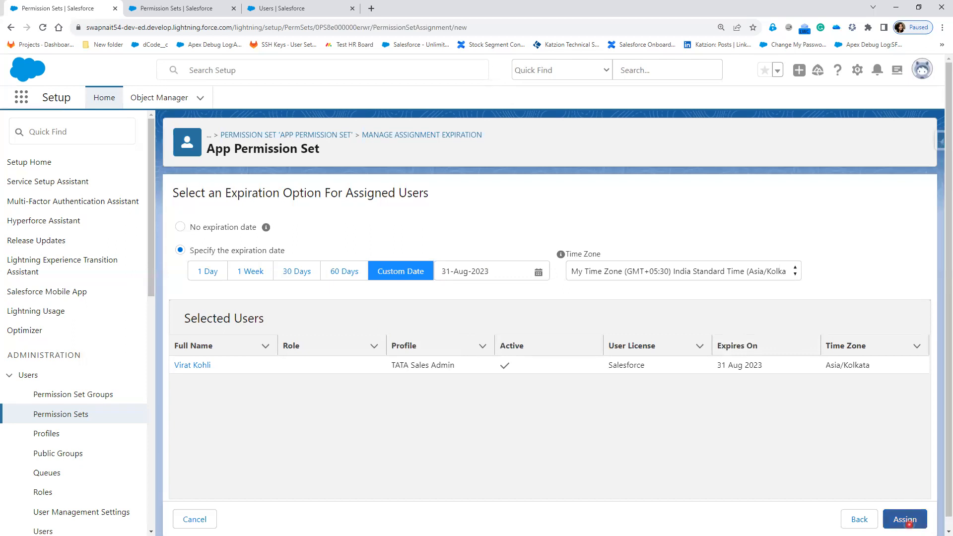
pyautogui.click(909, 520)
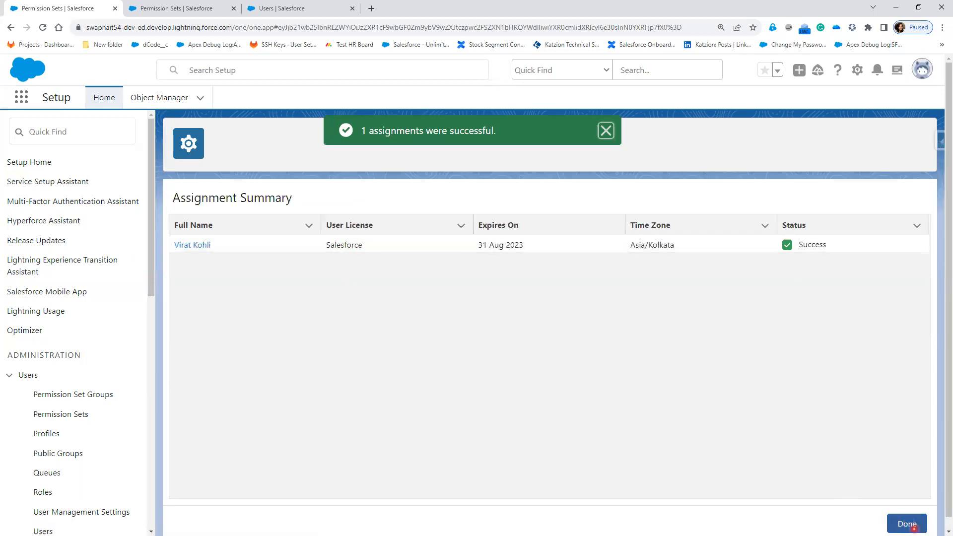
pyautogui.click(907, 524)
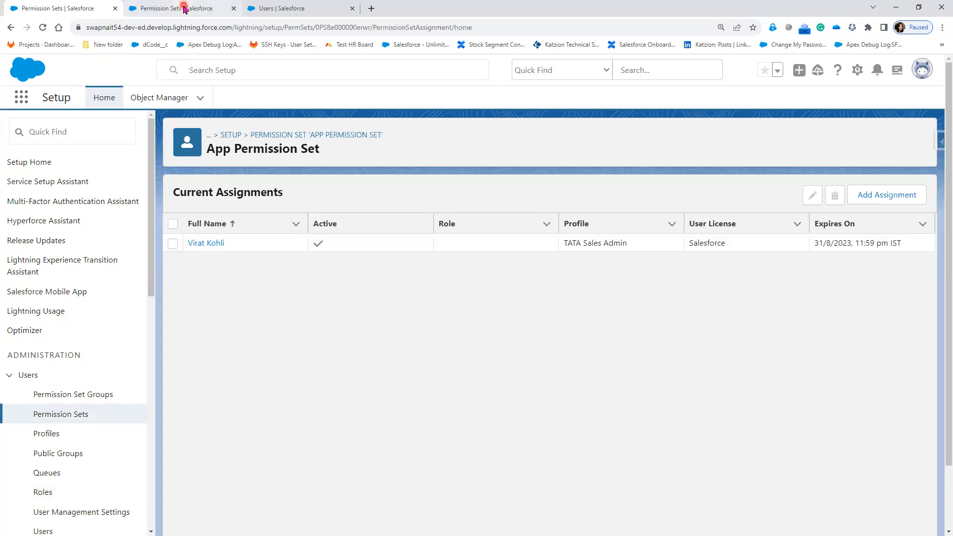
# Reload the TATA Sales Admin user's record, check its permission set assignments and compare with the permission set's current assignments
pyautogui.click(333, 6)
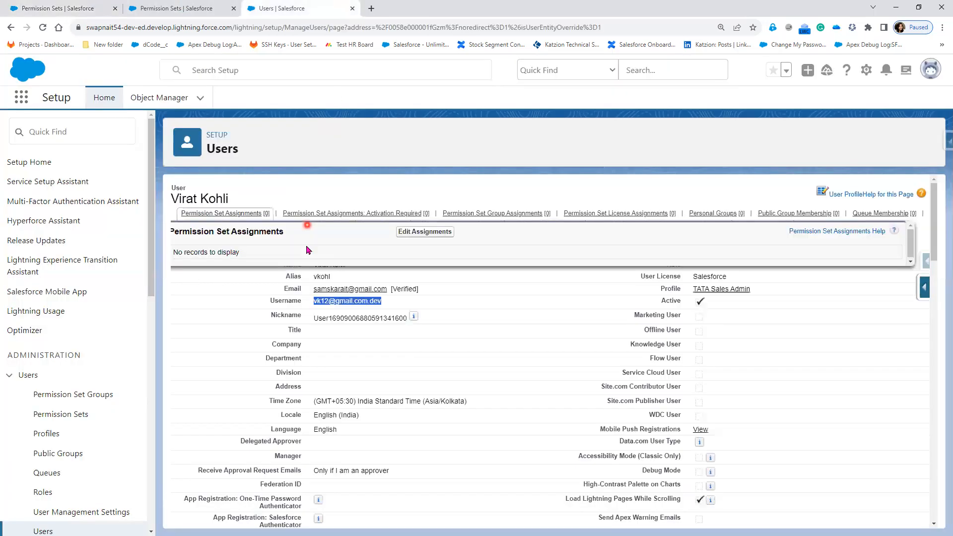
pyautogui.moveTo(385, 218)
pyautogui.click(27, 27)
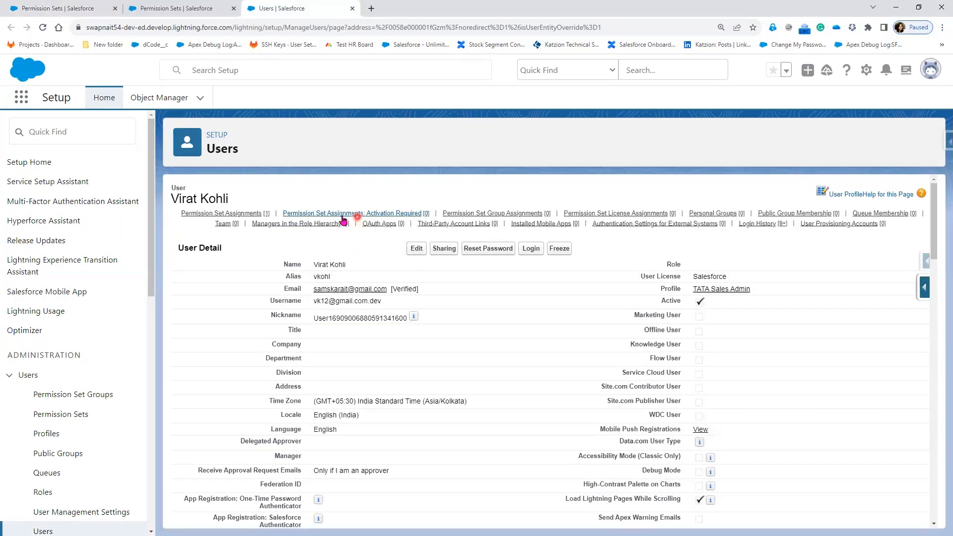
pyautogui.click(242, 219)
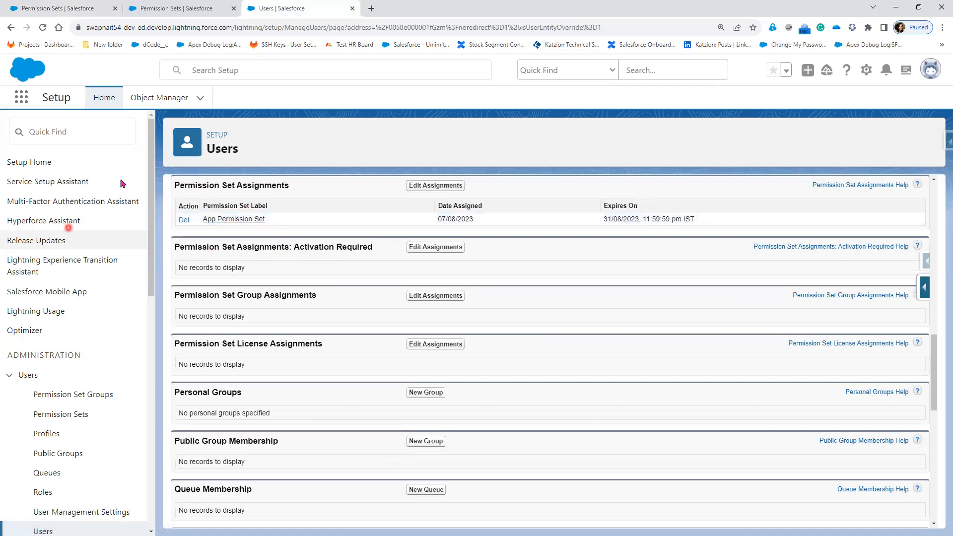
pyautogui.scroll(3, 308, 318)
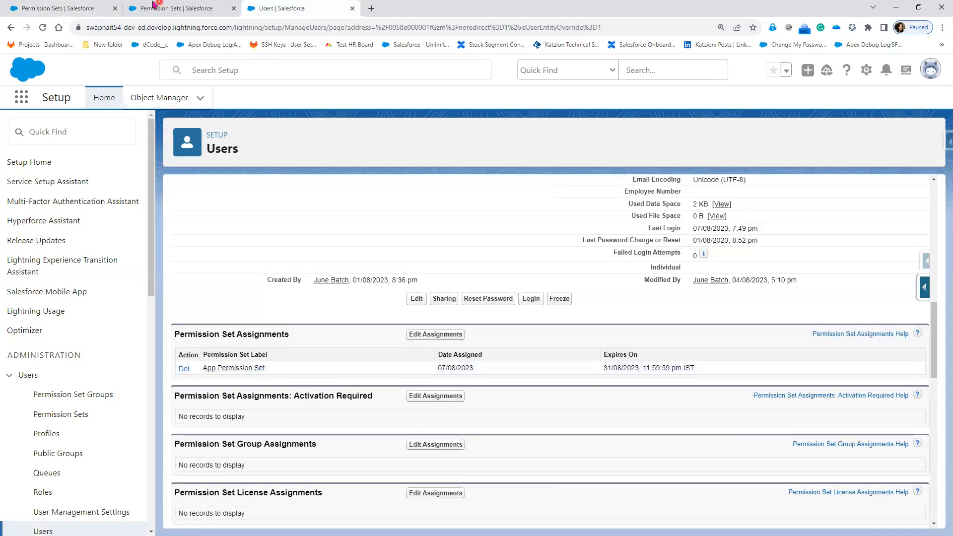
pyautogui.click(161, 8)
pyautogui.click(73, 7)
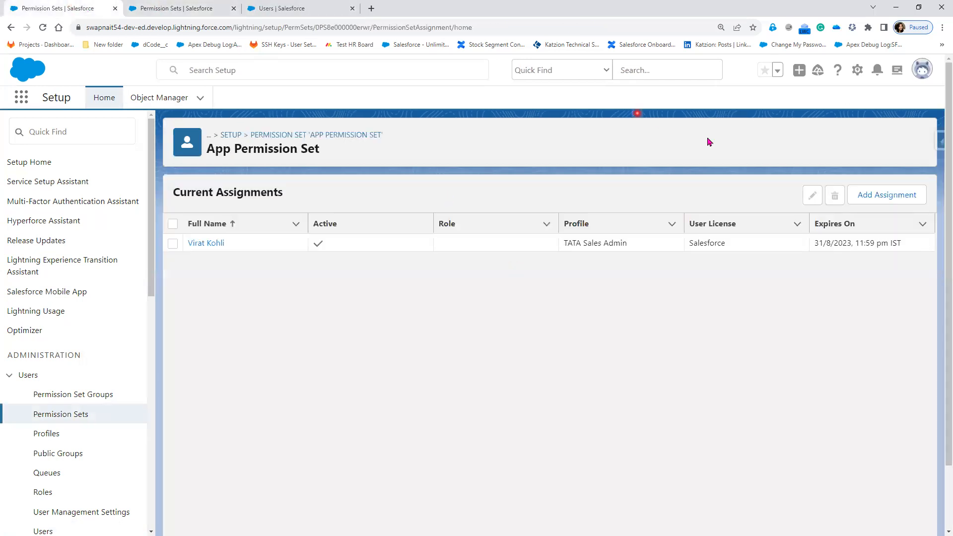
# Delete the App Permission Set assignment from the TATA Sales Admin user's record and confirm the deletion
pyautogui.click(253, 8)
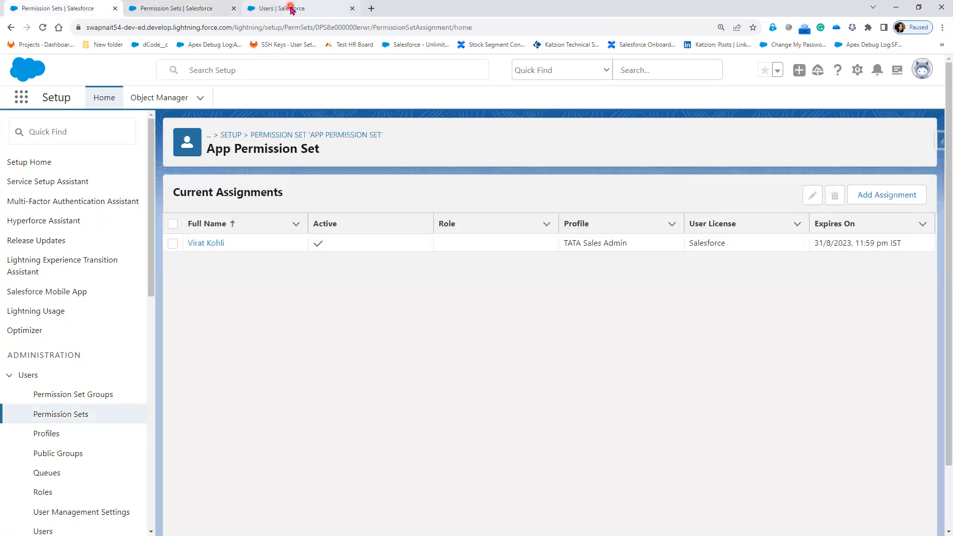
pyautogui.scroll(5, 354, 311)
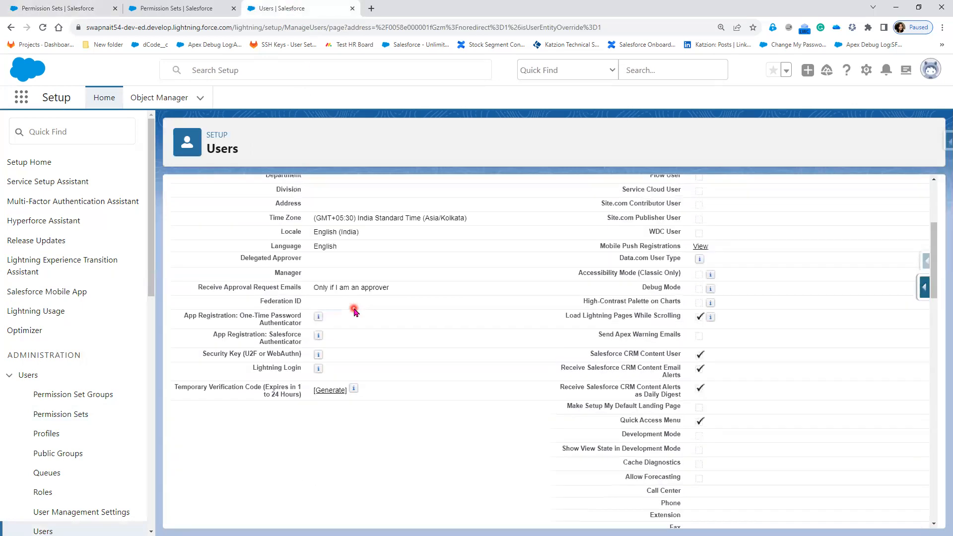
pyautogui.moveTo(259, 214)
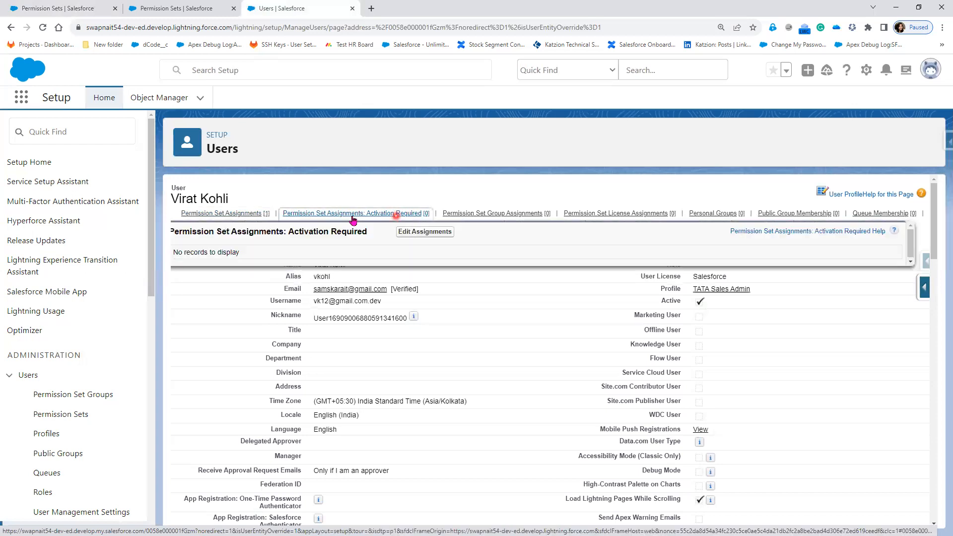
pyautogui.click(250, 214)
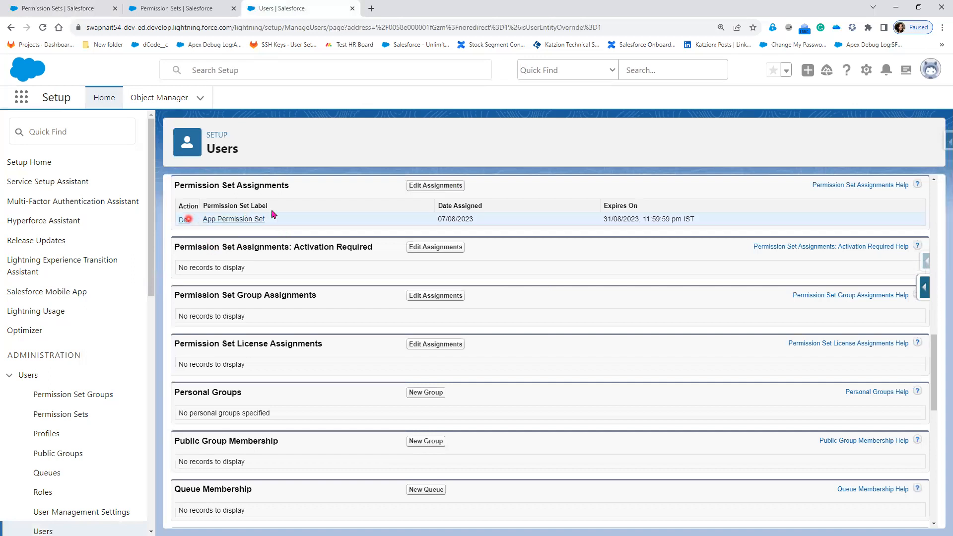
pyautogui.click(184, 219)
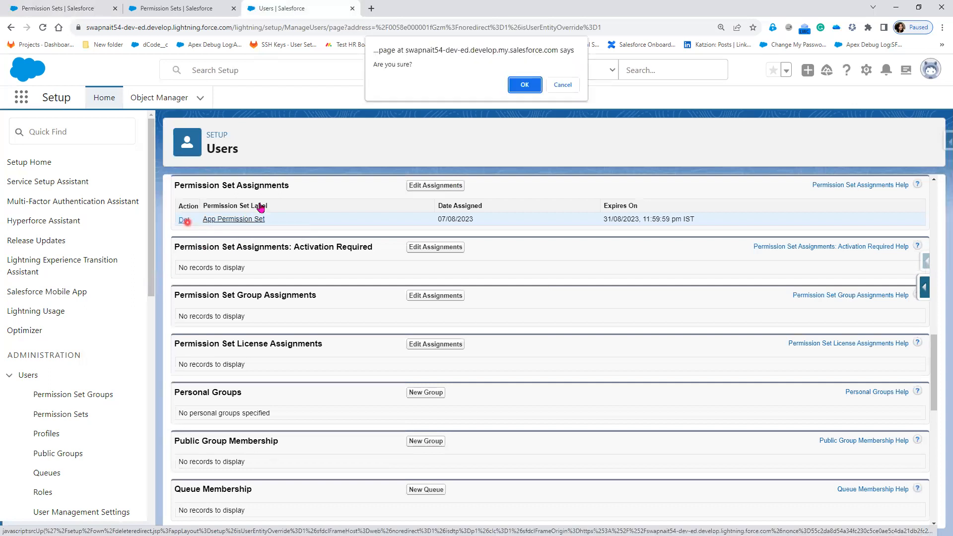
pyautogui.click(520, 85)
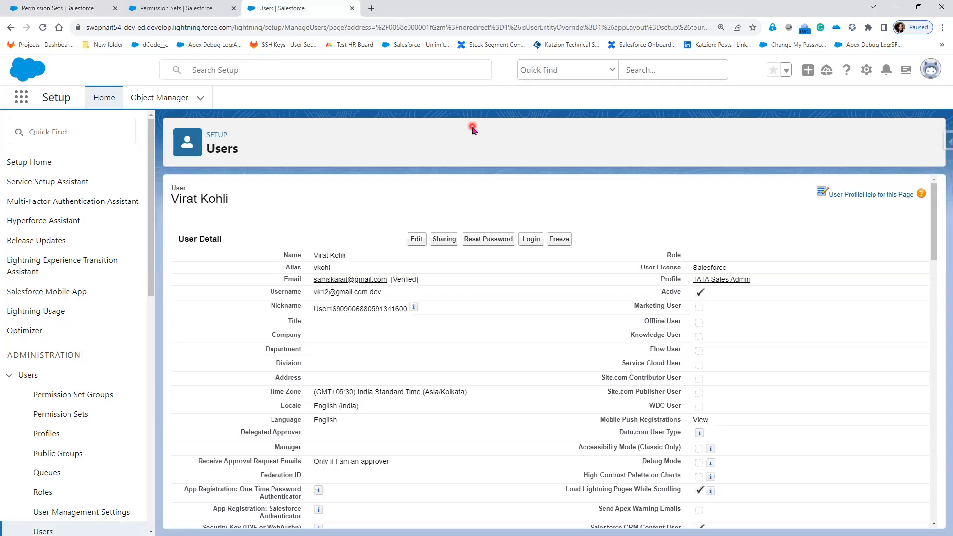
# Check the user's Permission Set Assignments list and return to the App Permissions page of App Permission Set
pyautogui.moveTo(382, 226)
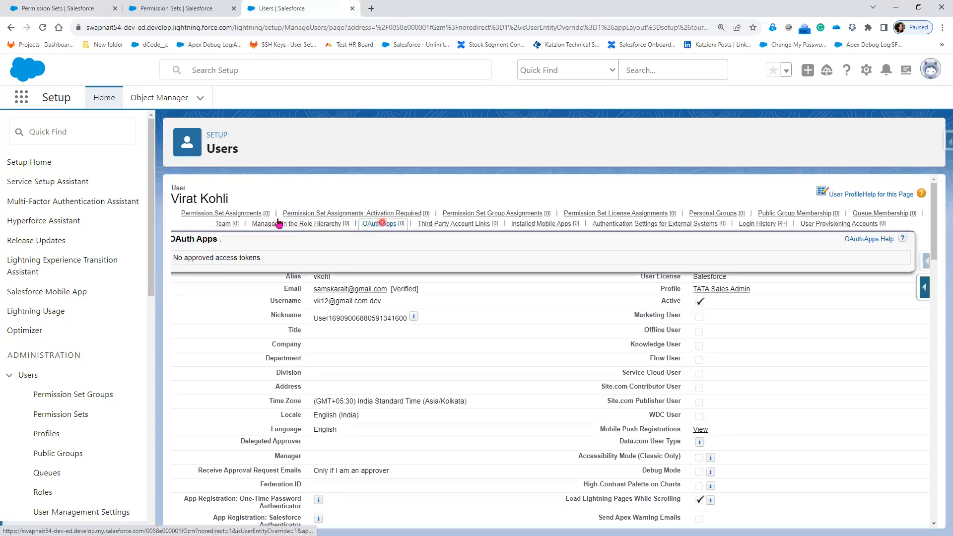
pyautogui.moveTo(288, 214)
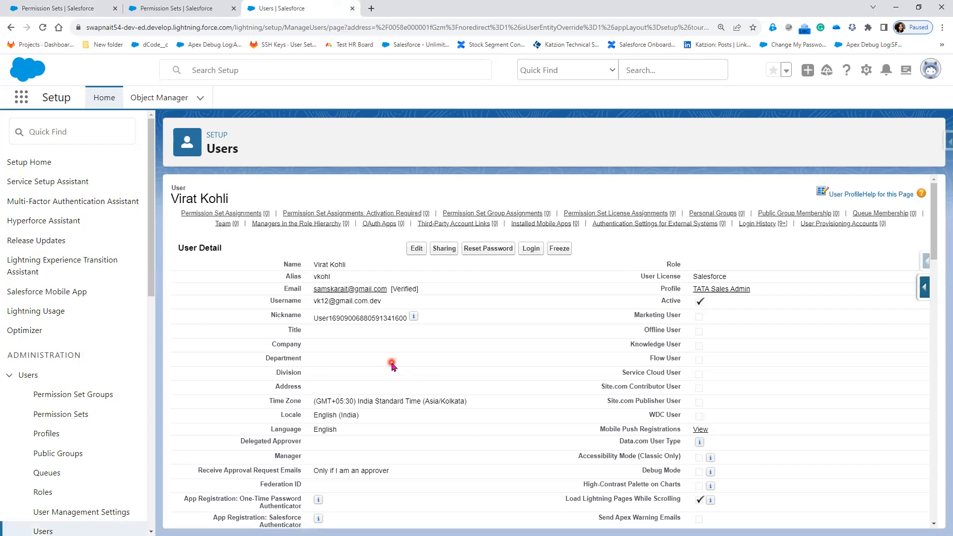
pyautogui.scroll(-12, 392, 366)
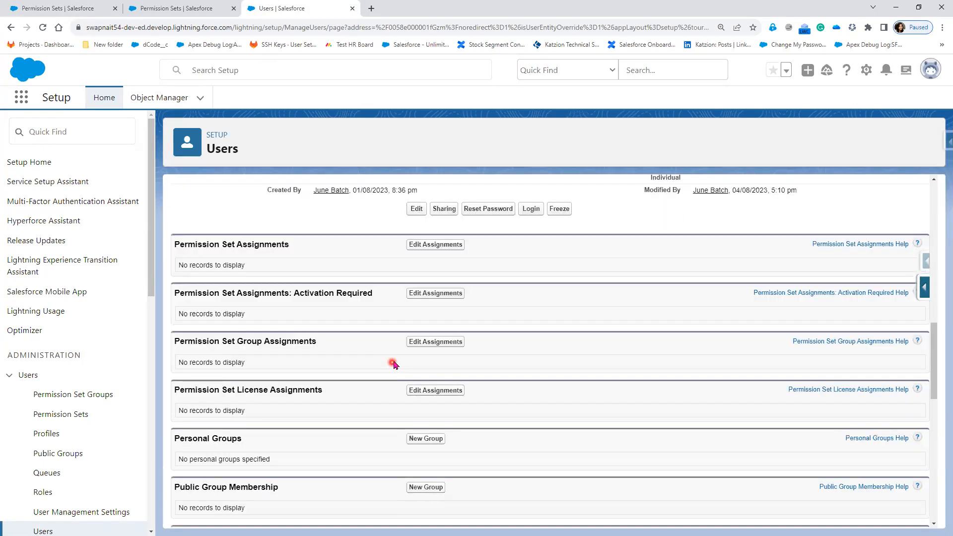
pyautogui.click(200, 13)
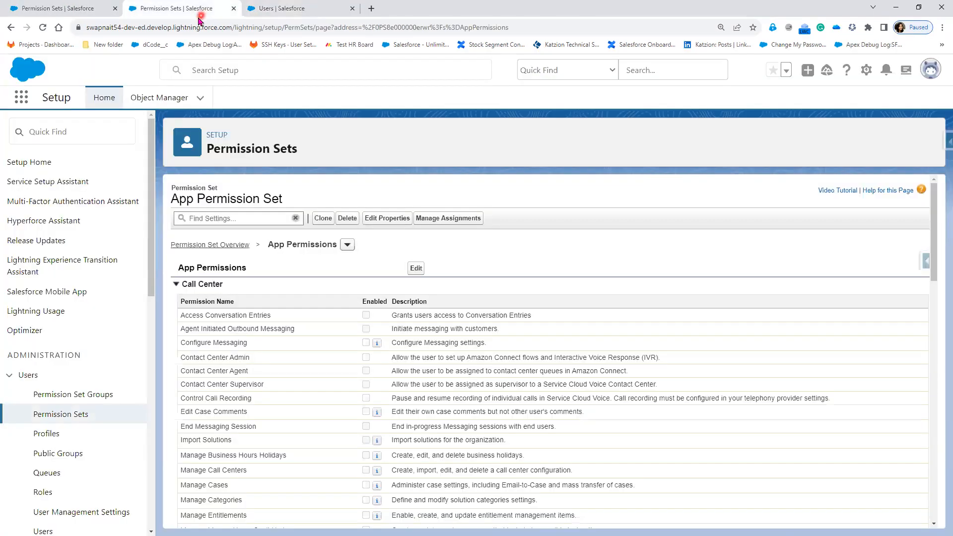
# Return to App Permission Set's Current Assignments and reload the list to check the remaining assignments
pyautogui.click(71, 9)
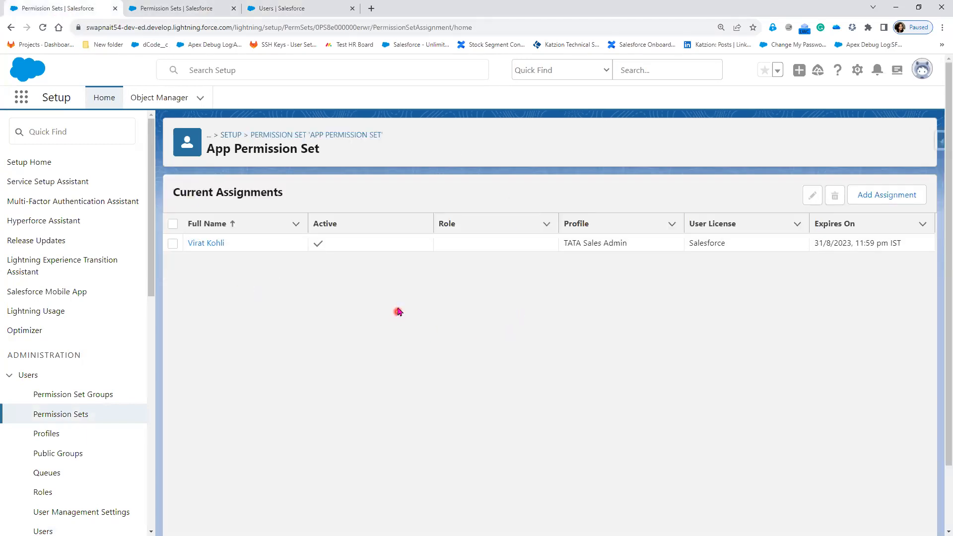
pyautogui.click(44, 28)
pyautogui.click(211, 244)
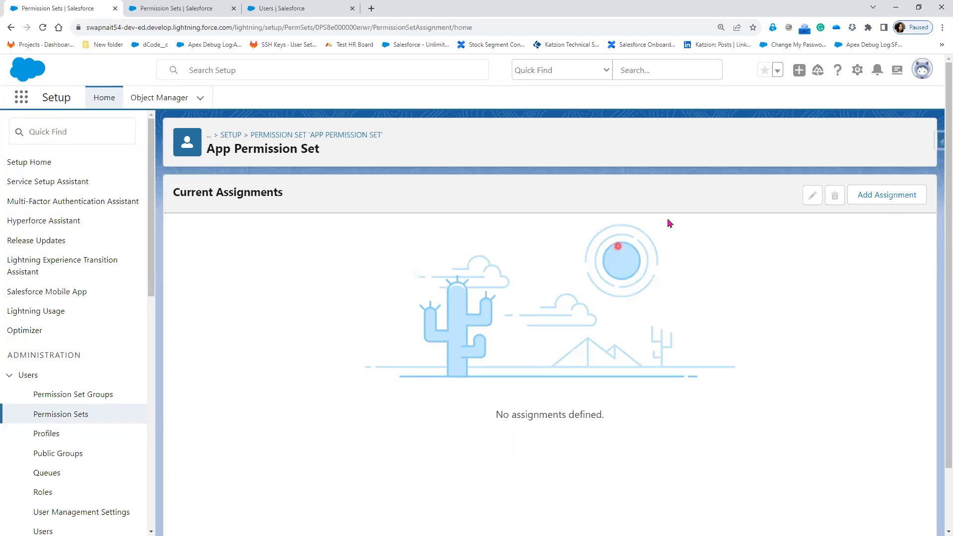
# Start a new assignment of App Permission Set for the TATA Sales Admin user and bring up its expiration options
pyautogui.click(862, 198)
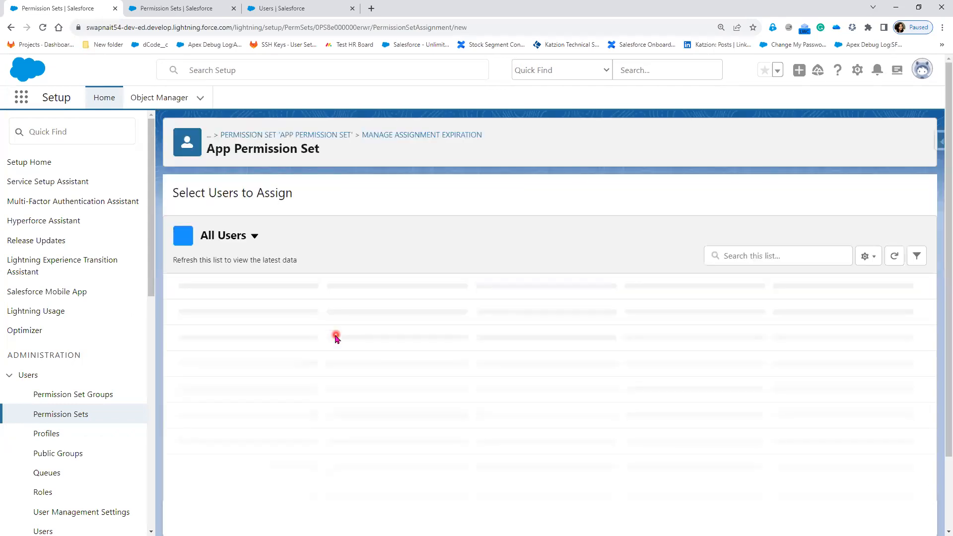
pyautogui.scroll(-1, 271, 490)
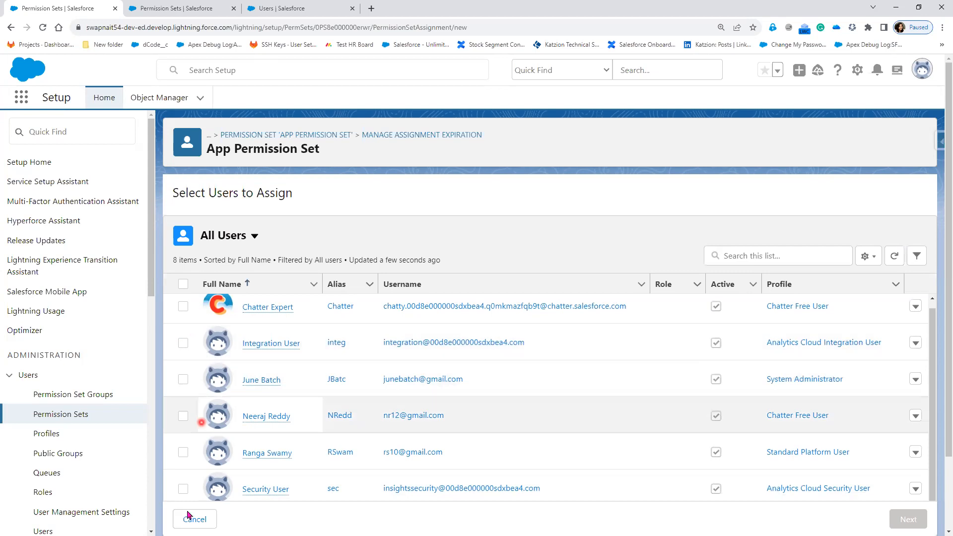
pyautogui.scroll(-2, 197, 486)
pyautogui.scroll(2, 196, 487)
pyautogui.scroll(-2, 195, 487)
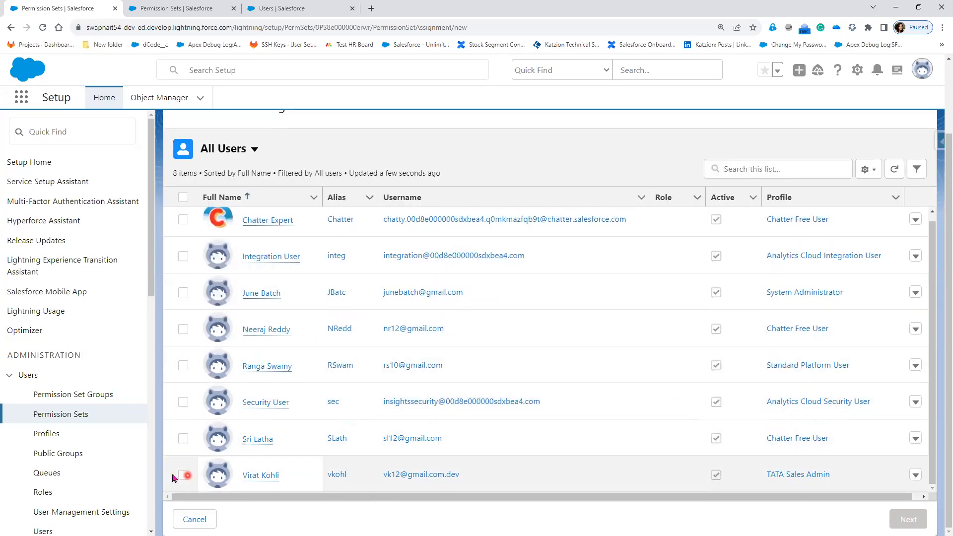
pyautogui.click(181, 475)
pyautogui.click(909, 519)
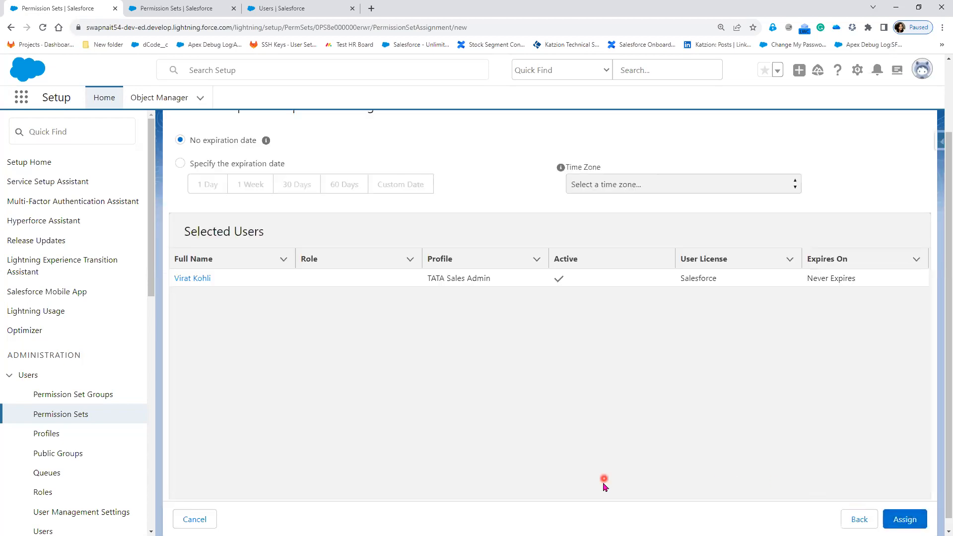
pyautogui.scroll(1, 603, 484)
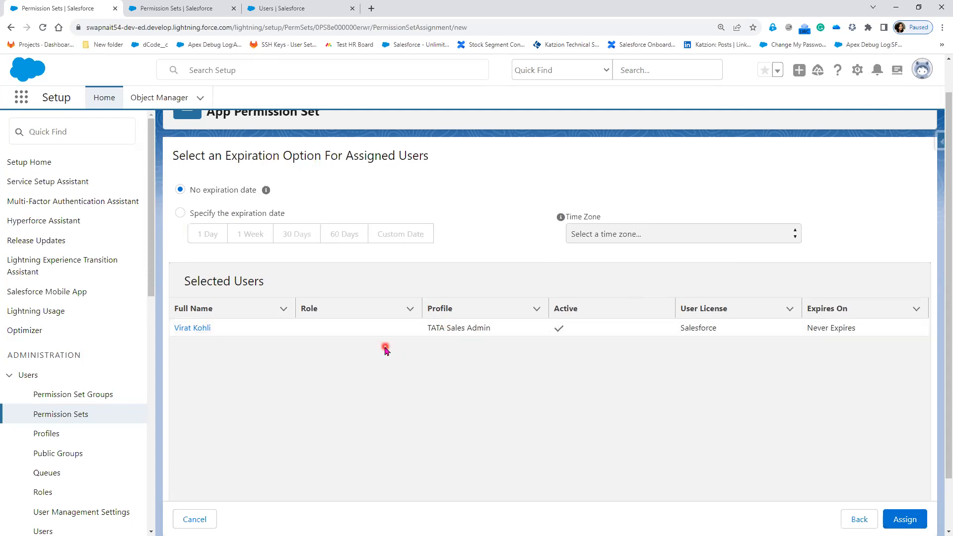
# Find User Management Settings in Setup and disable Permission Set & Permission Set Group Assignments with Expiration Dates
pyautogui.click(197, 6)
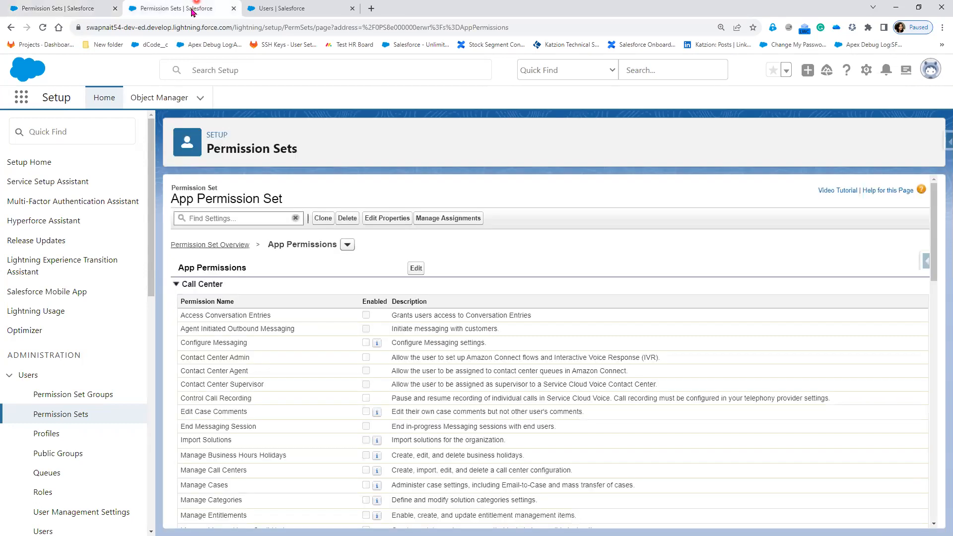
pyautogui.click(58, 135)
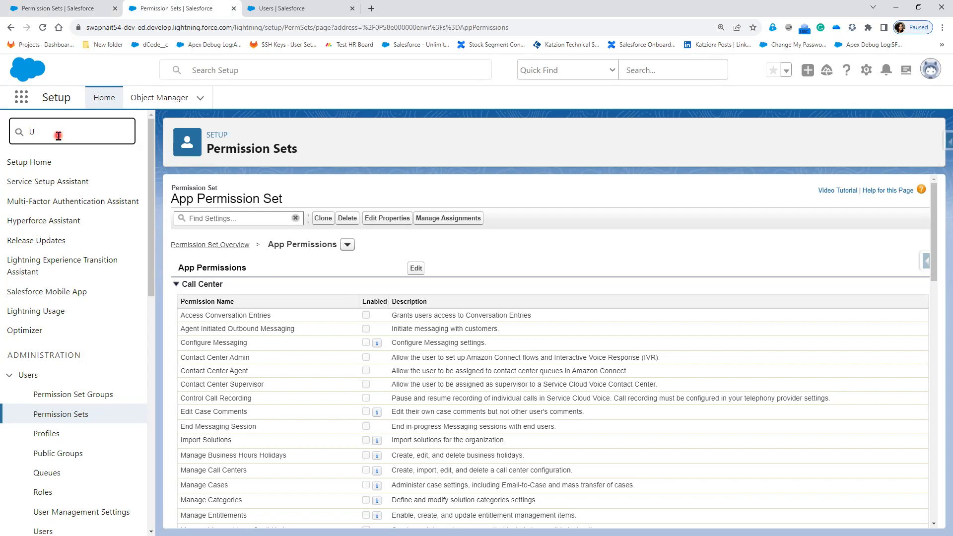
pyautogui.write('User m')
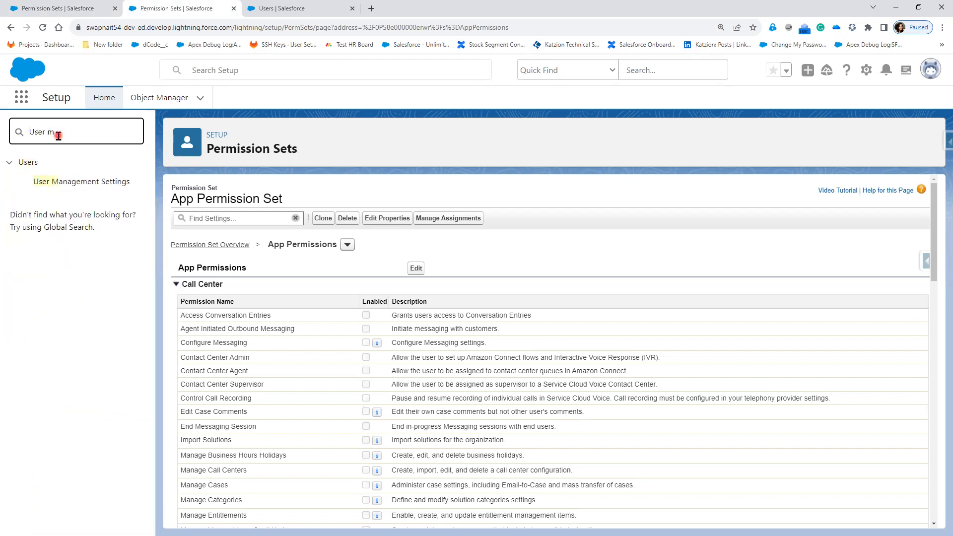
pyautogui.click(90, 182)
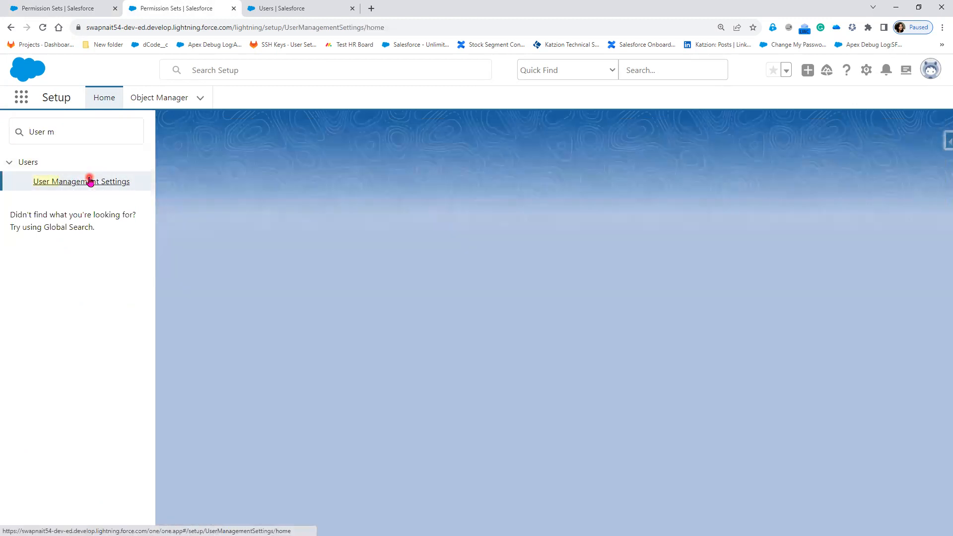
pyautogui.scroll(-3, 524, 342)
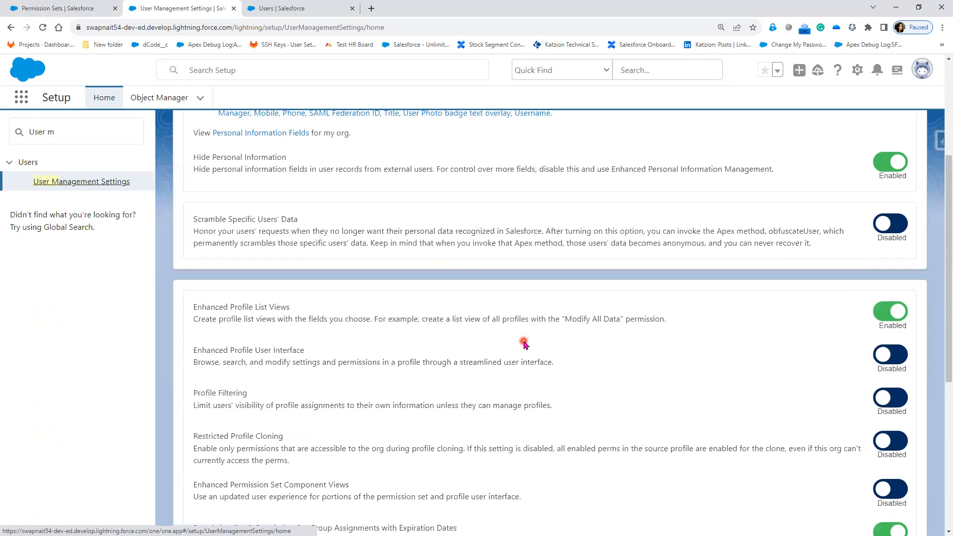
pyautogui.scroll(-3, 523, 343)
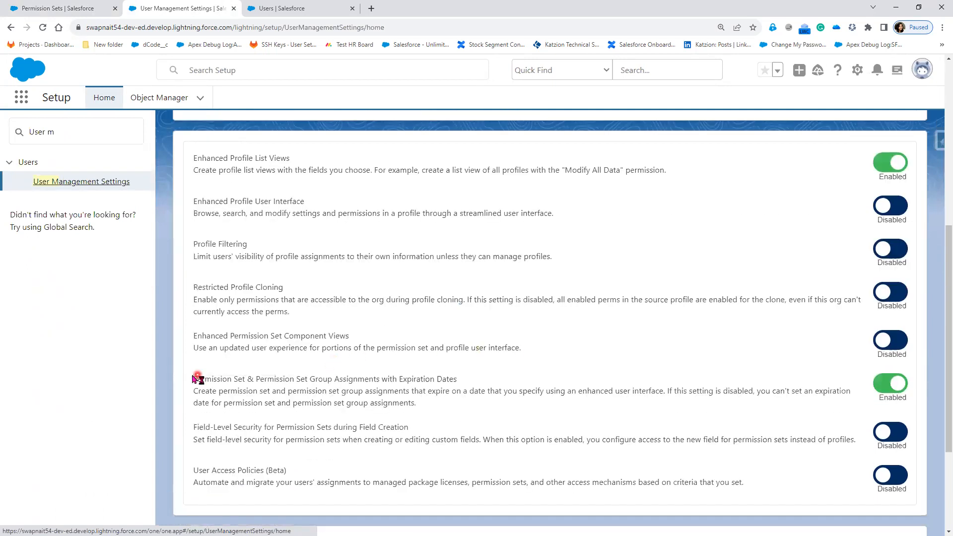
pyautogui.moveTo(197, 379); pyautogui.dragTo(460, 382)
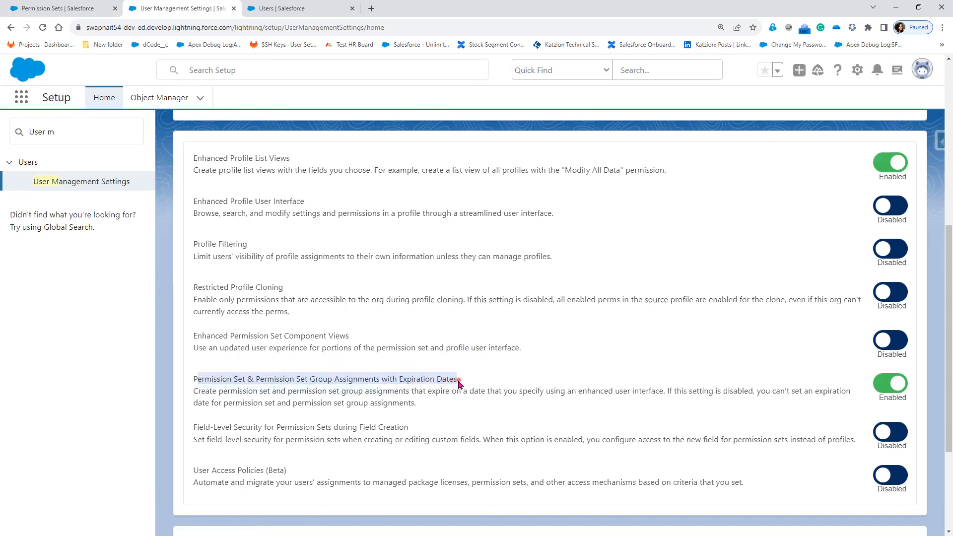
pyautogui.click(899, 392)
pyautogui.click(47, 9)
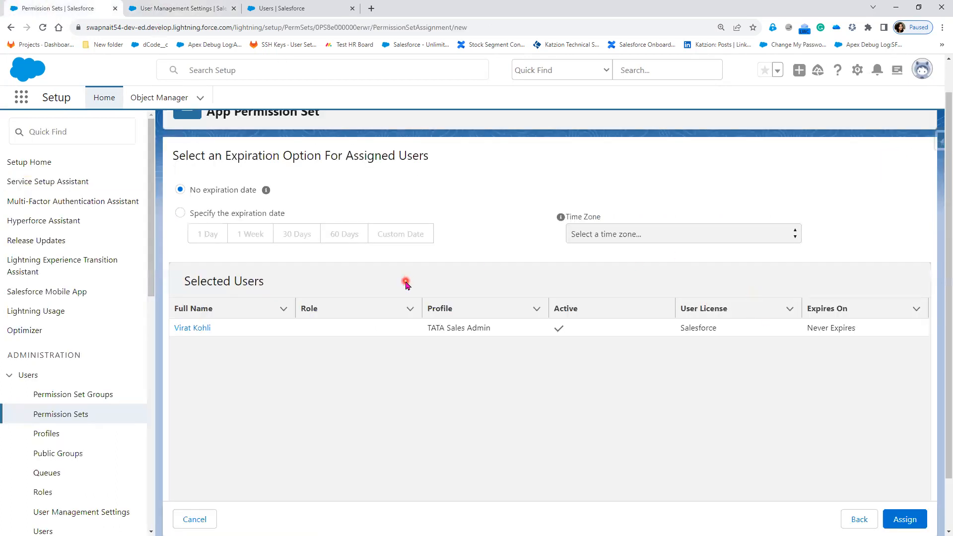
pyautogui.click(159, 6)
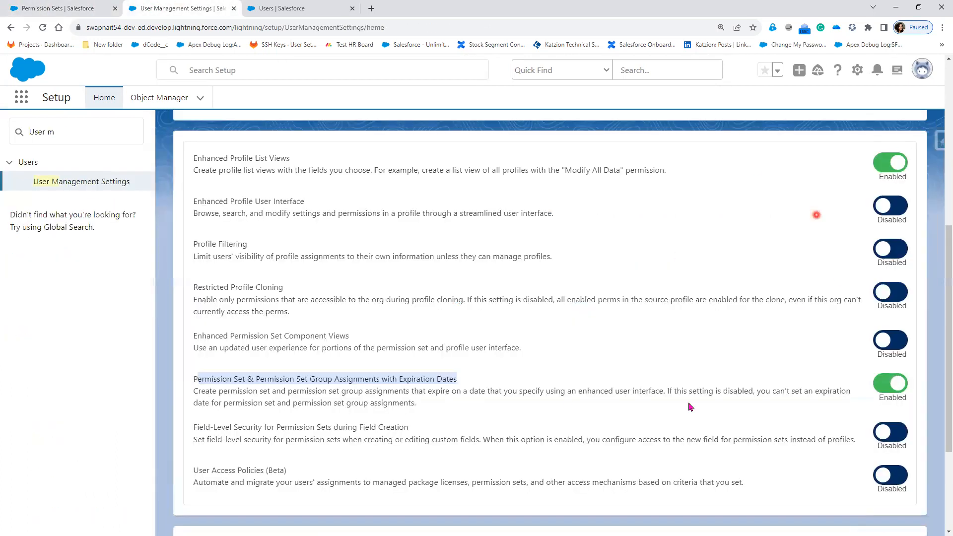
pyautogui.click(883, 392)
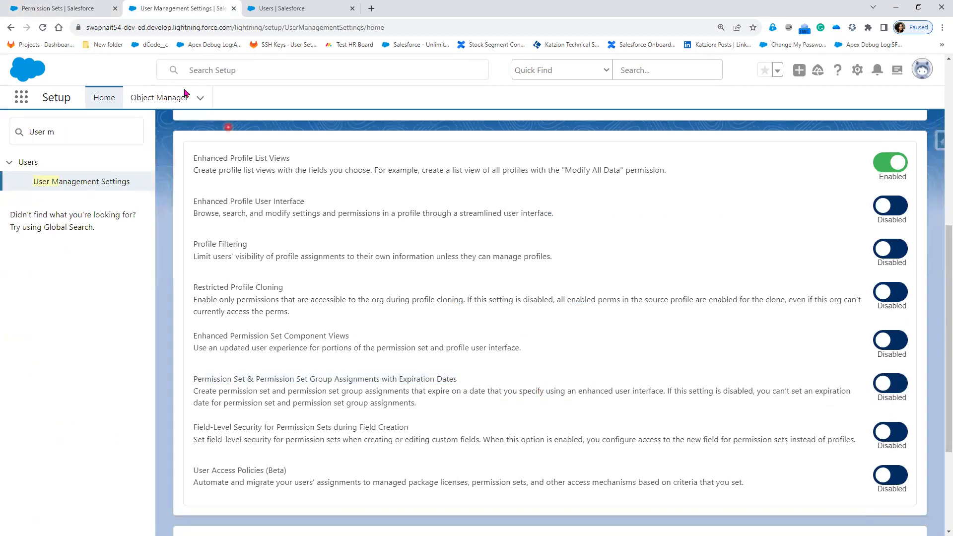
# Reload the assignment page, then reopen App Permission Set from Permission Sets and go to its assigned users list
pyautogui.click(67, 8)
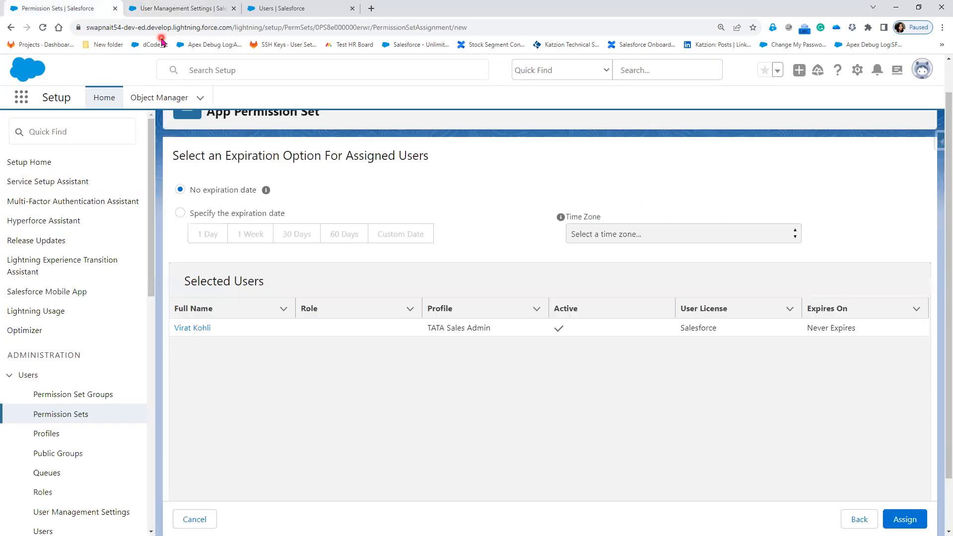
pyautogui.click(43, 27)
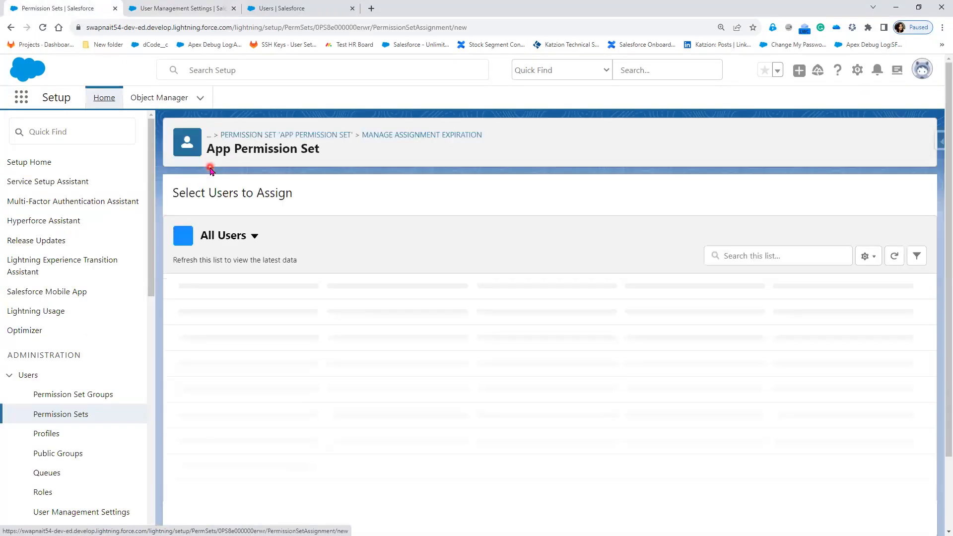
pyautogui.scroll(-1, 248, 342)
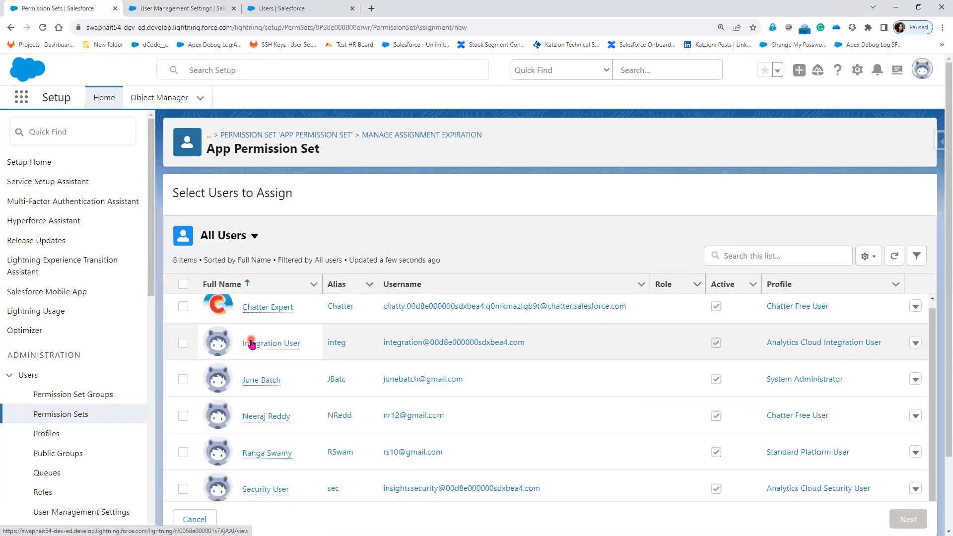
pyautogui.click(39, 415)
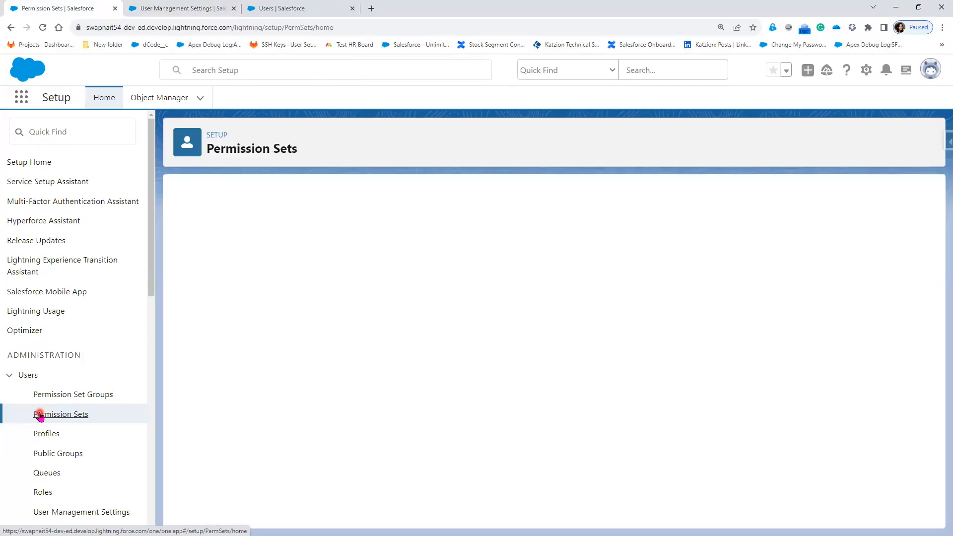
pyautogui.click(278, 316)
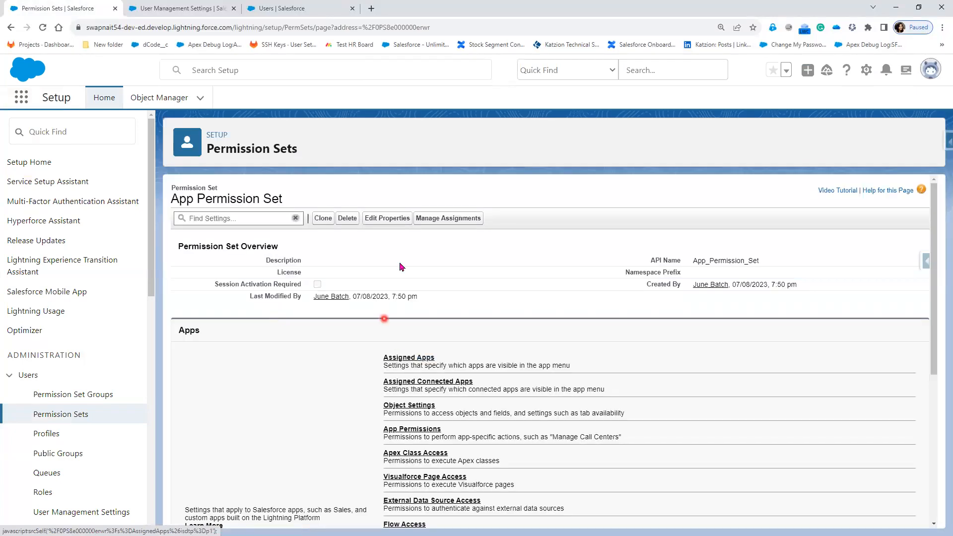
pyautogui.click(455, 224)
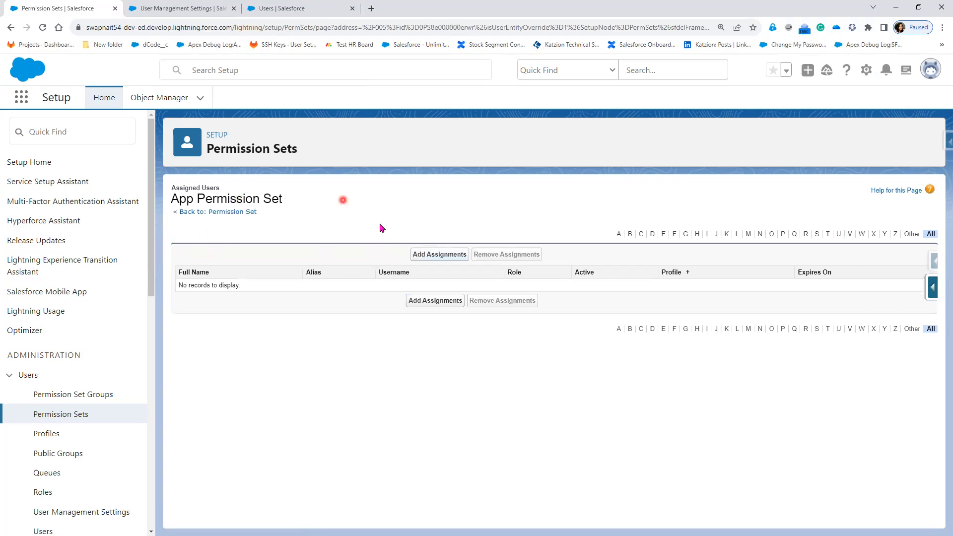
# Assign App Permission Set to the TATA Sales Admin user and close the assignment summary
pyautogui.click(457, 260)
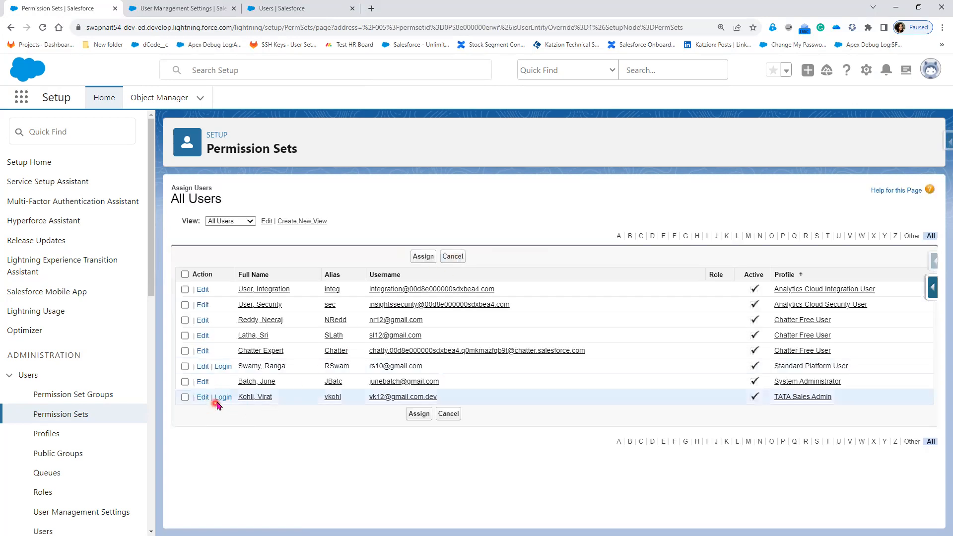
pyautogui.click(185, 397)
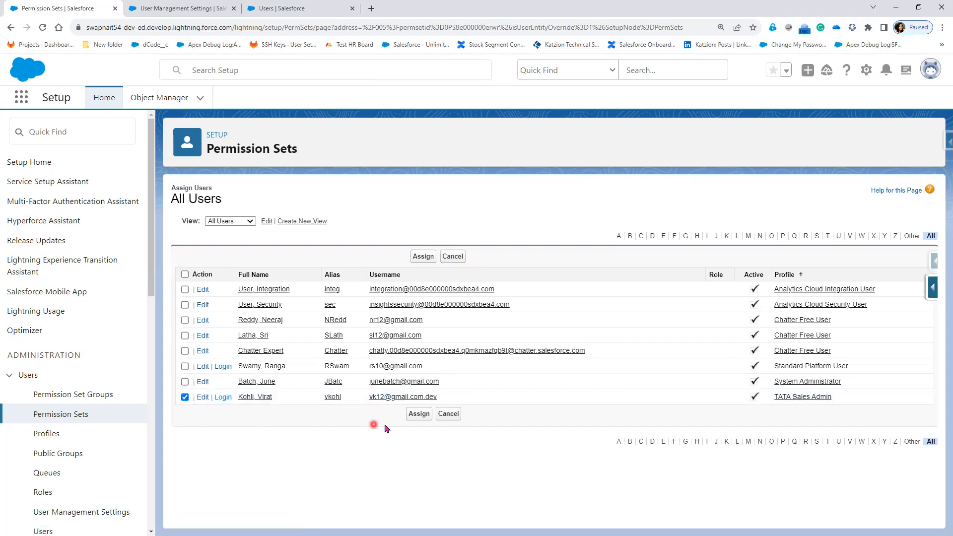
pyautogui.click(425, 418)
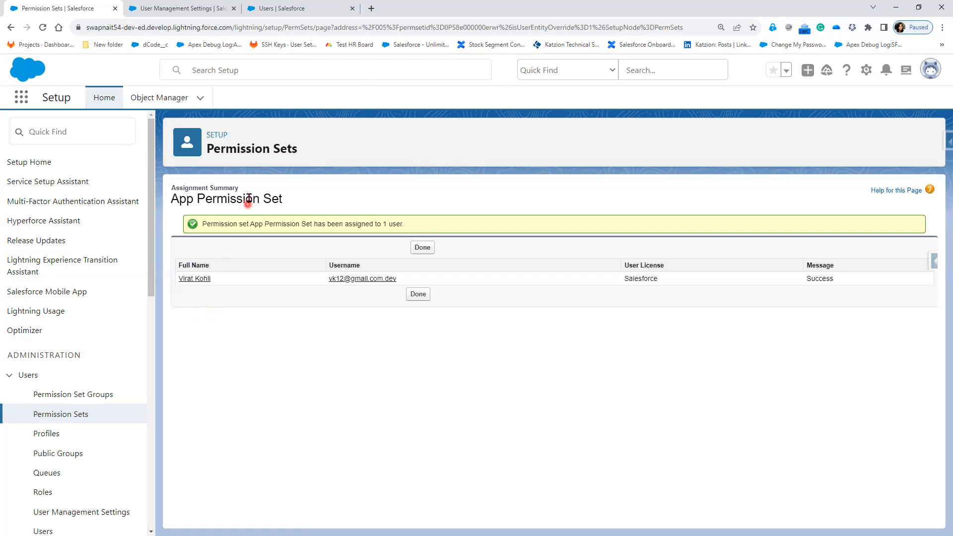
pyautogui.click(430, 252)
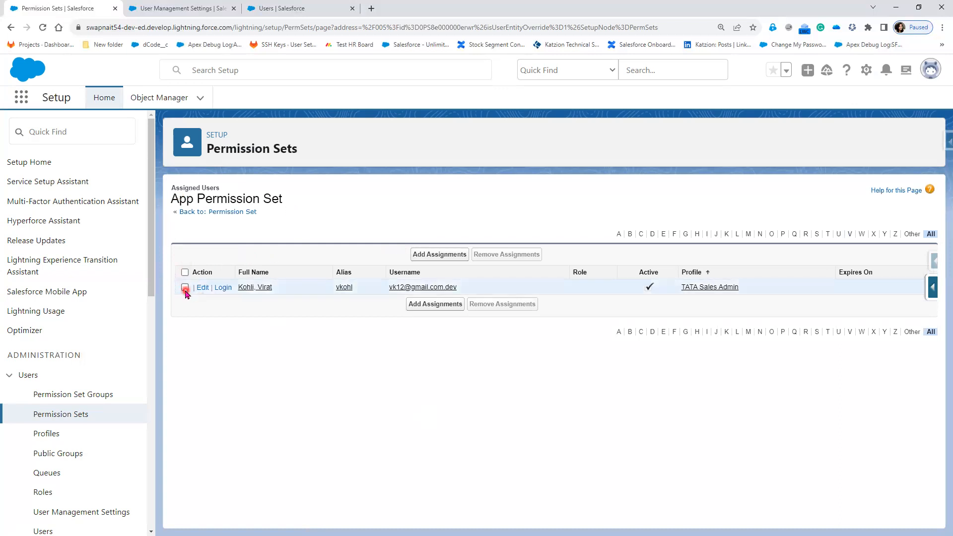
# Reload the TATA Sales Admin user's record and check its Permission Set Assignments list
pyautogui.click(197, 8)
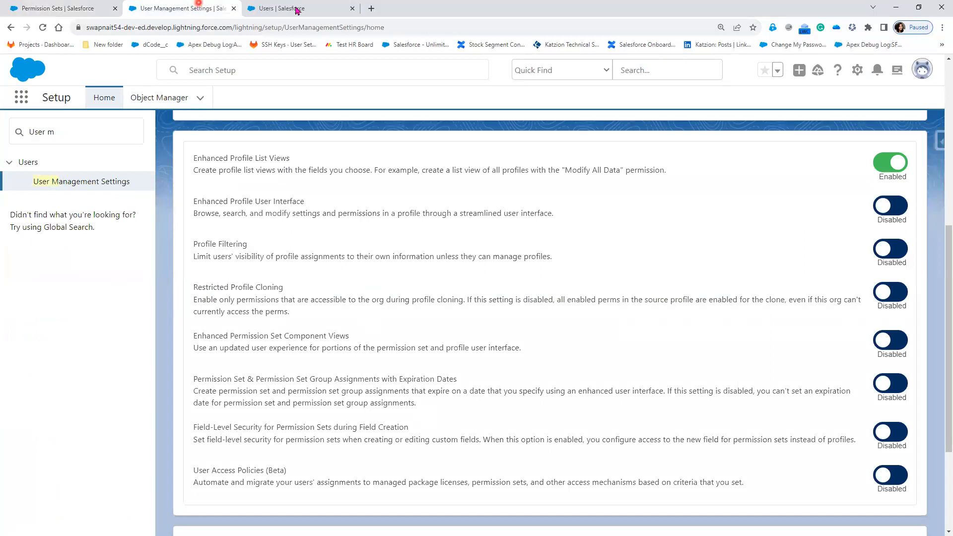
pyautogui.click(296, 8)
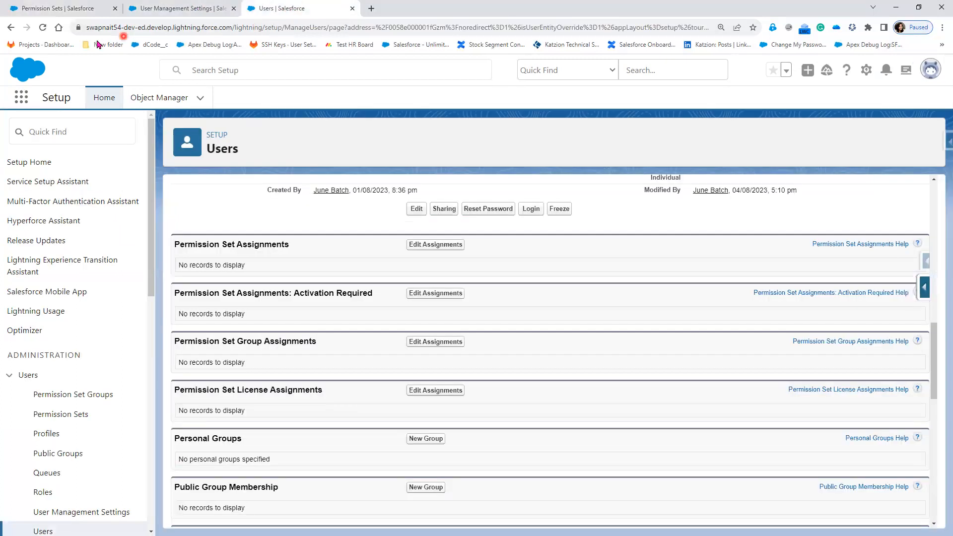
pyautogui.click(43, 27)
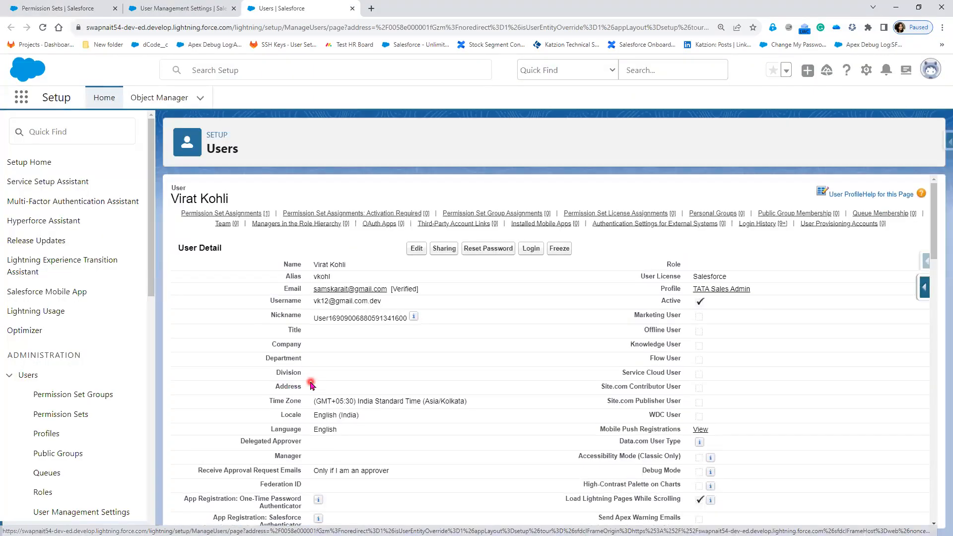
pyautogui.click(248, 213)
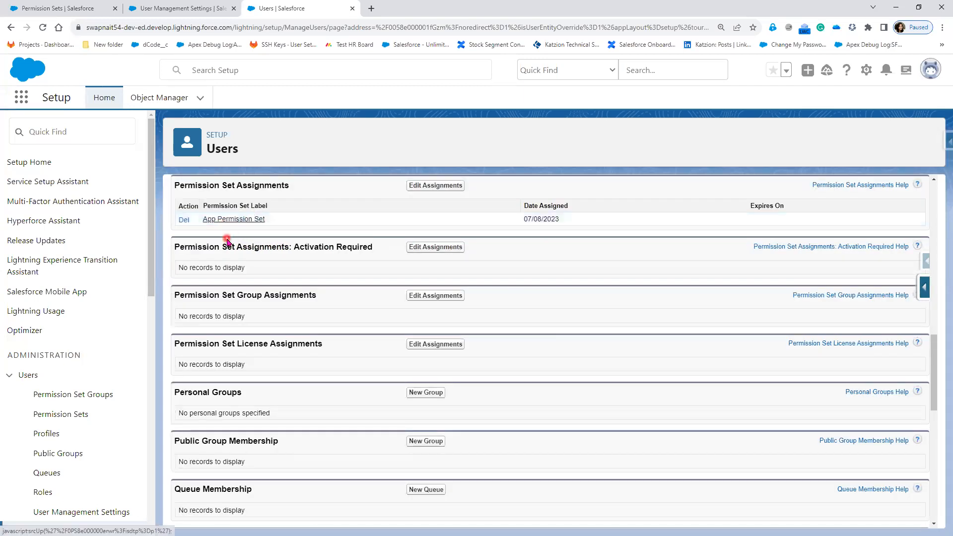
# Delete the App Permission Set assignment from the TATA Sales Admin user's record, confirm, and return to the permission set's assigned users
pyautogui.click(179, 221)
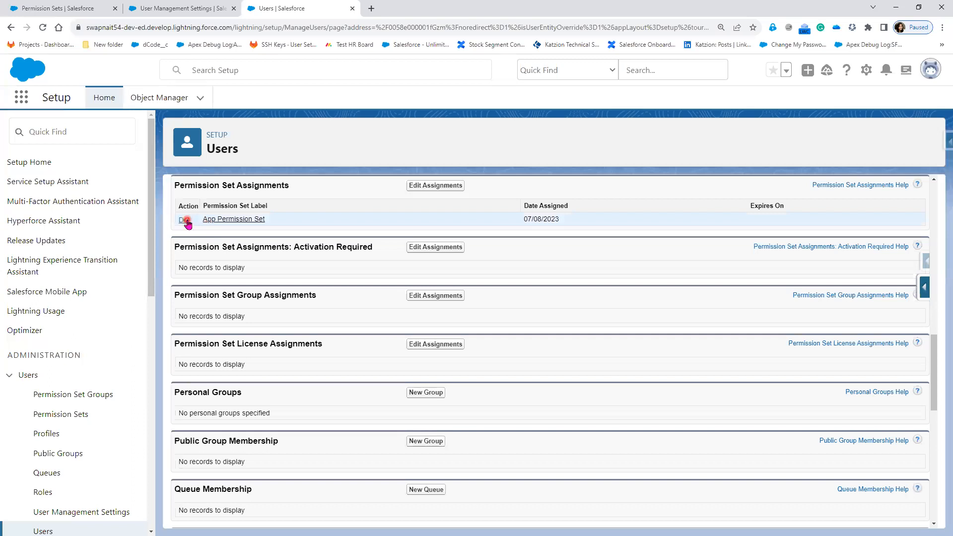
pyautogui.click(522, 85)
pyautogui.moveTo(83, 6)
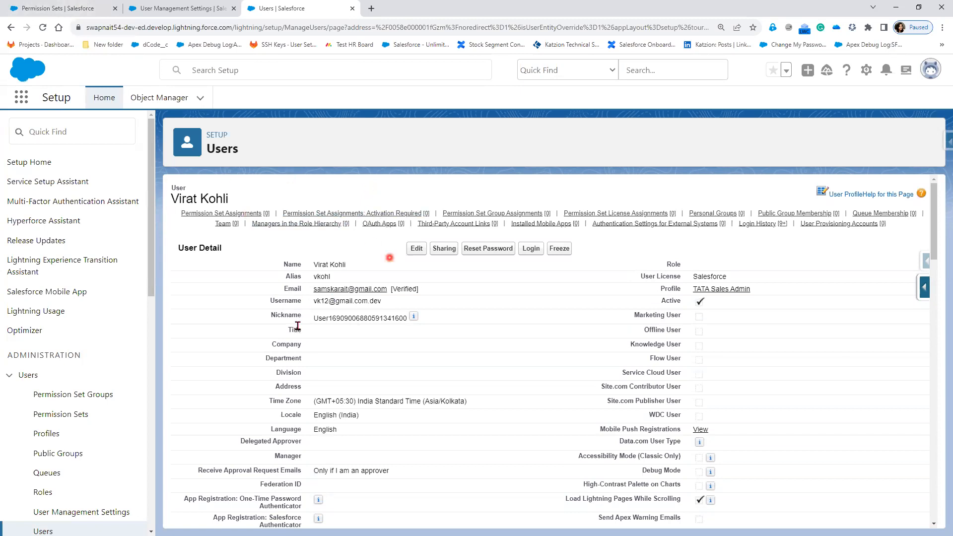
pyautogui.moveTo(379, 224)
pyautogui.moveTo(174, 210); pyautogui.dragTo(265, 215)
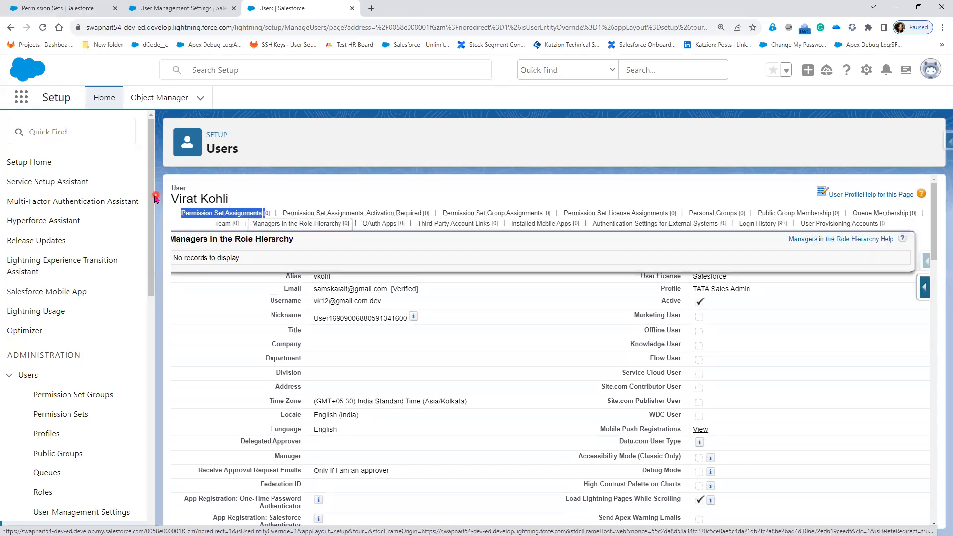
pyautogui.click(50, 8)
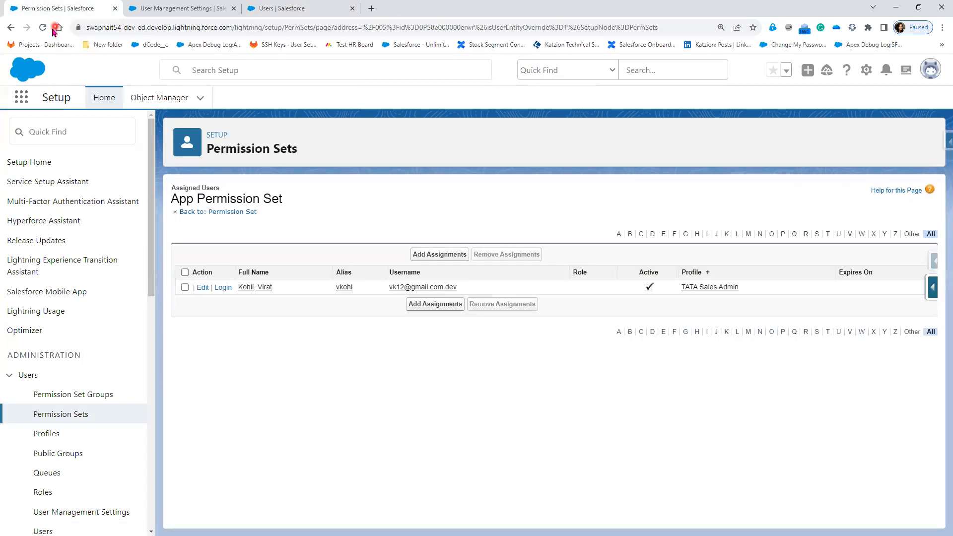
# Refresh the permission set's assigned users list and enable Permission Set & Permission Set Group Assignments with Expiration Dates in User Management Settings
pyautogui.click(43, 28)
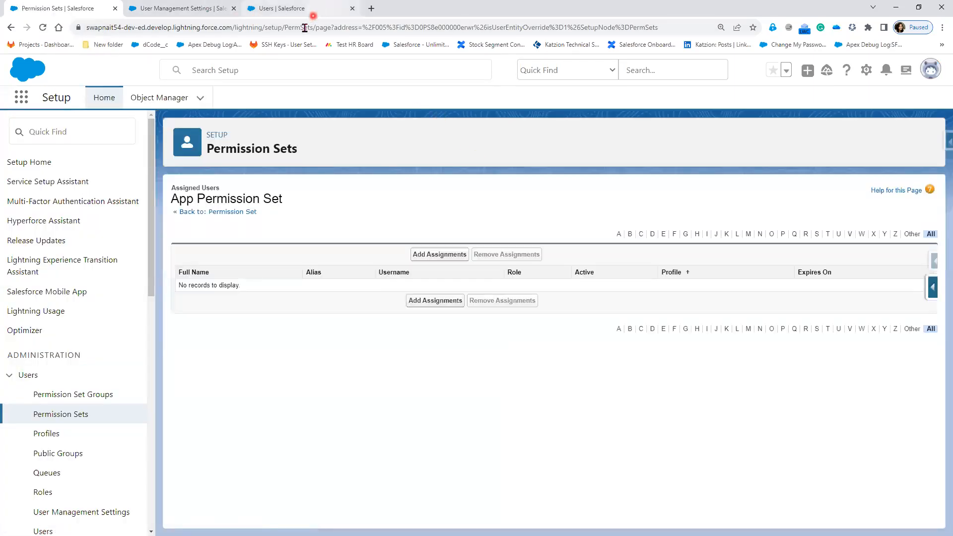
pyautogui.click(185, 9)
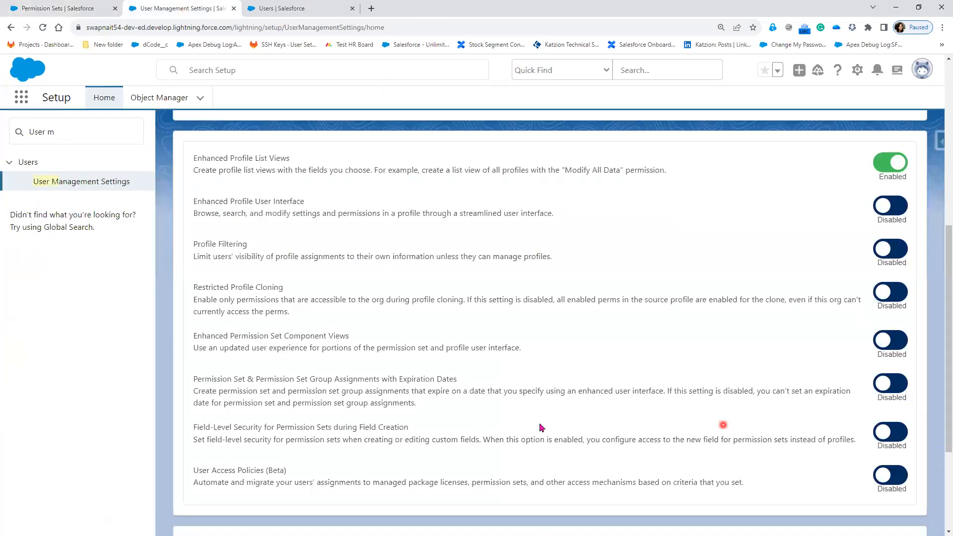
pyautogui.click(896, 389)
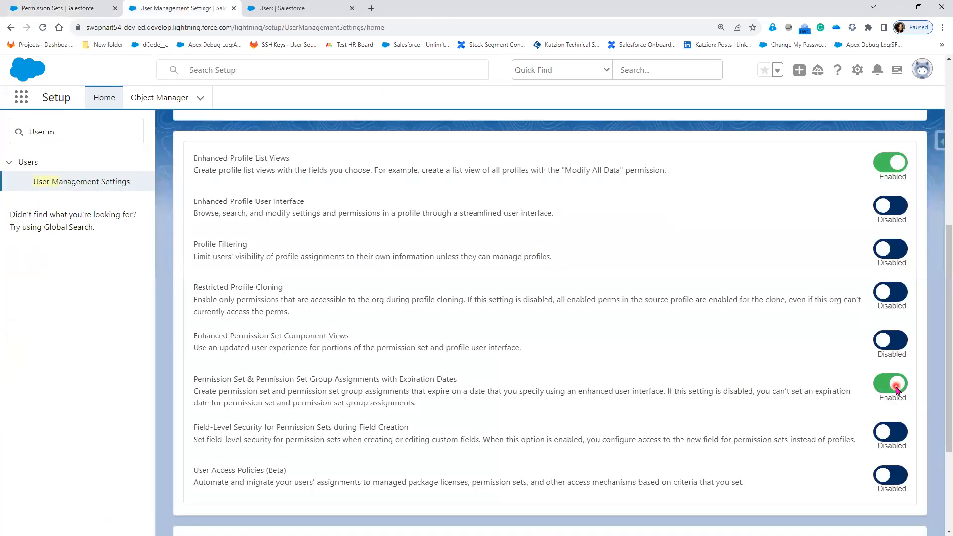
# Reload the permission set page, then reopen App Permission Set from Permission Sets and go to its current assignments
pyautogui.click(62, 6)
pyautogui.click(42, 28)
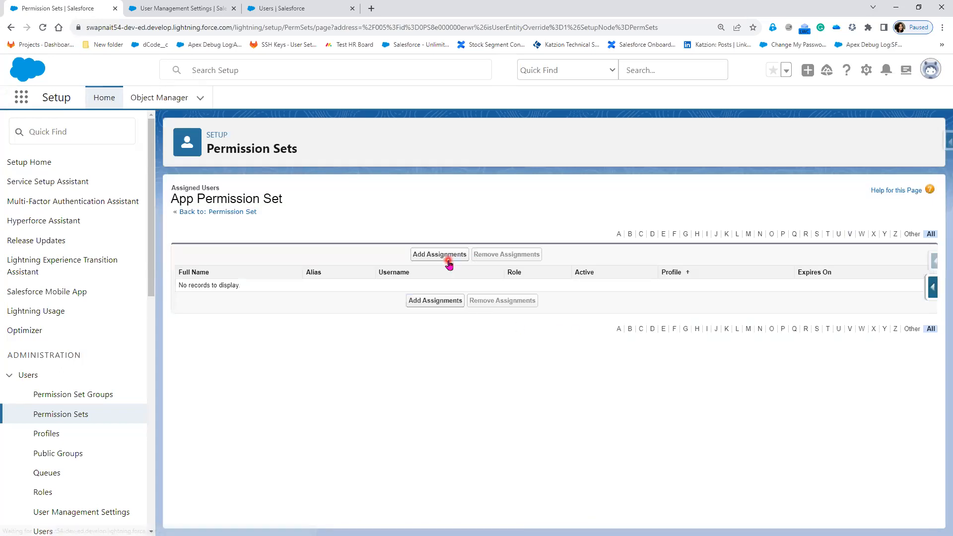
pyautogui.click(69, 415)
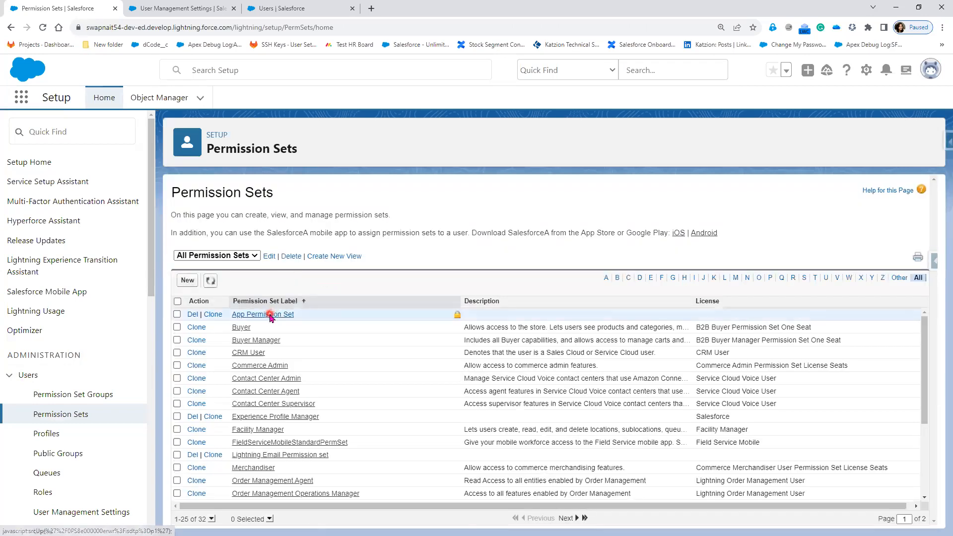
pyautogui.click(270, 315)
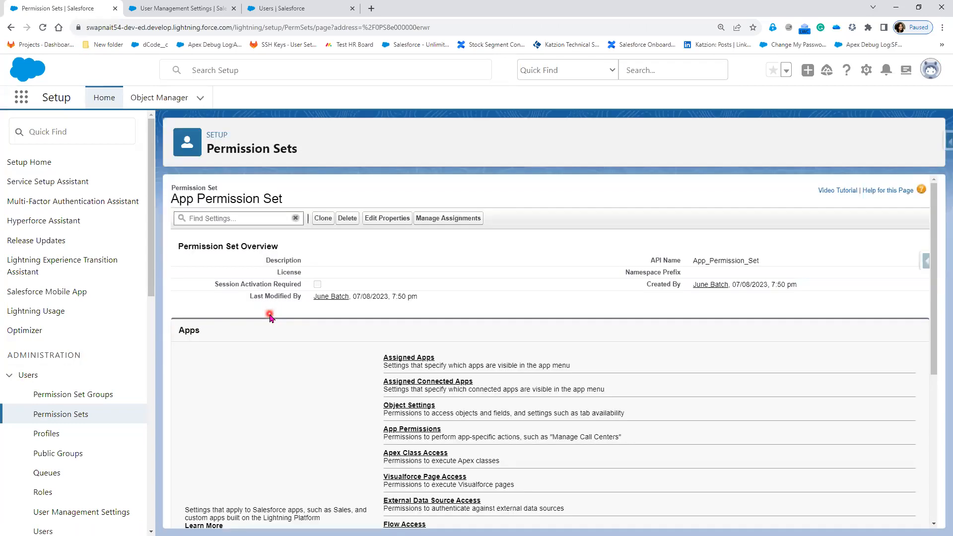
pyautogui.click(434, 220)
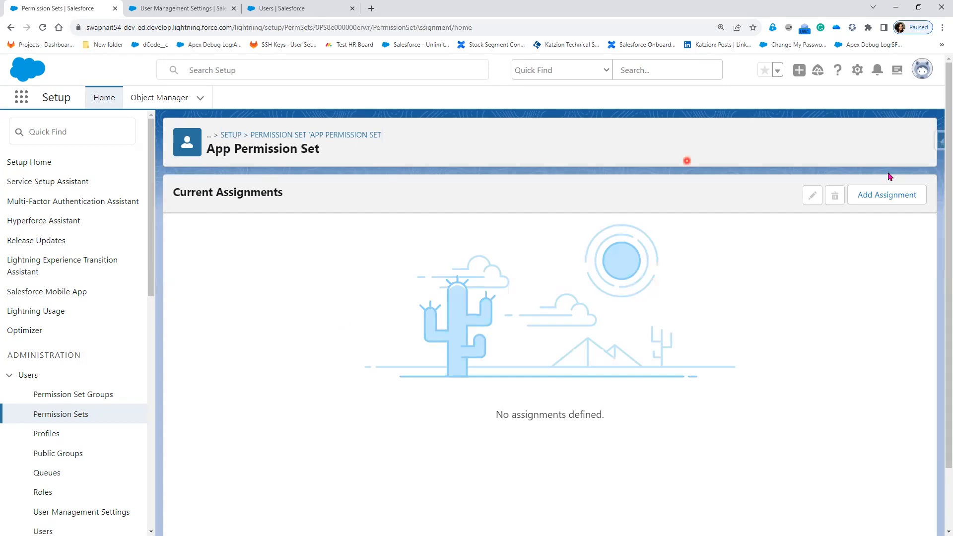
# Start a new assignment for App Permission Set and select the TATA Sales Admin user to assign
pyautogui.click(901, 204)
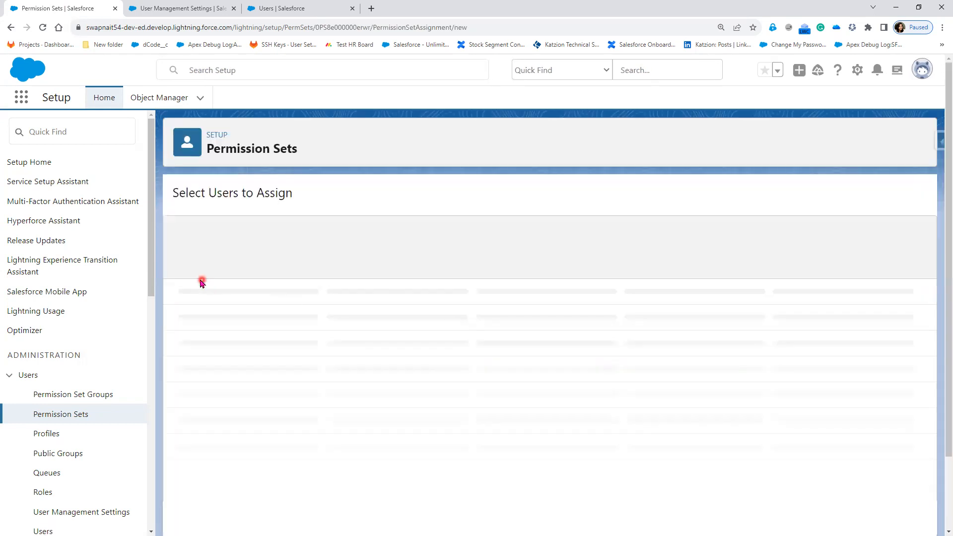
pyautogui.scroll(-1, 240, 492)
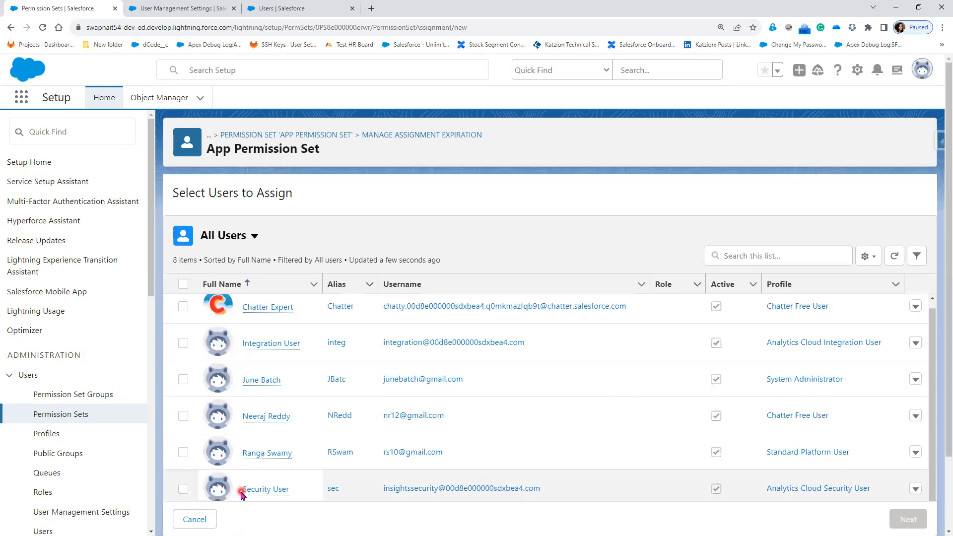
pyautogui.scroll(-2, 214, 480)
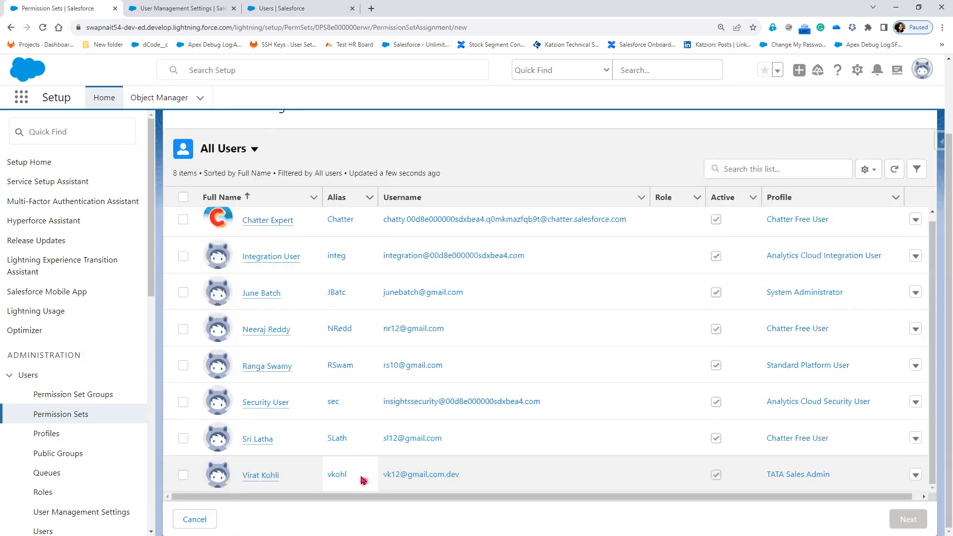
pyautogui.click(183, 475)
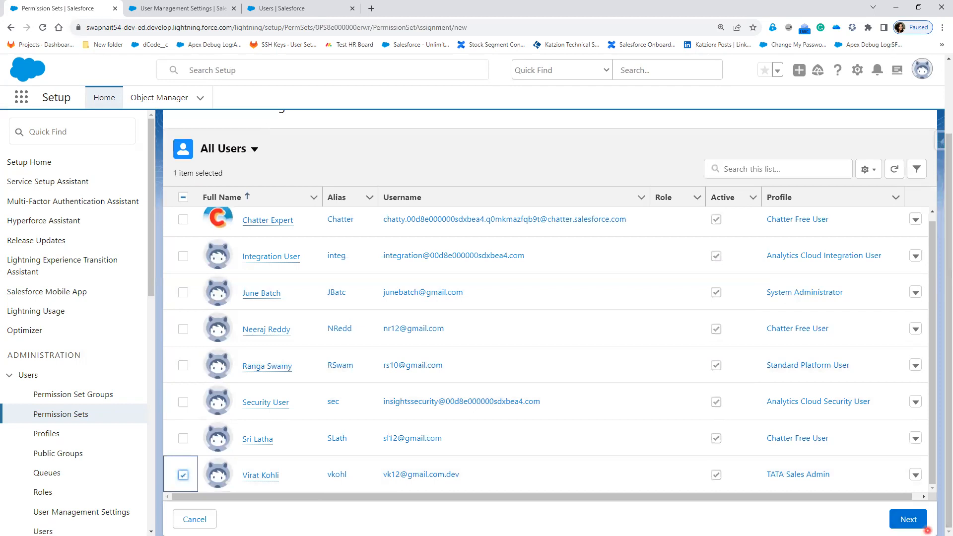
pyautogui.click(908, 519)
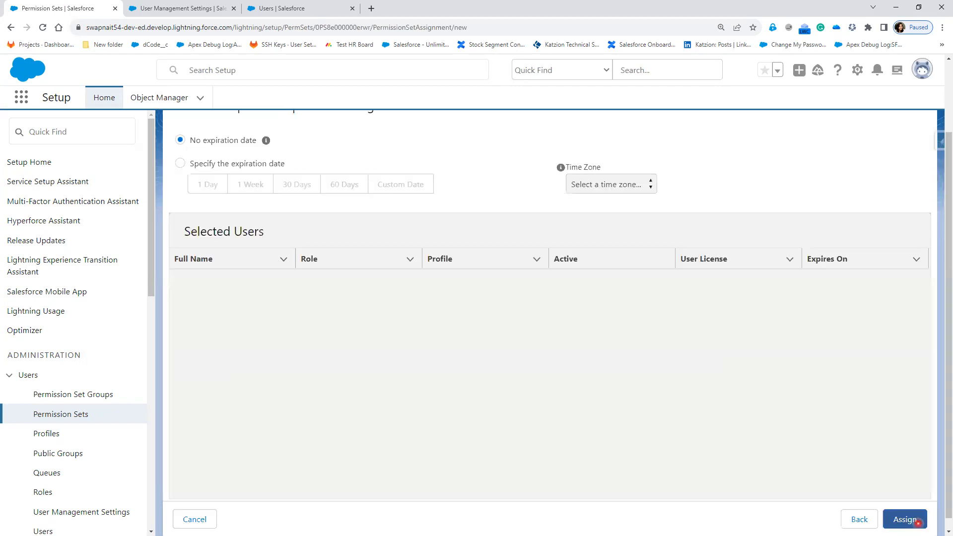
# Give the assignment a custom expiration date of 31-Aug-2023, assign it, and close the assignment summary
pyautogui.click(181, 164)
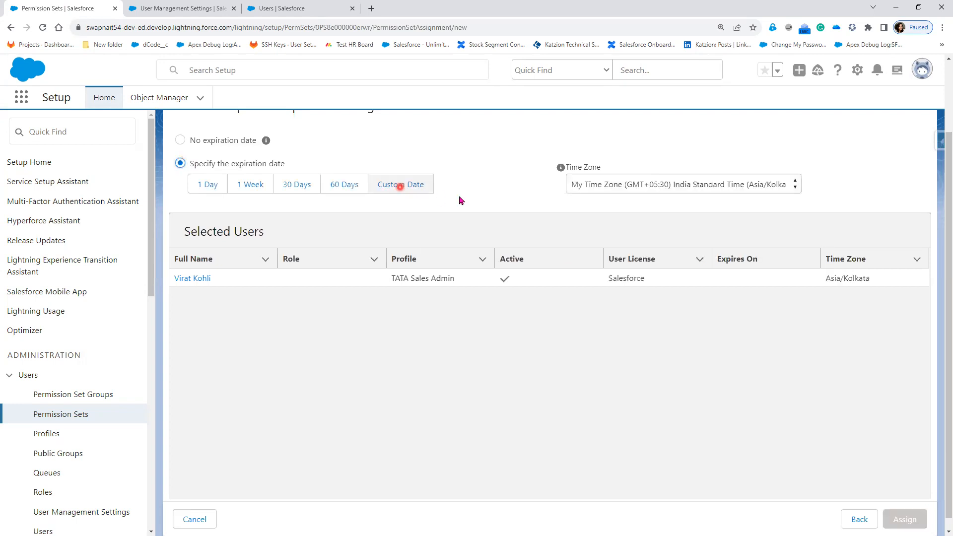
pyautogui.click(400, 185)
pyautogui.click(519, 193)
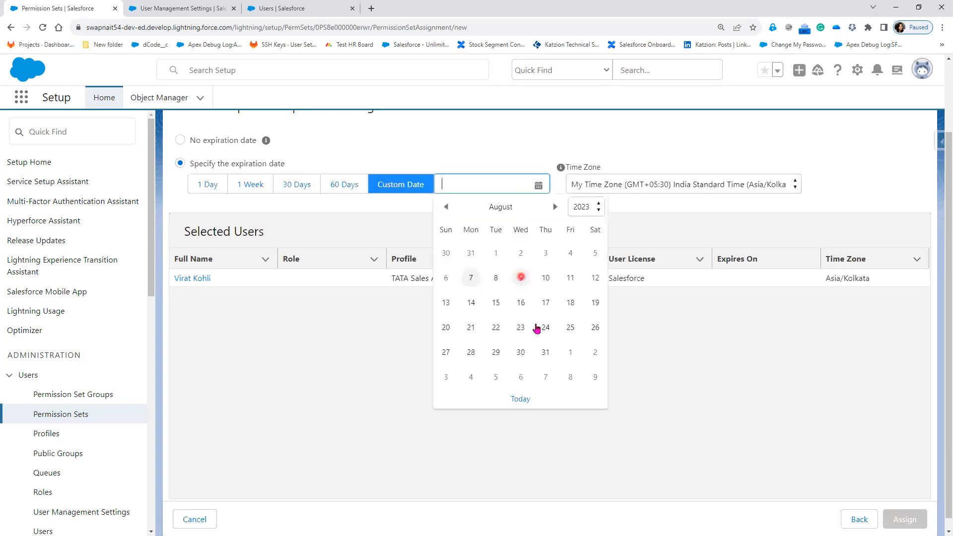
pyautogui.click(551, 354)
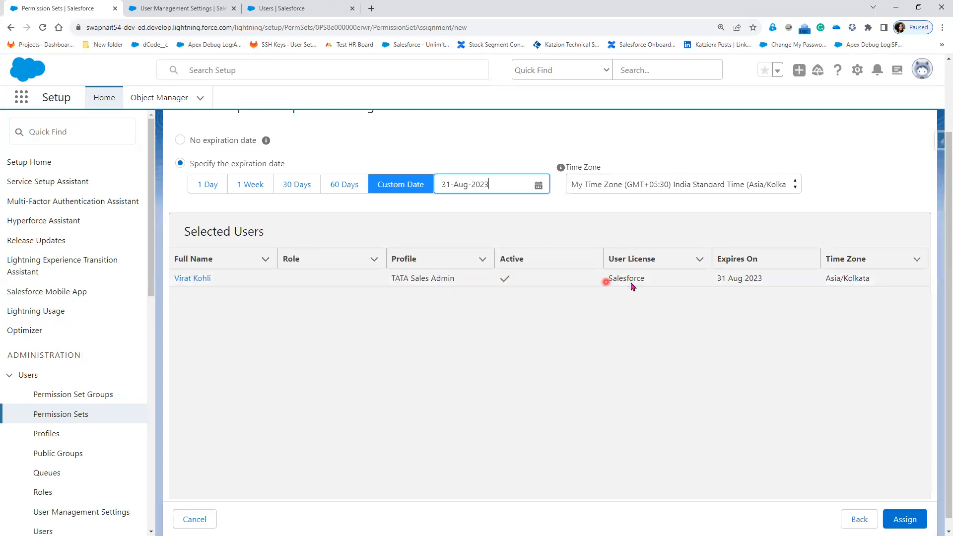
pyautogui.click(915, 521)
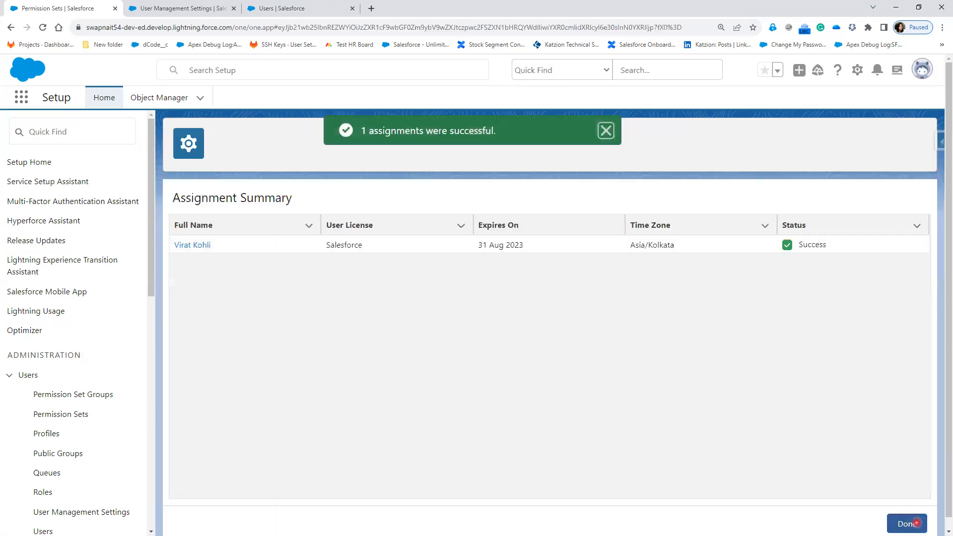
pyautogui.click(916, 523)
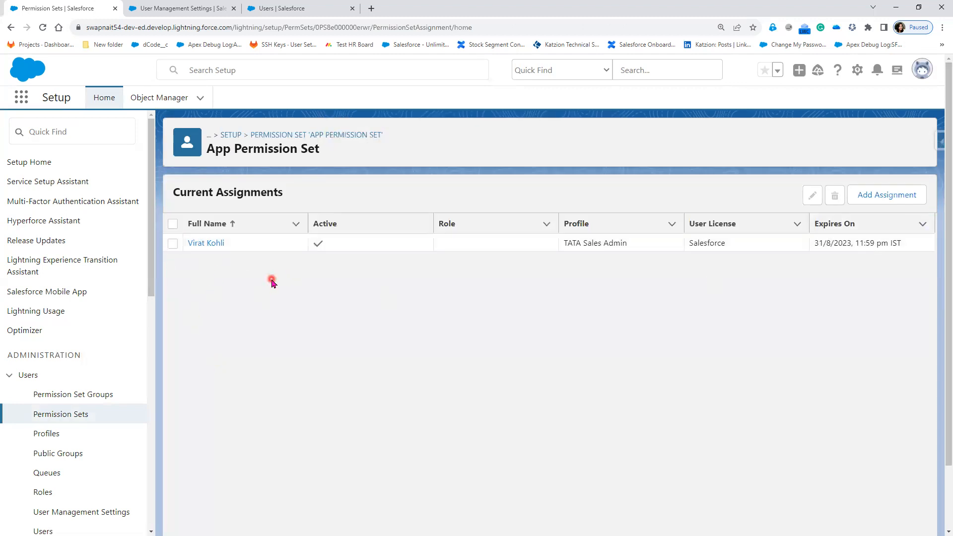
# Reload the TATA Sales Admin user's record and check its Permission Set Assignments
pyautogui.click(271, 8)
pyautogui.click(42, 27)
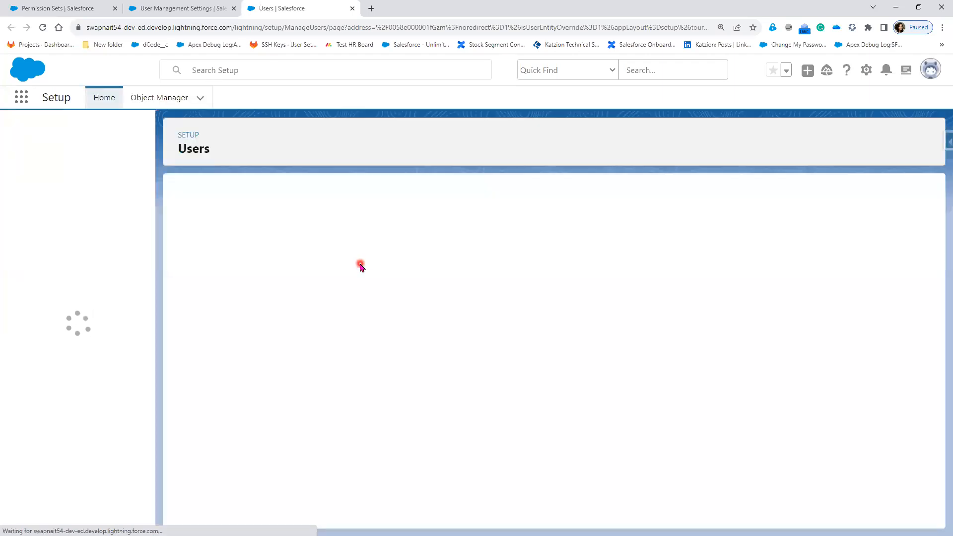
pyautogui.moveTo(243, 216)
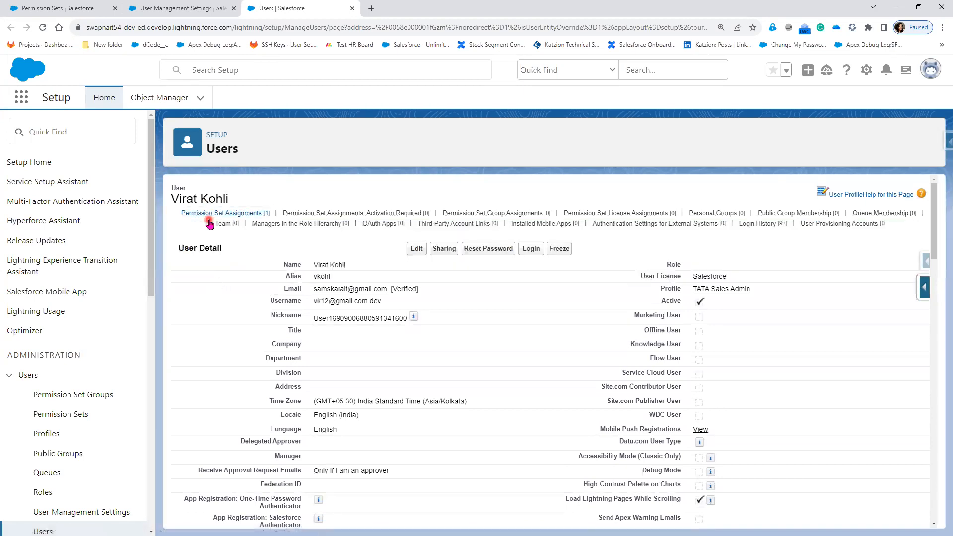
pyautogui.moveTo(207, 215)
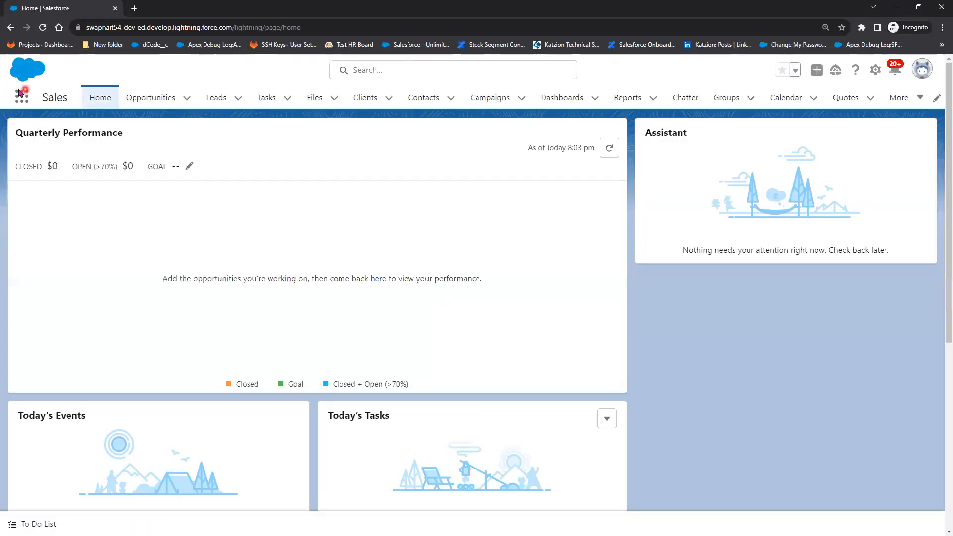
# View all apps available in the App Launcher of the incognito session, then close it and return to Setup
pyautogui.click(22, 98)
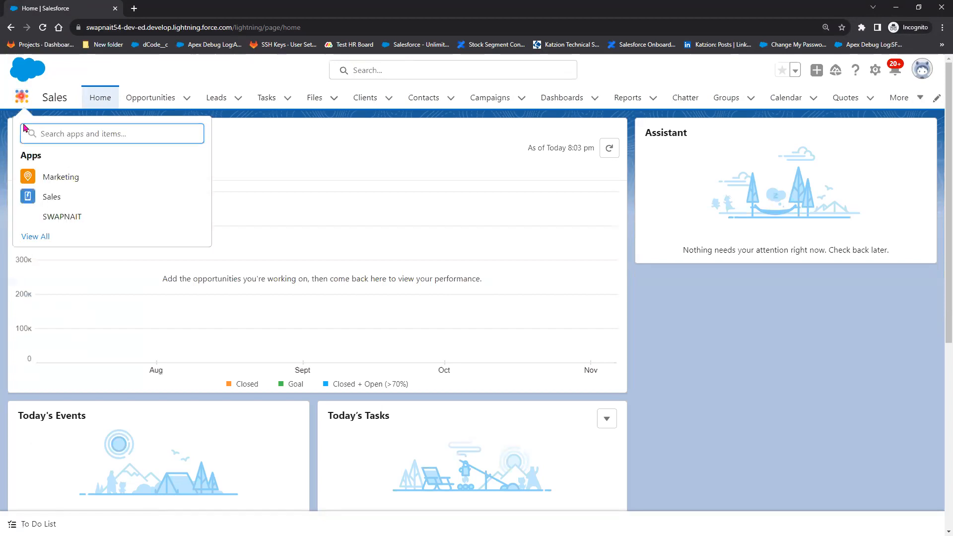
pyautogui.click(39, 237)
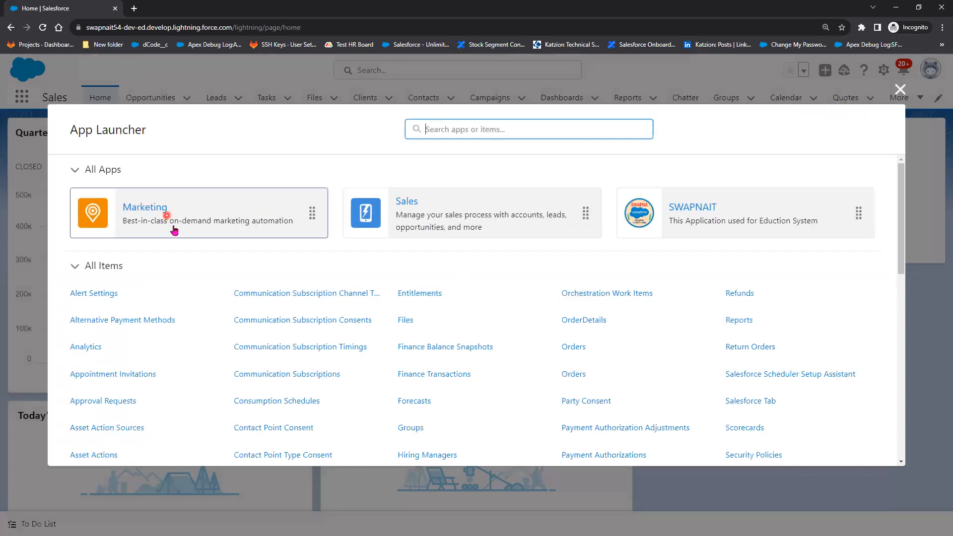
pyautogui.click(906, 94)
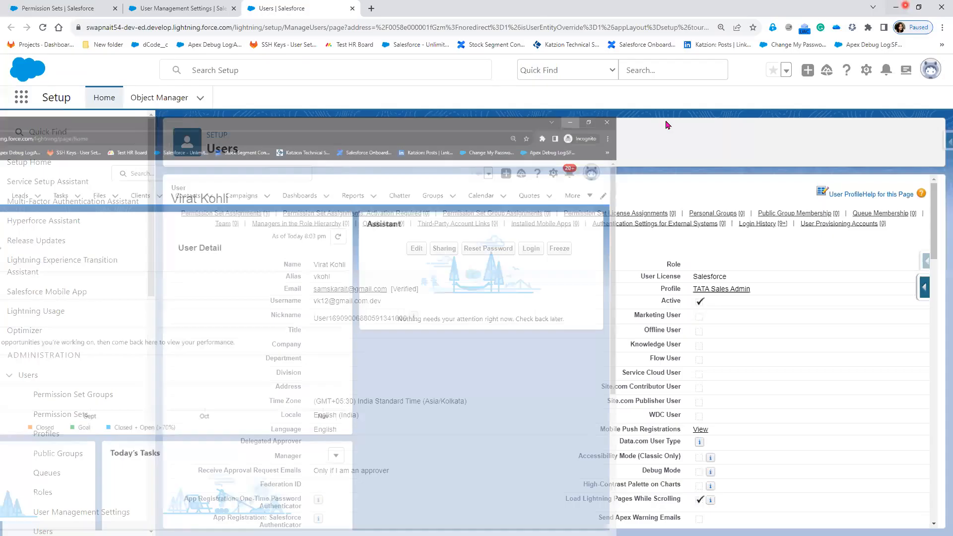
# Reopen App Permission Set from Permission Sets and open its Assigned Apps for editing
pyautogui.click(37, 6)
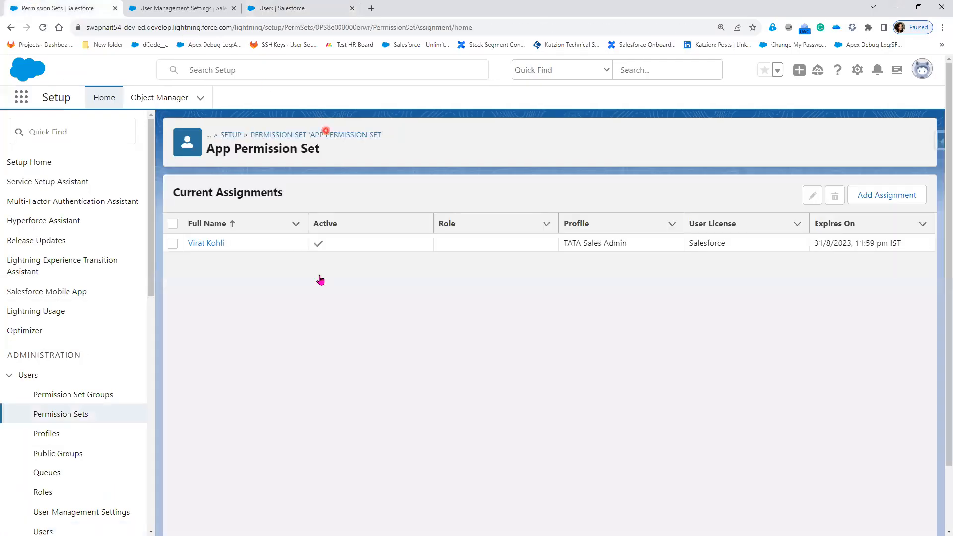
pyautogui.click(48, 418)
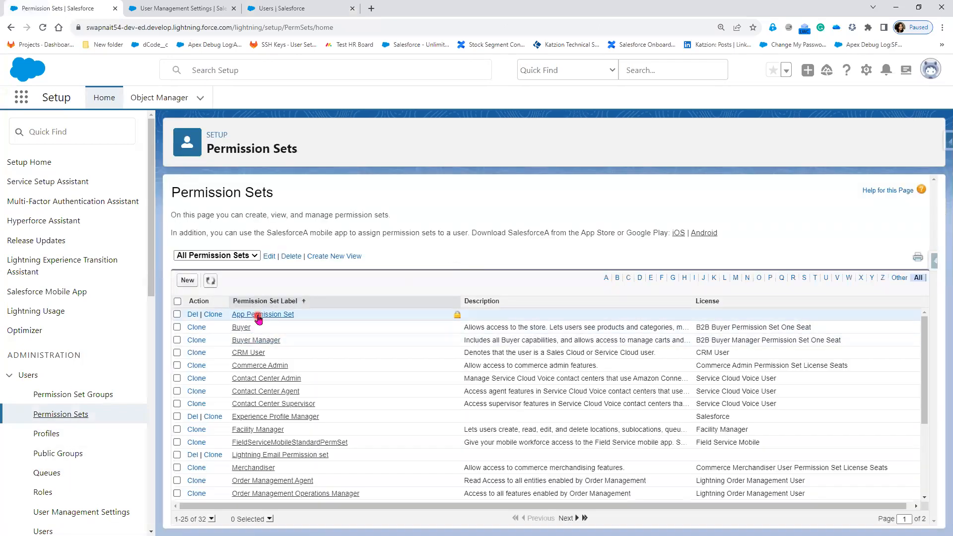
pyautogui.click(257, 316)
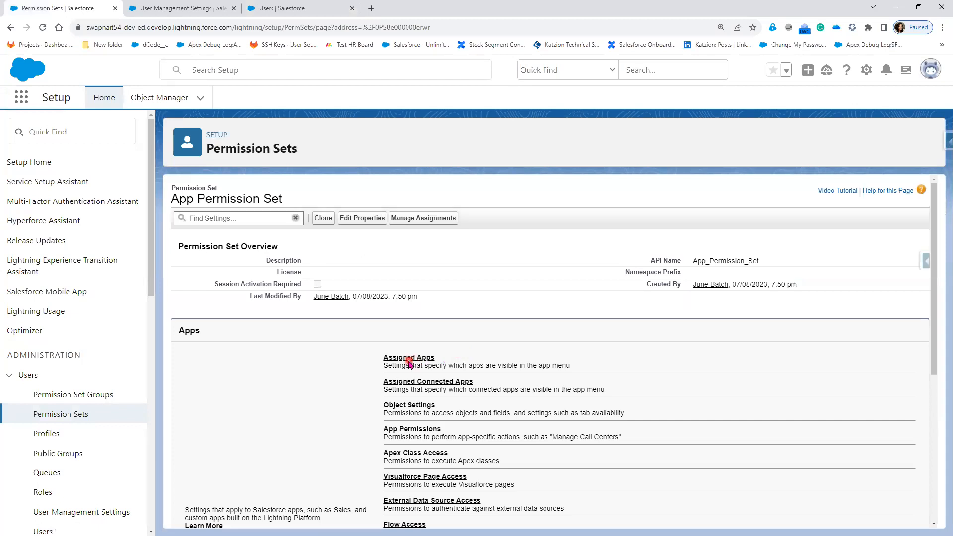
pyautogui.click(409, 358)
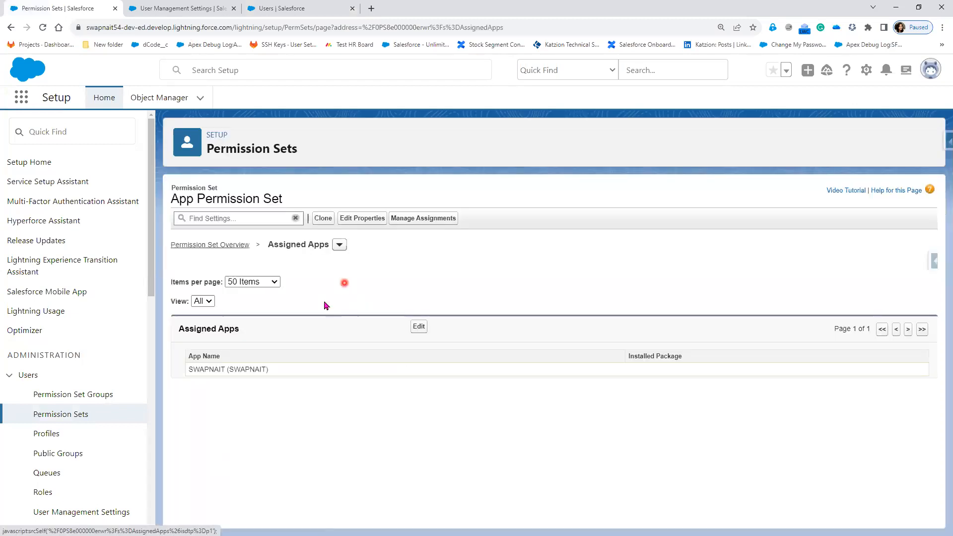
pyautogui.click(419, 327)
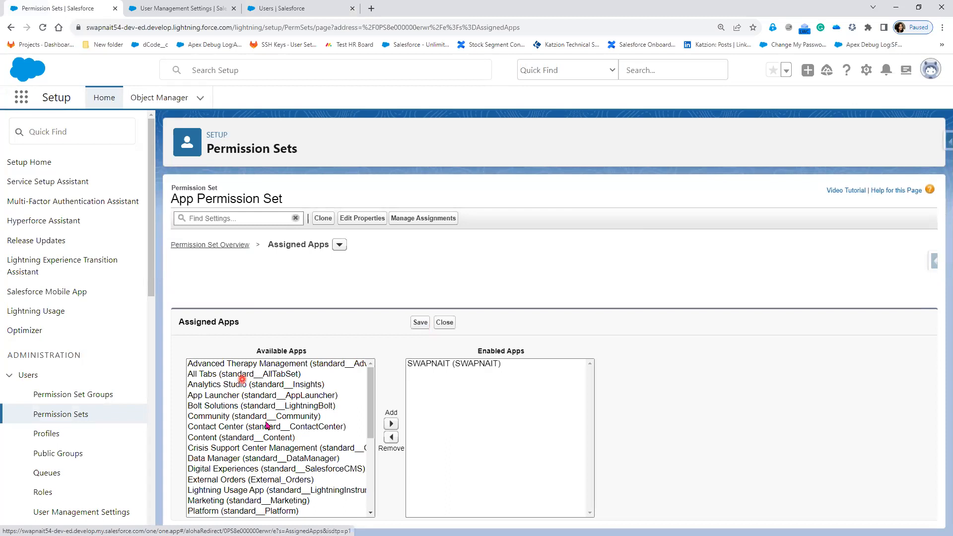
# Add Sales Console (standard__LightningSalesConsole) and Student to the permission set's enabled apps
pyautogui.scroll(-3, 274, 452)
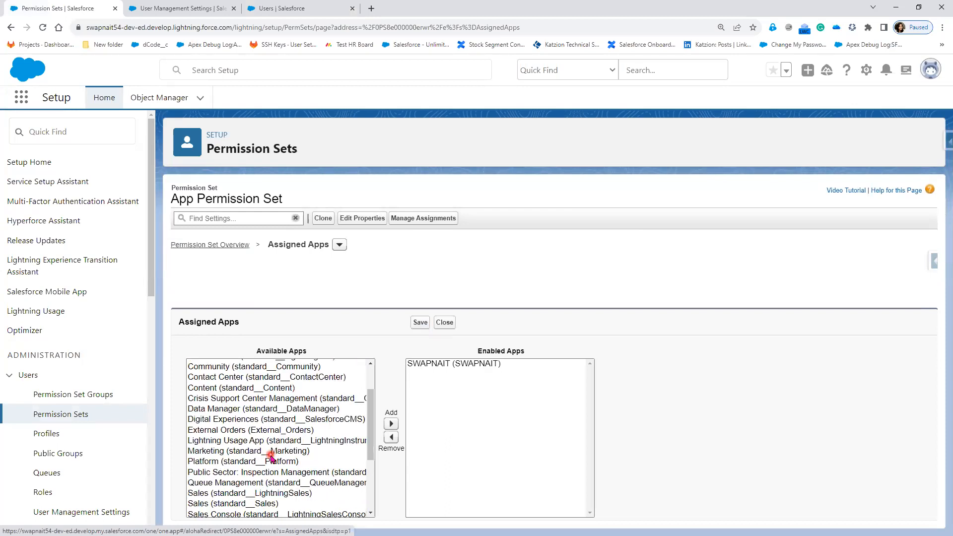
pyautogui.scroll(-3, 271, 457)
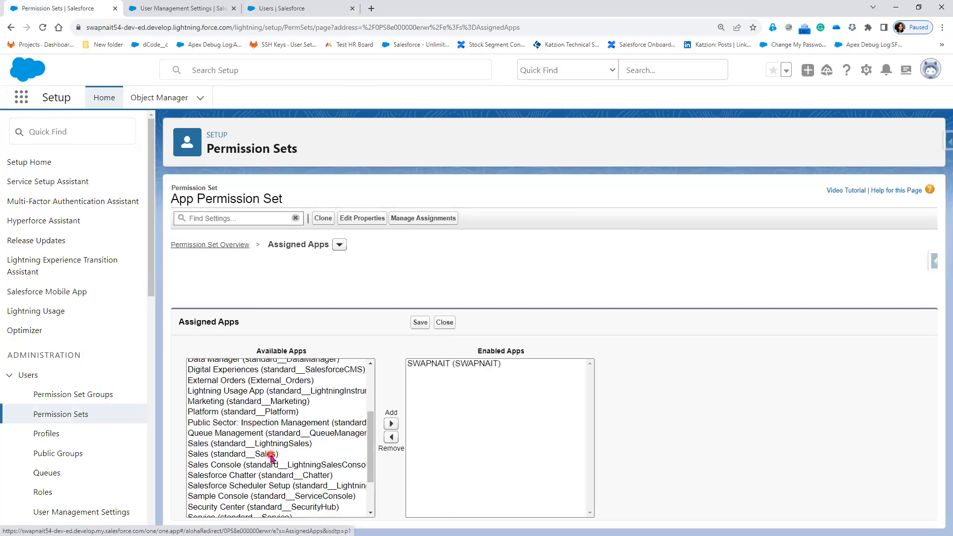
pyautogui.scroll(-3, 271, 457)
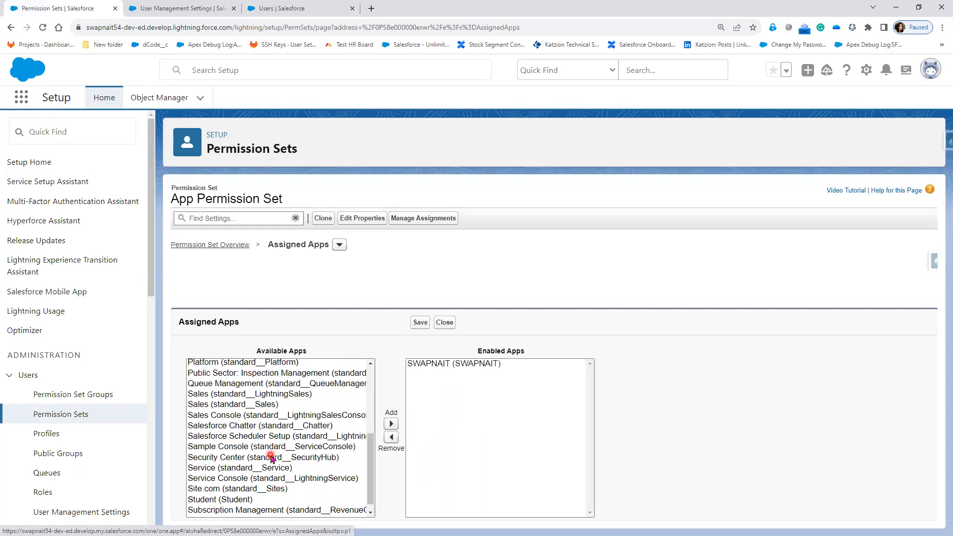
pyautogui.scroll(-1, 271, 457)
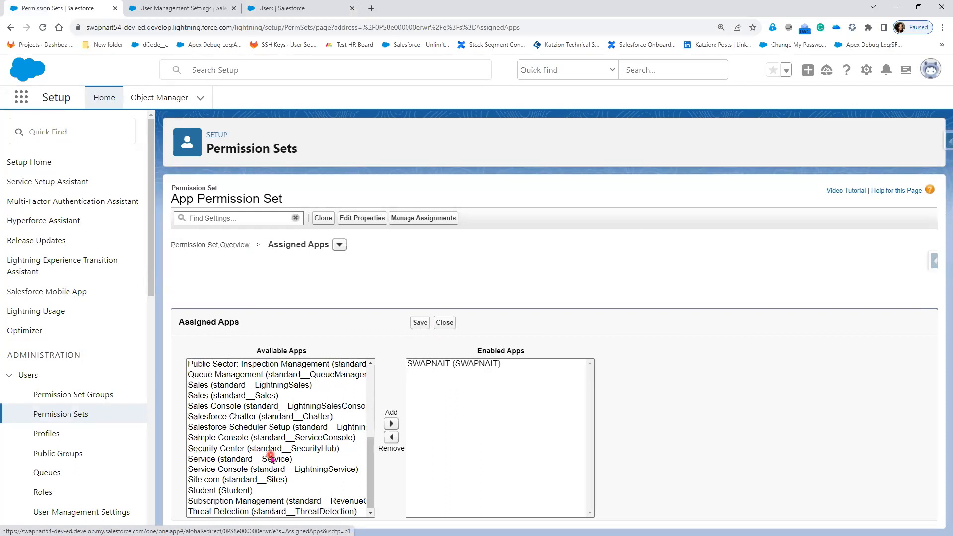
pyautogui.click(262, 409)
pyautogui.click(392, 424)
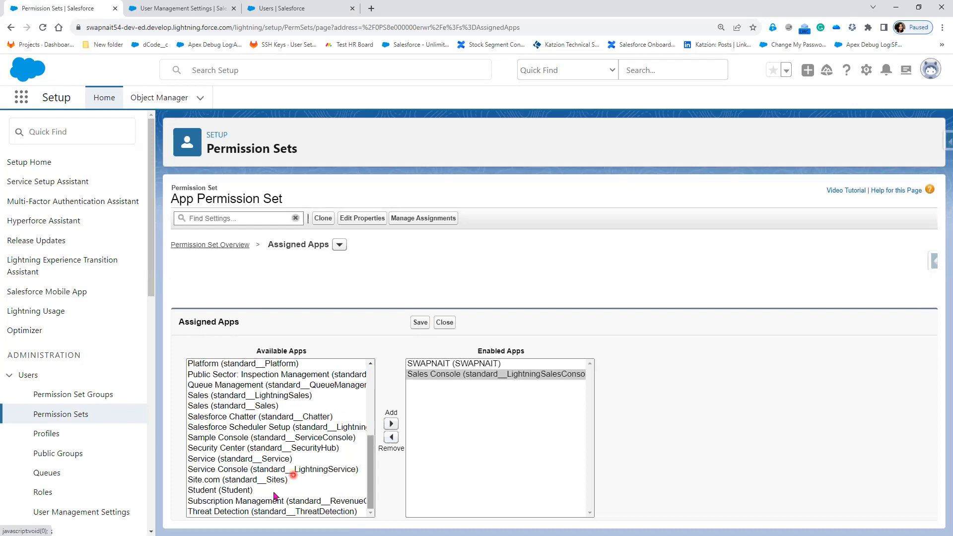
pyautogui.click(243, 492)
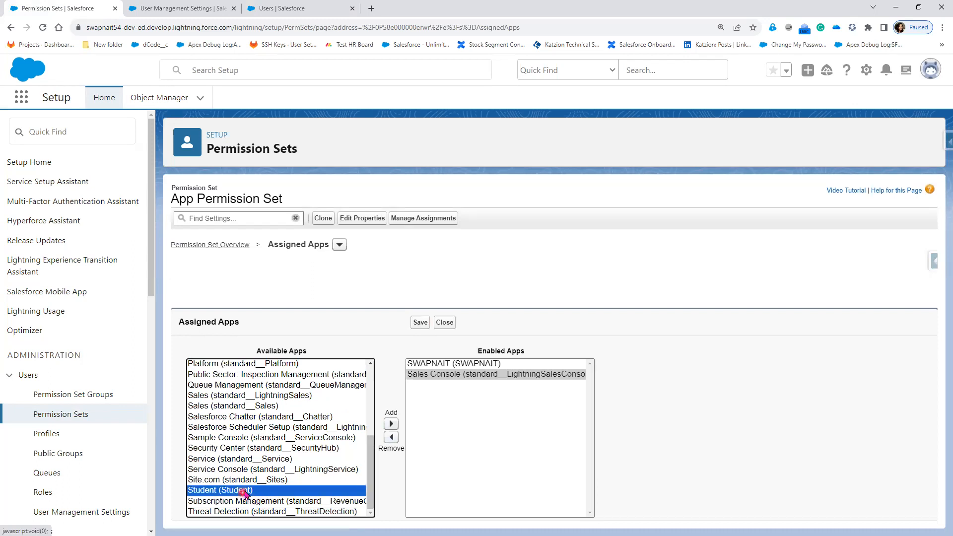
pyautogui.click(391, 424)
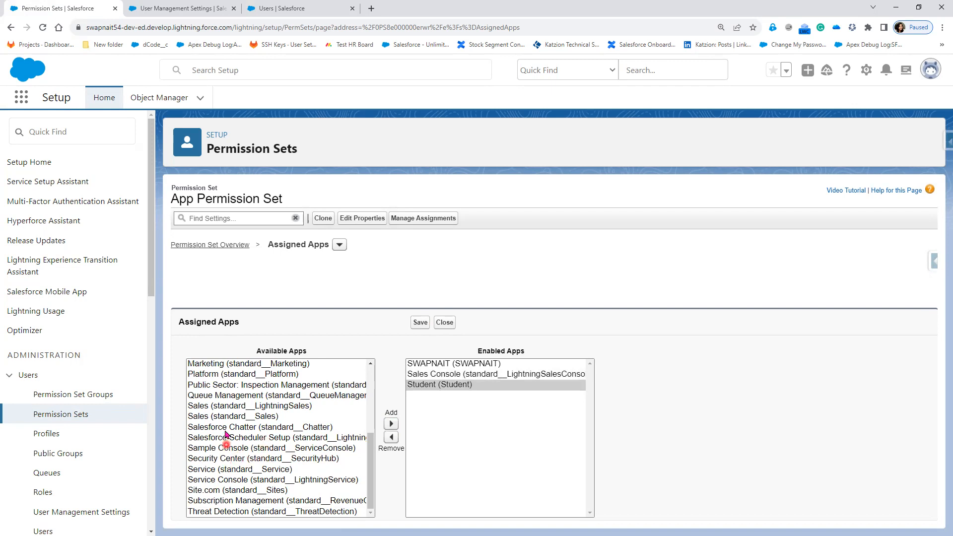
# Add Service (standard__Service) to App Permission Set's enabled apps and save the assigned apps
pyautogui.click(224, 407)
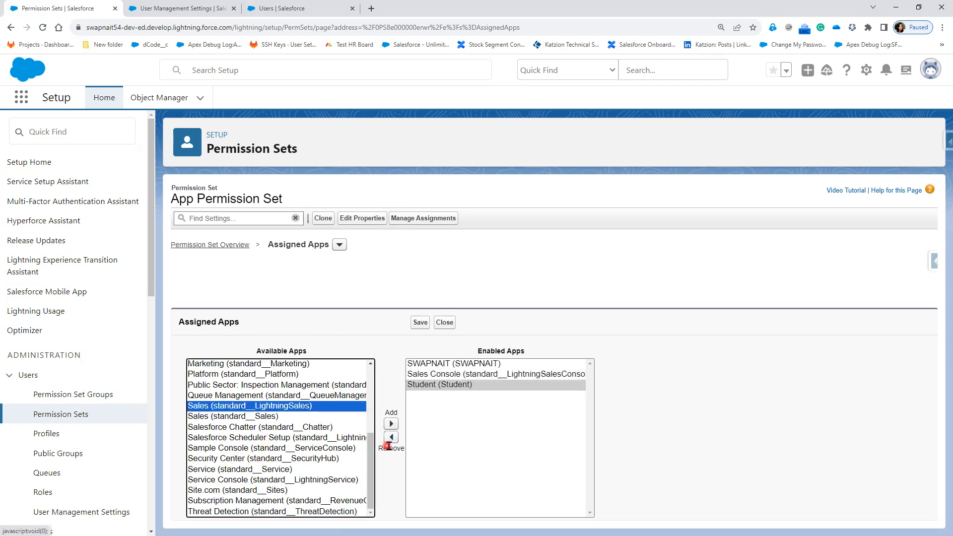
pyautogui.scroll(1, 291, 437)
pyautogui.scroll(-1, 292, 441)
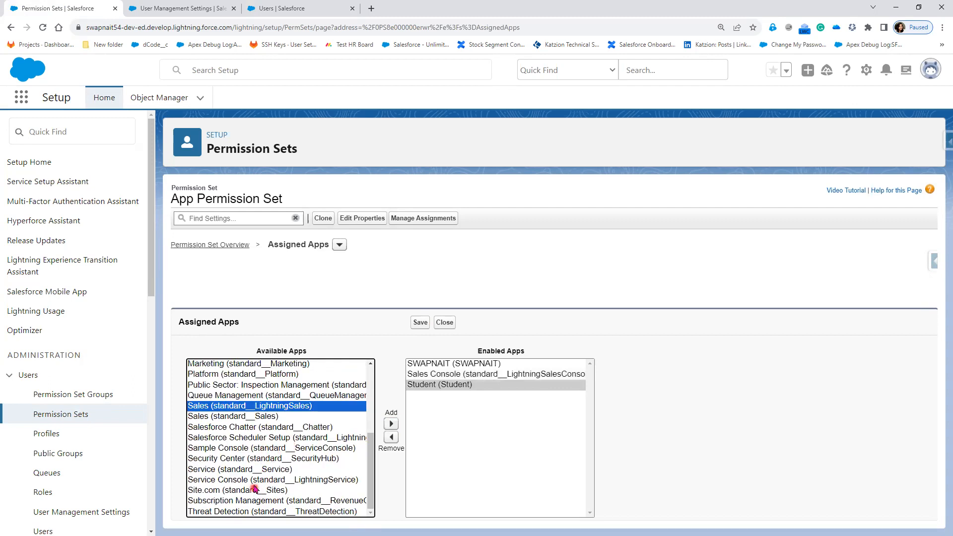
pyautogui.click(255, 470)
pyautogui.click(257, 480)
pyautogui.click(259, 471)
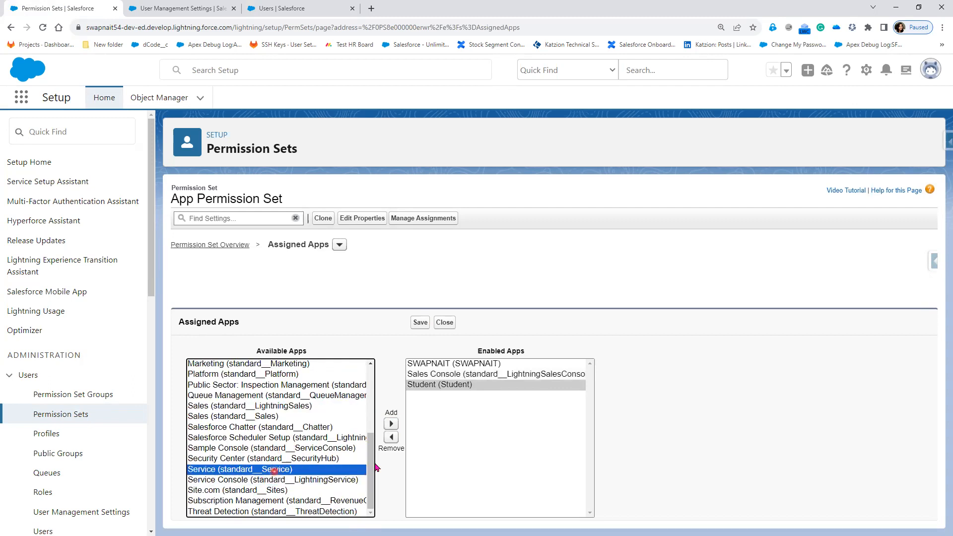
pyautogui.click(390, 424)
pyautogui.click(420, 323)
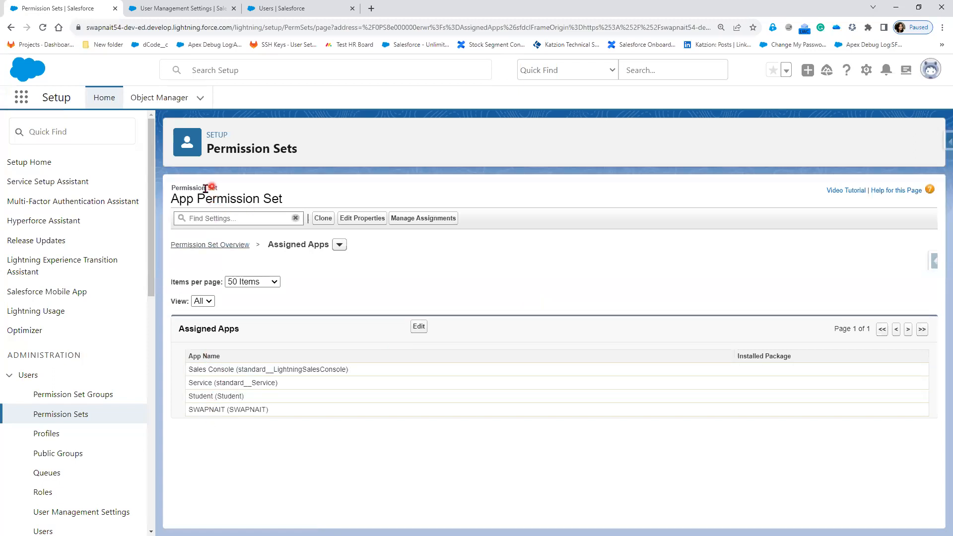
# Switch to the incognito session and view all apps in its App Launcher, then close the launcher
pyautogui.click(308, 9)
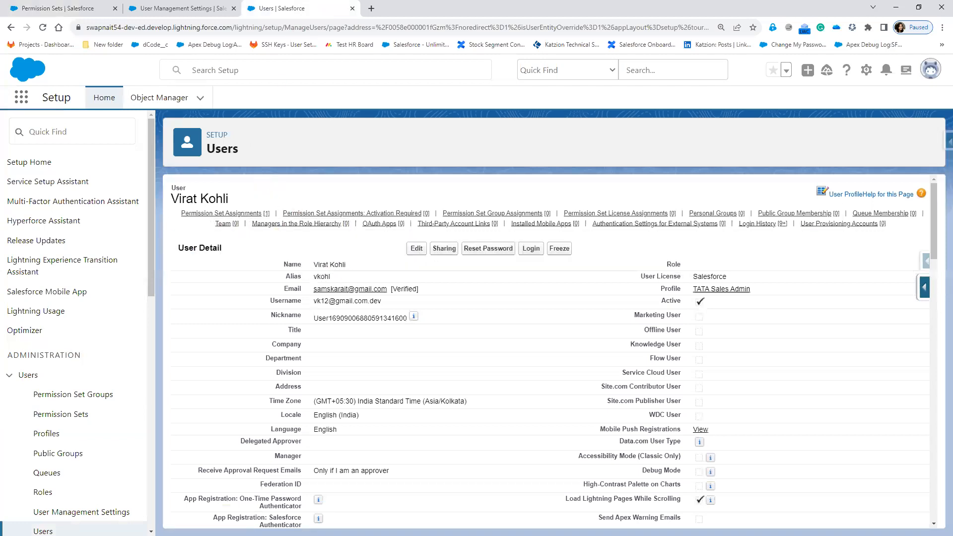
pyautogui.hotkey('alt', 'Tab')
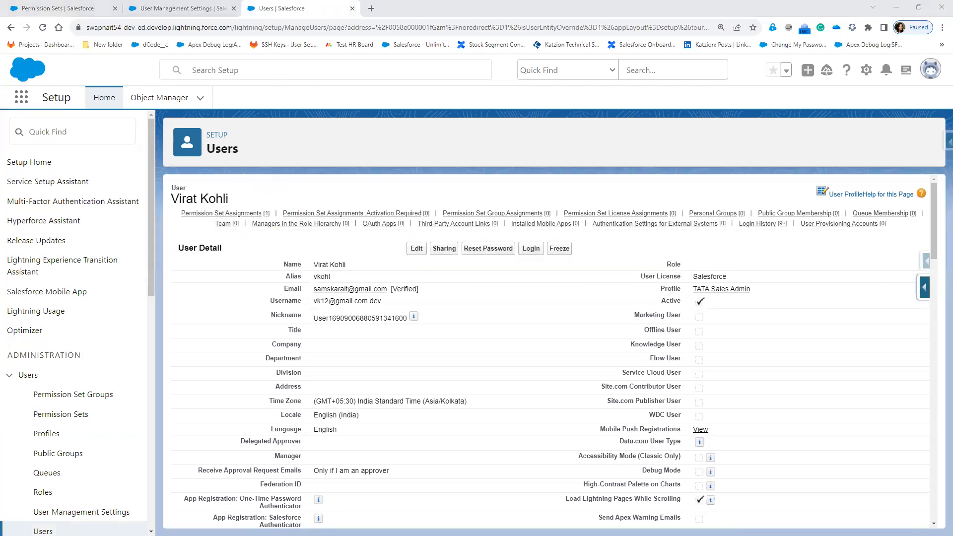
pyautogui.hotkey('alt', 'Tab')
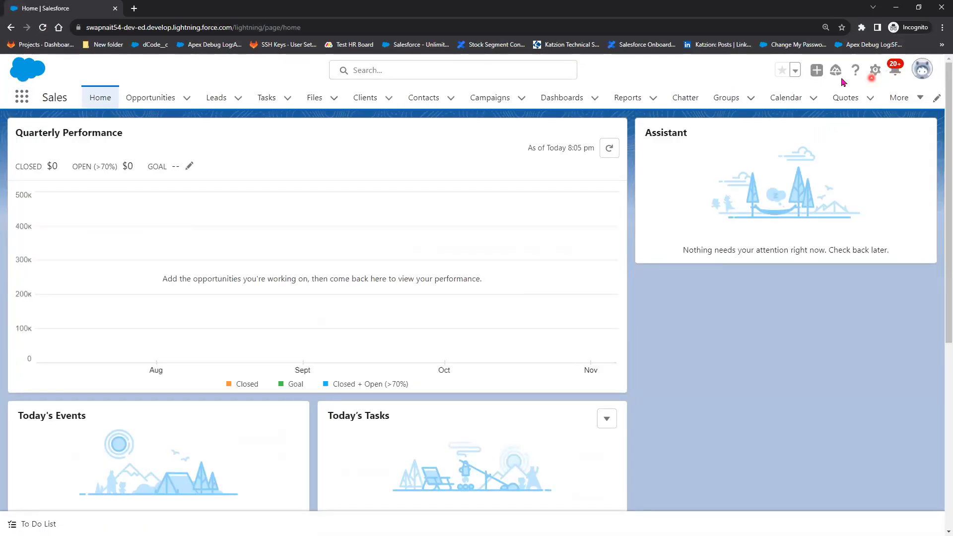
pyautogui.click(22, 97)
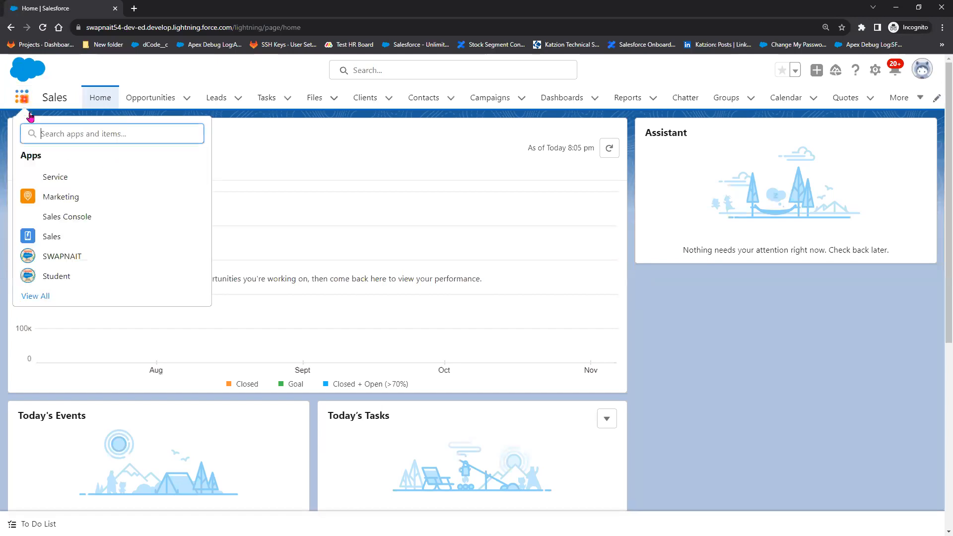
pyautogui.click(38, 297)
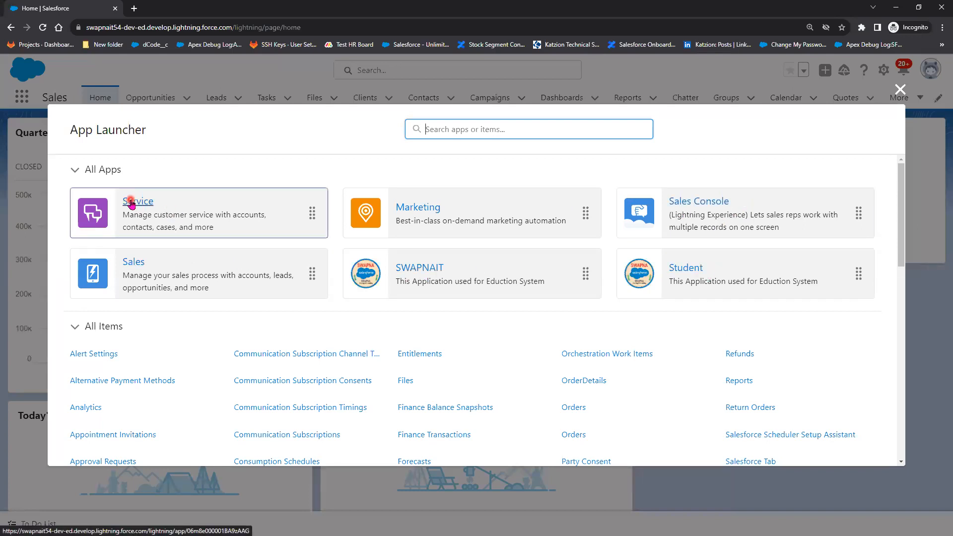
pyautogui.click(900, 90)
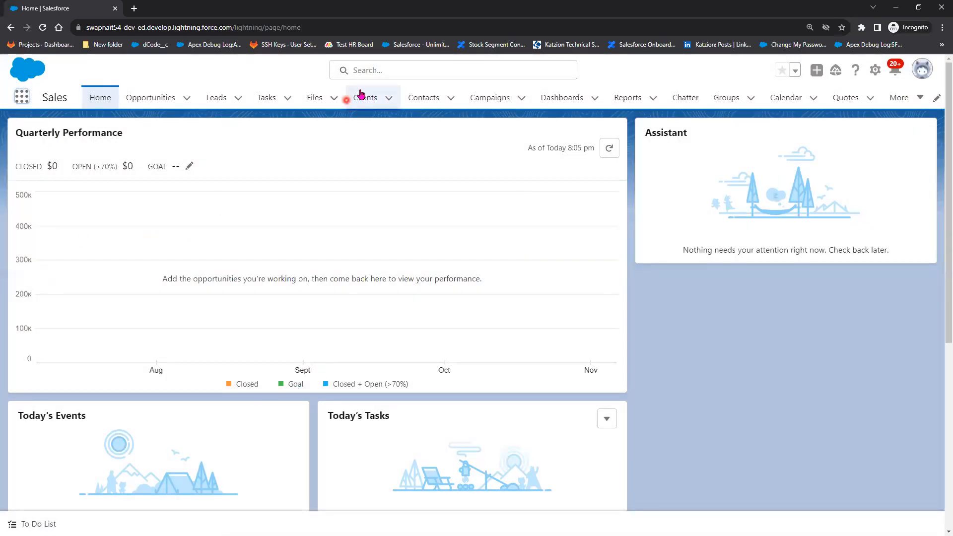
# Open the BMW record from Clients, view its Details, and return to the Setup window
pyautogui.click(378, 103)
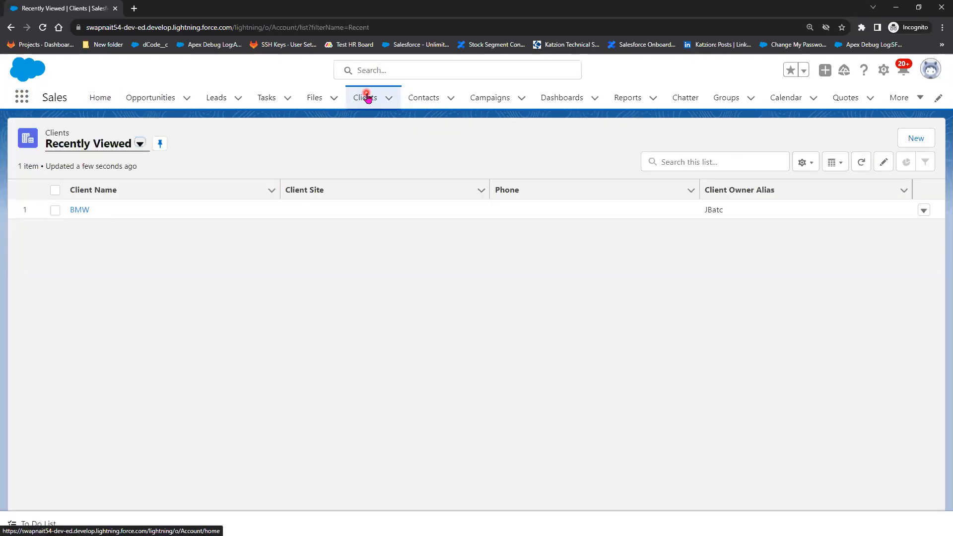
pyautogui.click(77, 211)
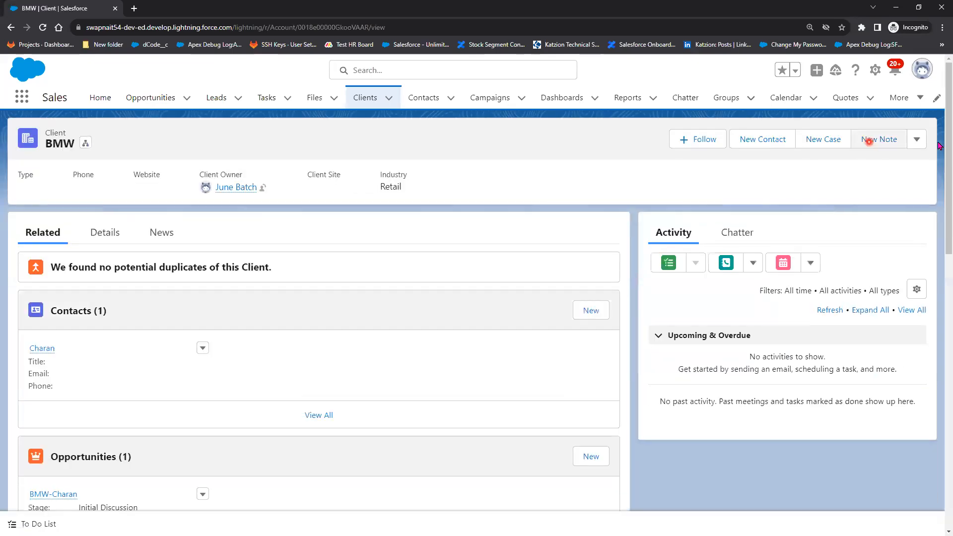
pyautogui.click(106, 237)
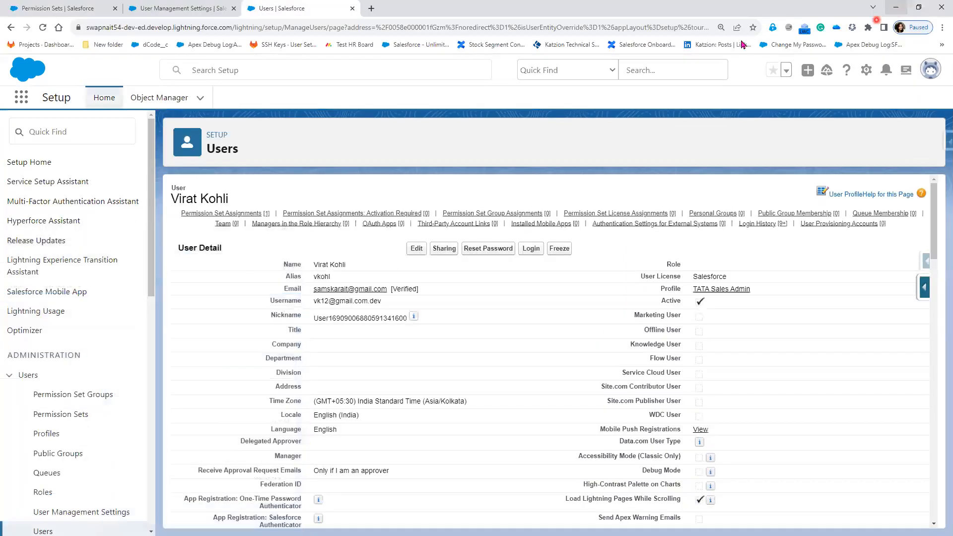
pyautogui.click(896, 7)
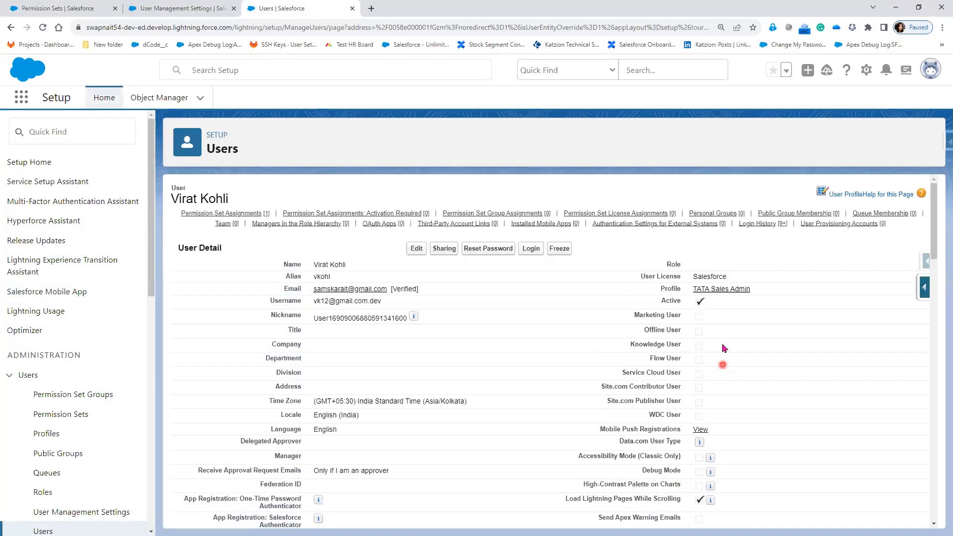
# Open the TATA Sales Admin profile from the user's record in a new browser tab for editing
pyautogui.rightClick(725, 291)
pyautogui.click(740, 298)
pyautogui.click(406, 9)
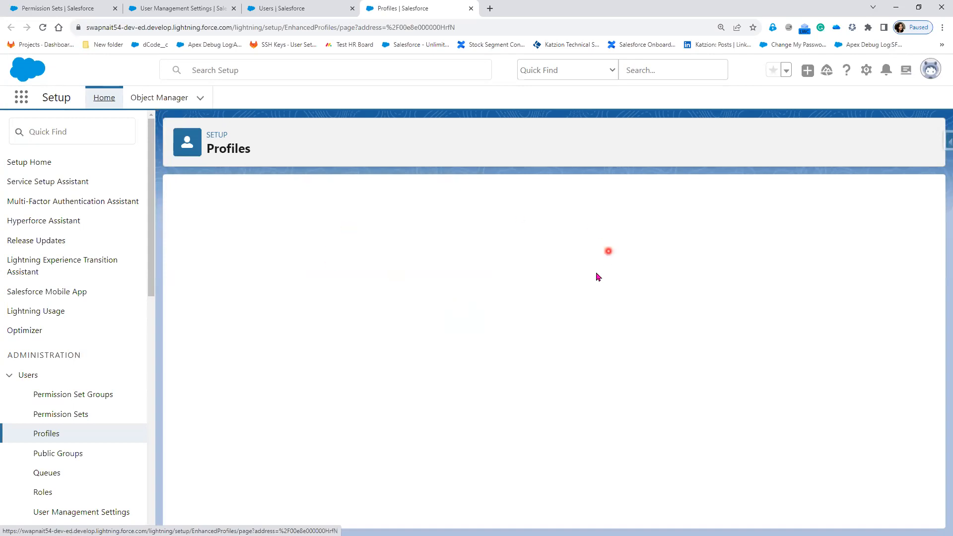
pyautogui.click(417, 302)
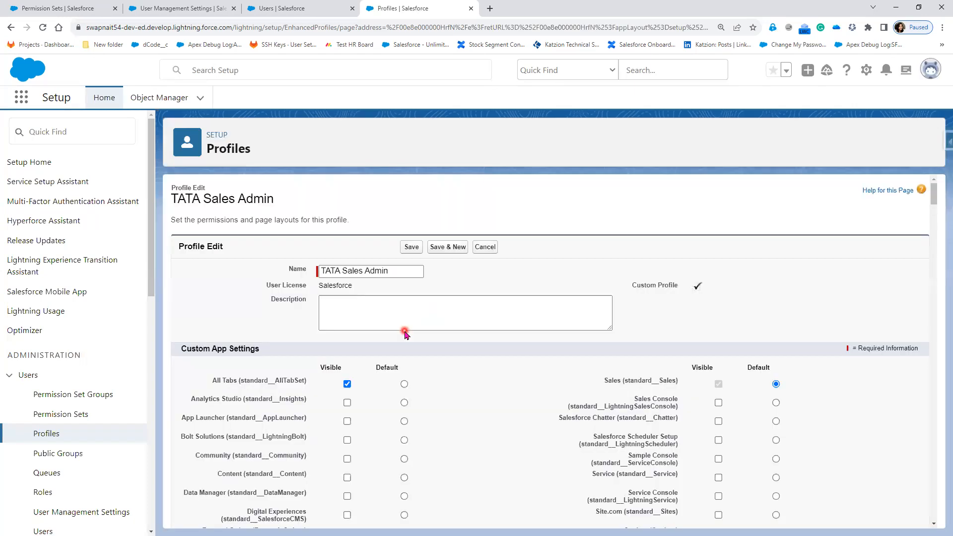
# Limit the profile's Accounts object permissions to Read and View All, and save the profile
pyautogui.scroll(-20, 404, 332)
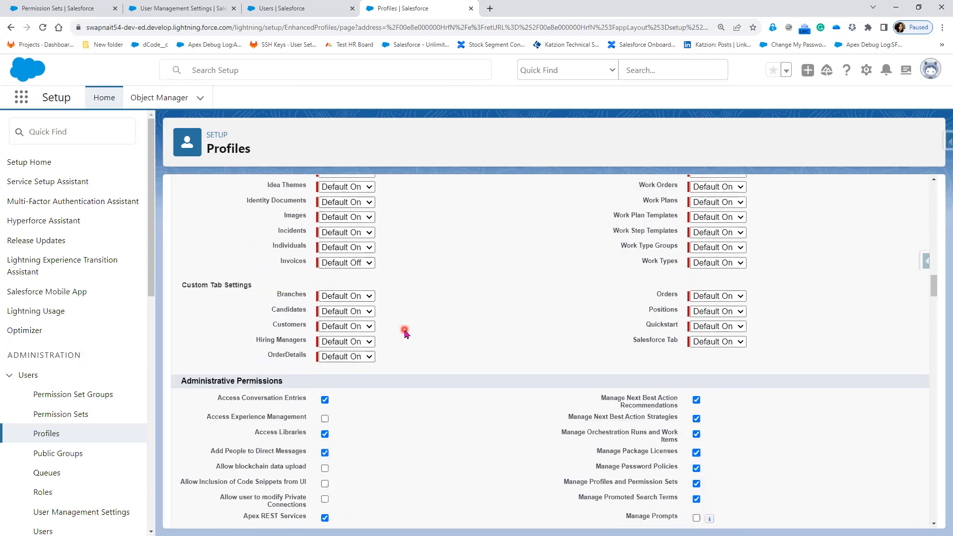
pyautogui.scroll(-20, 404, 332)
pyautogui.scroll(-15, 405, 332)
pyautogui.scroll(4, 404, 333)
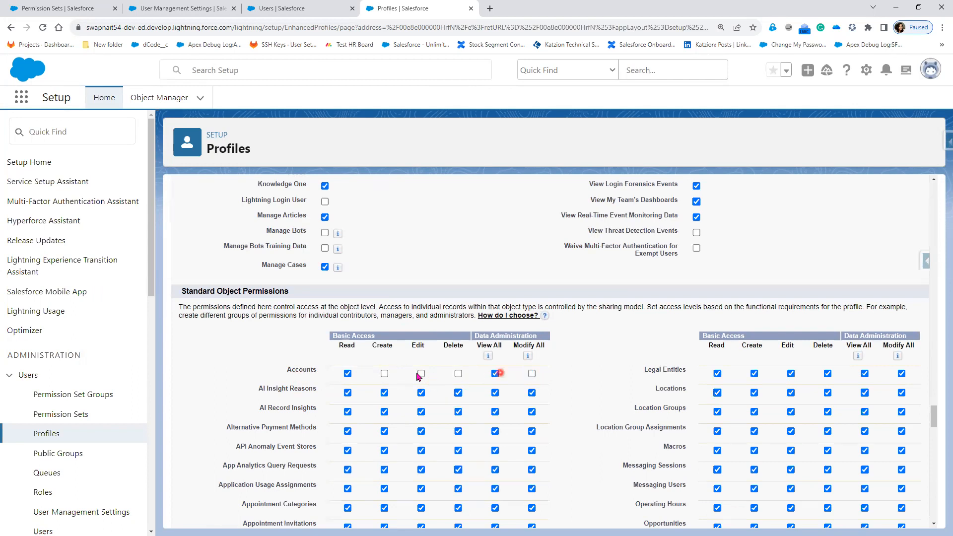
pyautogui.scroll(20, 410, 377)
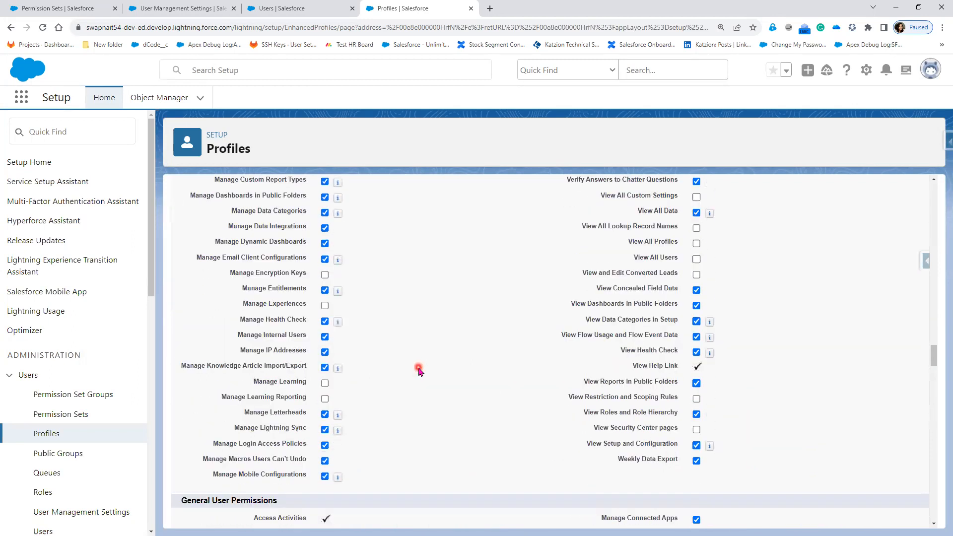
pyautogui.scroll(20, 424, 370)
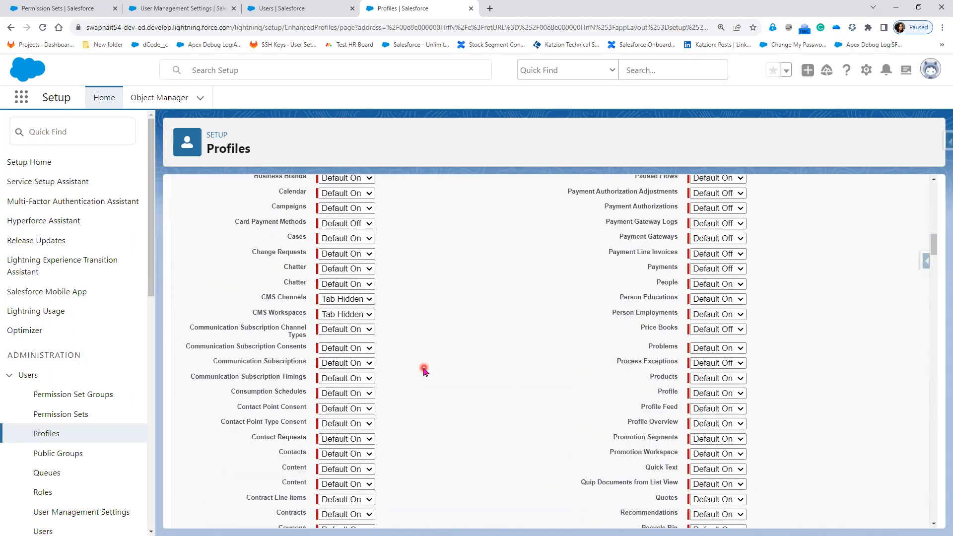
pyautogui.scroll(3, 423, 371)
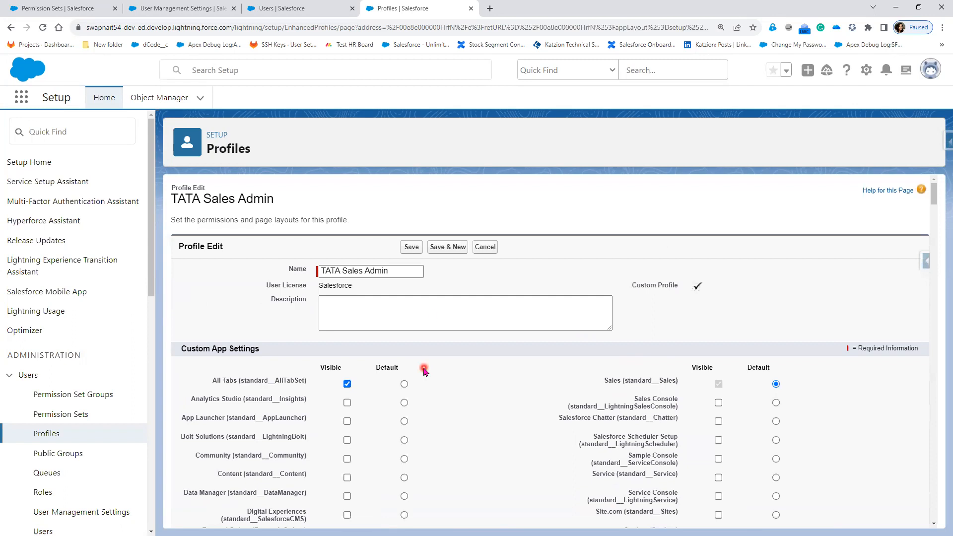
pyautogui.click(412, 248)
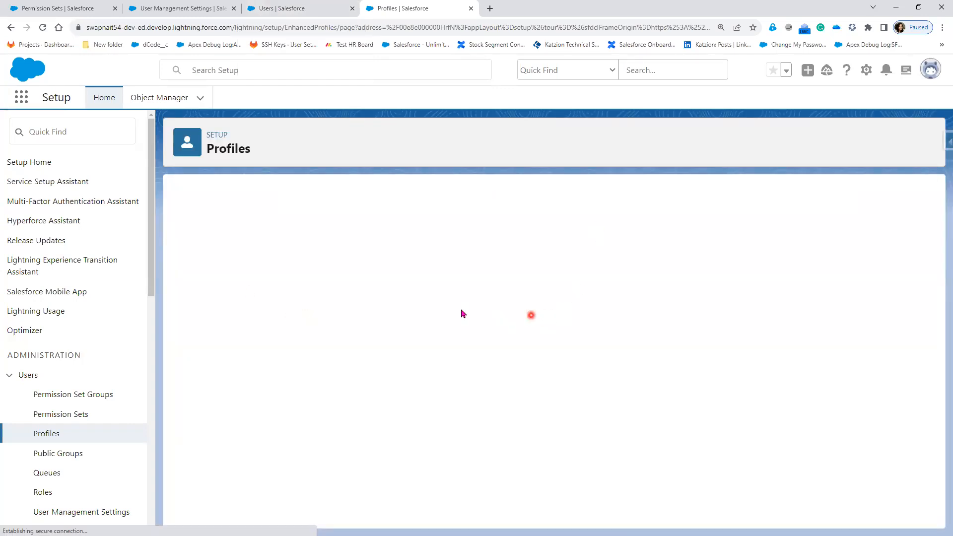
pyautogui.moveTo(313, 317); pyautogui.dragTo(381, 323)
# Reload the incognito session, reopen BMW from Clients, and check its available actions and Details
pyautogui.click(293, 8)
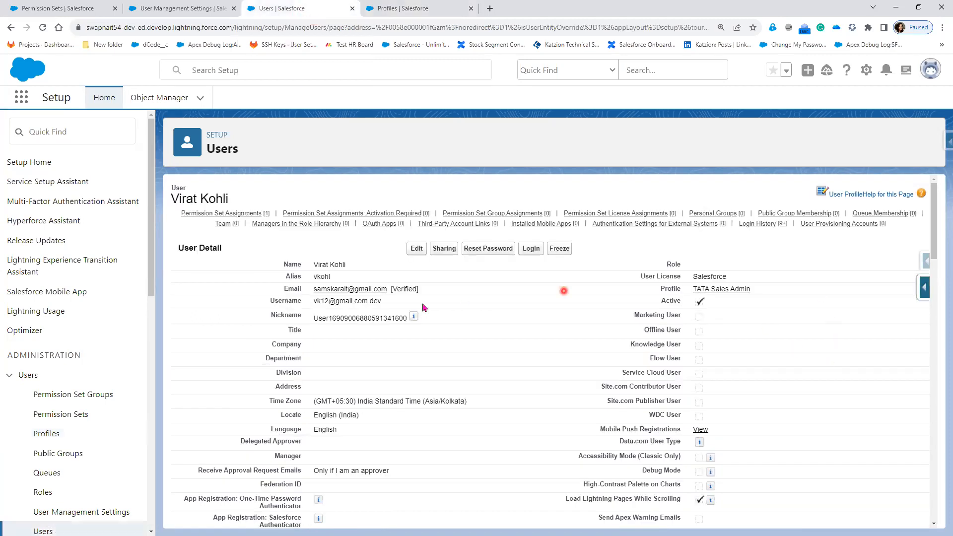
pyautogui.moveTo(351, 268); pyautogui.dragTo(300, 272)
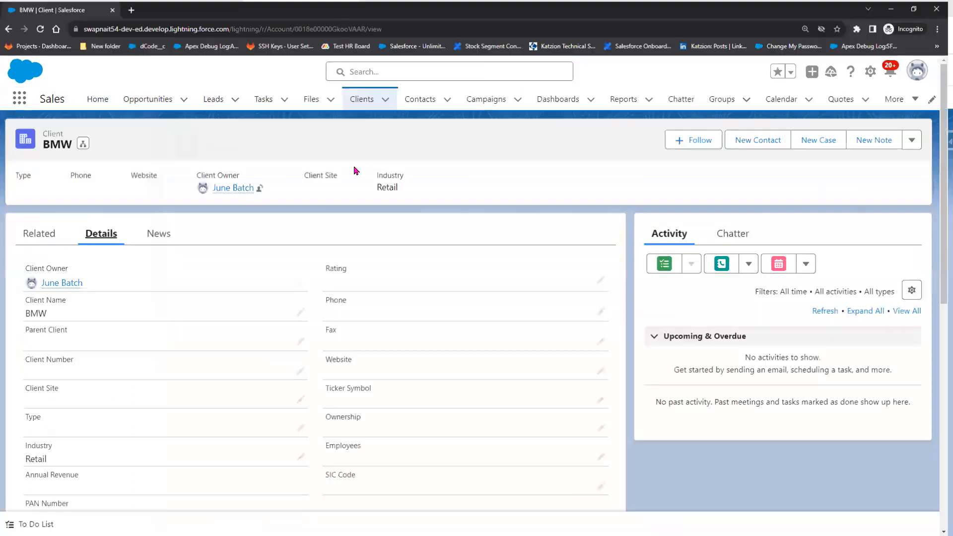
pyautogui.click(44, 29)
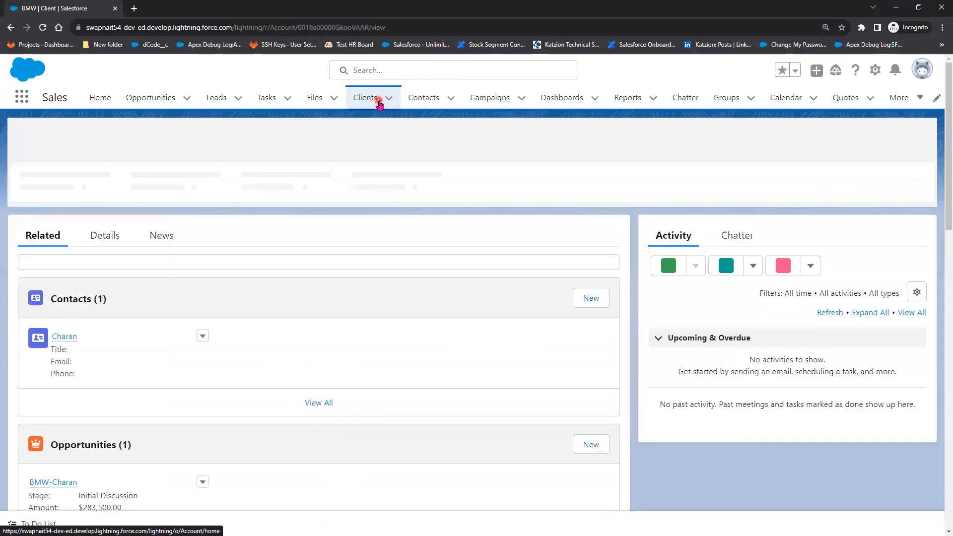
pyautogui.click(379, 102)
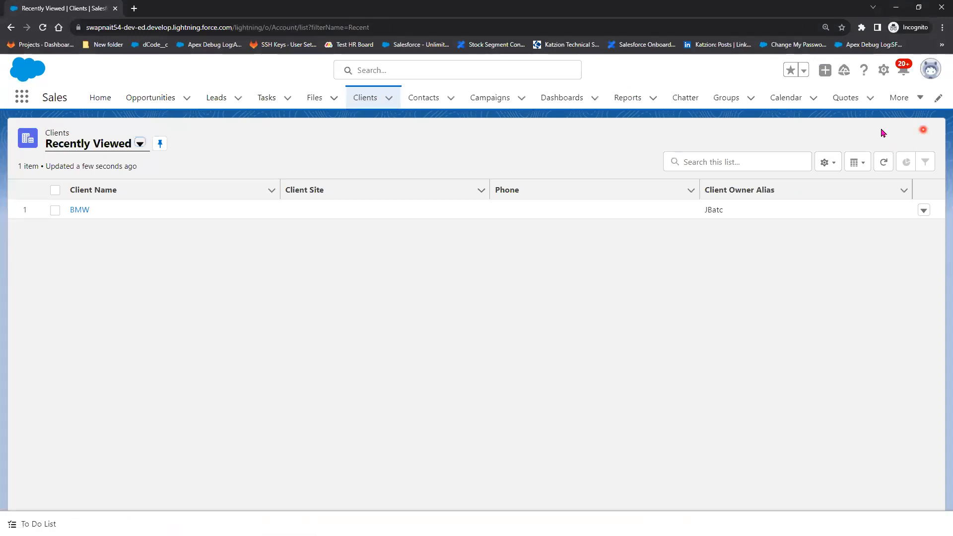
pyautogui.click(80, 210)
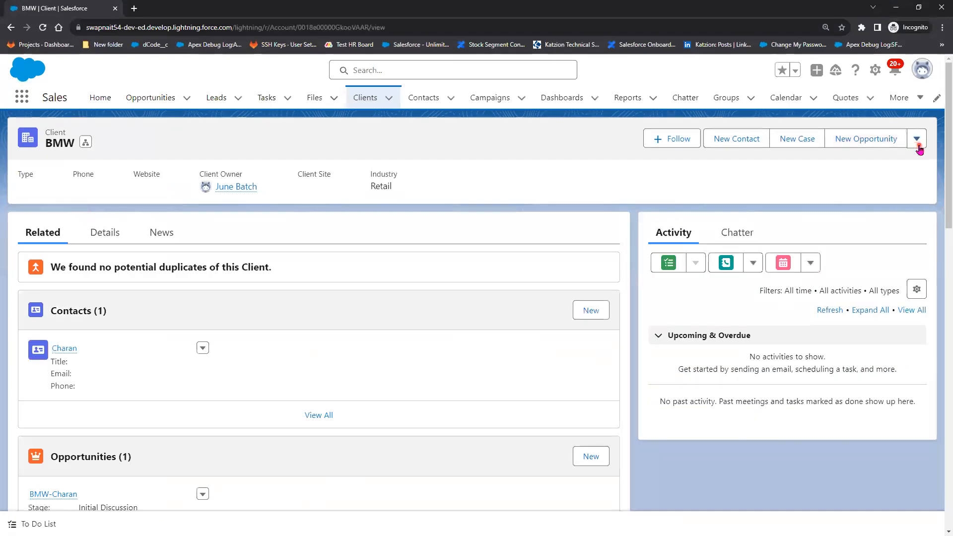
pyautogui.click(917, 149)
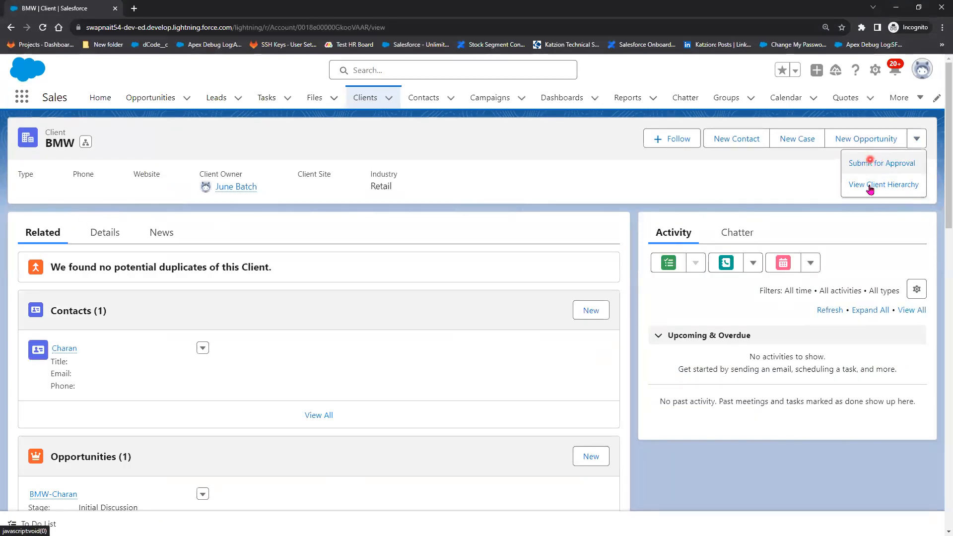
pyautogui.click(104, 233)
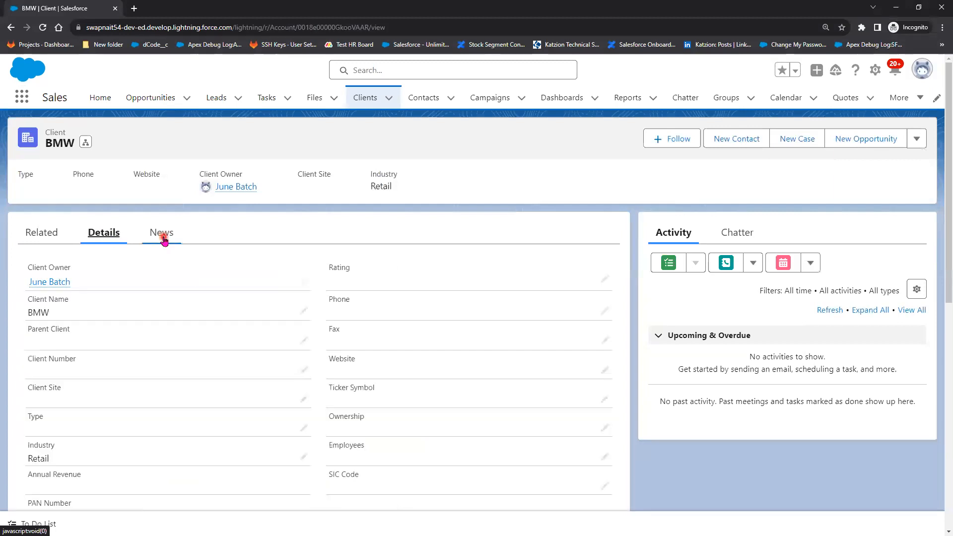
# Reload the BMW record and try saving it from inline editing of Client Number, then cancel the edit
pyautogui.click(43, 29)
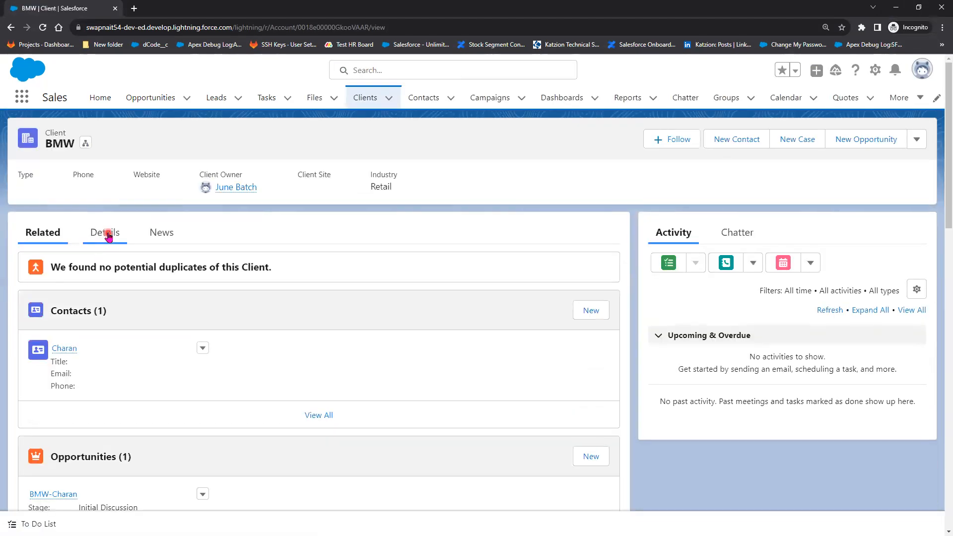
pyautogui.click(107, 234)
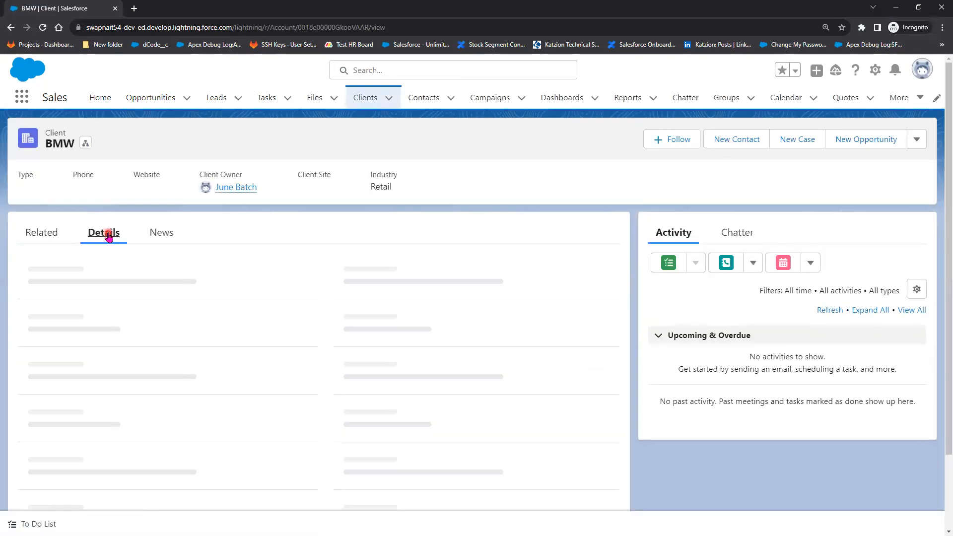
pyautogui.click(300, 374)
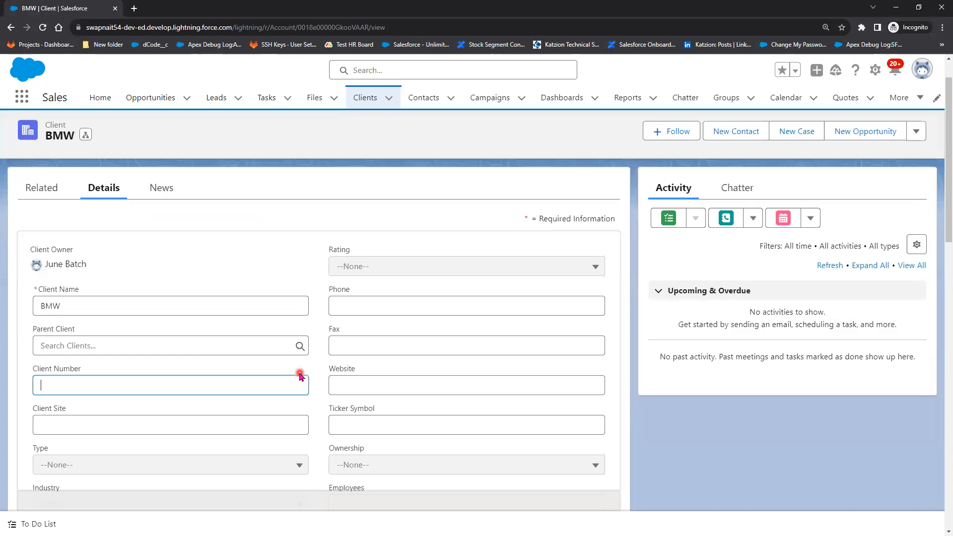
pyautogui.click(350, 494)
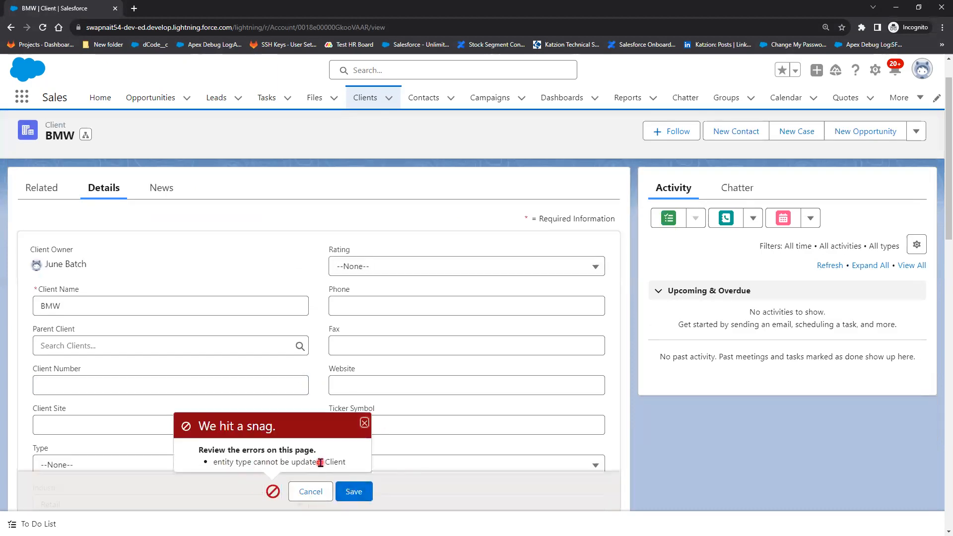
pyautogui.click(365, 422)
pyautogui.click(311, 491)
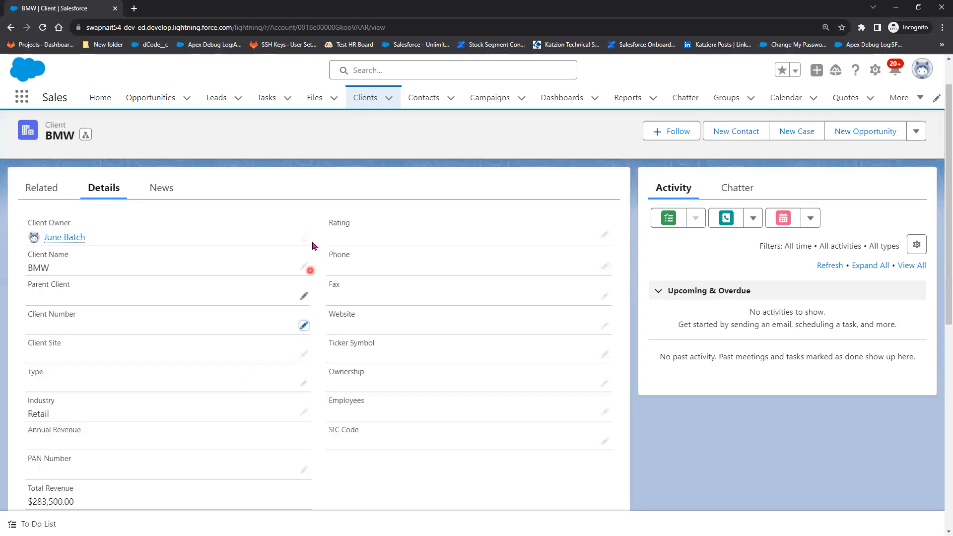
# Reload the BMW record with the browser's developer tools open, close them, and recheck its Details and additional actions
pyautogui.rightClick(242, 195)
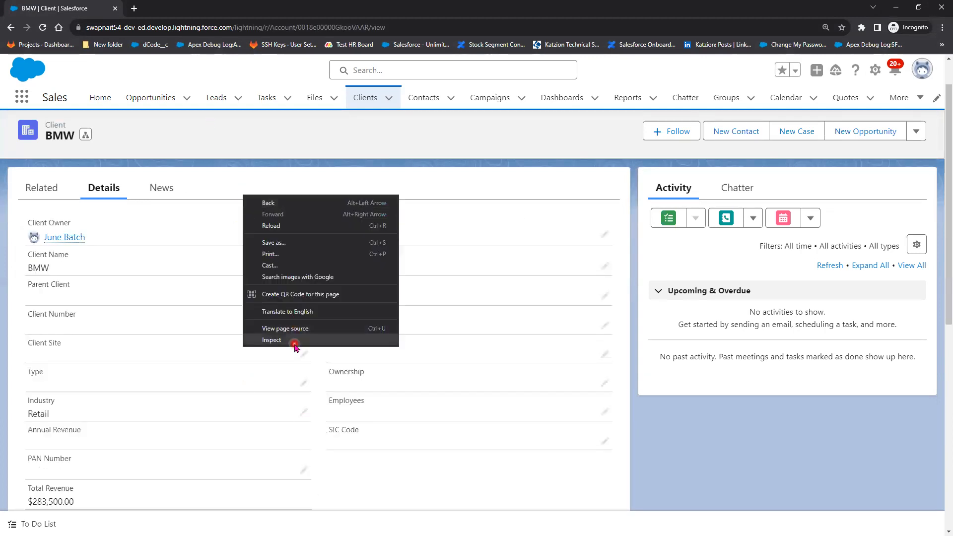
pyautogui.click(294, 344)
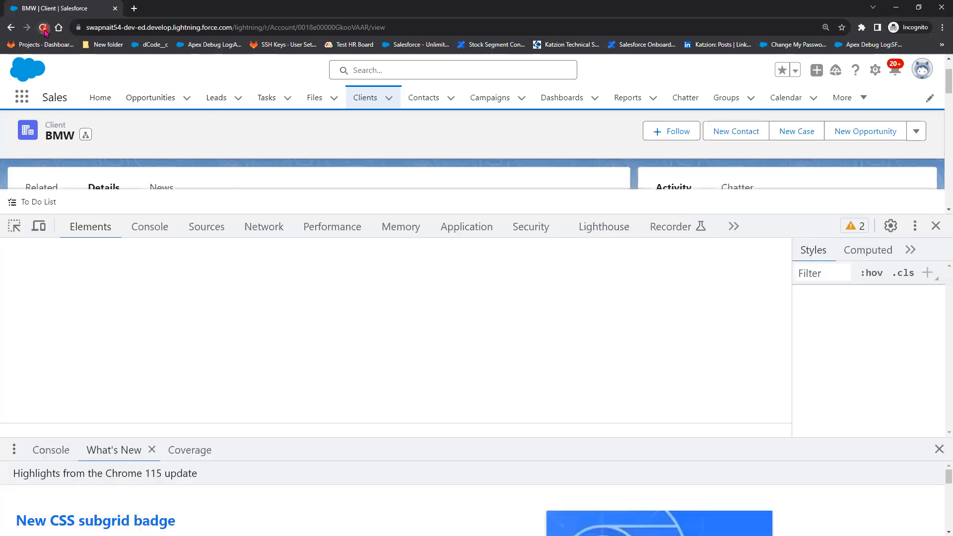
pyautogui.click(43, 28)
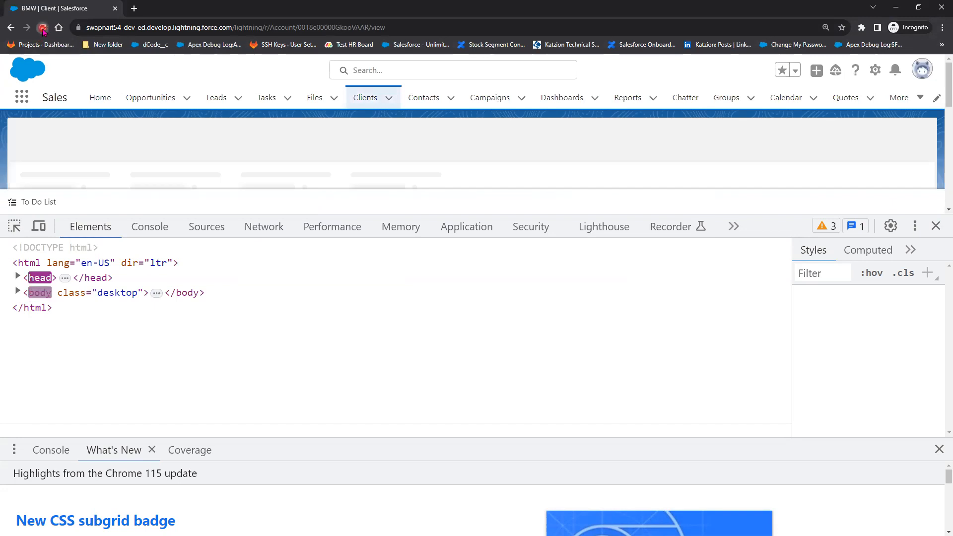
pyautogui.click(43, 28)
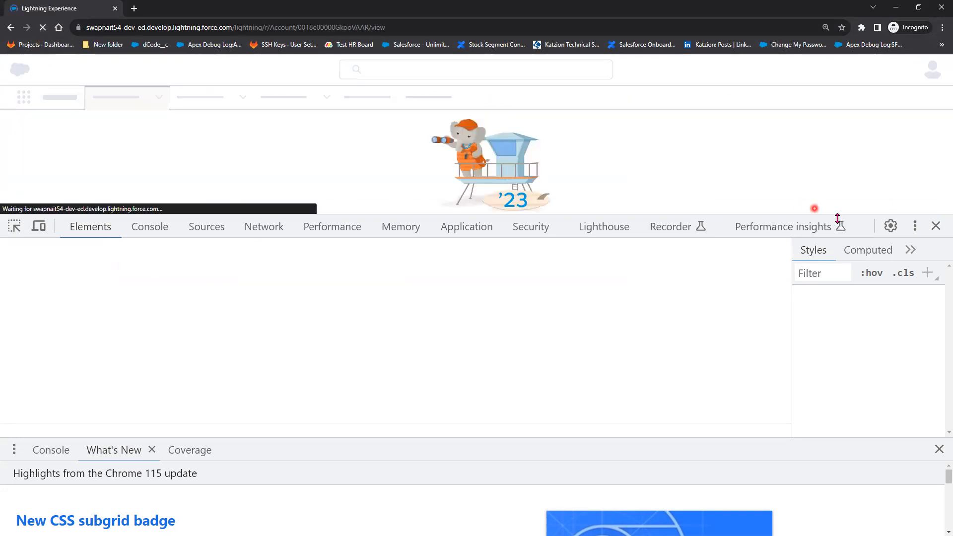
pyautogui.click(936, 226)
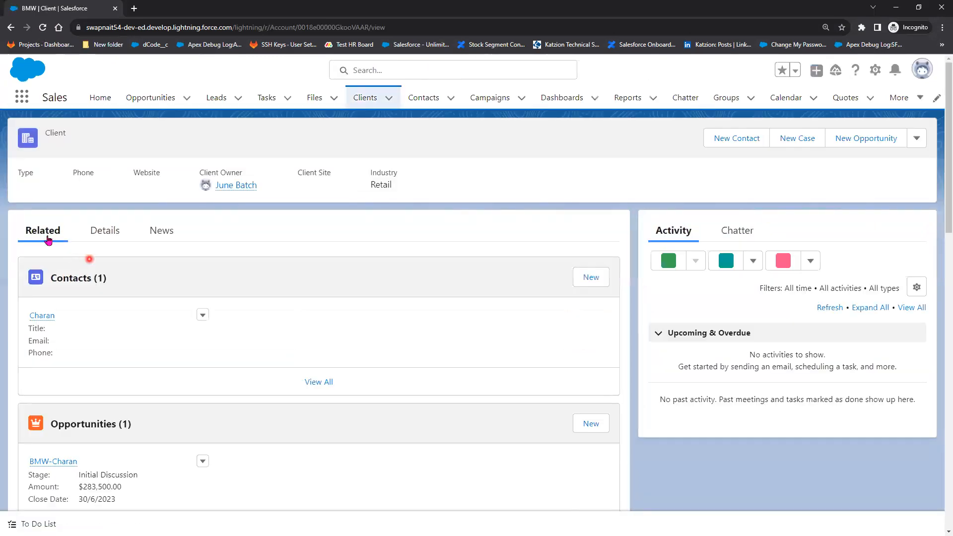
pyautogui.click(106, 233)
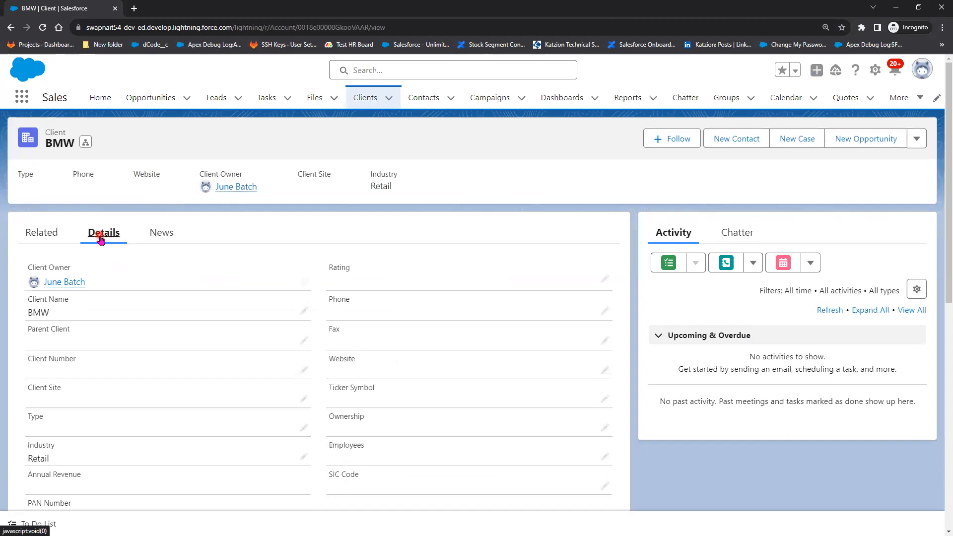
pyautogui.click(919, 141)
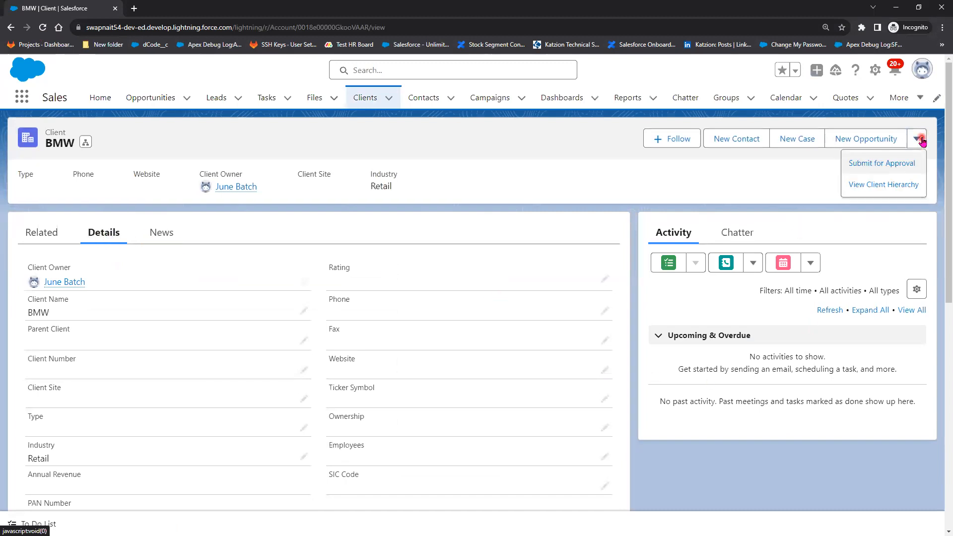
# Log the restricted user out of the incognito Salesforce session
pyautogui.click(934, 71)
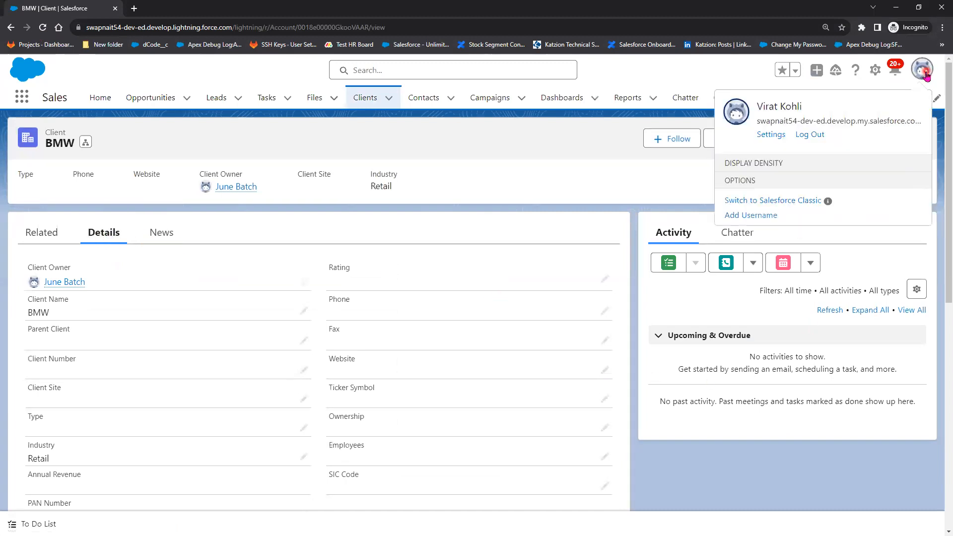
pyautogui.click(813, 249)
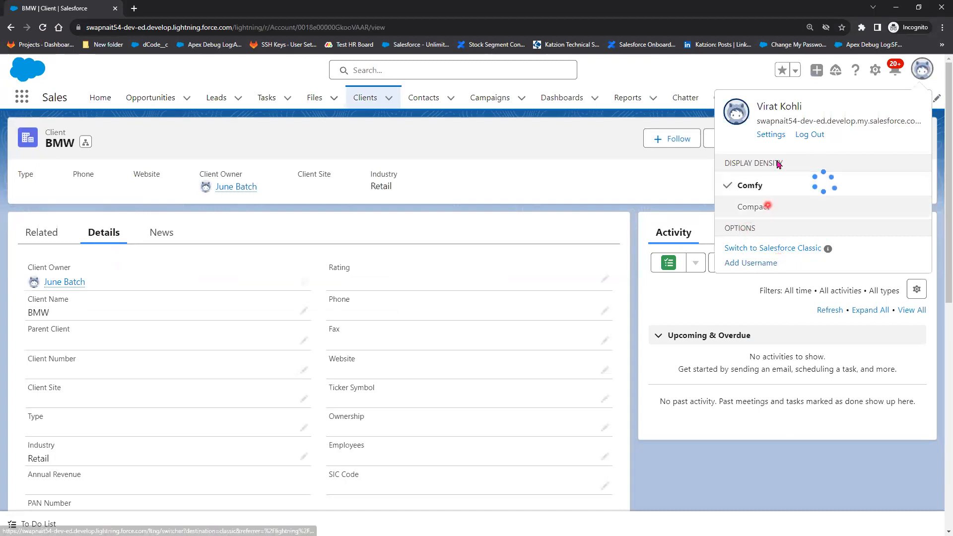
pyautogui.click(814, 141)
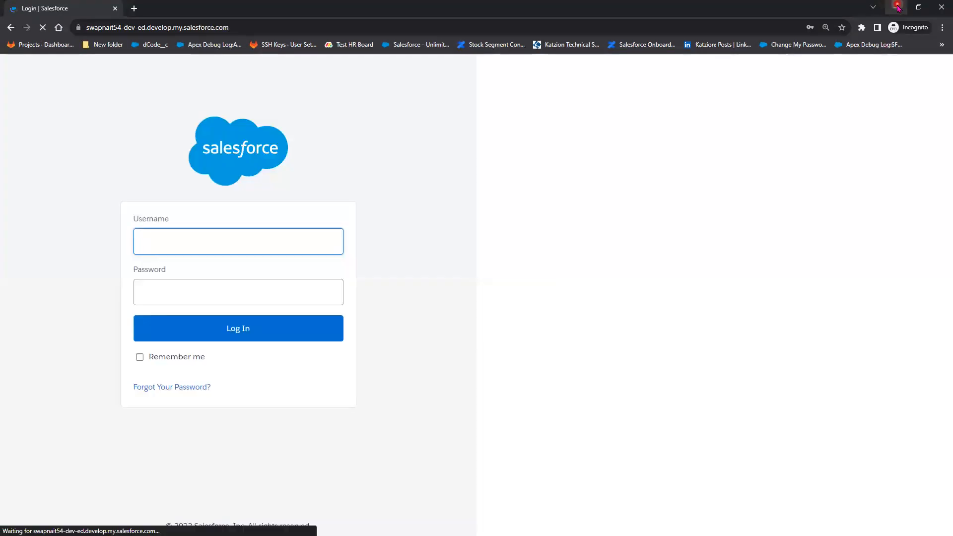
# Log back in to the incognito session with the username copied from the user's record and the account password, postponing phone registration
pyautogui.click(898, 7)
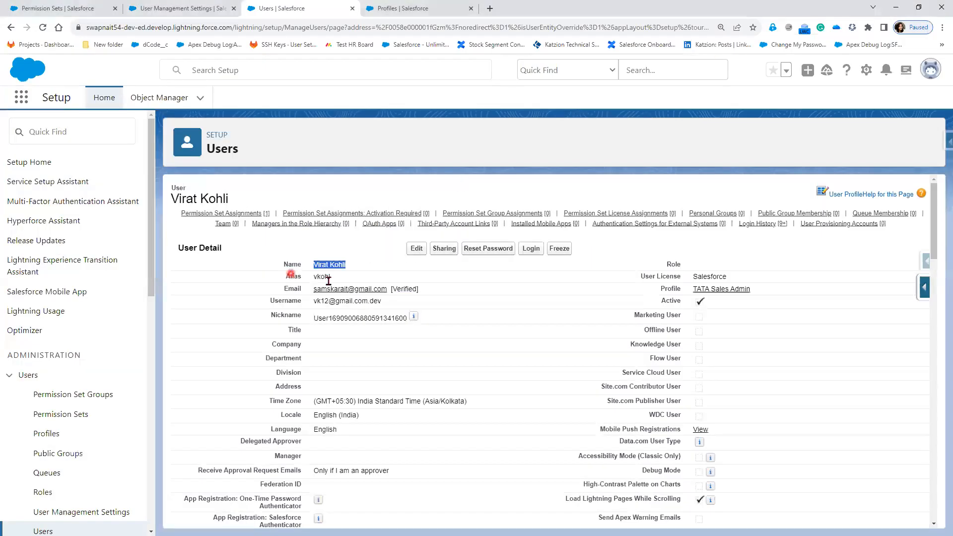
pyautogui.moveTo(385, 303); pyautogui.dragTo(320, 310)
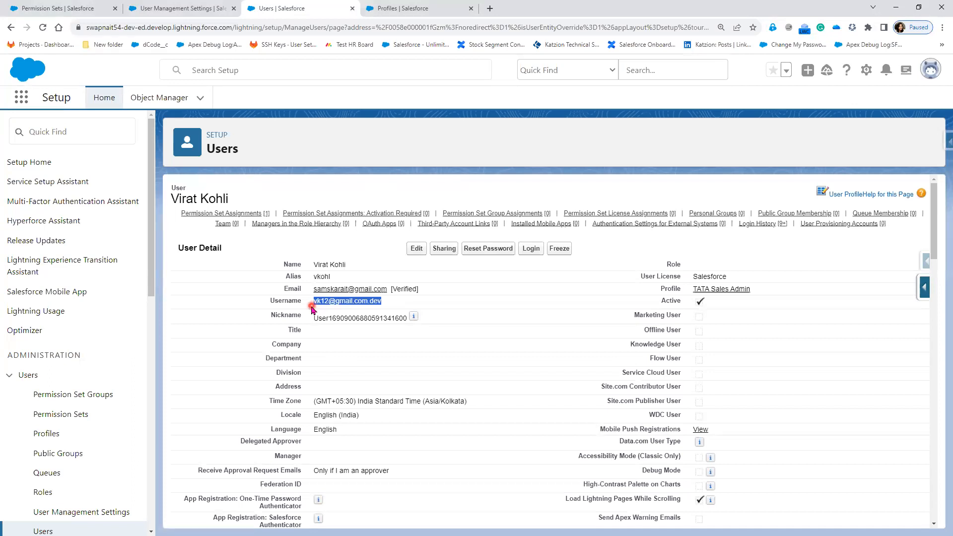
pyautogui.hotkey('alt', 'Tab')
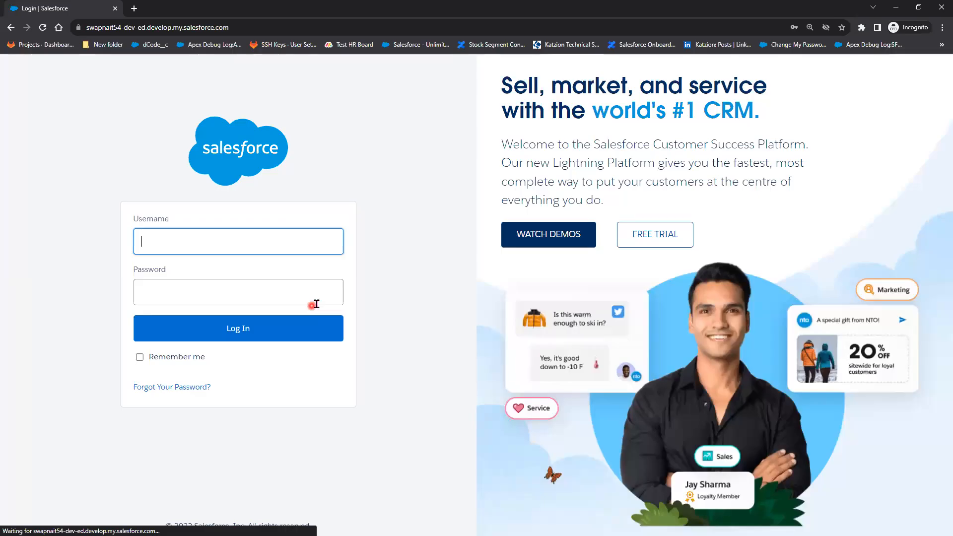
pyautogui.hotkey('ctrl', 'v')
pyautogui.click(316, 302)
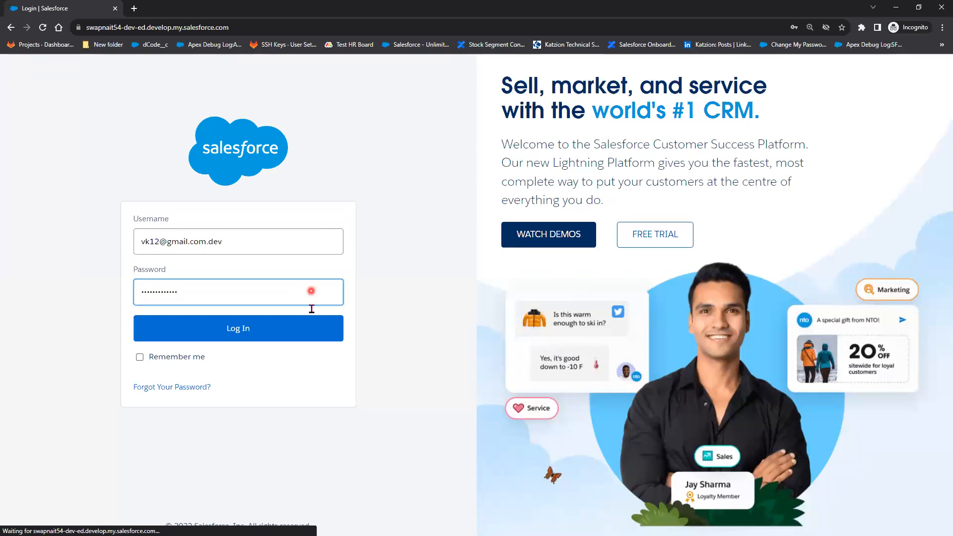
pyautogui.click(276, 341)
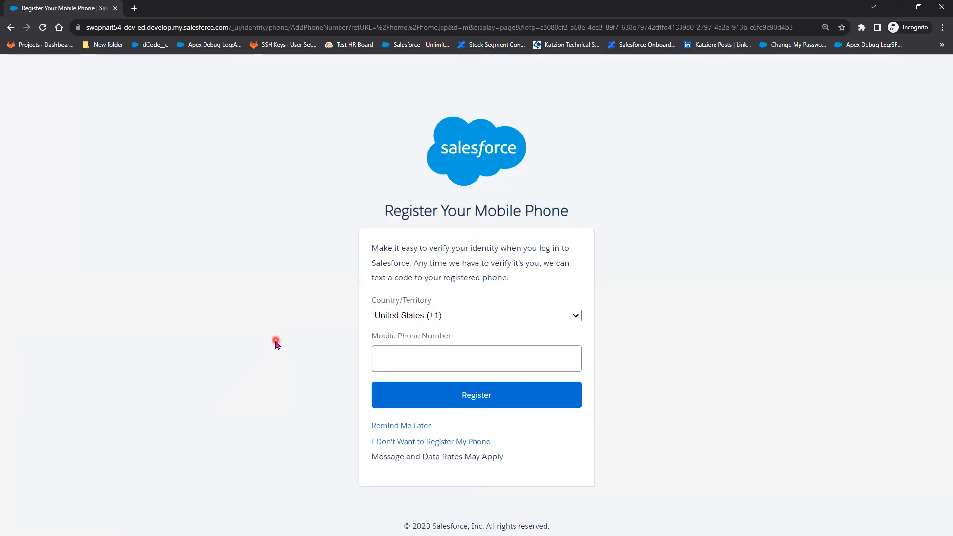
pyautogui.click(375, 426)
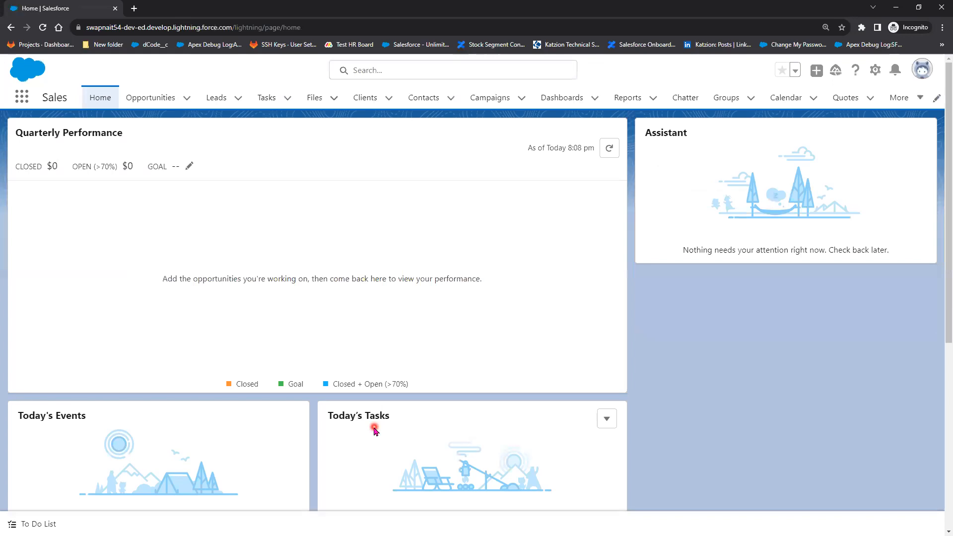
# Open the BMW record from Clients and check its Details for editable fields
pyautogui.click(363, 99)
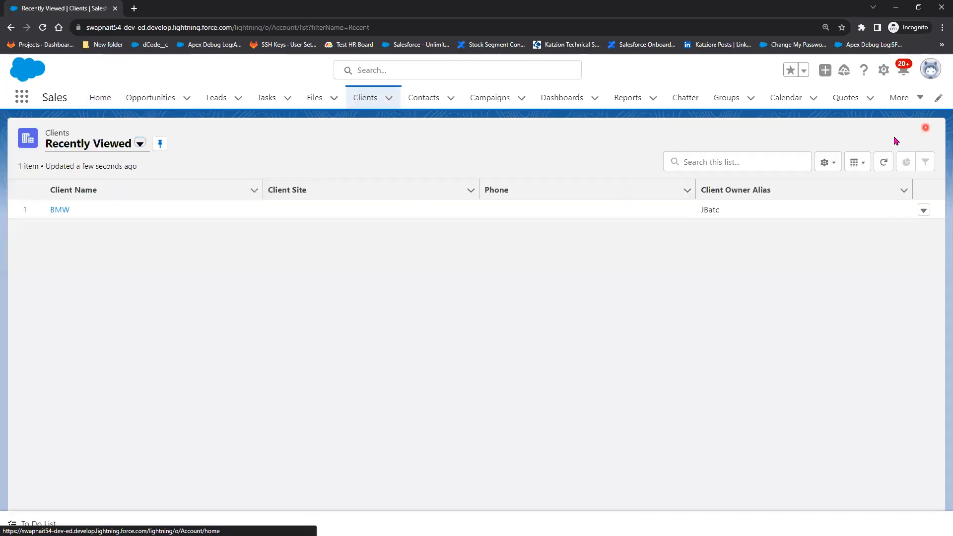
pyautogui.click(60, 211)
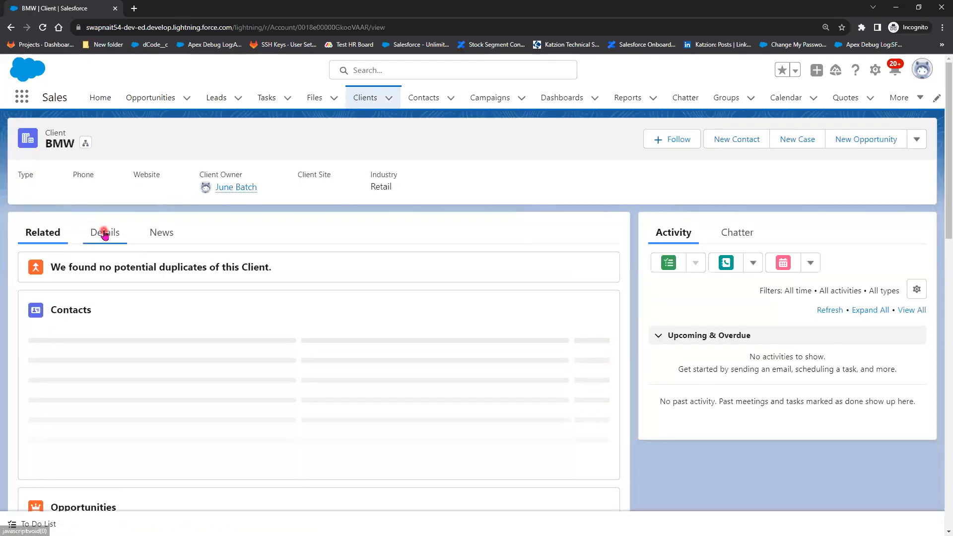
pyautogui.click(104, 233)
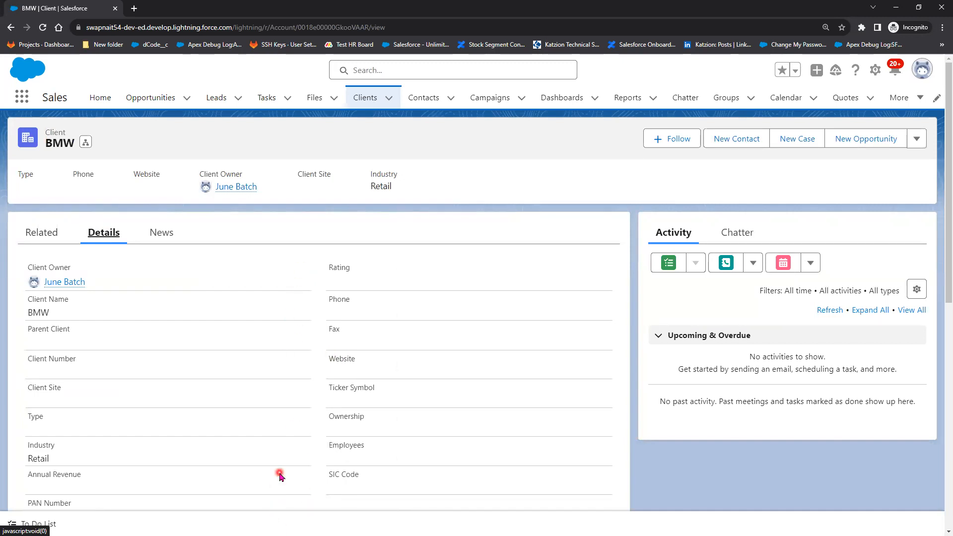
# Review the Accounts row of the TATA Sales Admin profile's Standard Object Permissions against the incognito session's Clients access
pyautogui.click(896, 7)
pyautogui.click(410, 8)
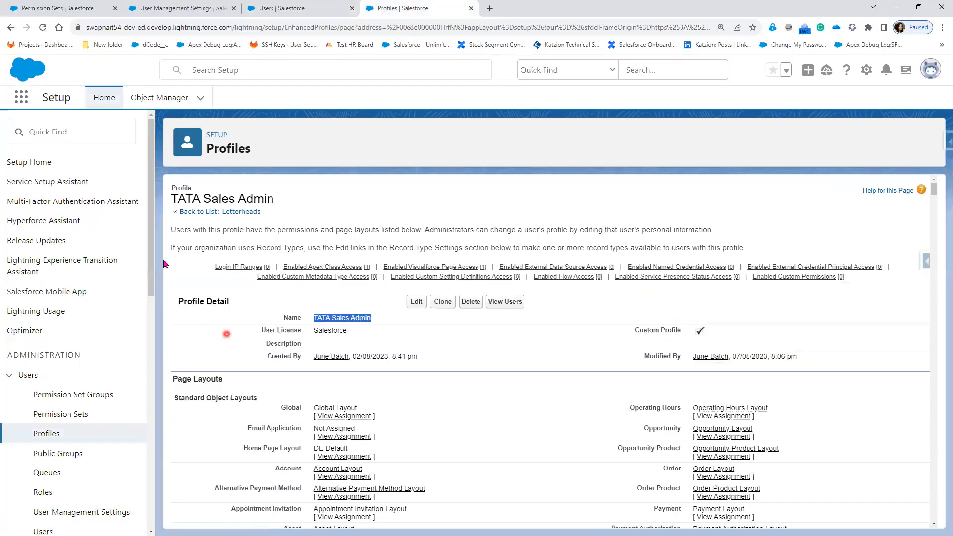
pyautogui.scroll(-20, 489, 457)
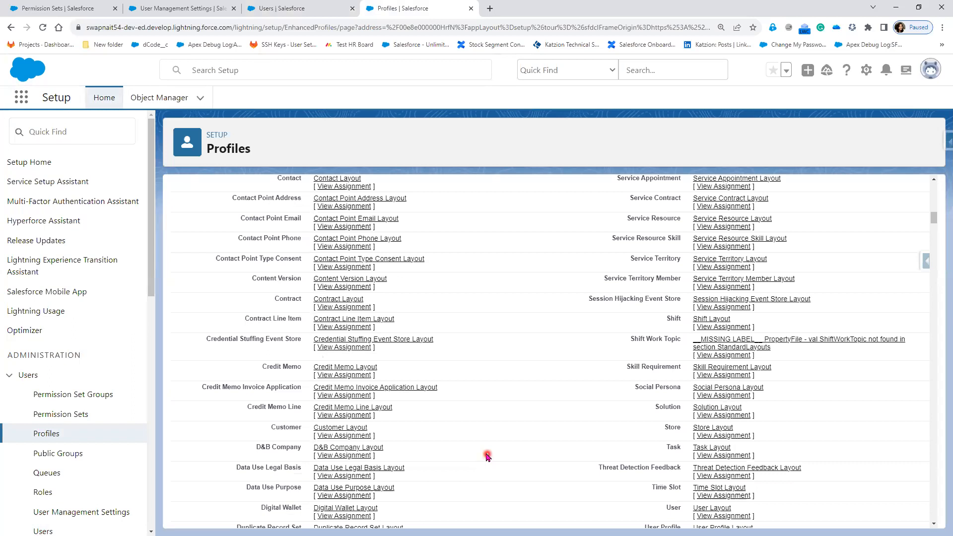
pyautogui.scroll(-20, 486, 453)
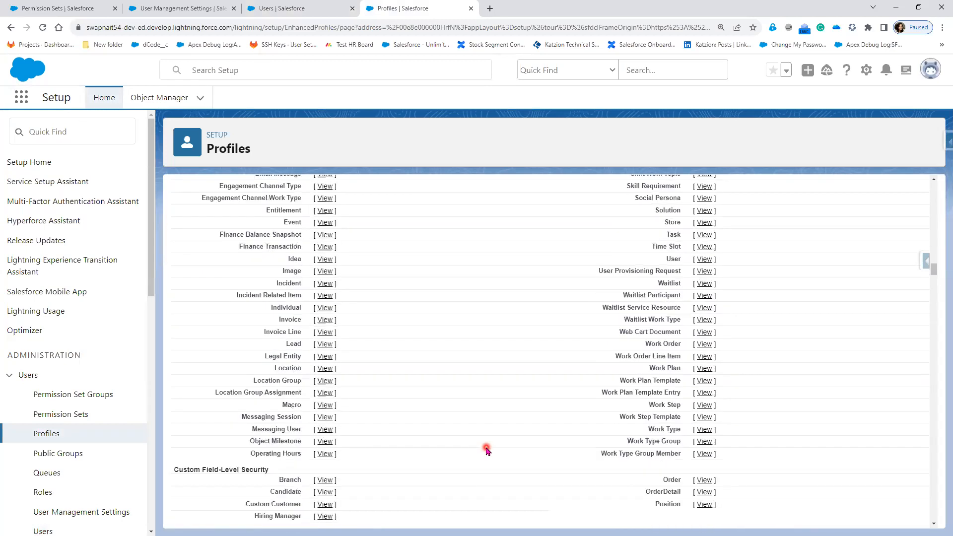
pyautogui.scroll(-20, 487, 450)
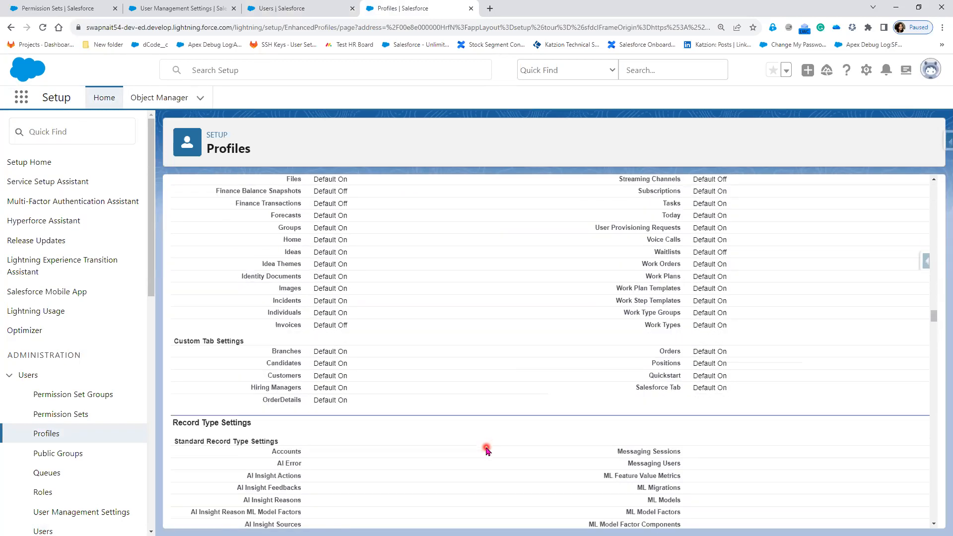
pyautogui.scroll(-20, 485, 450)
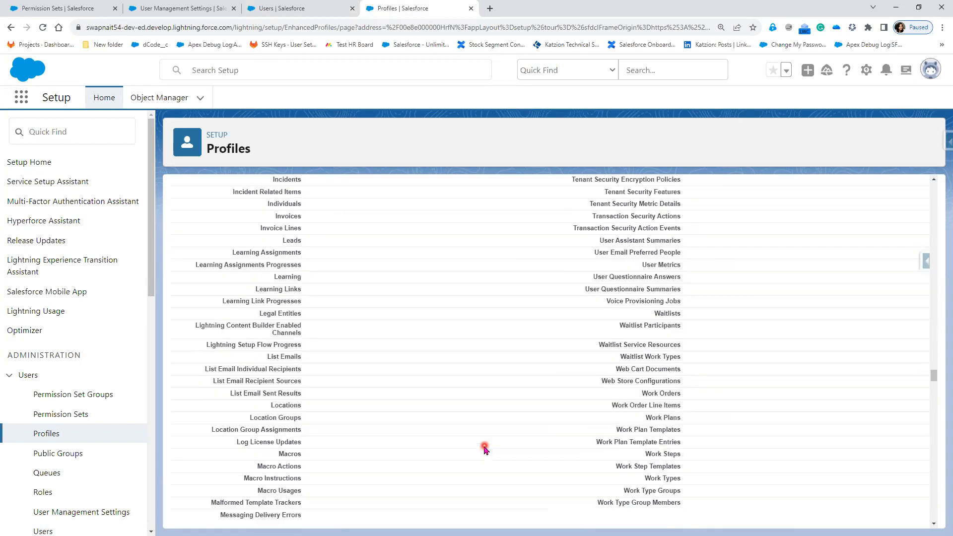
pyautogui.scroll(-20, 484, 450)
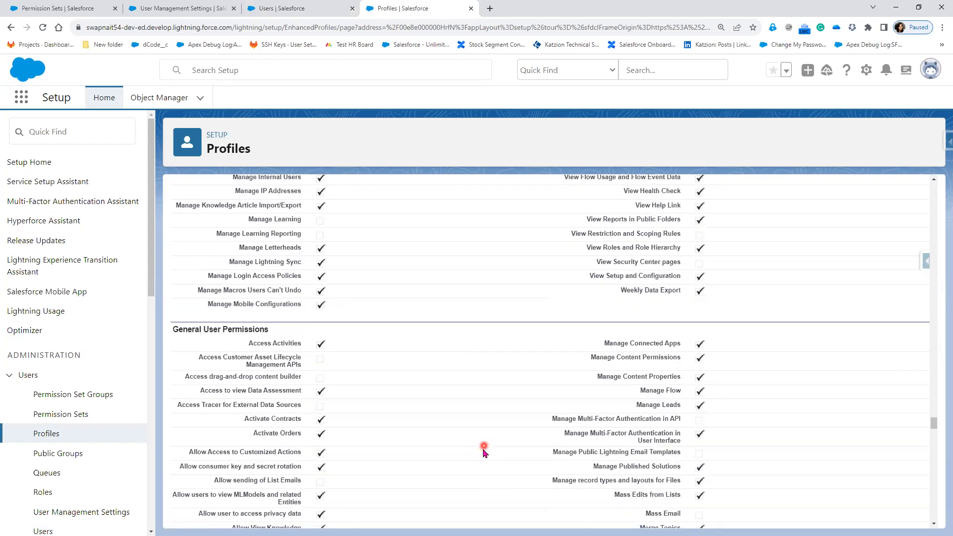
pyautogui.scroll(5, 326, 372)
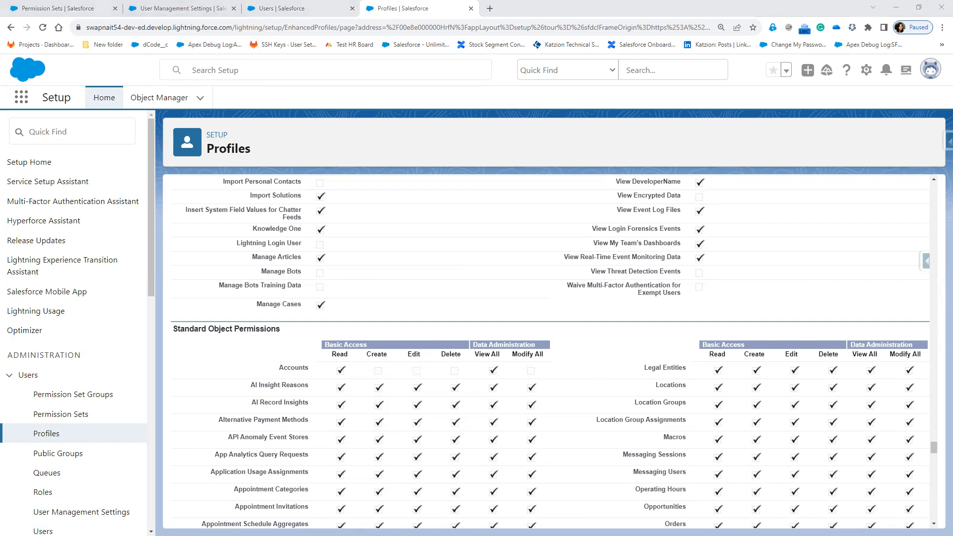
pyautogui.hotkey('alt', 'Tab')
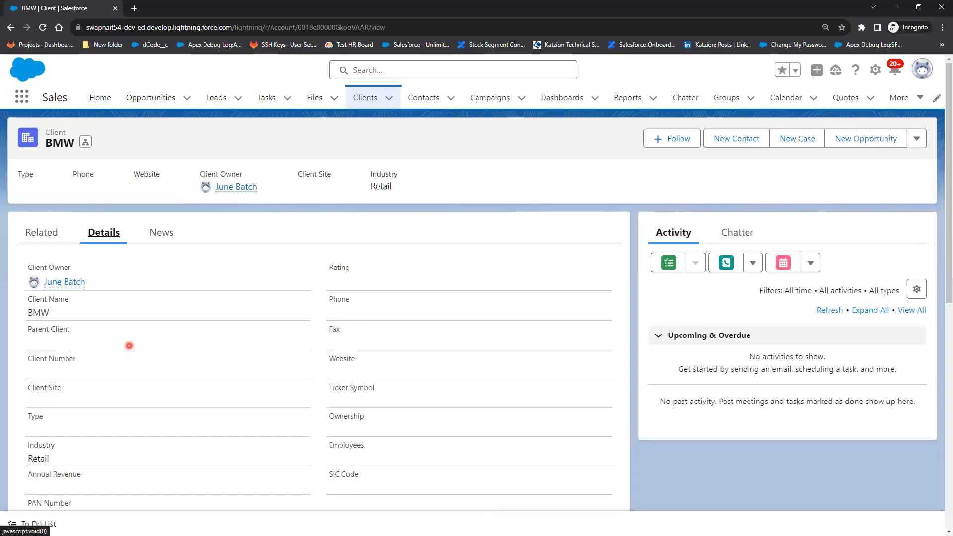
pyautogui.click(366, 97)
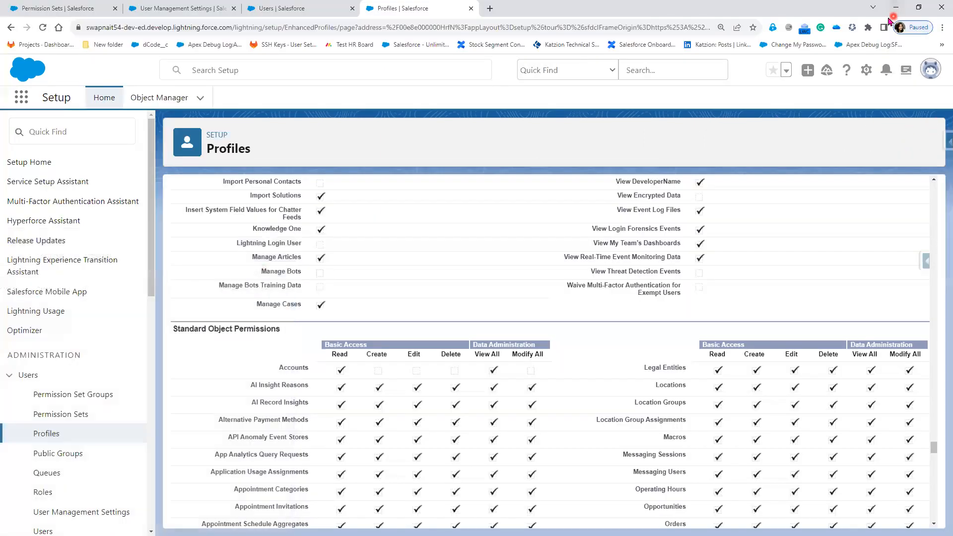
# Return to App Permission Set in Setup and open the Accounts entry of its Object Settings
pyautogui.click(895, 7)
pyautogui.click(48, 10)
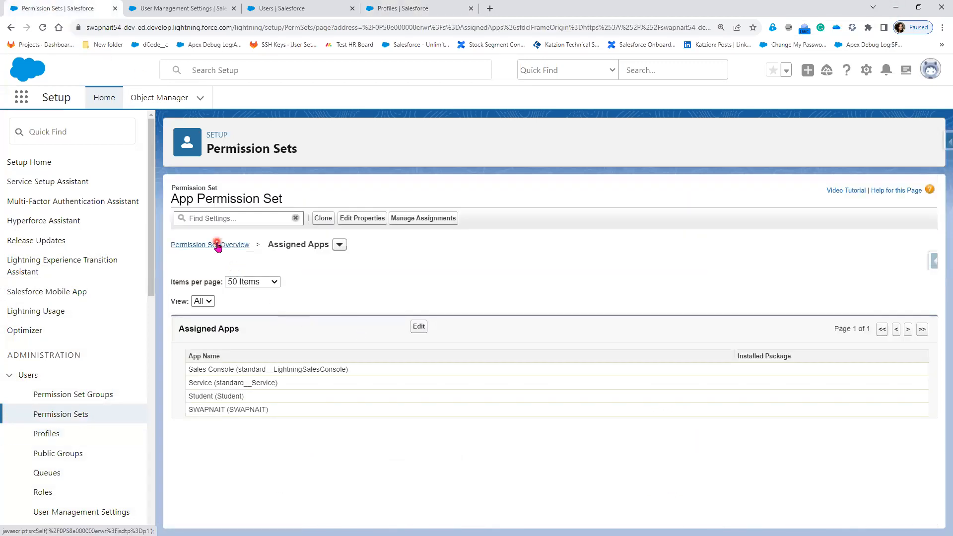
pyautogui.click(339, 247)
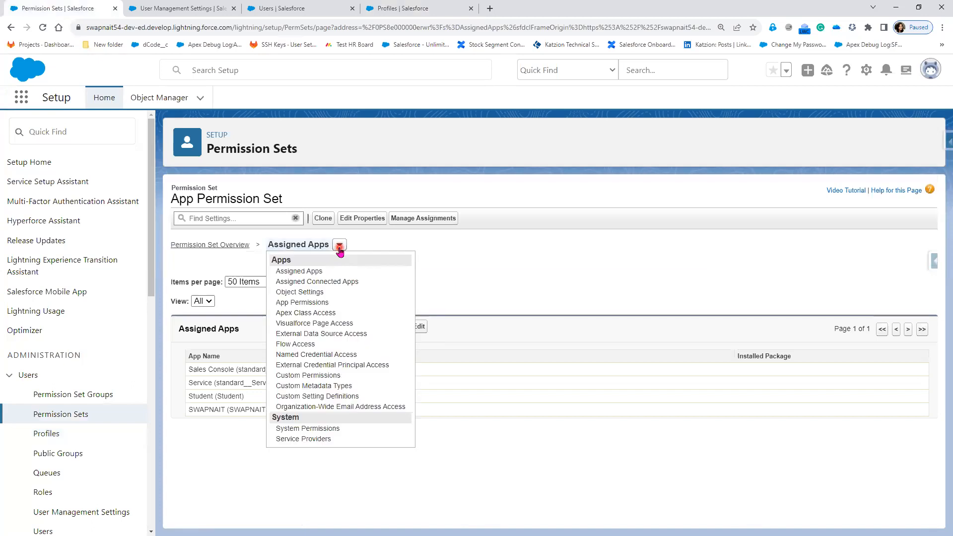
pyautogui.click(302, 292)
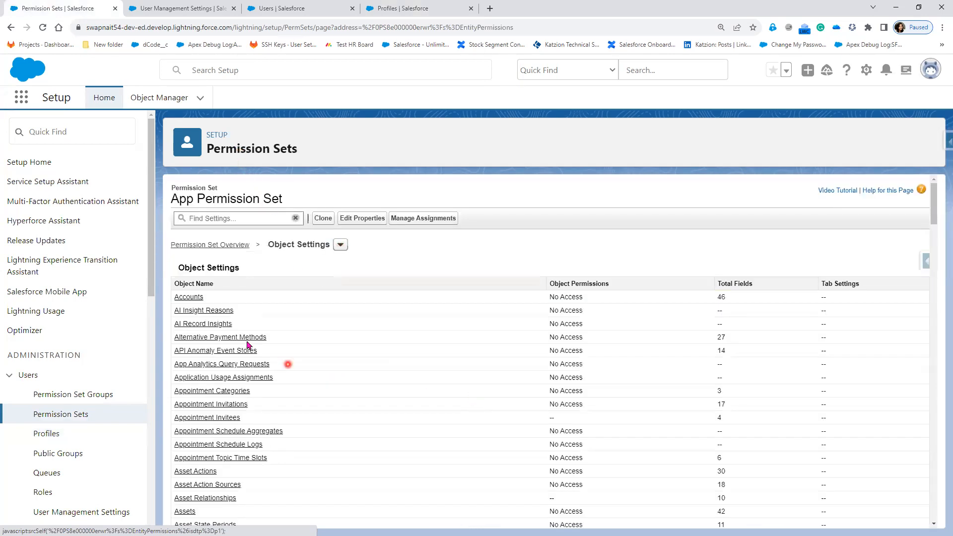
pyautogui.click(189, 296)
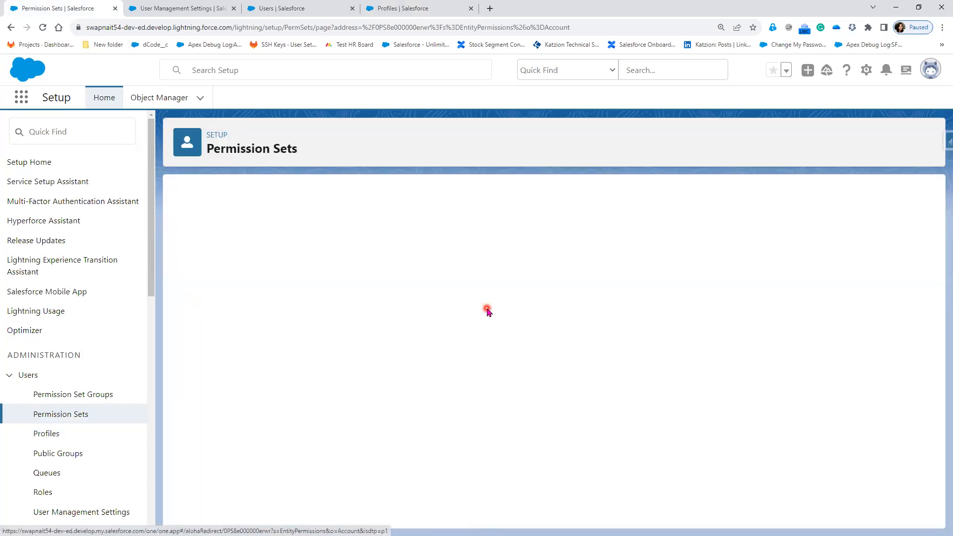
# Enable Read, Create, Edit, Delete, View All and Modify All for Accounts in App Permission Set, and save
pyautogui.click(416, 269)
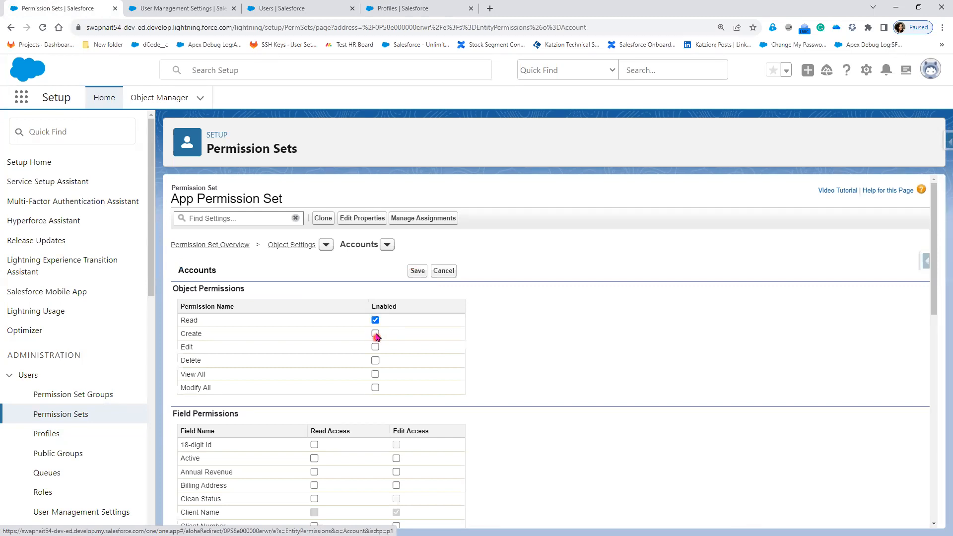
pyautogui.click(376, 388)
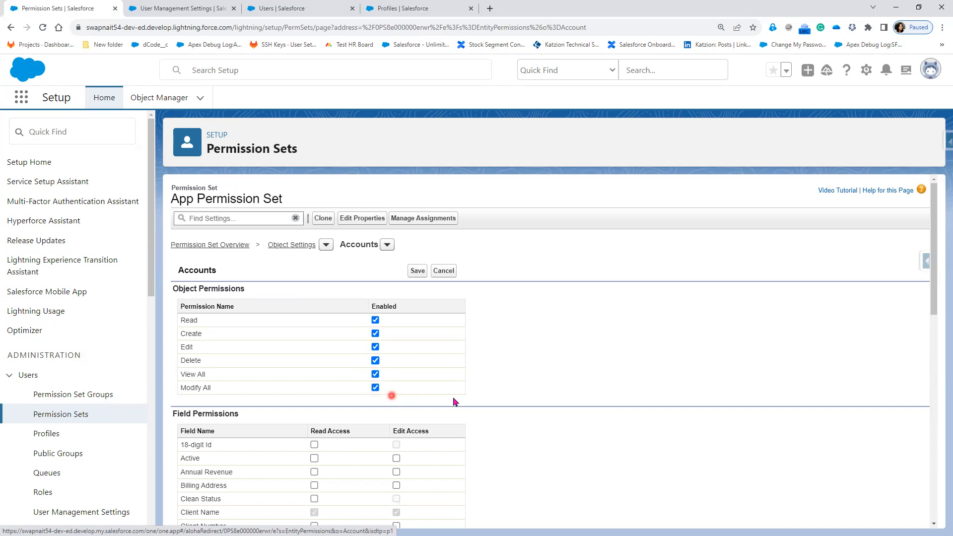
pyautogui.click(417, 271)
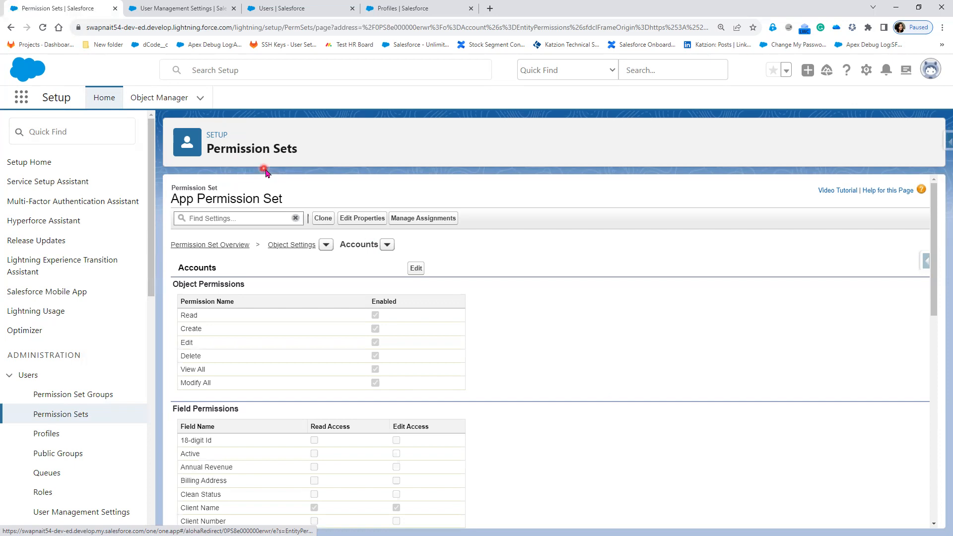
# Return to the user's record in Setup and check the permission set assignments
pyautogui.click(323, 8)
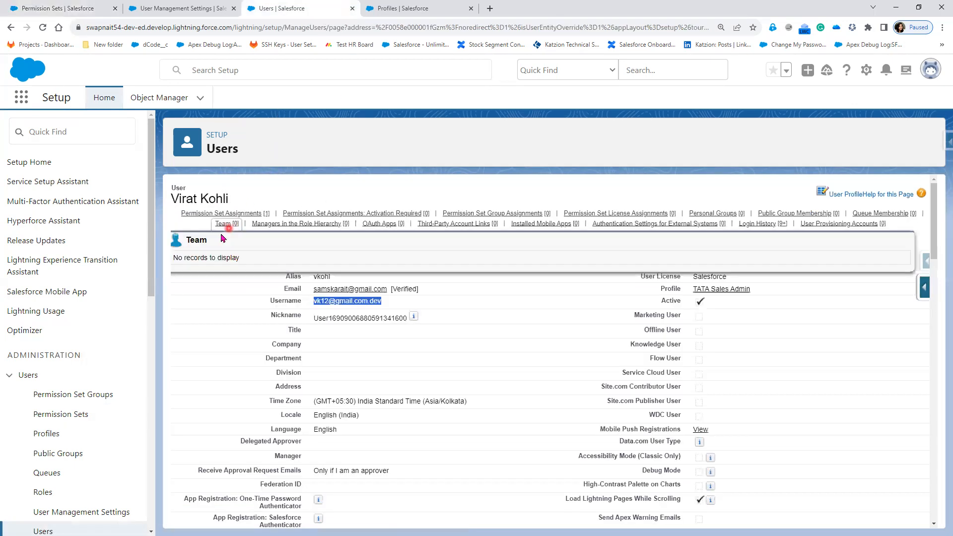
pyautogui.moveTo(219, 212)
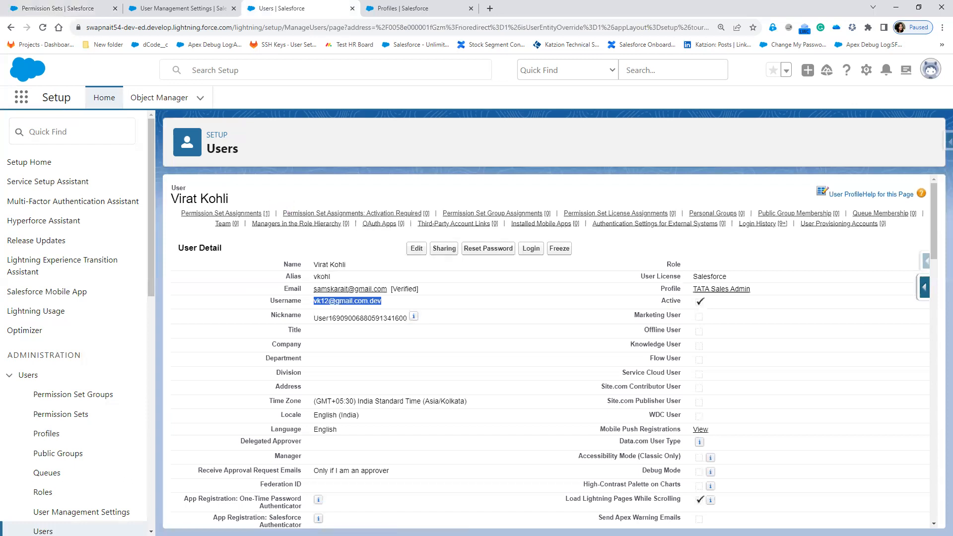
# Switch to the incognito Sales session and open the details of the BMW client record
pyautogui.hotkey('alt', 'Tab')
pyautogui.hotkey('alt', 'Tab')
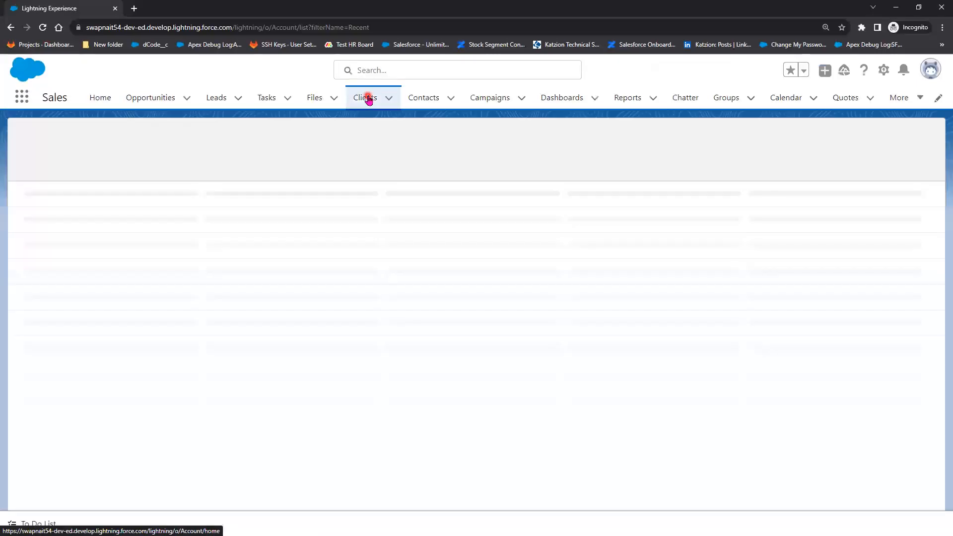
pyautogui.click(367, 98)
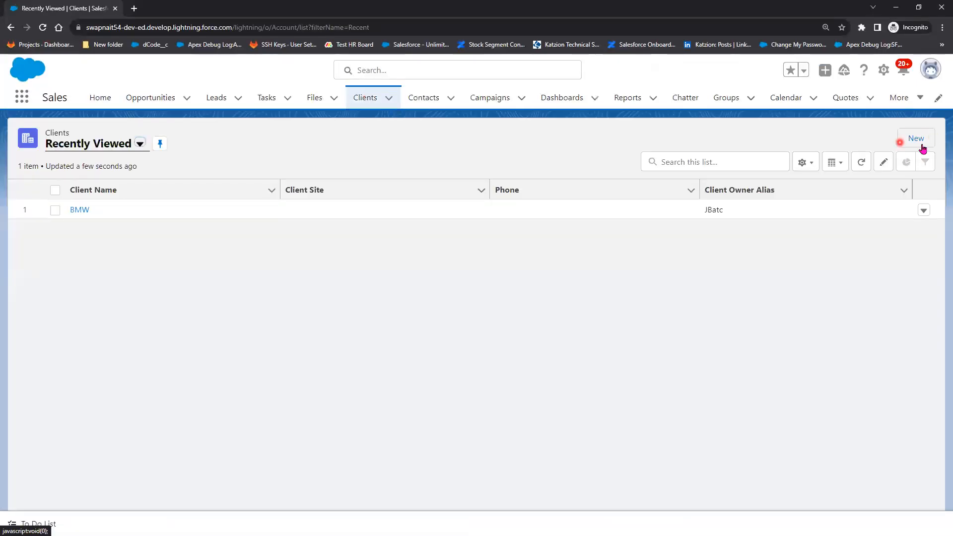
pyautogui.click(79, 210)
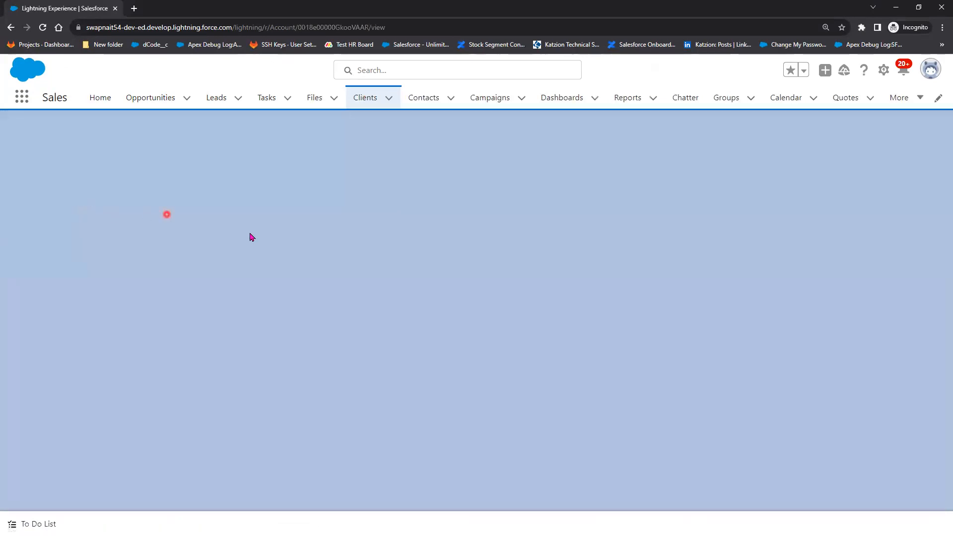
pyautogui.click(118, 239)
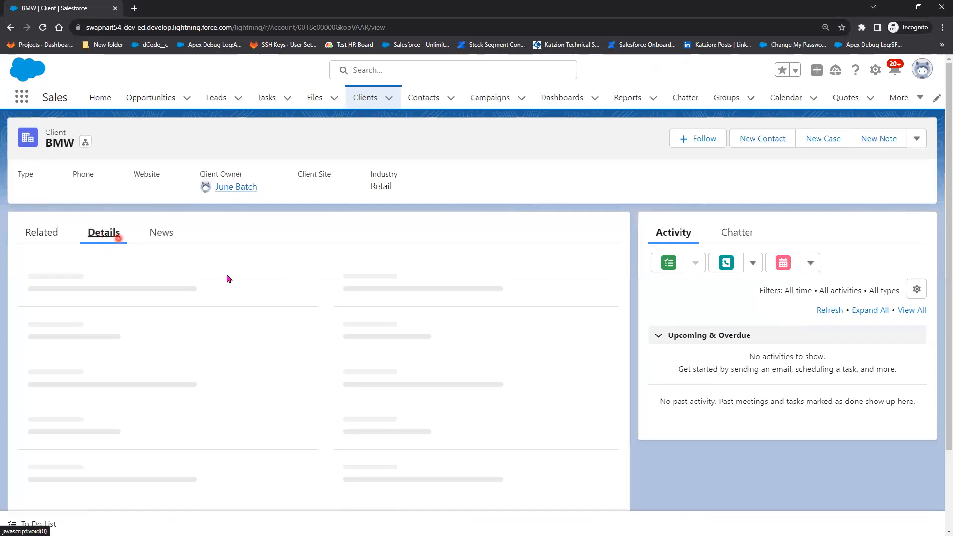
# Check the additional actions available on the BMW client, then reload the record and view its details again
pyautogui.click(917, 139)
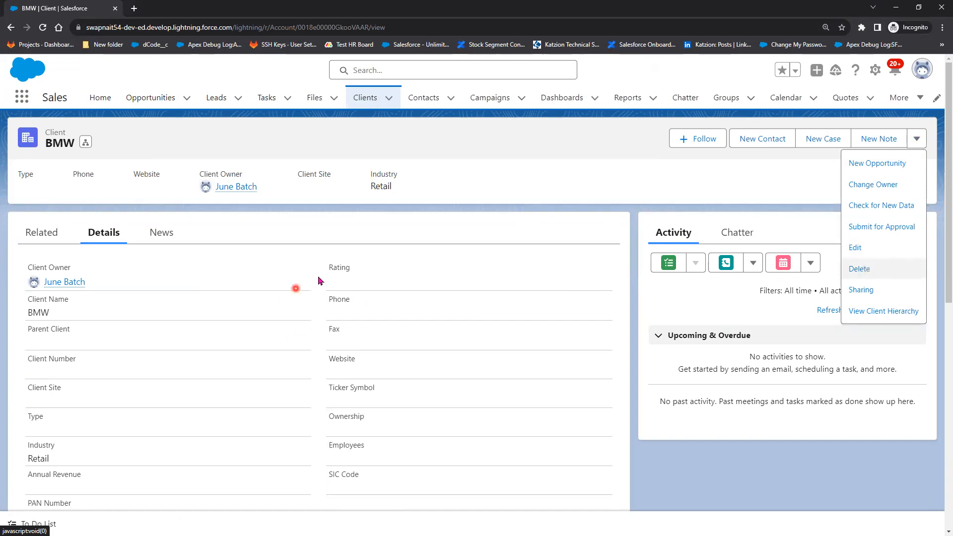
pyautogui.click(174, 158)
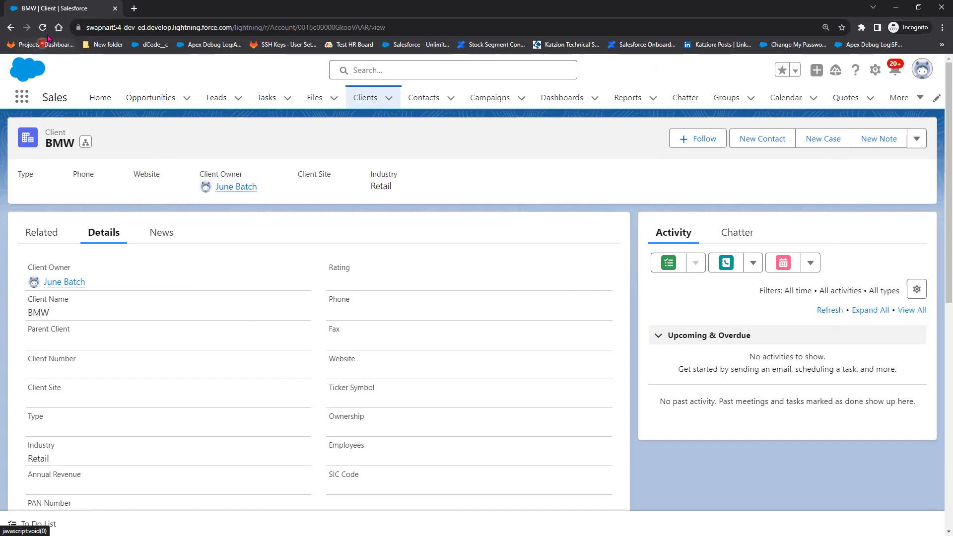
pyautogui.click(43, 28)
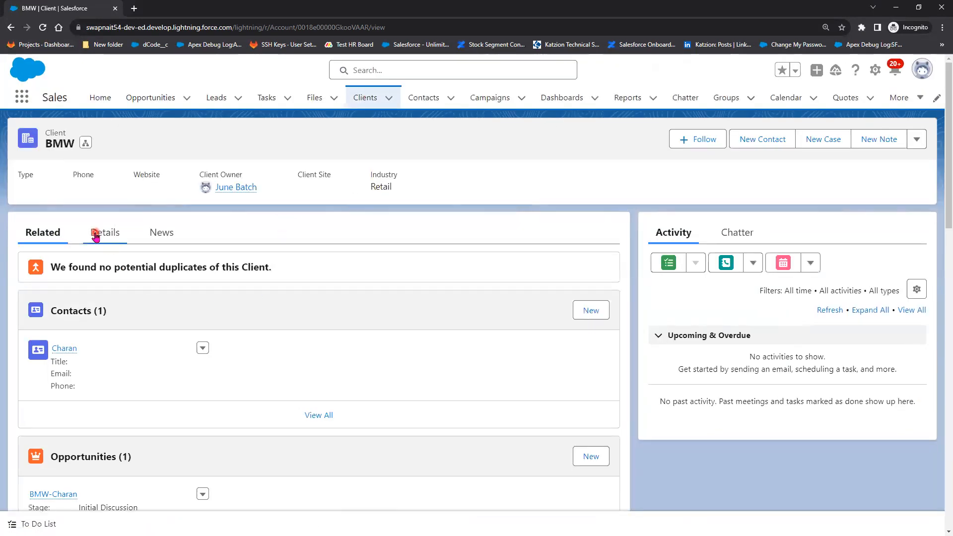
pyautogui.click(95, 234)
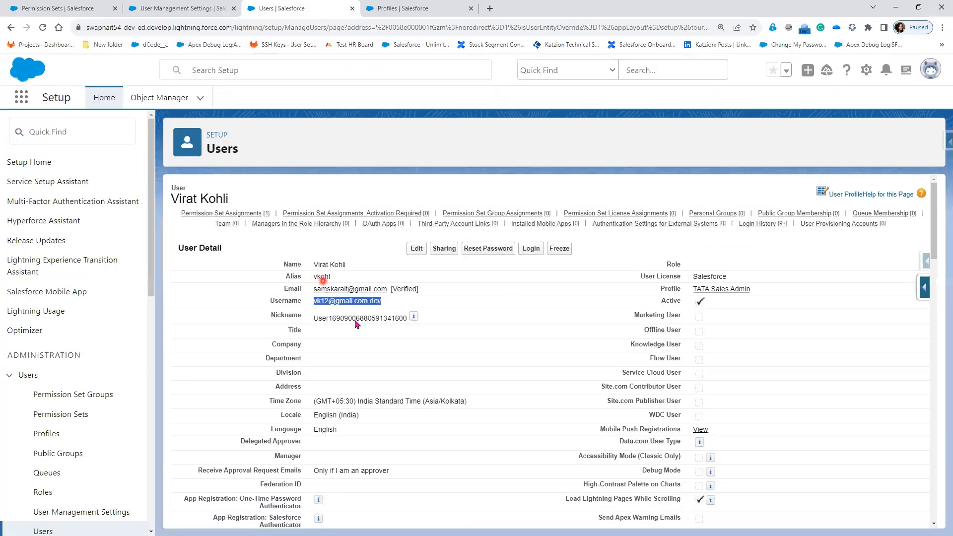
# Copy the username from the user's detail page in Setup and log out of the incognito Sales session
pyautogui.rightClick(351, 299)
pyautogui.click(383, 307)
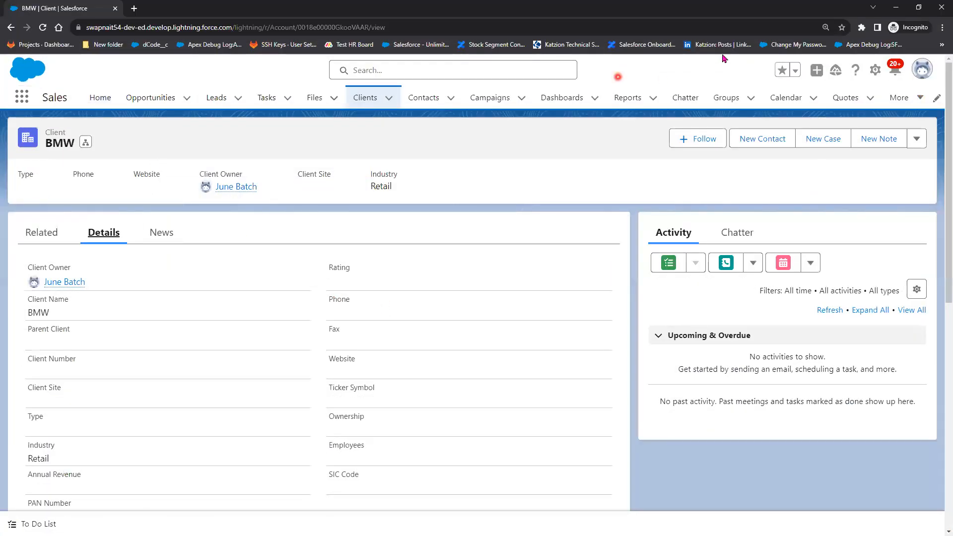
pyautogui.click(921, 75)
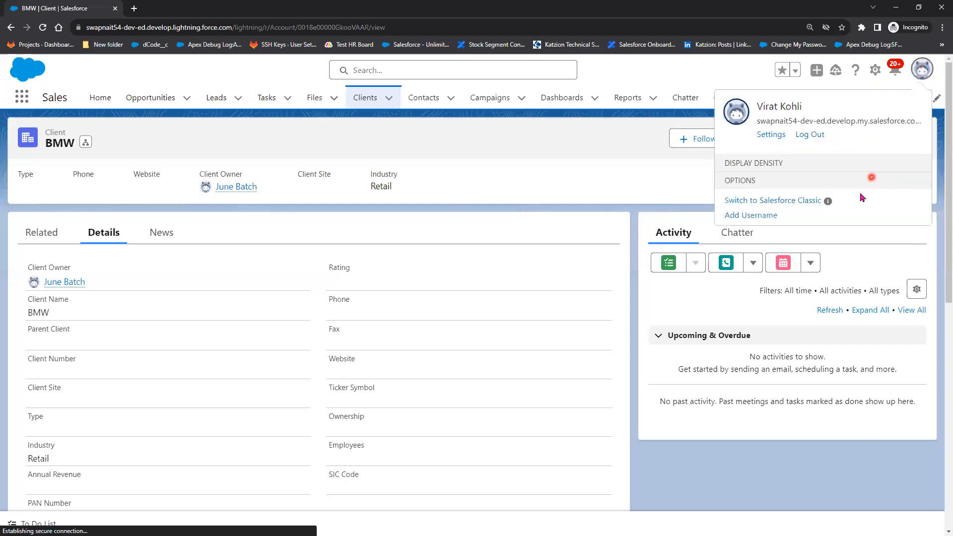
pyautogui.click(763, 209)
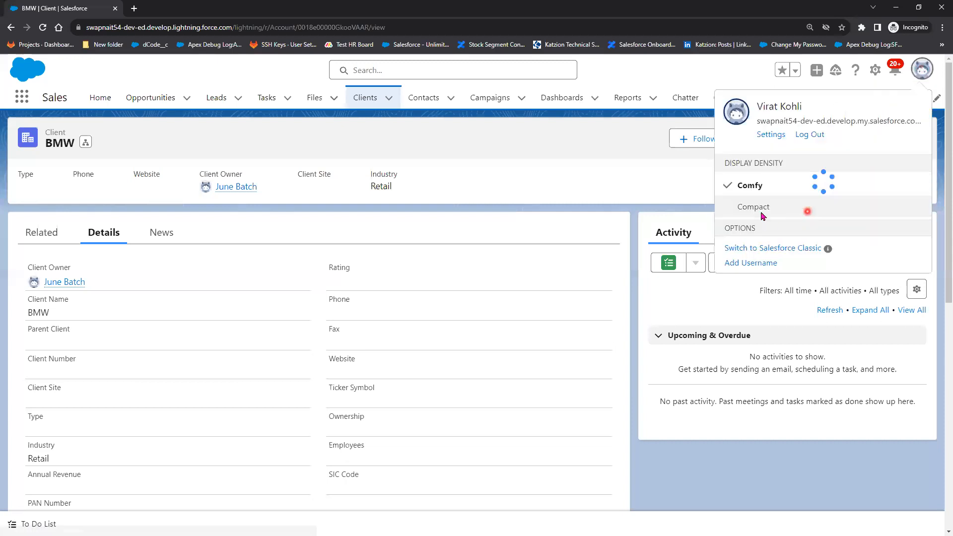
pyautogui.click(806, 135)
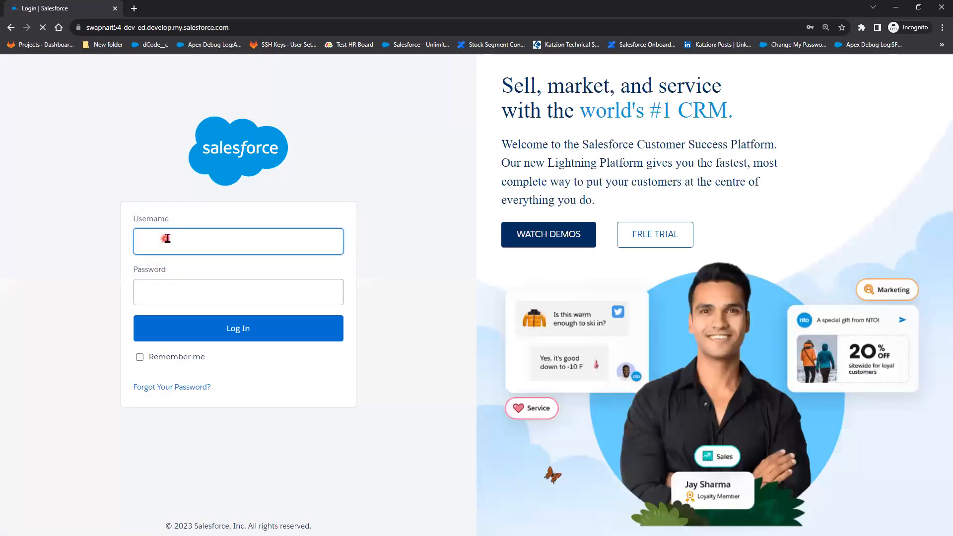
# Log in with the copied username and the account password, postponing the mobile phone registration
pyautogui.hotkey('ctrl', 'v')
pyautogui.click(178, 288)
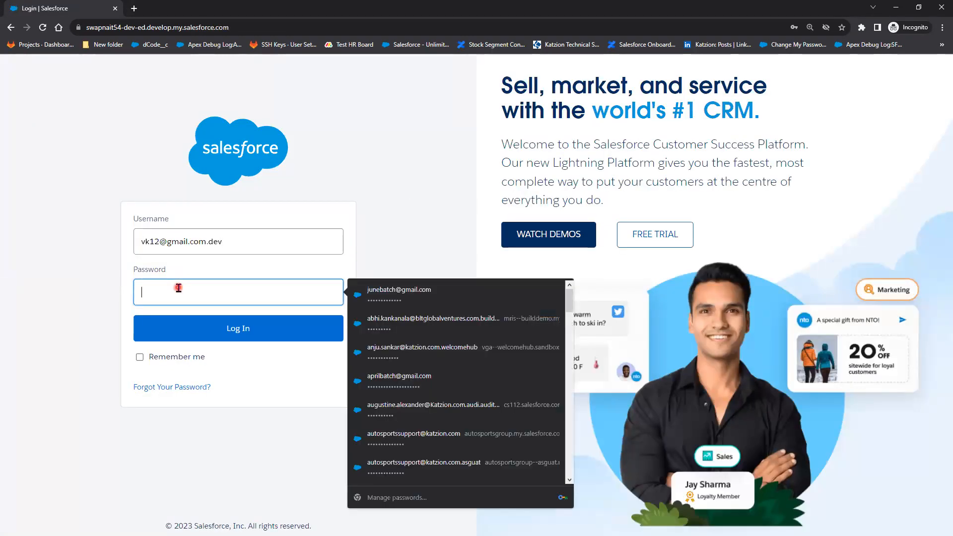
pyautogui.write('•')
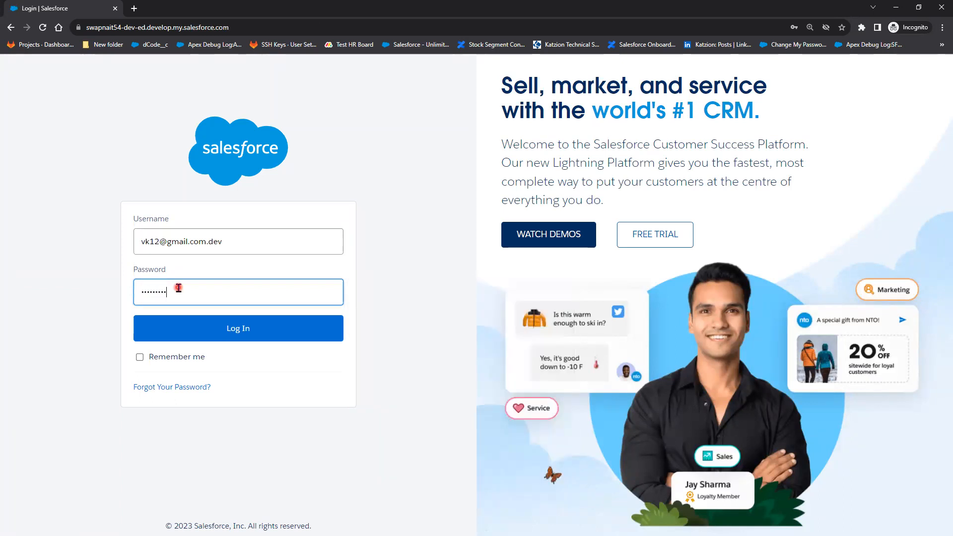
pyautogui.press('Return')
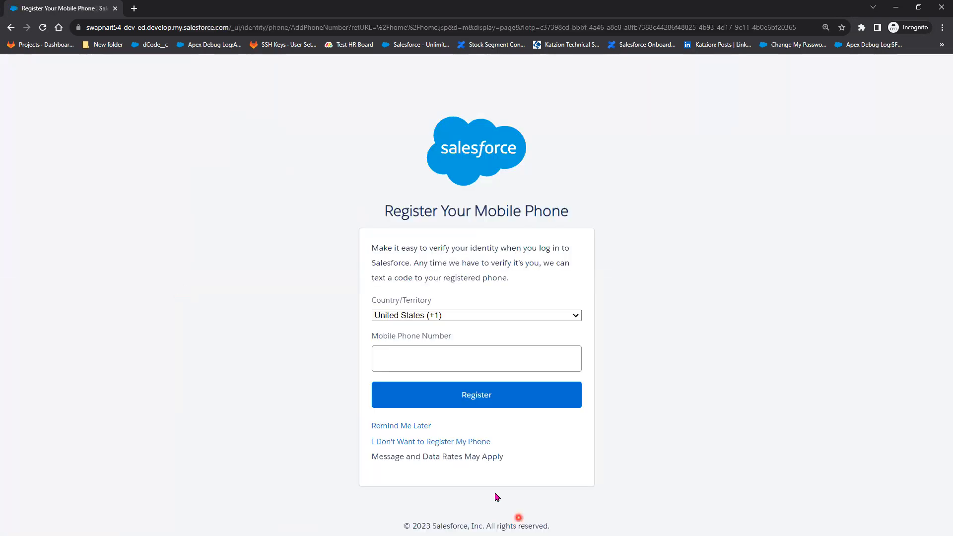
pyautogui.click(403, 426)
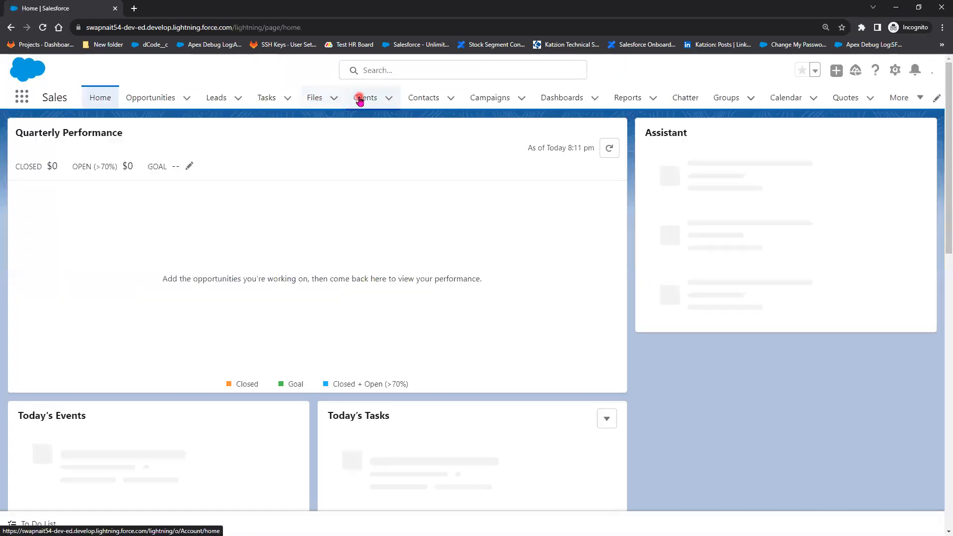
# Open the BMW client's details, fill in its Client Number and save the record
pyautogui.click(360, 98)
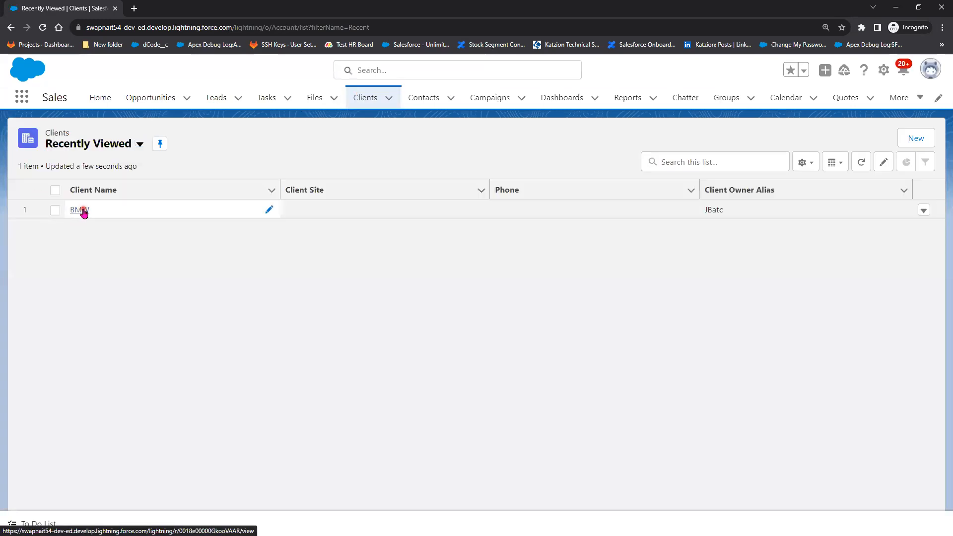
pyautogui.click(83, 211)
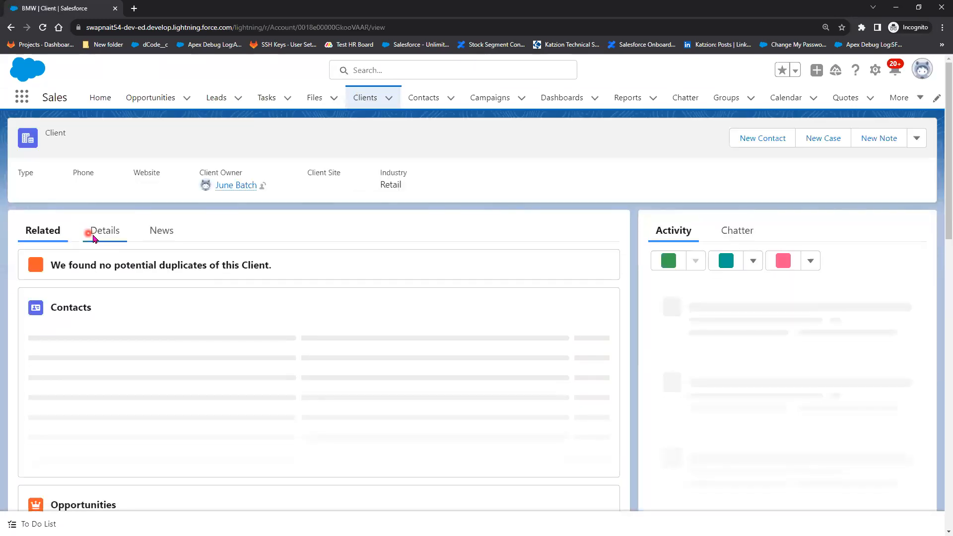
pyautogui.click(101, 233)
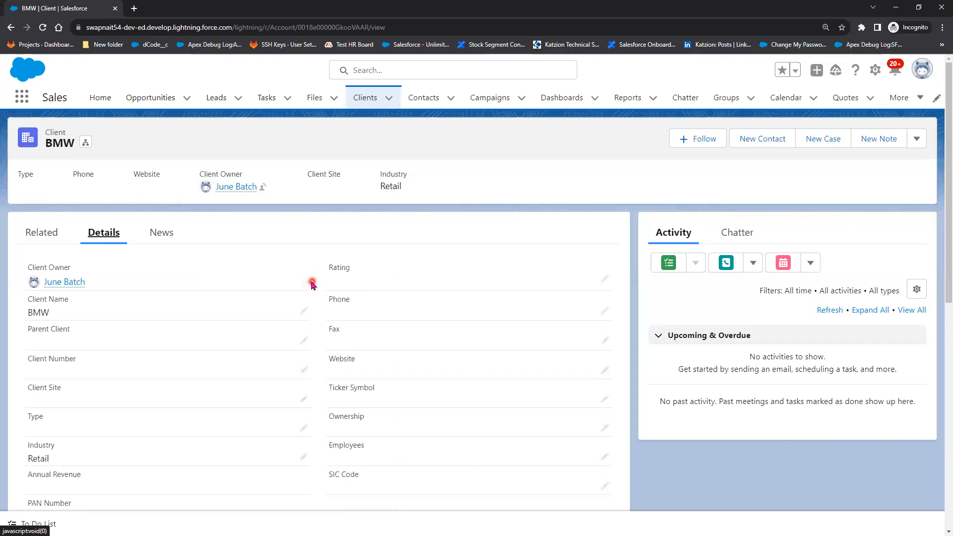
pyautogui.click(300, 317)
pyautogui.click(112, 428)
pyautogui.write('BM2001')
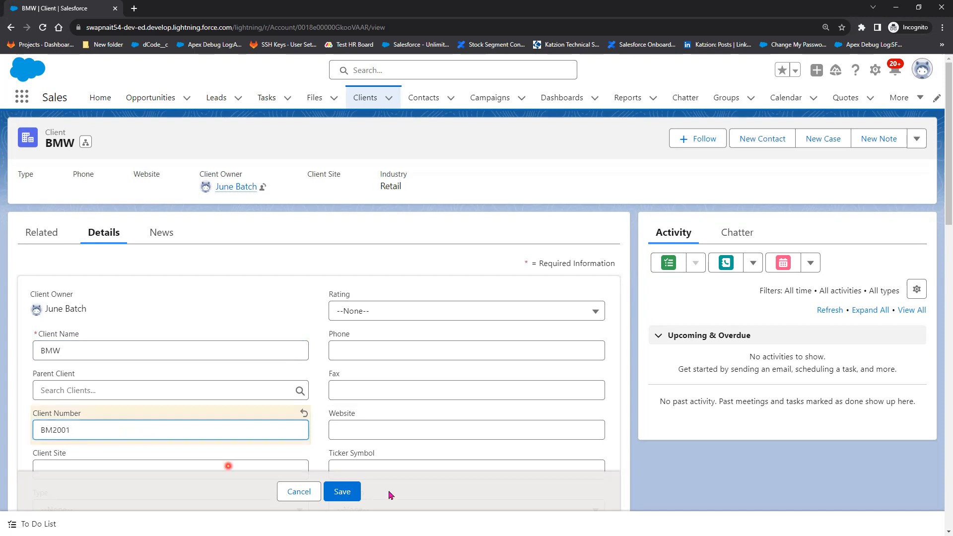
pyautogui.click(342, 491)
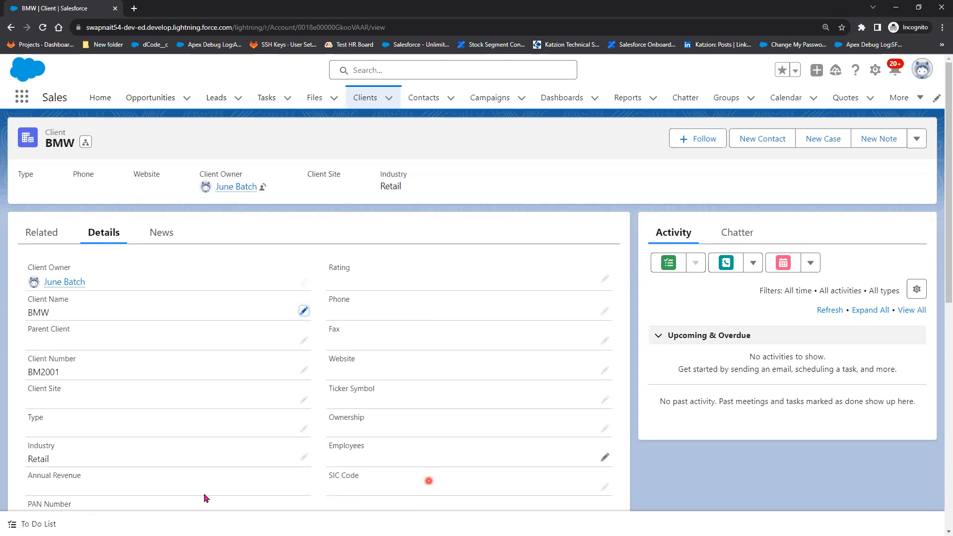
# Check the additional actions on the BMW client and switch to the PowerPoint slide show about creating permission sets
pyautogui.click(915, 143)
pyautogui.click(620, 189)
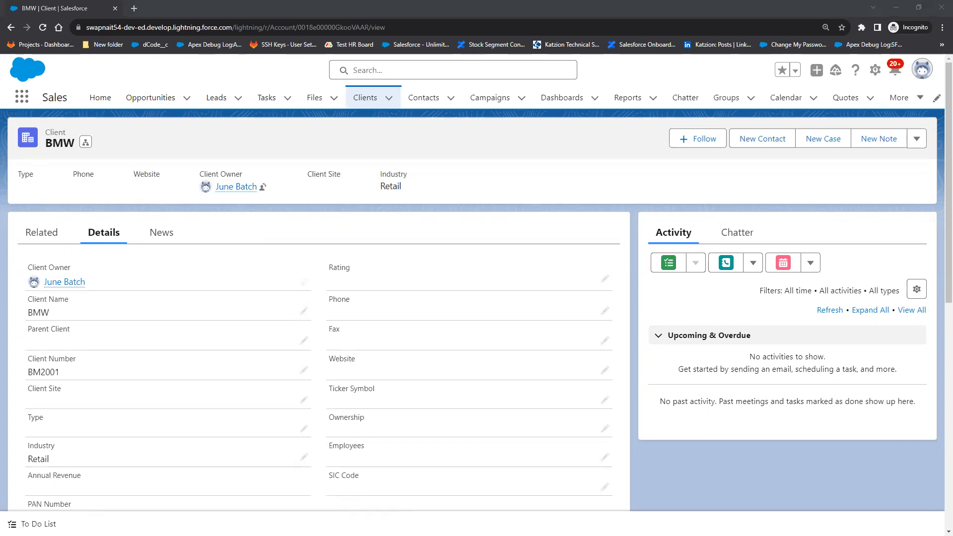
pyautogui.hotkey('alt', 'Tab')
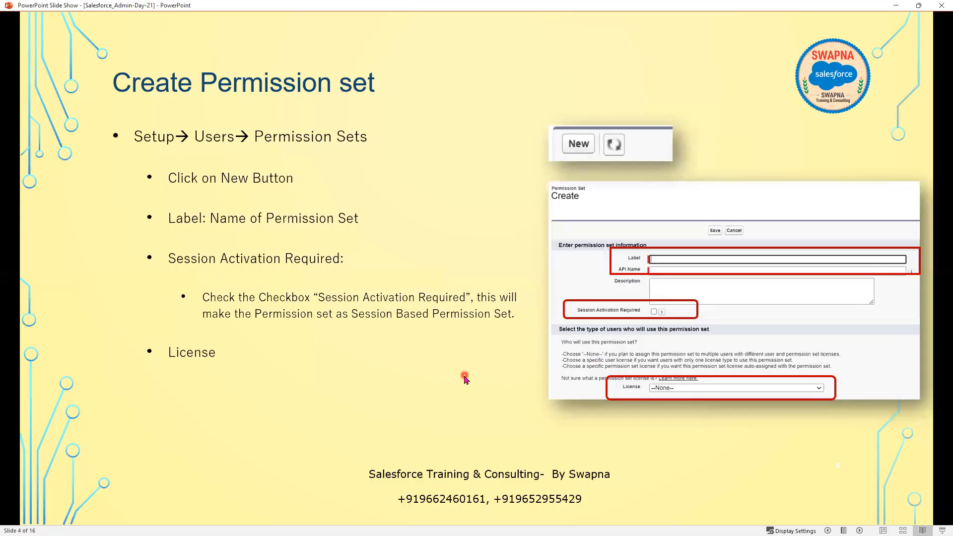
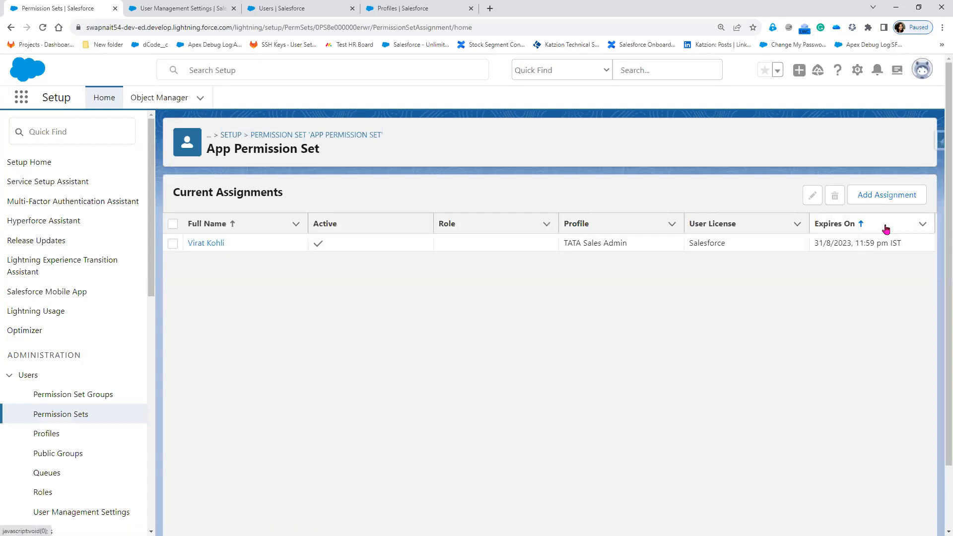
# In a new App Permission Set assignment, select Integration User, the Standard Platform and TATA Sales Admin users, and all Chatter Free users except Chatter Expert
pyautogui.click(886, 199)
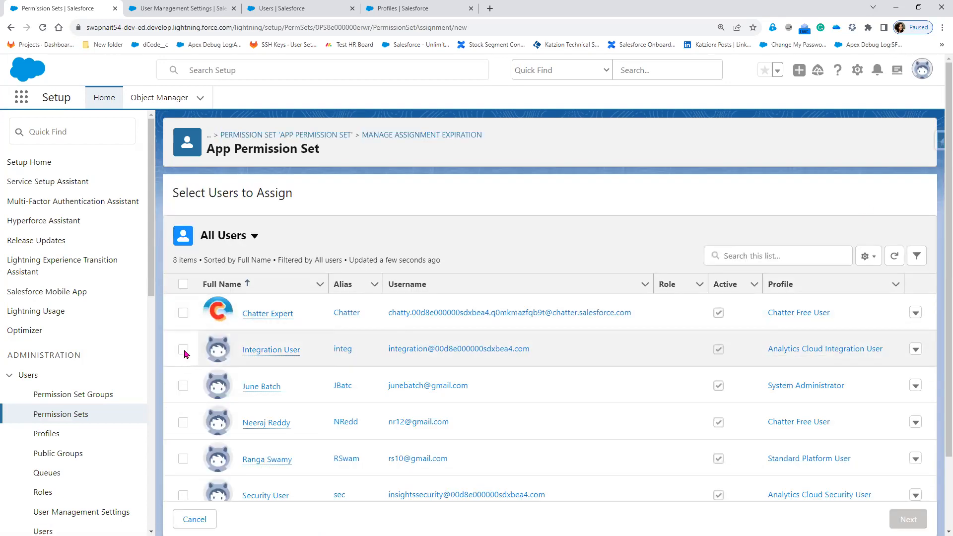
pyautogui.click(183, 350)
pyautogui.click(182, 387)
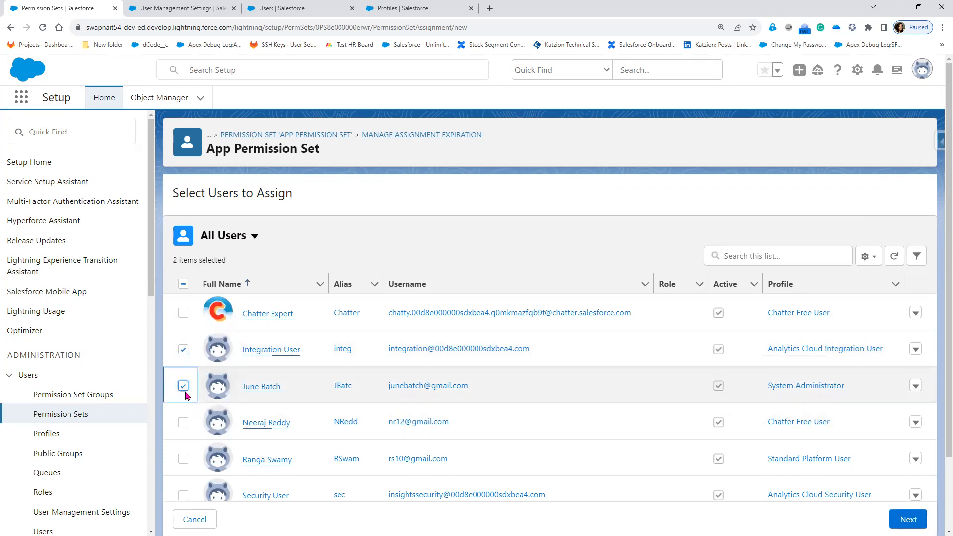
pyautogui.click(186, 393)
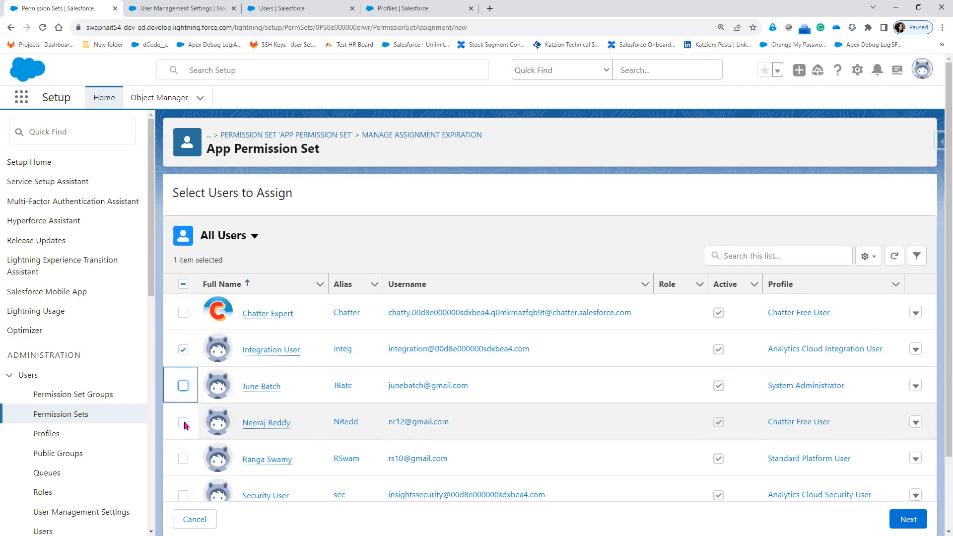
pyautogui.click(183, 423)
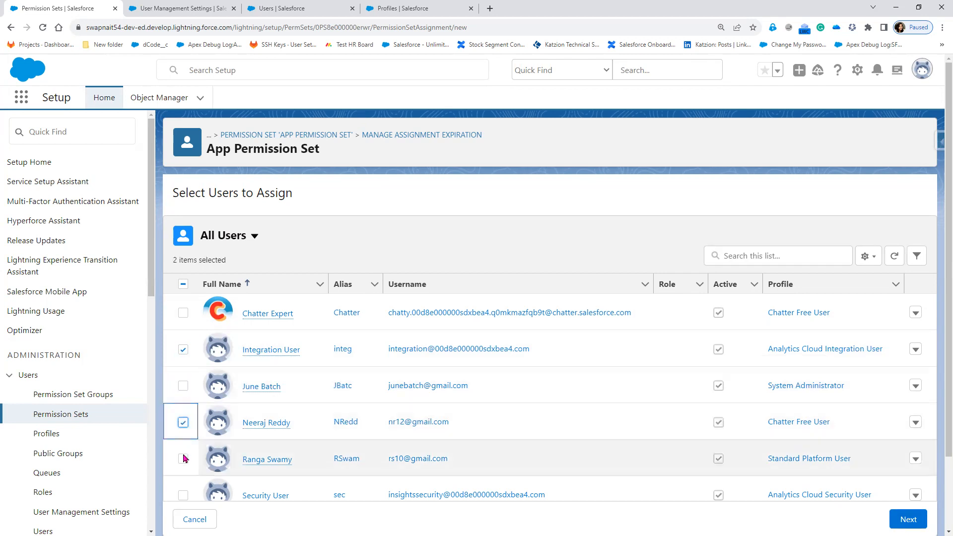
pyautogui.click(183, 459)
pyautogui.scroll(-2, 278, 466)
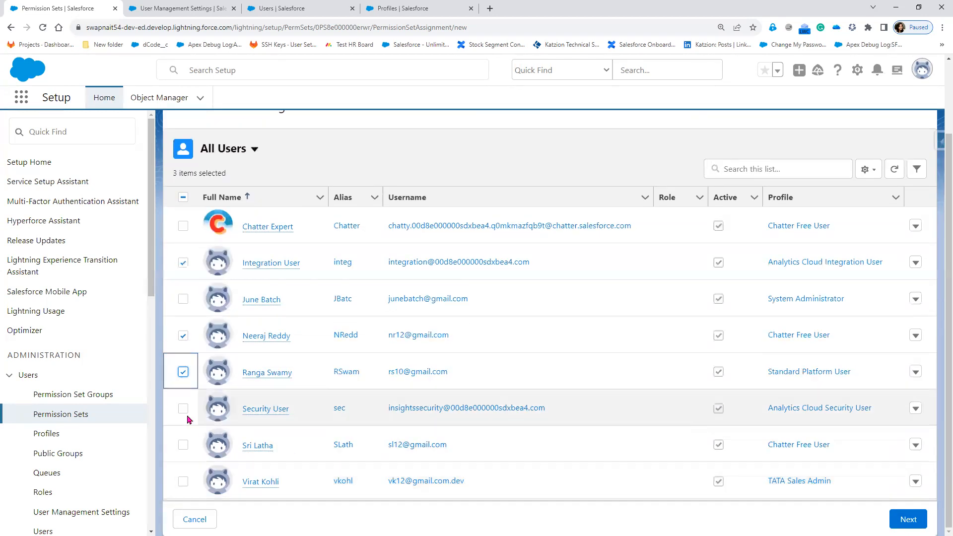
pyautogui.click(184, 410)
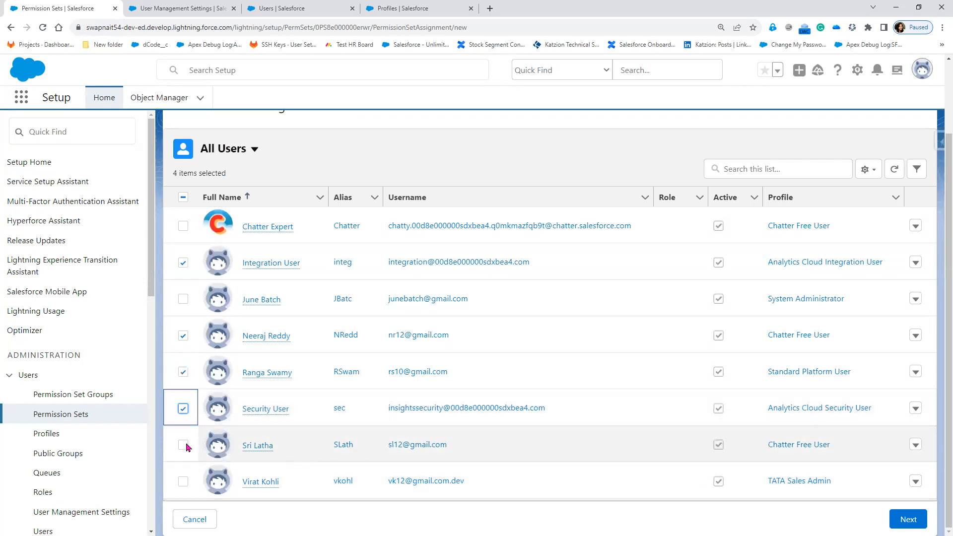
pyautogui.click(184, 445)
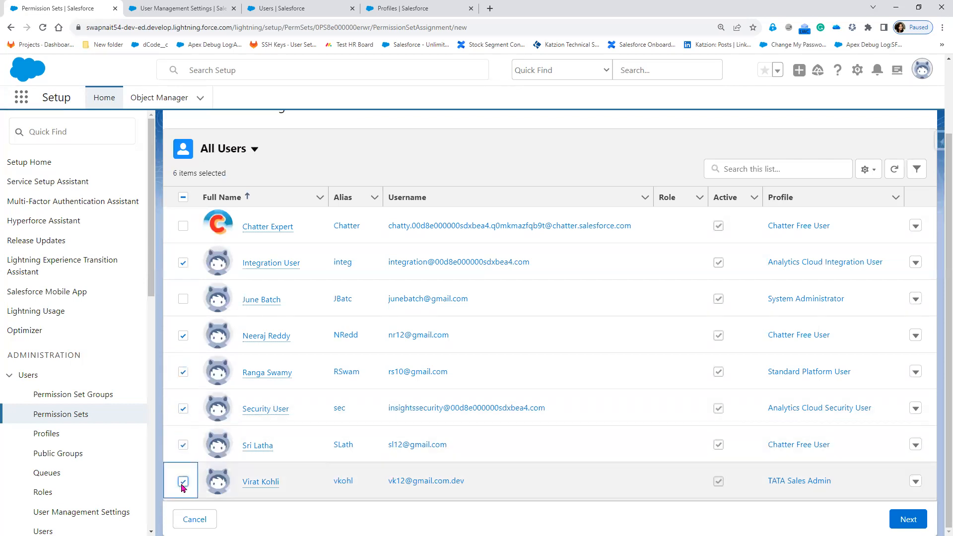
pyautogui.click(185, 410)
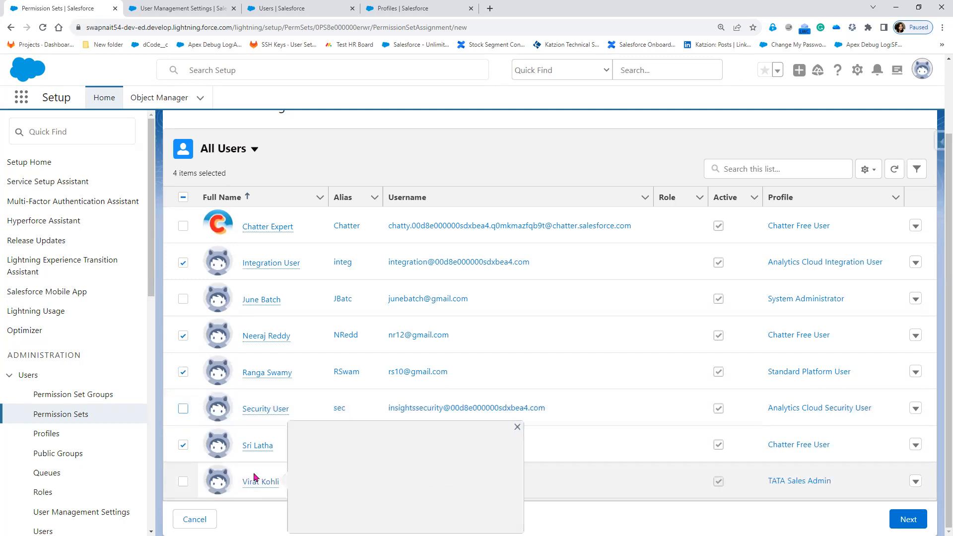
pyautogui.click(183, 482)
# Try to assign App Permission Set to the selected users with no expiration date and review the assignment summary
pyautogui.click(908, 519)
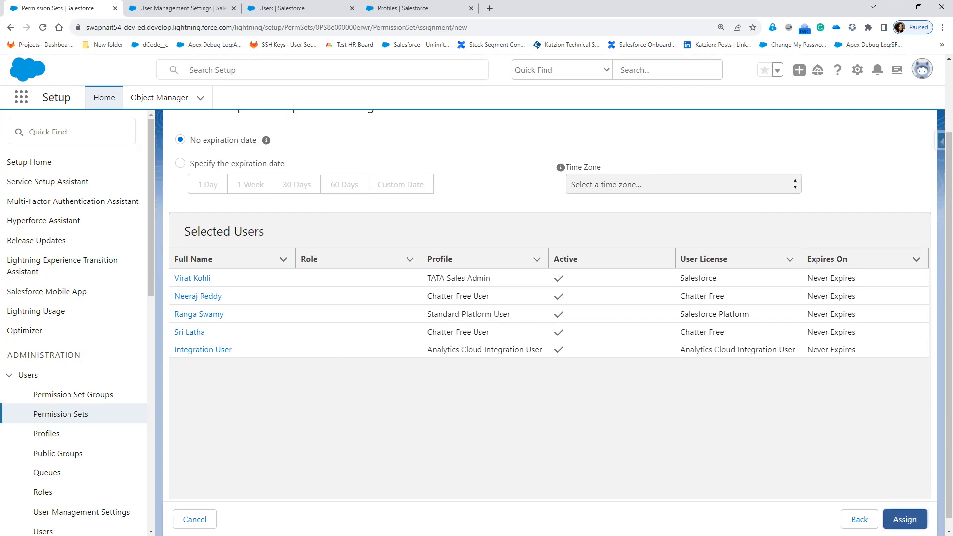
pyautogui.click(905, 519)
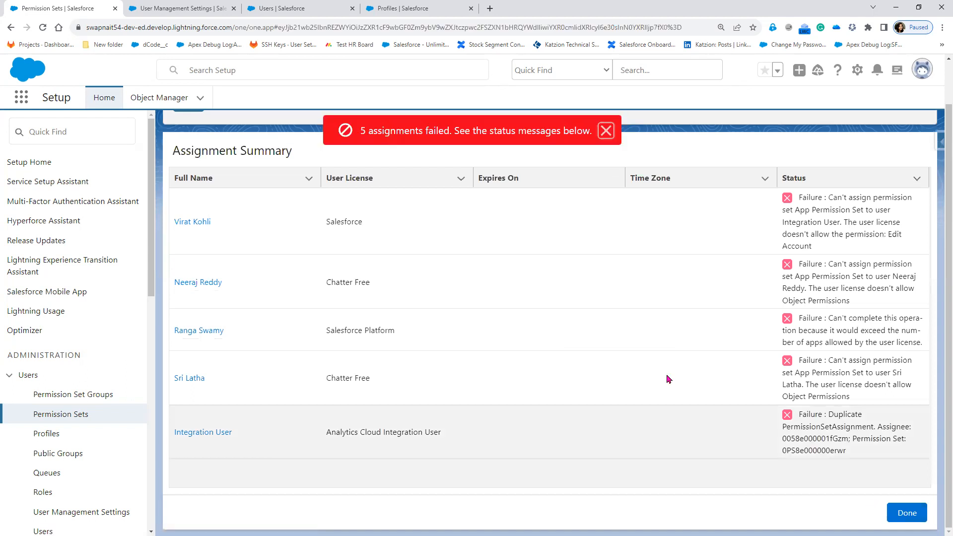
pyautogui.moveTo(369, 130); pyautogui.dragTo(448, 130)
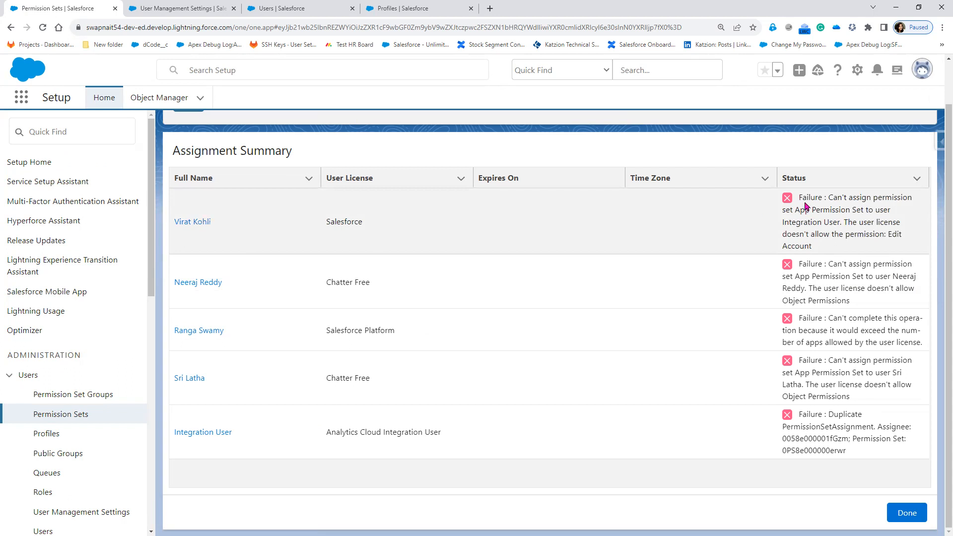
# Examine the status reasons given for each user in the assignment summary, and close the summary
pyautogui.moveTo(827, 195); pyautogui.dragTo(842, 223)
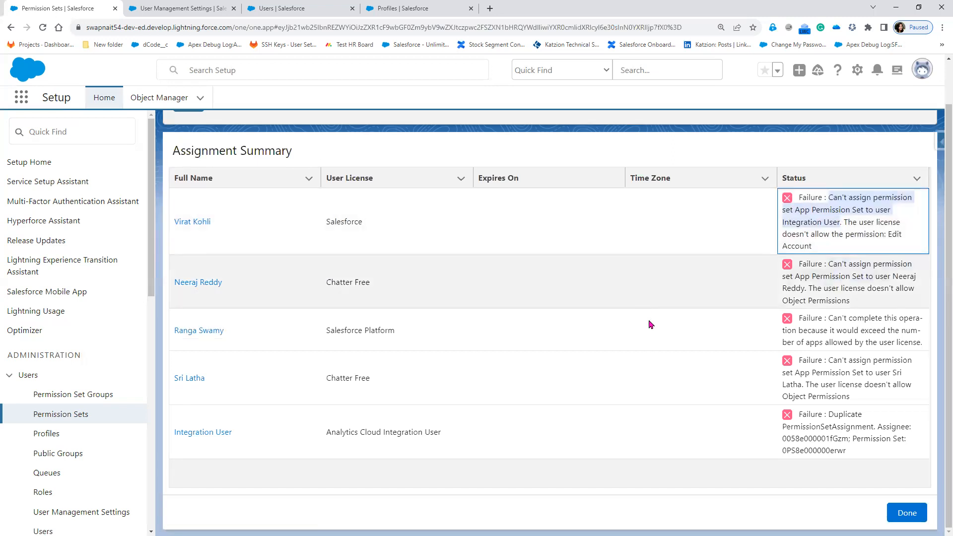
pyautogui.moveTo(850, 268); pyautogui.dragTo(886, 297)
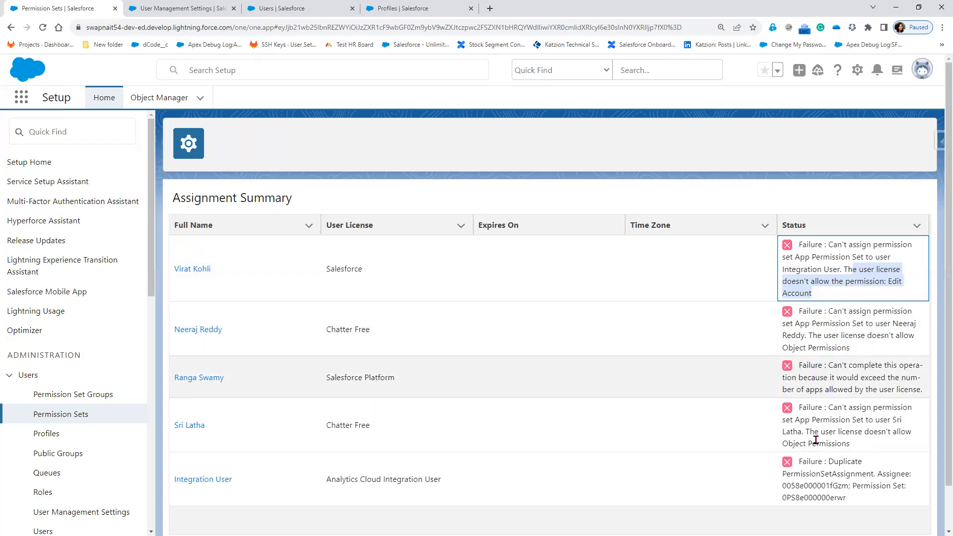
pyautogui.scroll(-1, 844, 446)
pyautogui.scroll(2, 804, 472)
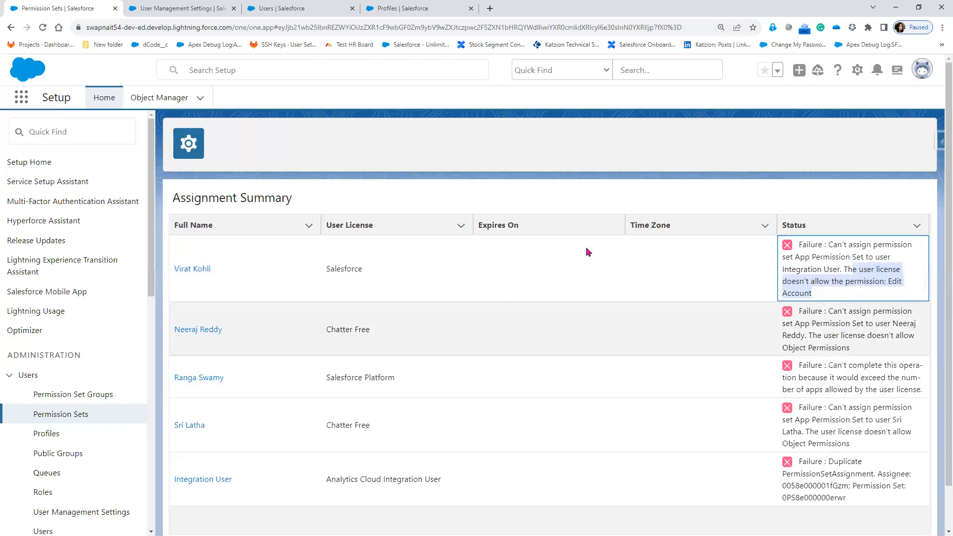
pyautogui.scroll(-2, 804, 412)
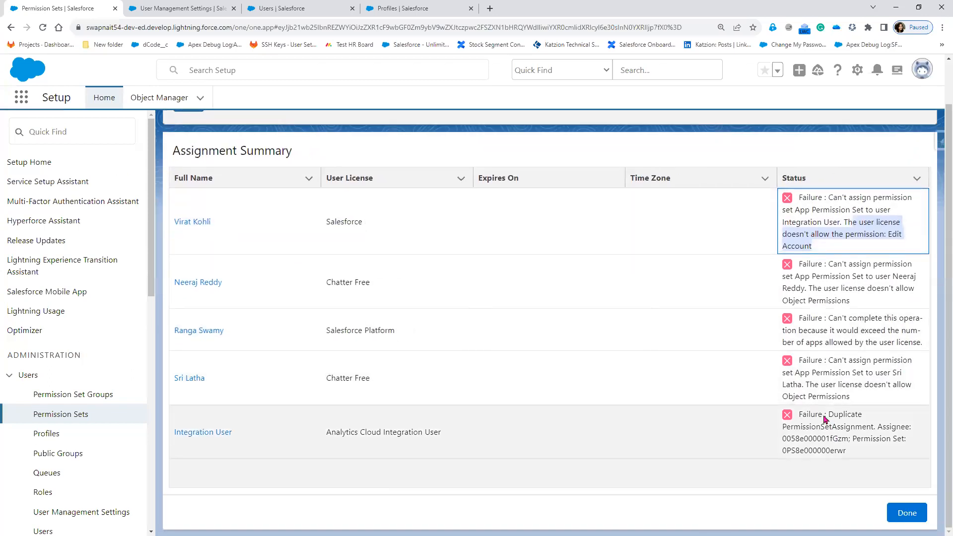
pyautogui.click(907, 512)
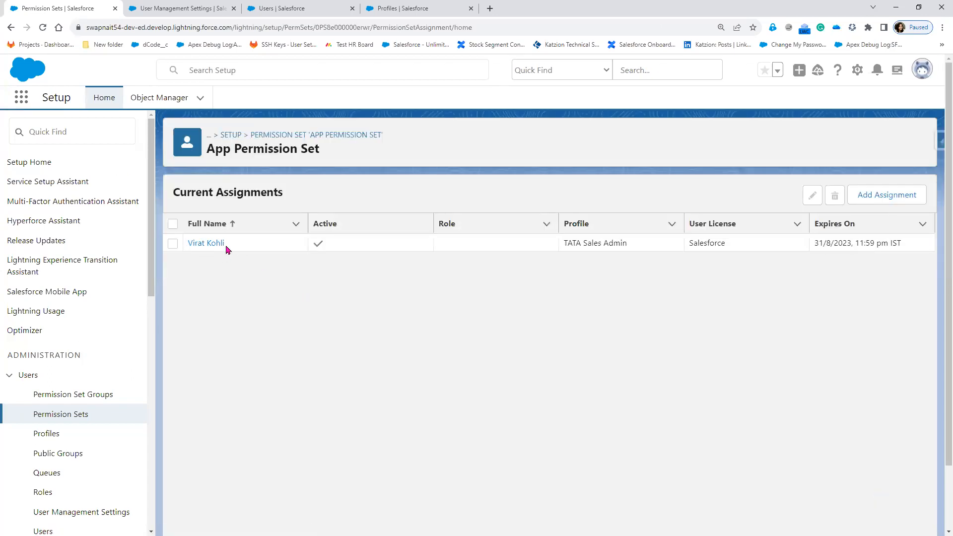
# Try to assign App Permission Set to the TATA Sales Admin user again with no expiration date, and close the summary
pyautogui.click(885, 201)
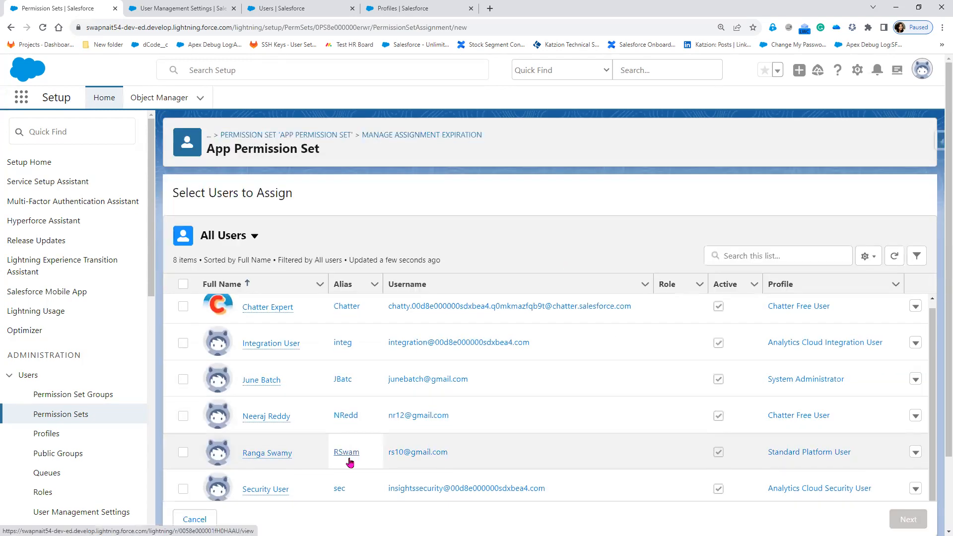
pyautogui.scroll(-5, 217, 481)
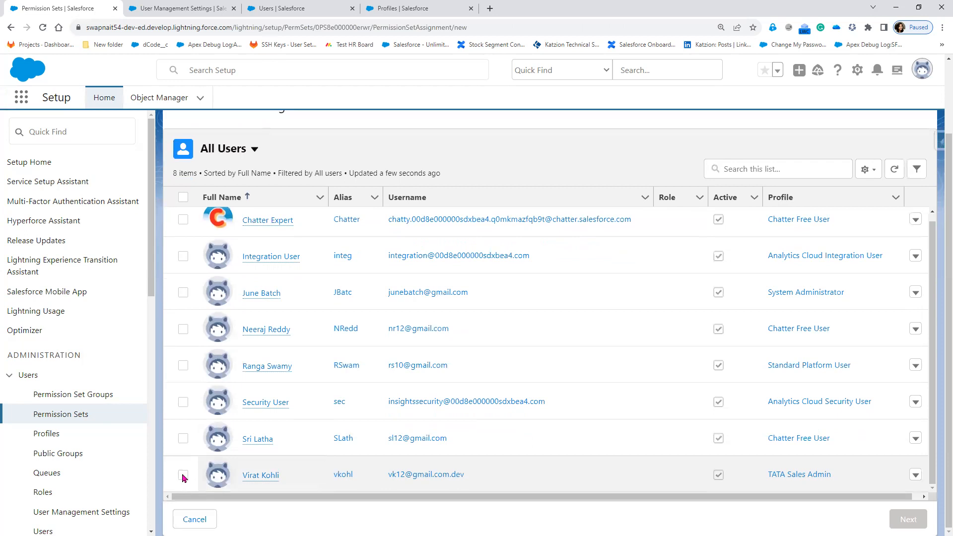
pyautogui.click(183, 475)
pyautogui.click(908, 519)
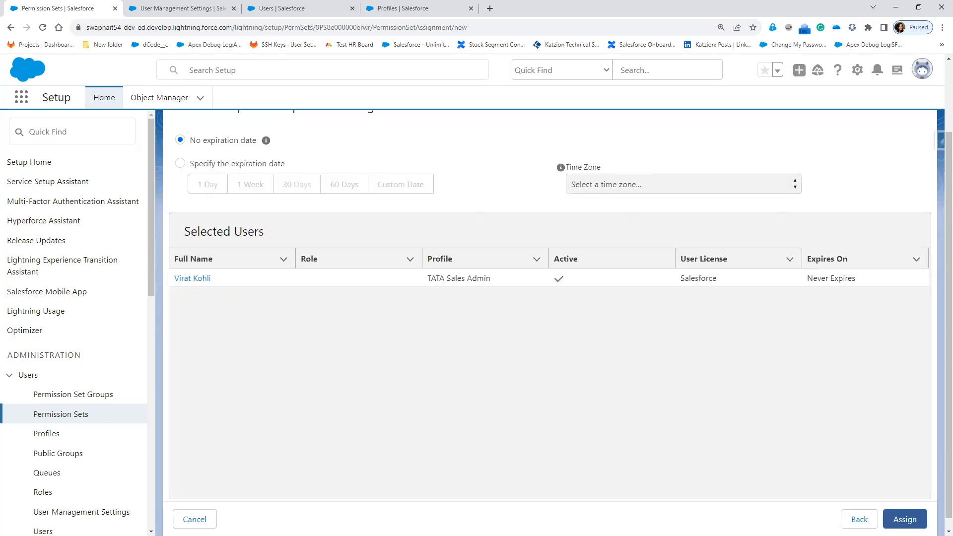
pyautogui.click(900, 518)
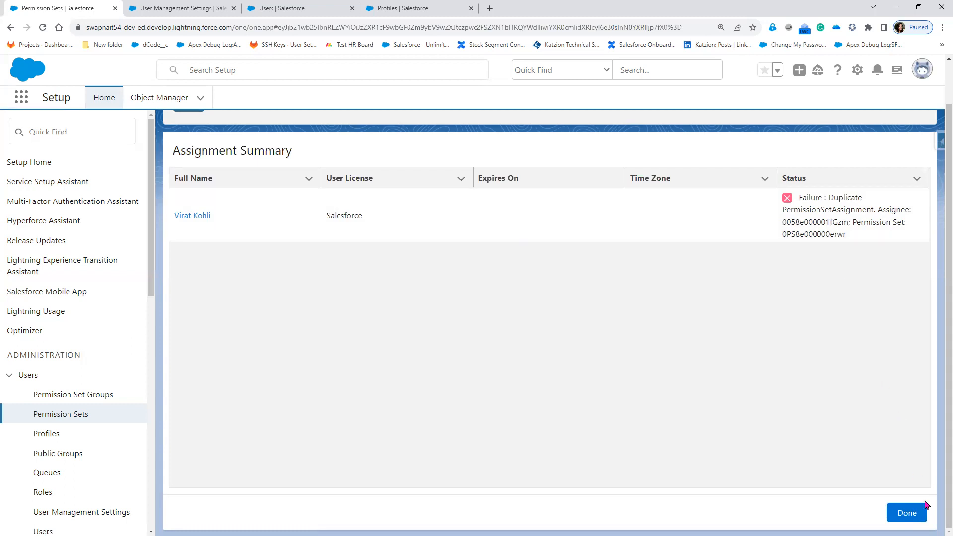
pyautogui.click(907, 513)
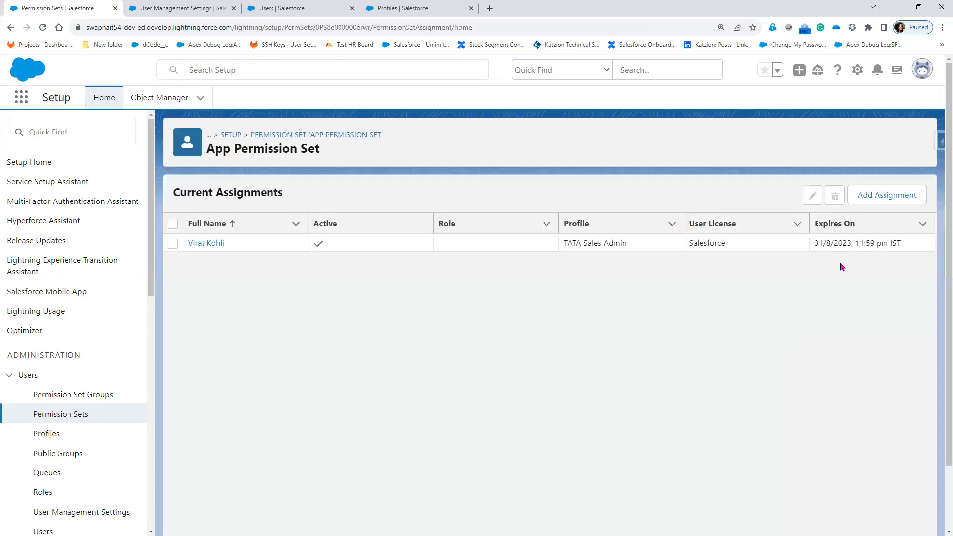
# Try to assign App Permission Set to the Standard Platform user with no expiration date, and review the status reason and user license
pyautogui.click(891, 195)
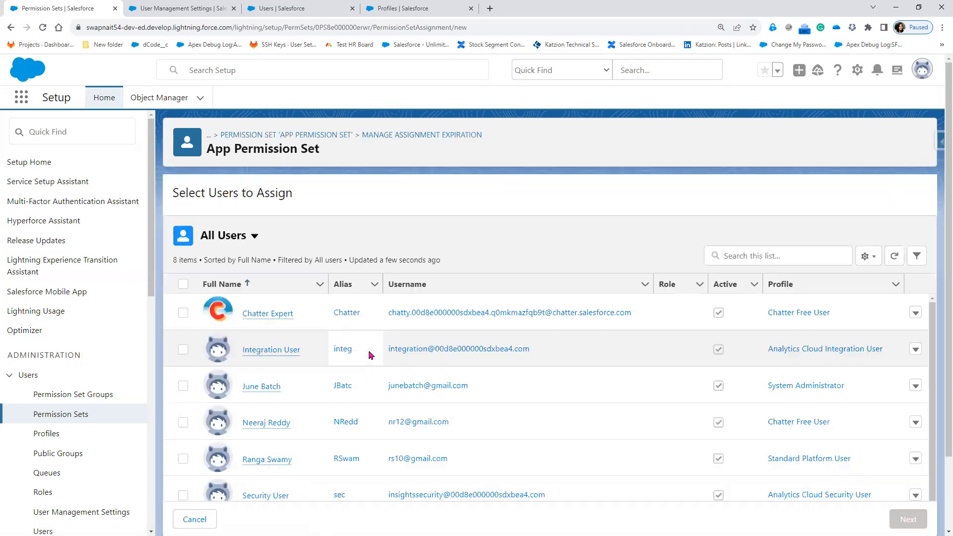
pyautogui.scroll(-2, 400, 382)
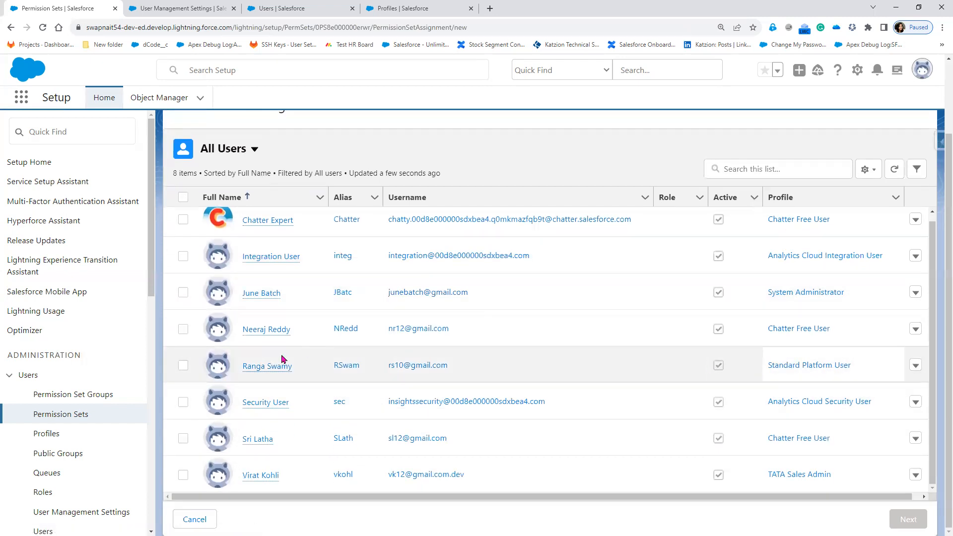
pyautogui.click(184, 367)
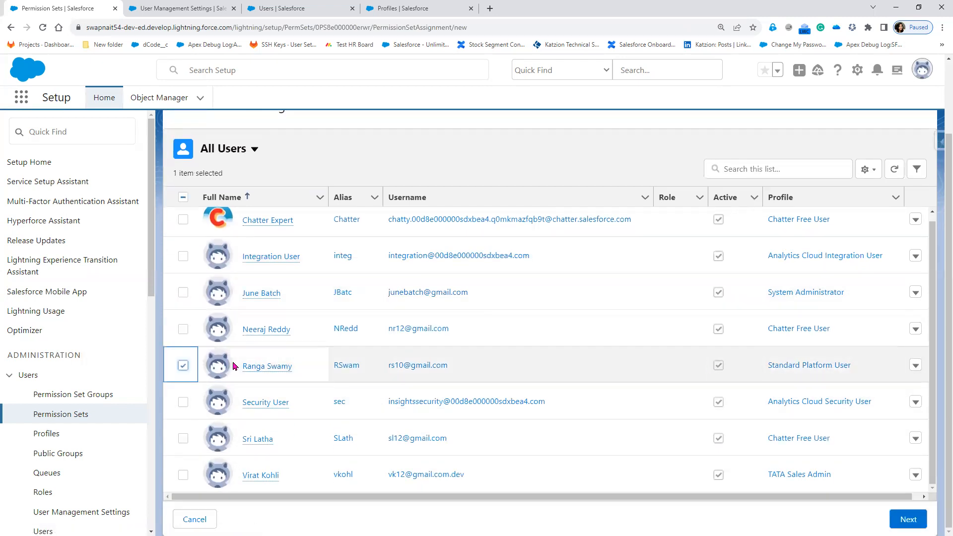
pyautogui.click(901, 519)
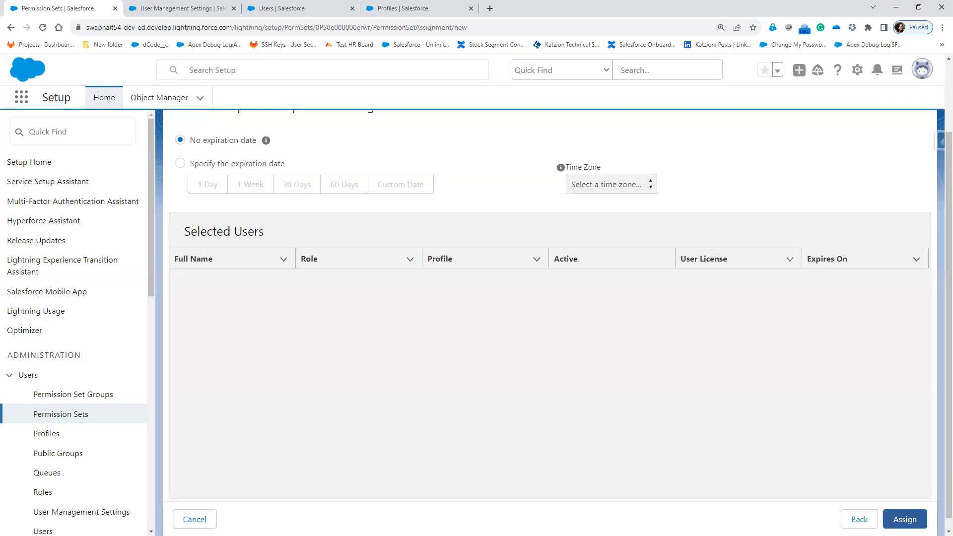
pyautogui.click(904, 519)
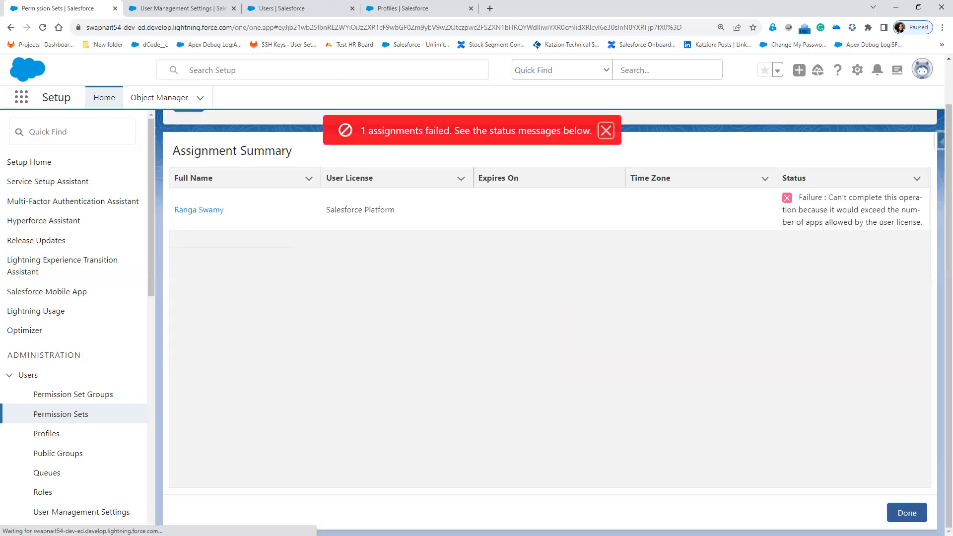
pyautogui.moveTo(827, 199); pyautogui.dragTo(908, 202)
pyautogui.moveTo(830, 214); pyautogui.dragTo(925, 229)
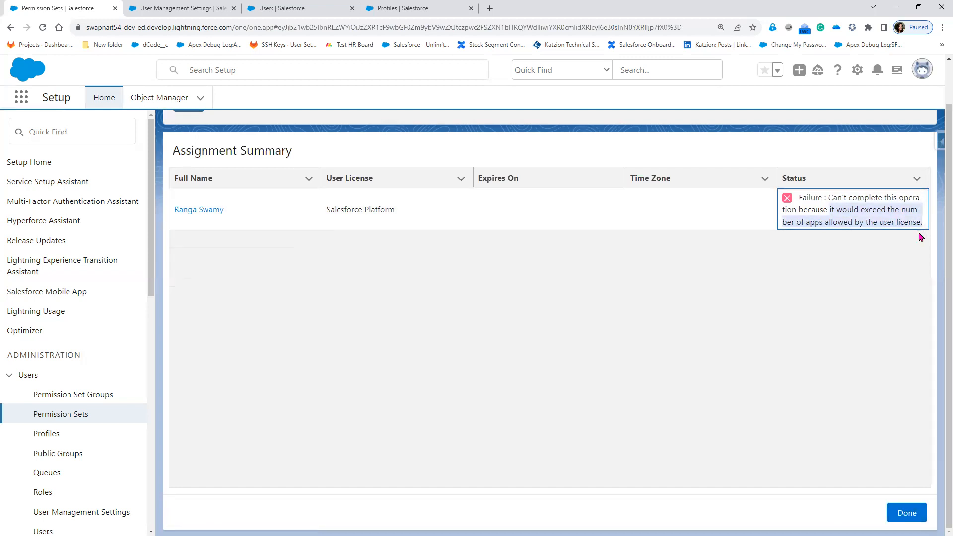
pyautogui.moveTo(326, 211); pyautogui.dragTo(413, 217)
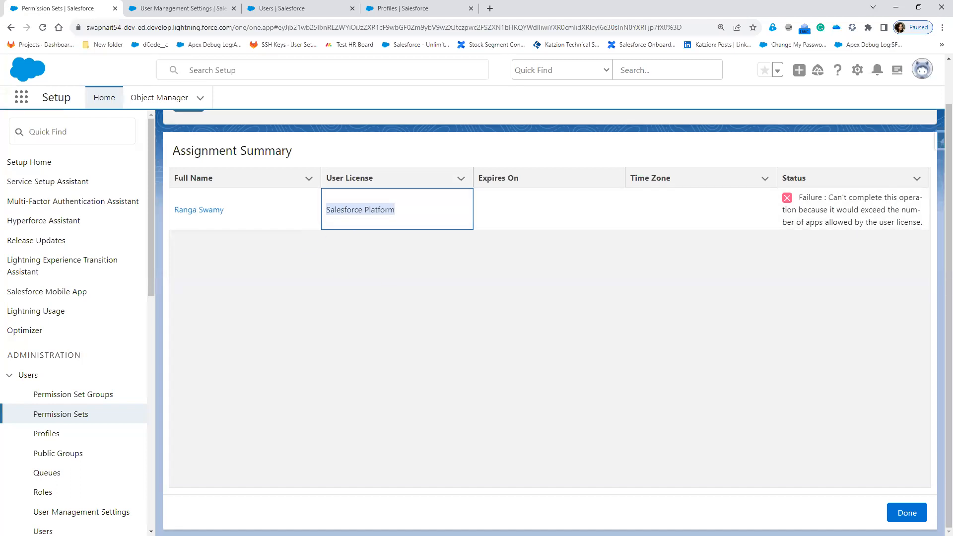
pyautogui.click(908, 509)
# Assign App Permission Set to the System Administrator user with no expiration date
pyautogui.click(868, 194)
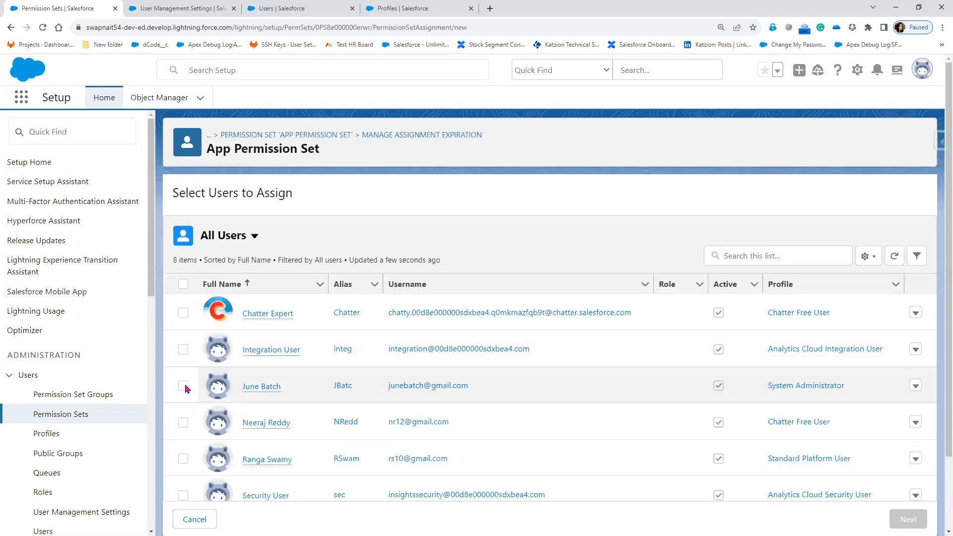
pyautogui.click(183, 386)
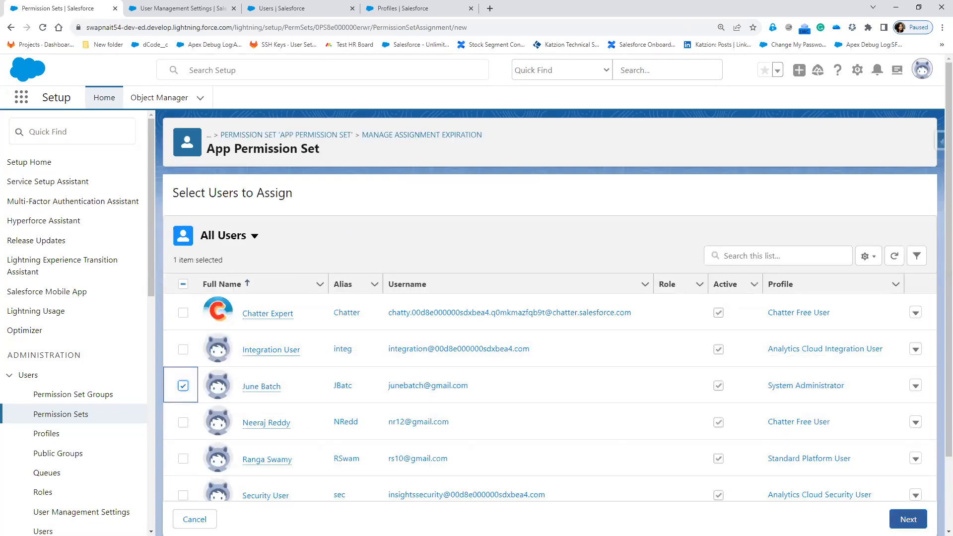
pyautogui.click(909, 519)
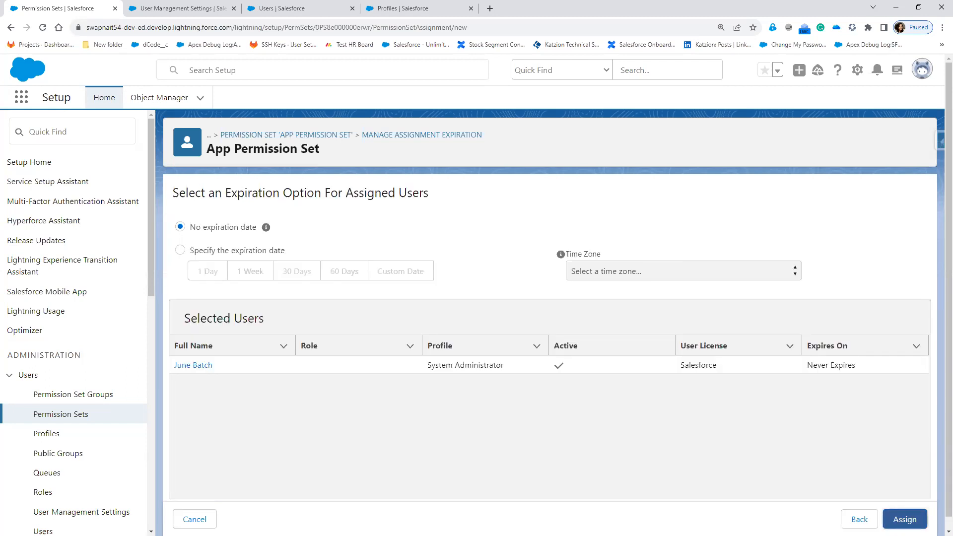
pyautogui.click(907, 523)
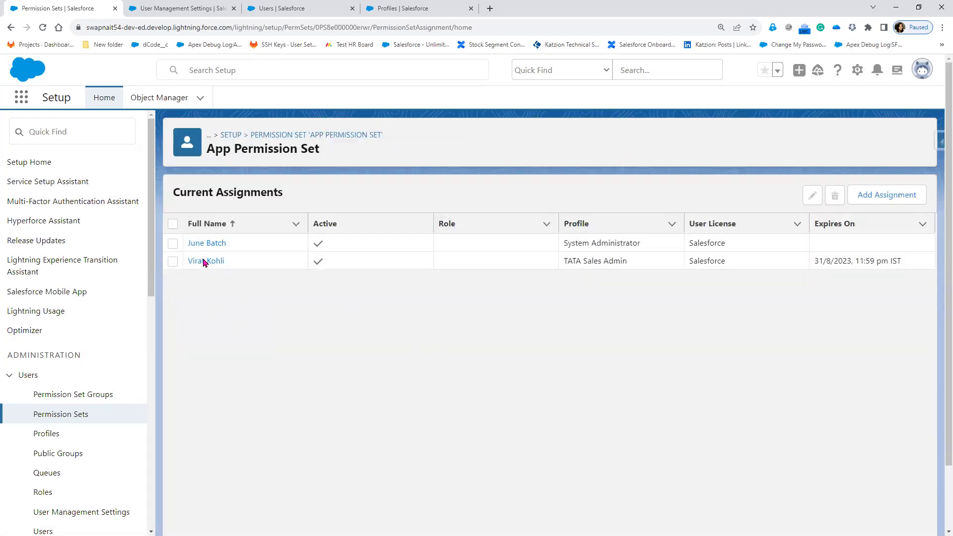
# Remove the System Administrator user's assignment from App Permission Set
pyautogui.click(173, 243)
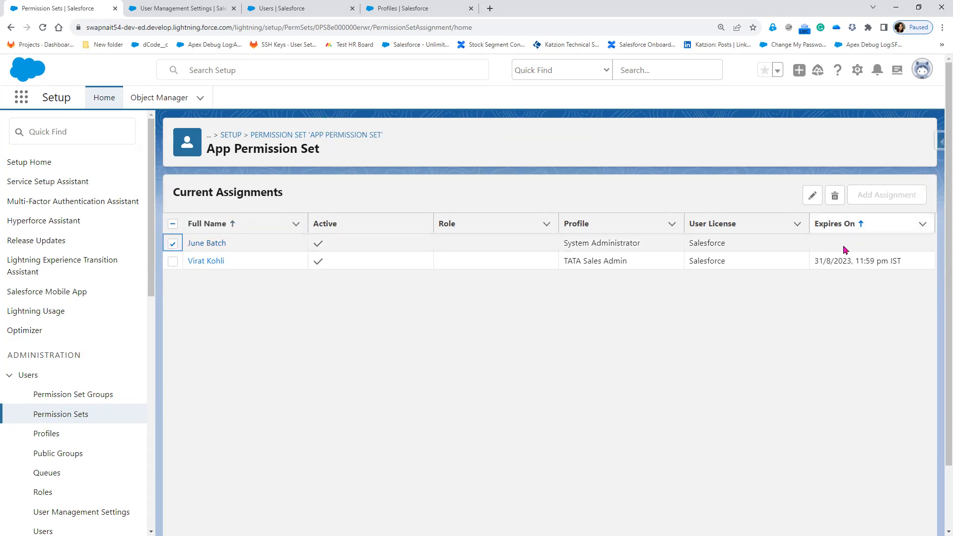
pyautogui.click(836, 197)
pyautogui.click(639, 327)
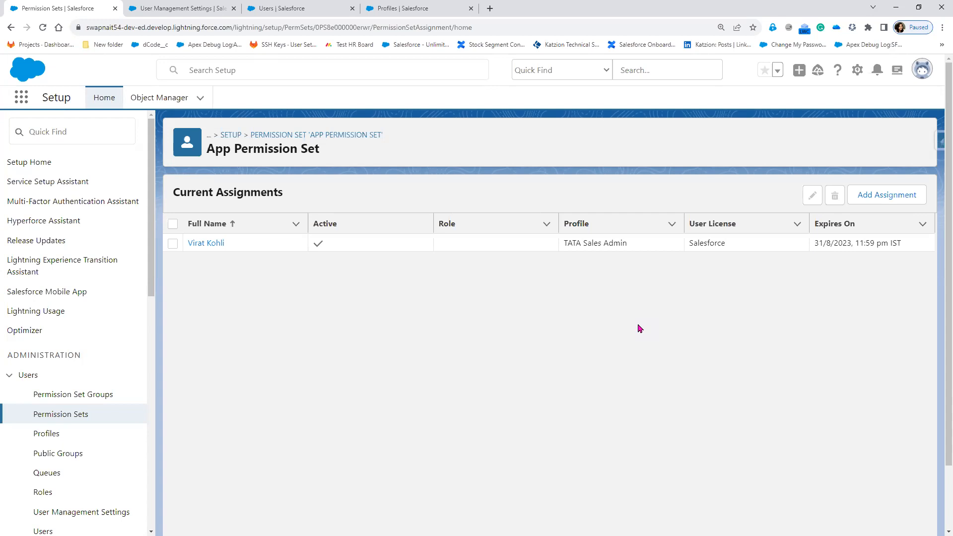
# Check the TATA Sales Admin user's license on the user detail page and return to App Permission Set's current assignments
pyautogui.click(323, 9)
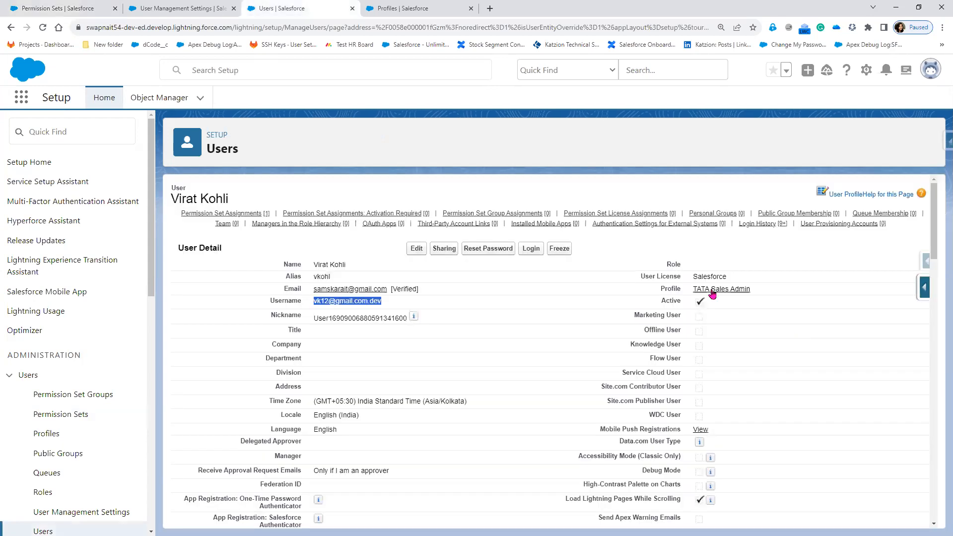
pyautogui.doubleClick(695, 276)
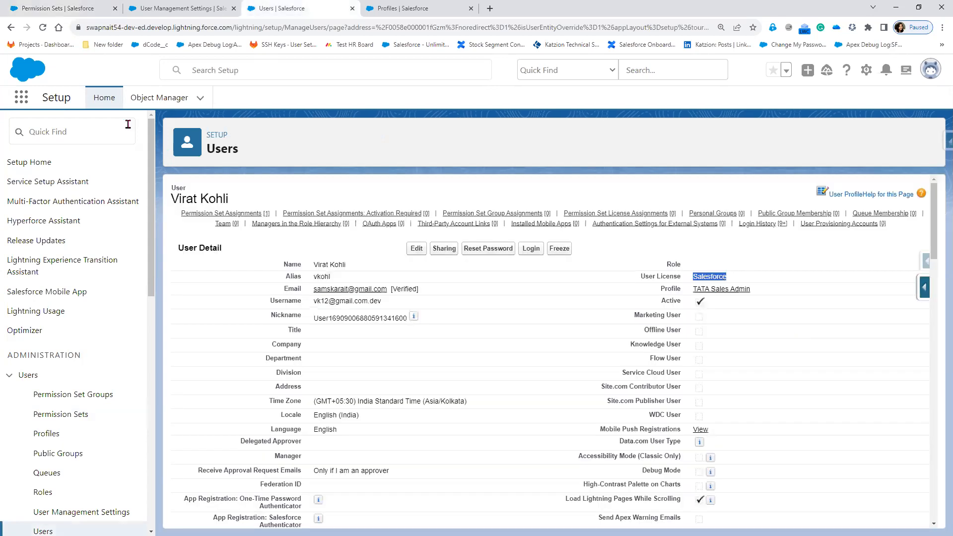
pyautogui.click(71, 9)
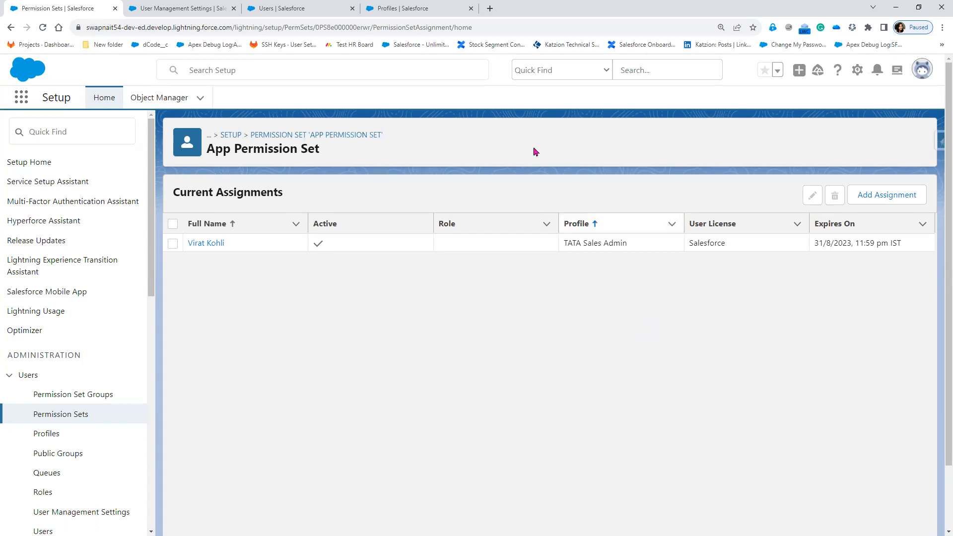
pyautogui.click(293, 9)
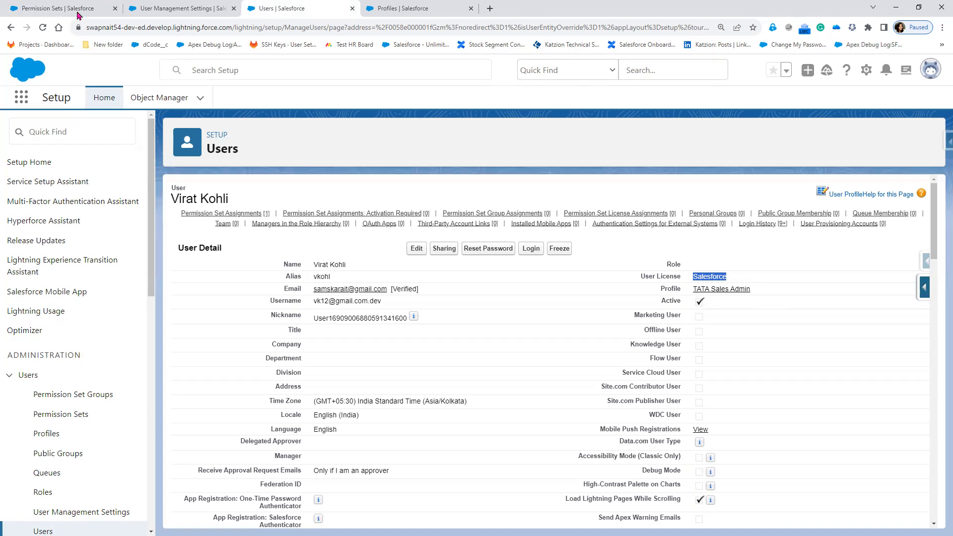
pyautogui.click(147, 8)
pyautogui.click(62, 8)
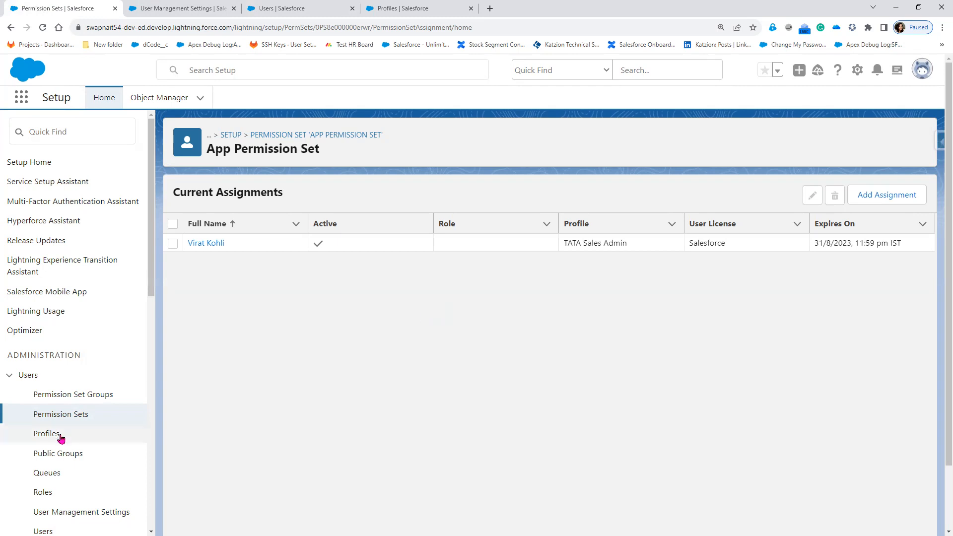
# Open the Permission Sets list, switch to the PowerPoint slide show and reveal the next point on the Properties of Permission set slide
pyautogui.click(71, 414)
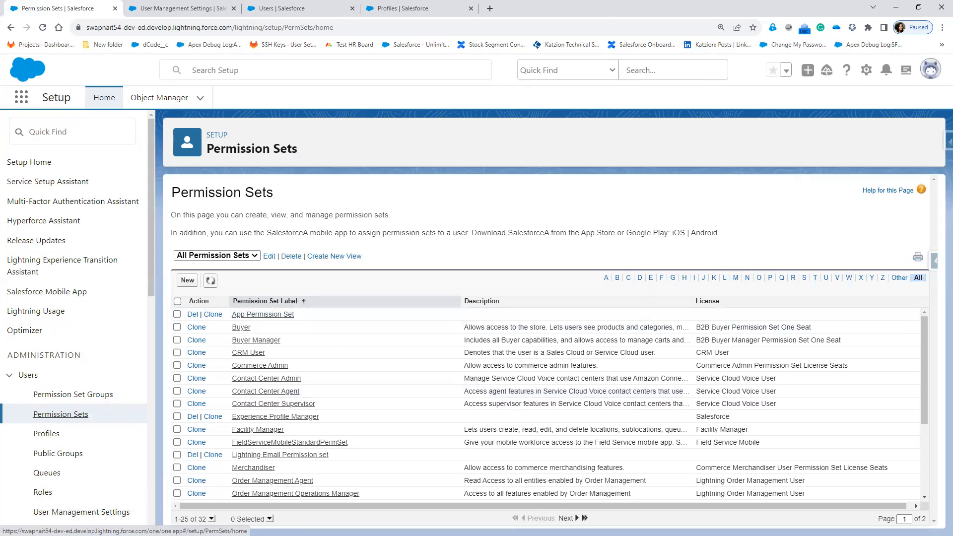
pyautogui.hotkey('alt', 'Tab')
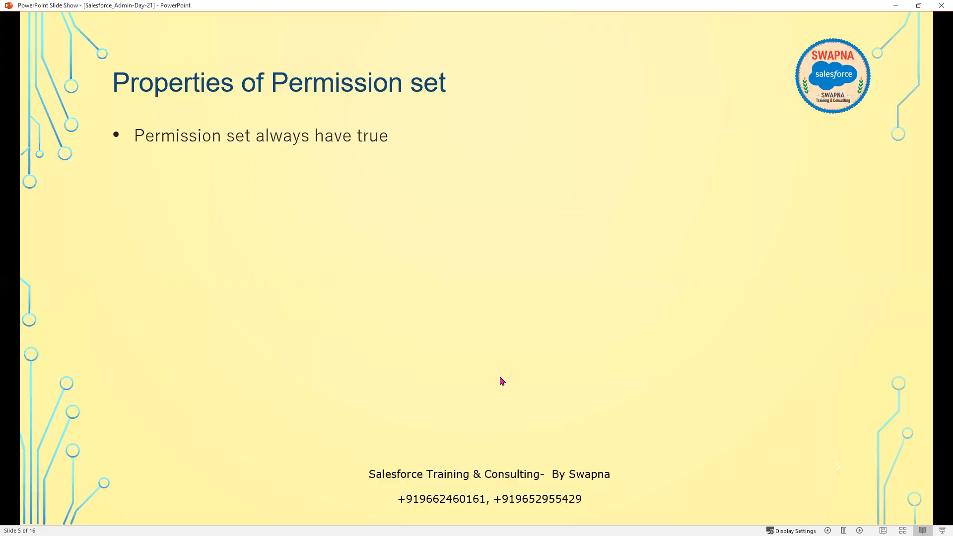
pyautogui.press('Right')
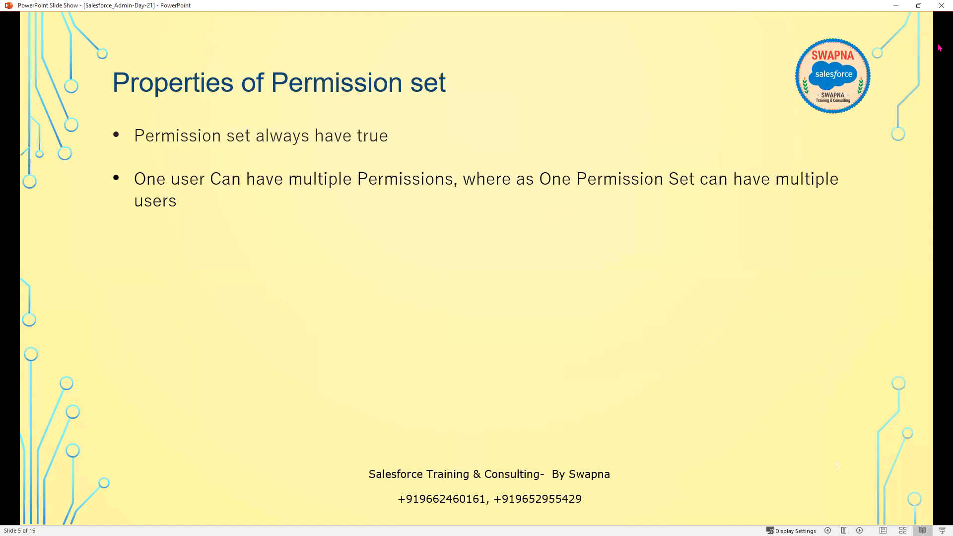
# Switch to Salesforce, add the Queue Manager permission set to the TATA Sales Admin user and view the user's permission set assignments
pyautogui.click(895, 5)
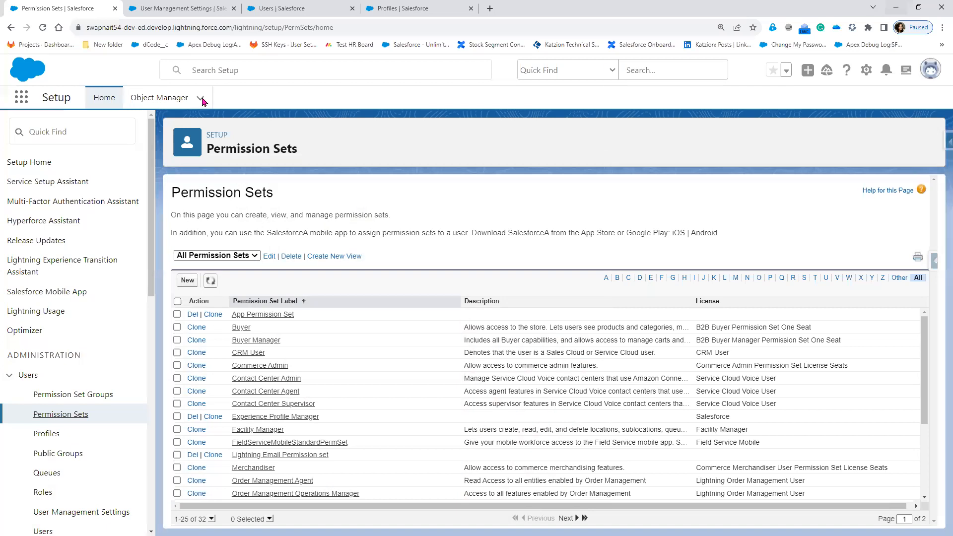
pyautogui.click(318, 9)
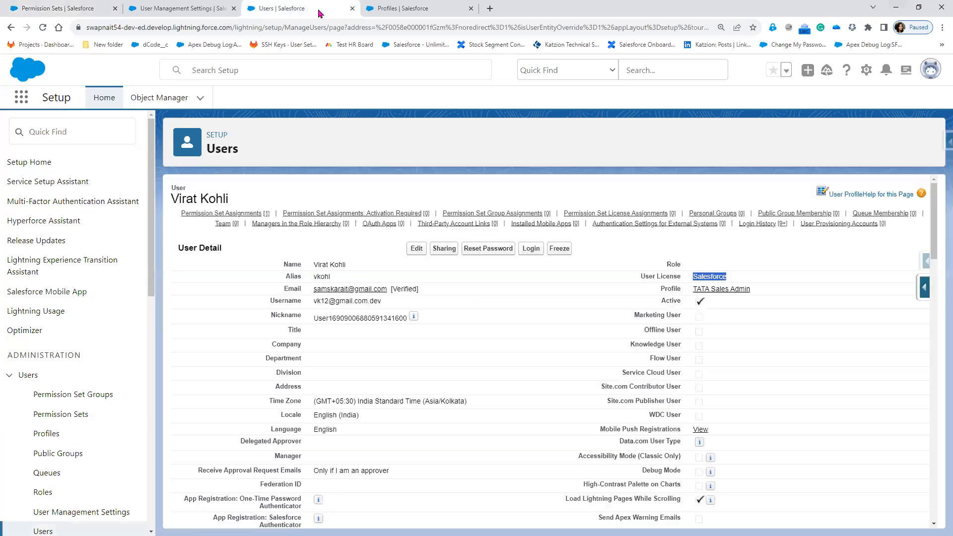
pyautogui.click(196, 215)
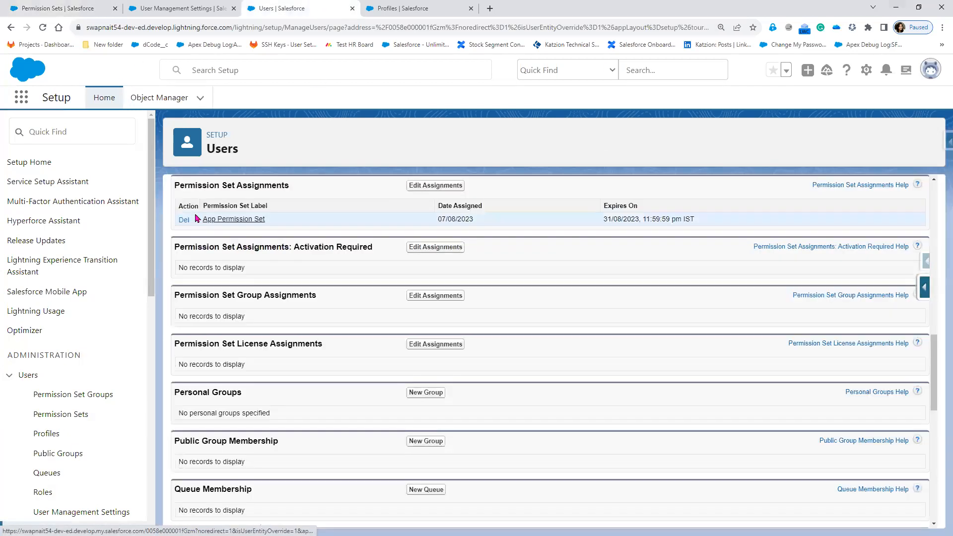
pyautogui.click(442, 186)
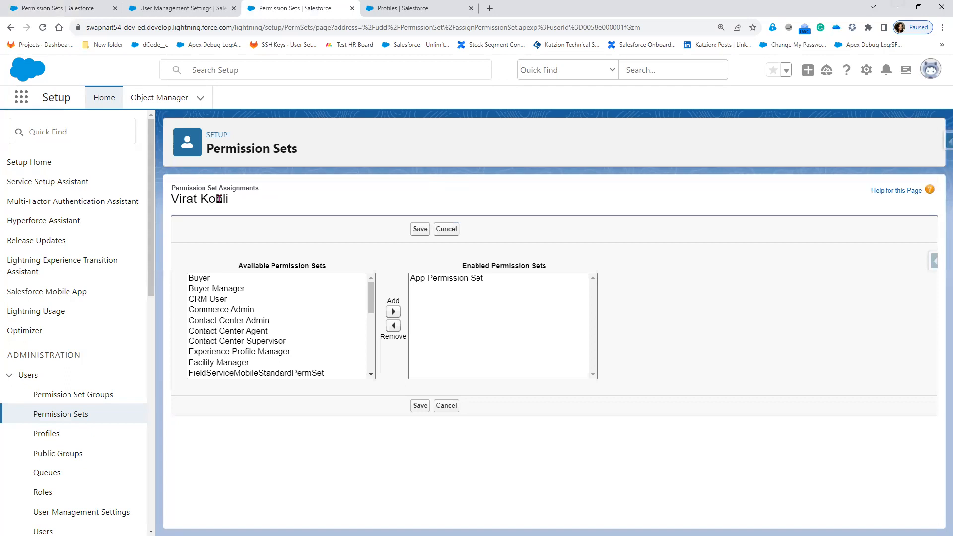
pyautogui.moveTo(232, 200); pyautogui.dragTo(152, 203)
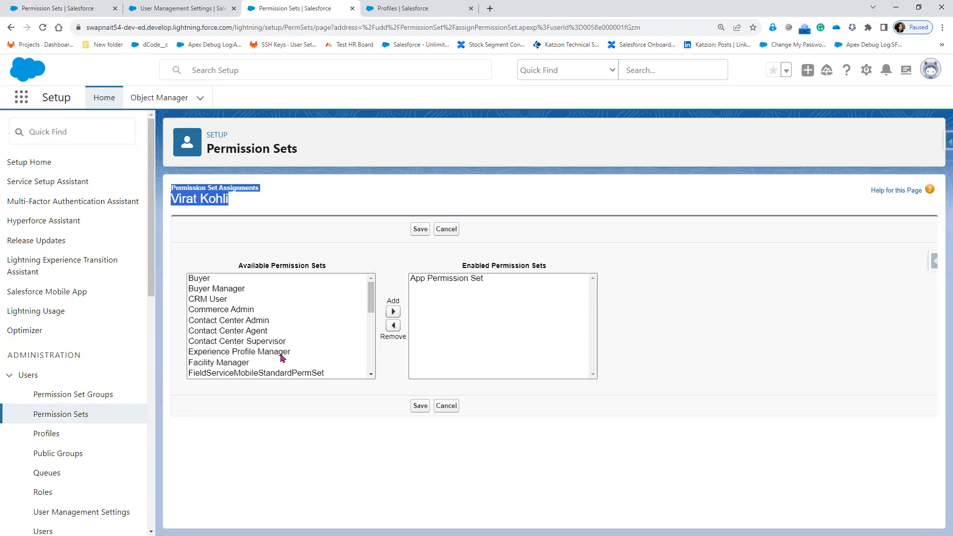
pyautogui.scroll(-3, 239, 377)
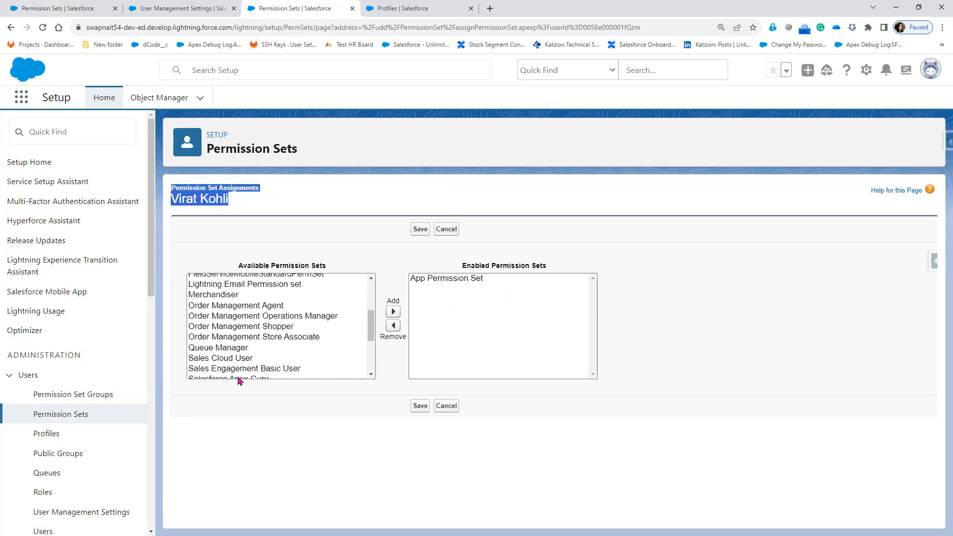
pyautogui.click(239, 350)
pyautogui.click(393, 313)
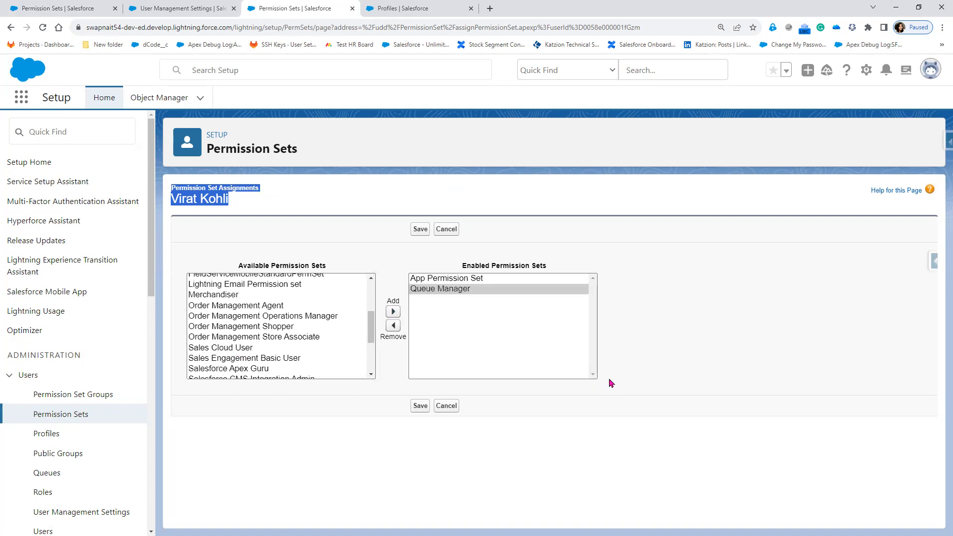
pyautogui.click(419, 230)
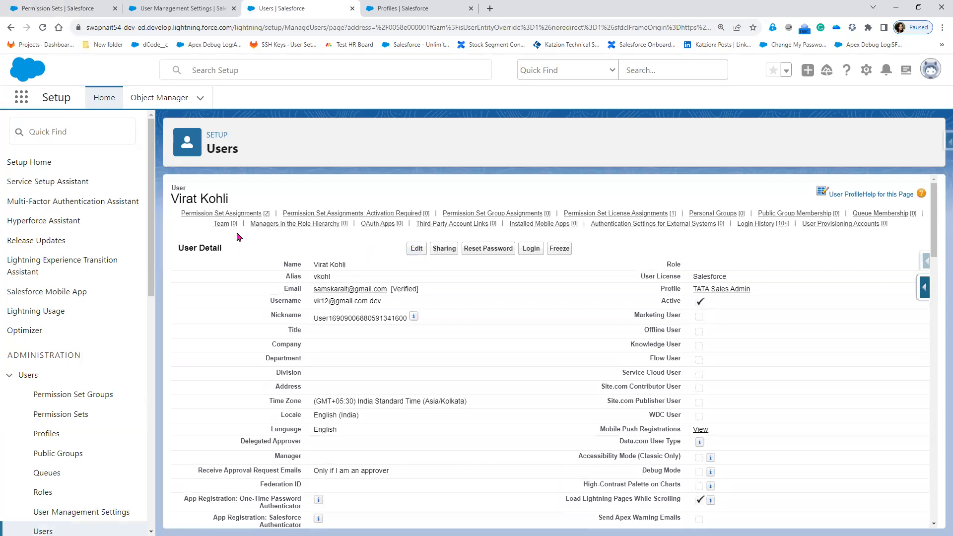
pyautogui.click(234, 213)
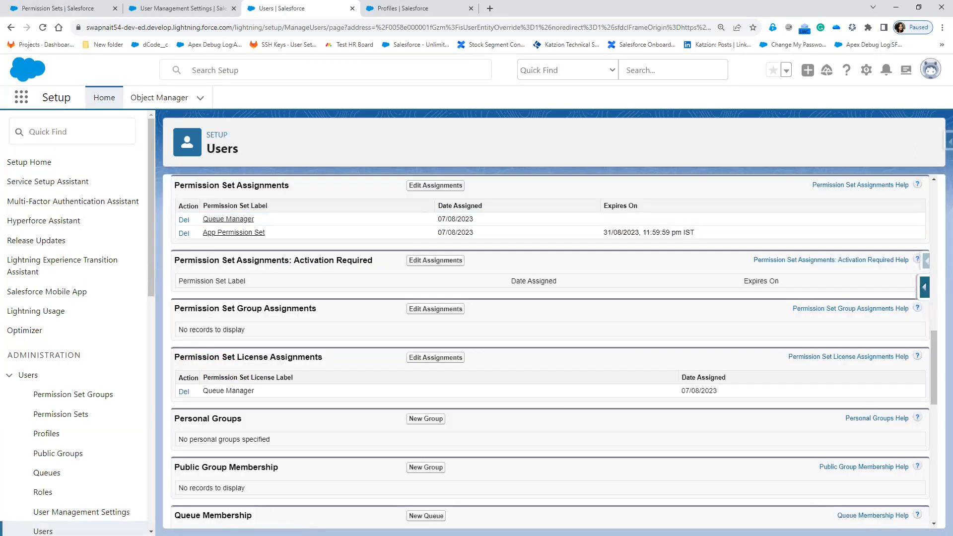
# Reveal the next two points on the Properties of Permission set slide in PowerPoint, checking the user's detail page in Salesforce between them
pyautogui.hotkey('alt', 'Tab')
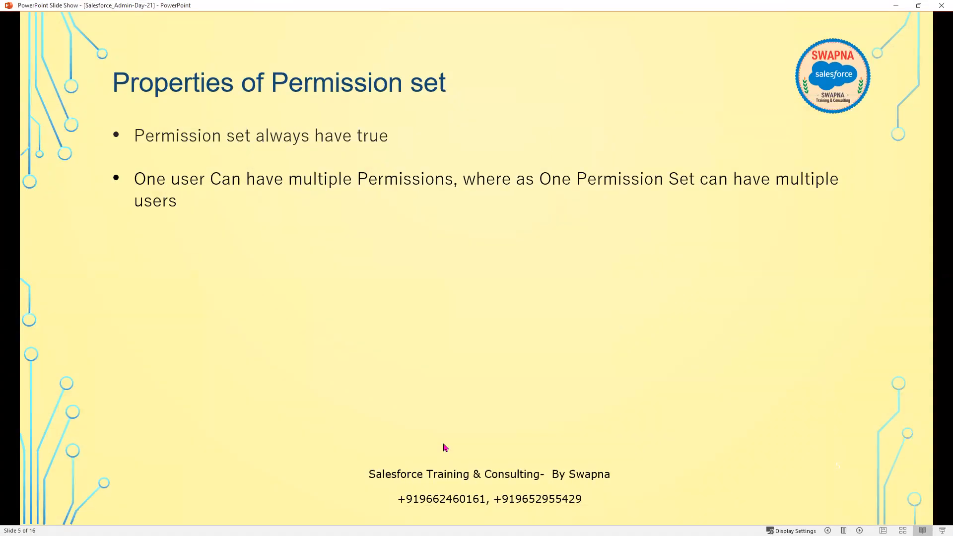
pyautogui.press('Right')
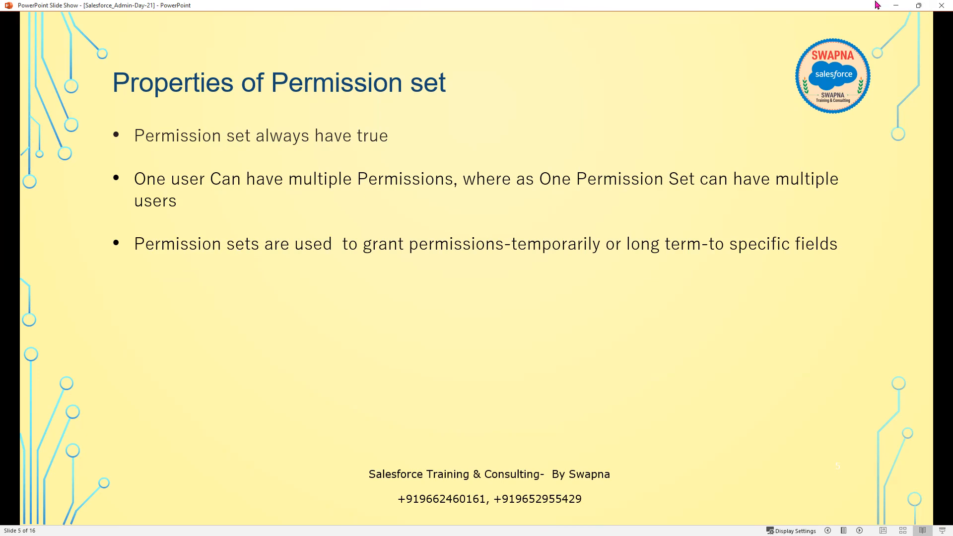
pyautogui.click(894, 7)
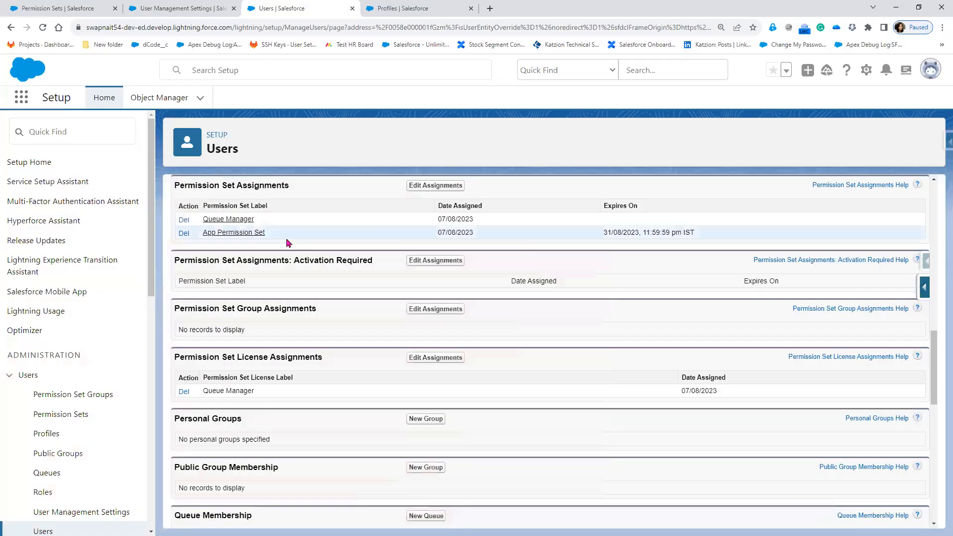
pyautogui.scroll(12, 457, 229)
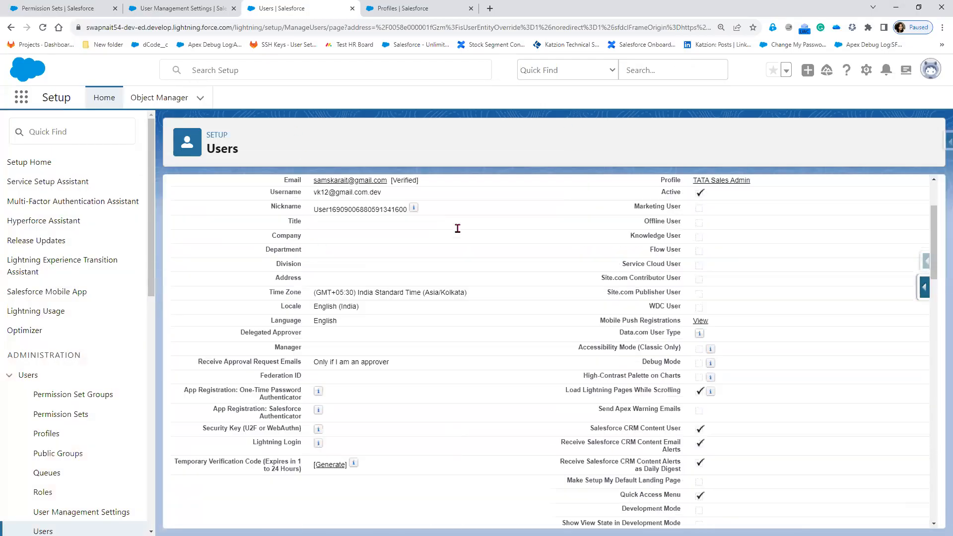
pyautogui.moveTo(212, 218)
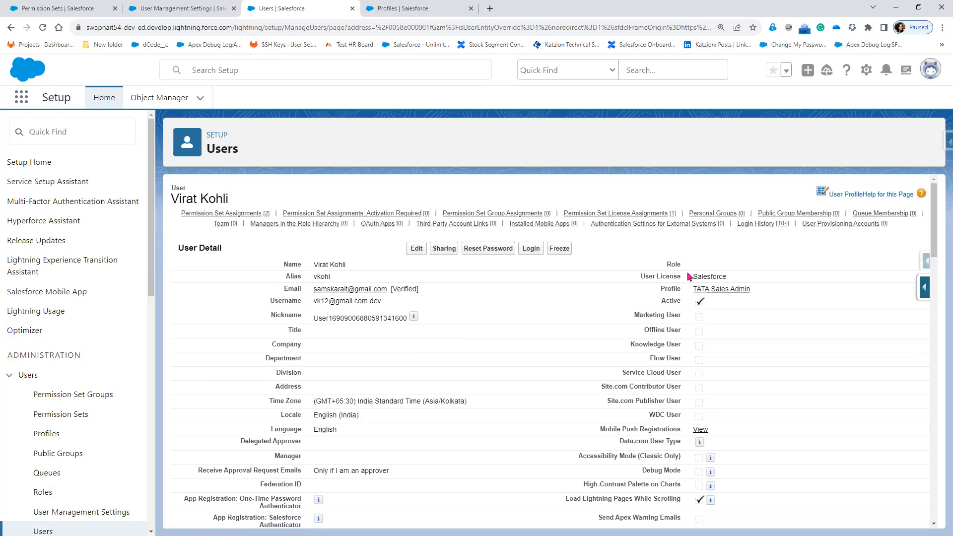
pyautogui.hotkey('alt', 'Tab')
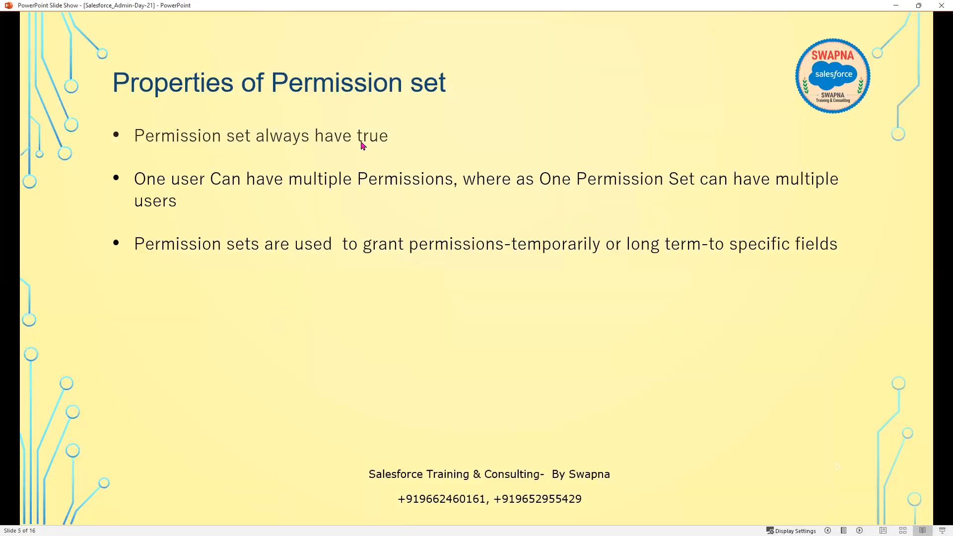
pyautogui.click(223, 415)
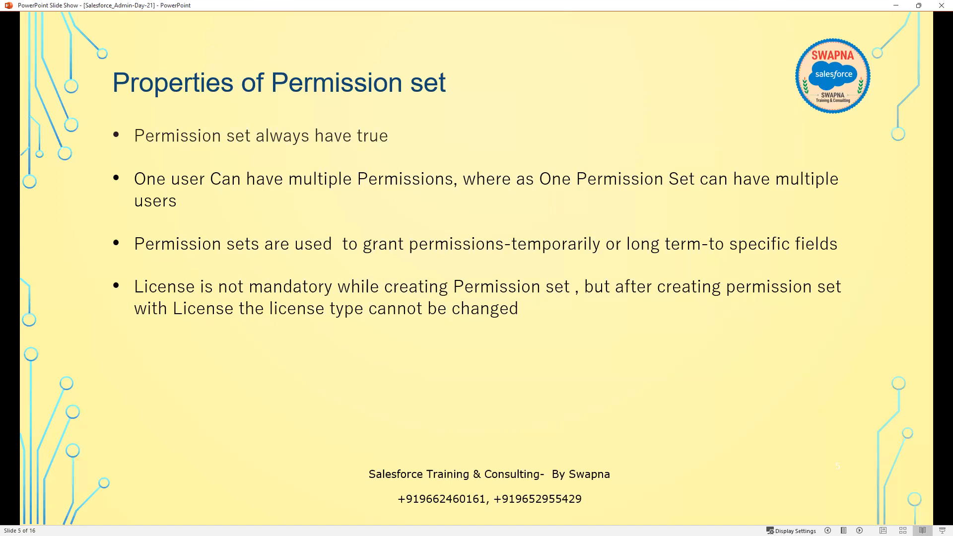
# Switch to Salesforce and create a permission set labelled Dummy Permission Set with the Sales User license
pyautogui.click(896, 5)
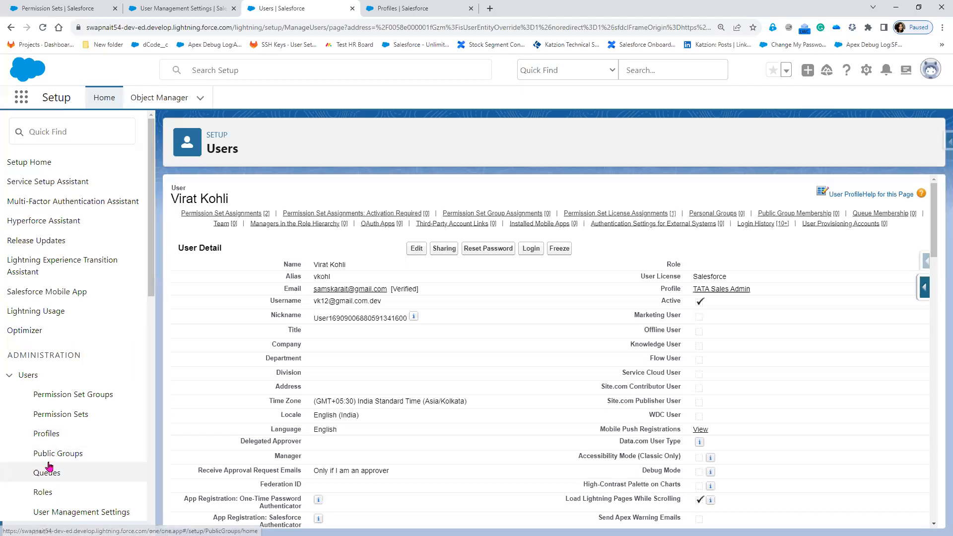
pyautogui.click(67, 420)
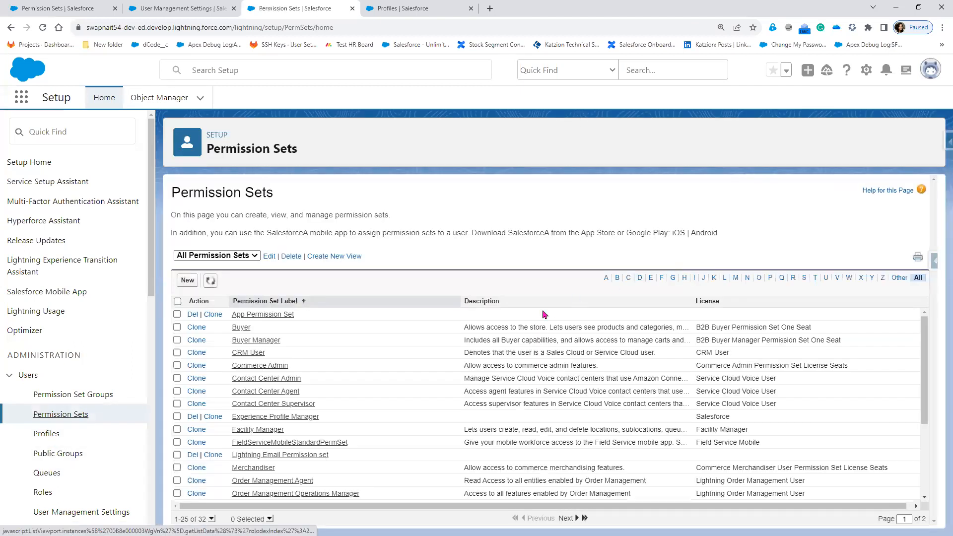
pyautogui.click(188, 281)
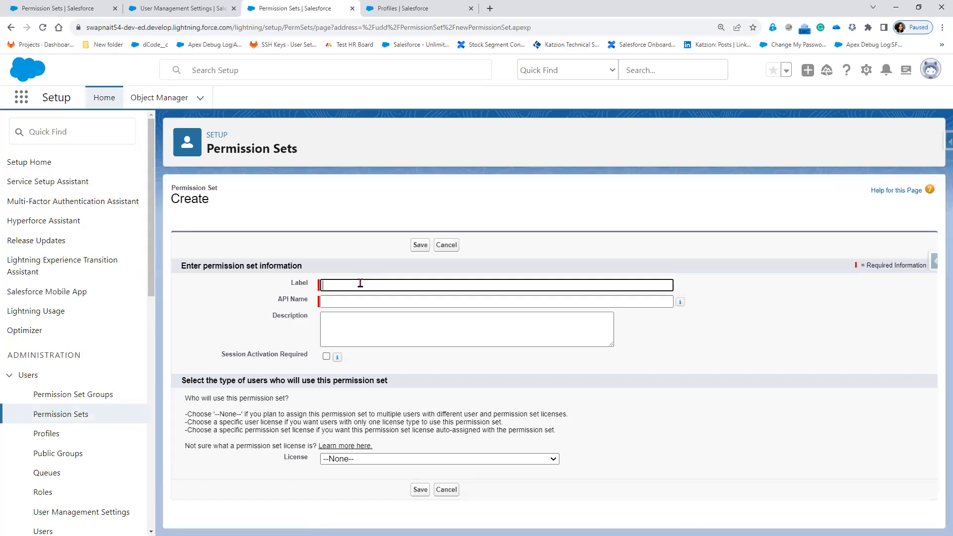
pyautogui.write('Dummy Per')
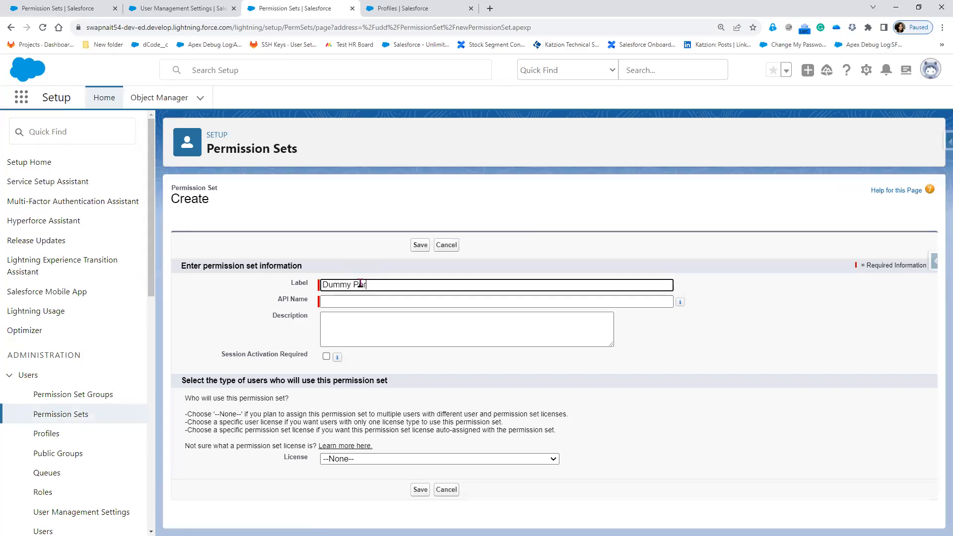
pyautogui.write('mission Set')
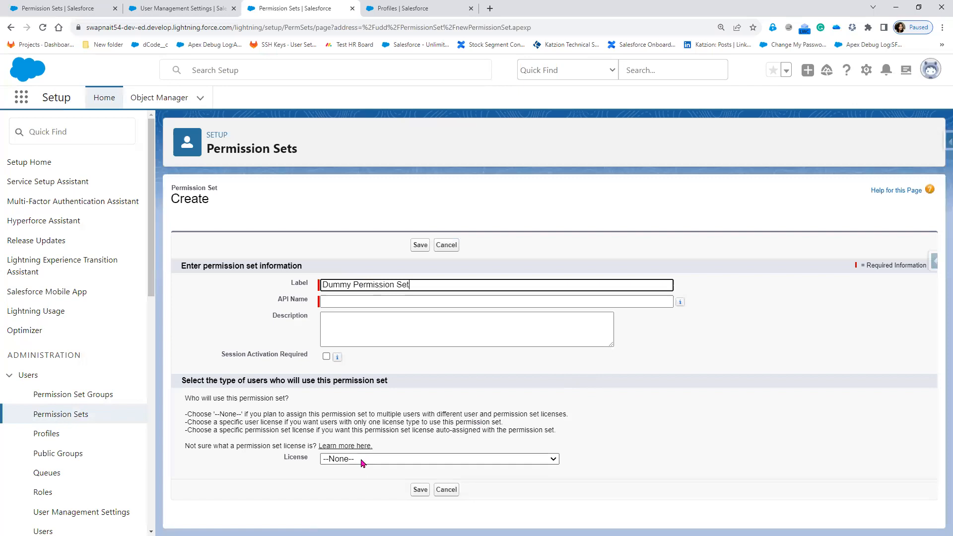
pyautogui.click(392, 458)
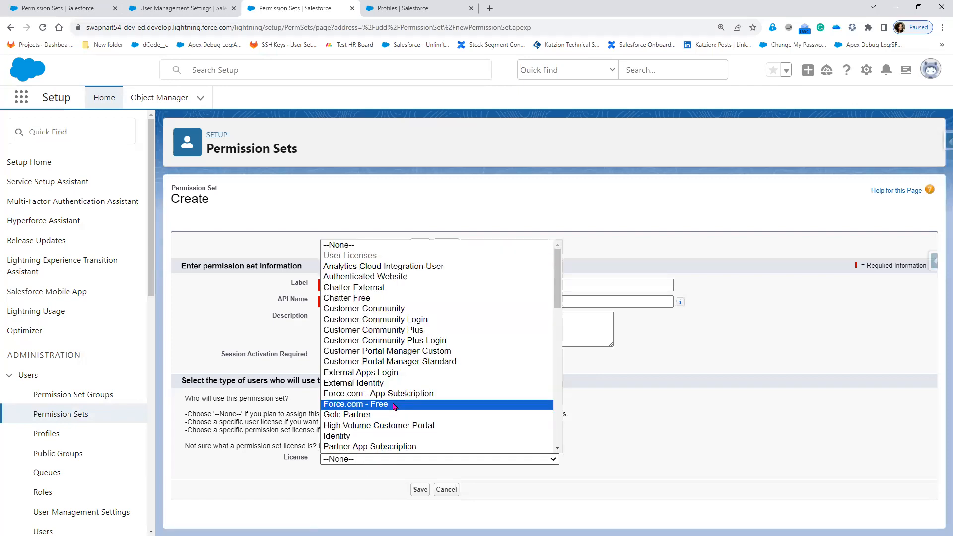
pyautogui.scroll(-5, 392, 421)
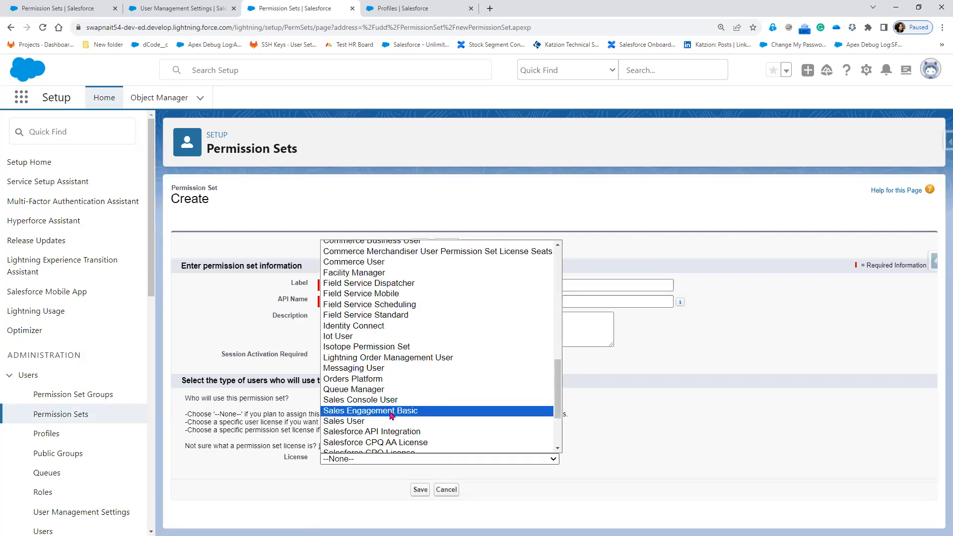
pyautogui.scroll(-3, 396, 421)
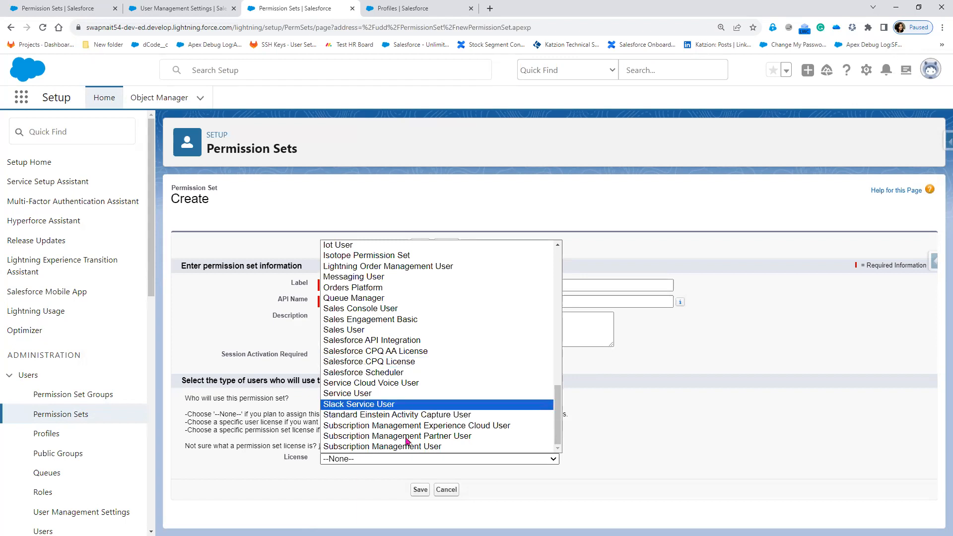
pyautogui.click(364, 332)
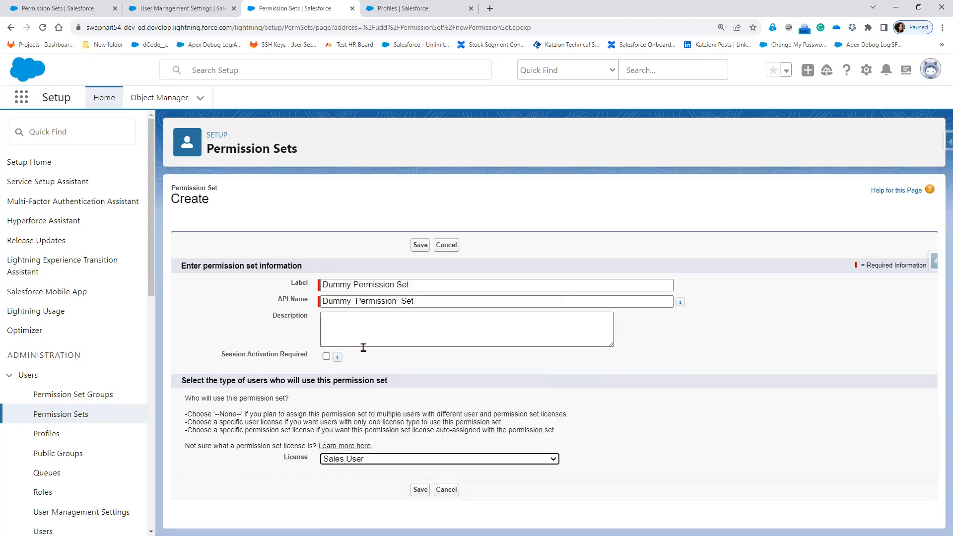
pyautogui.click(418, 491)
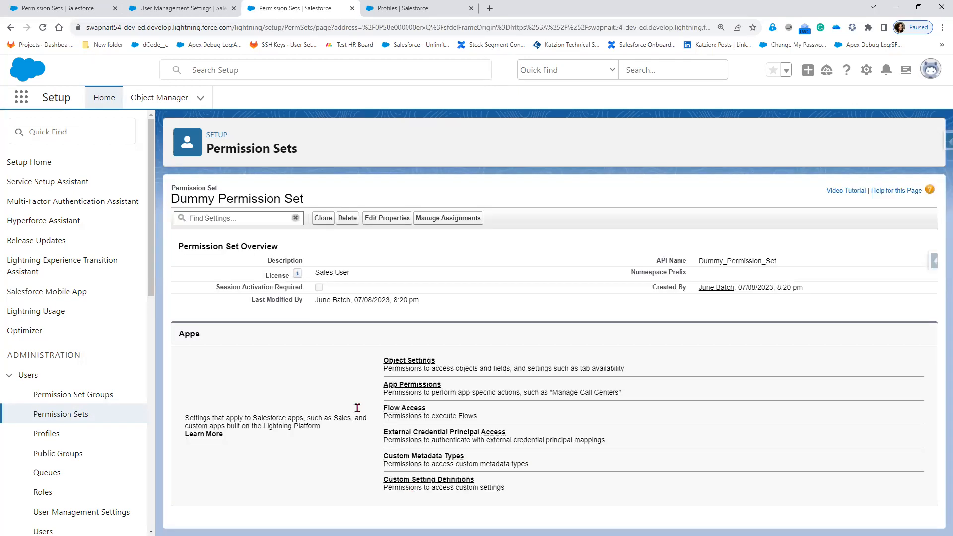
# Check whether Dummy Permission Set's license can be edited in its properties, reopening the set from the Permission Sets list
pyautogui.moveTo(320, 273); pyautogui.dragTo(367, 274)
pyautogui.click(385, 222)
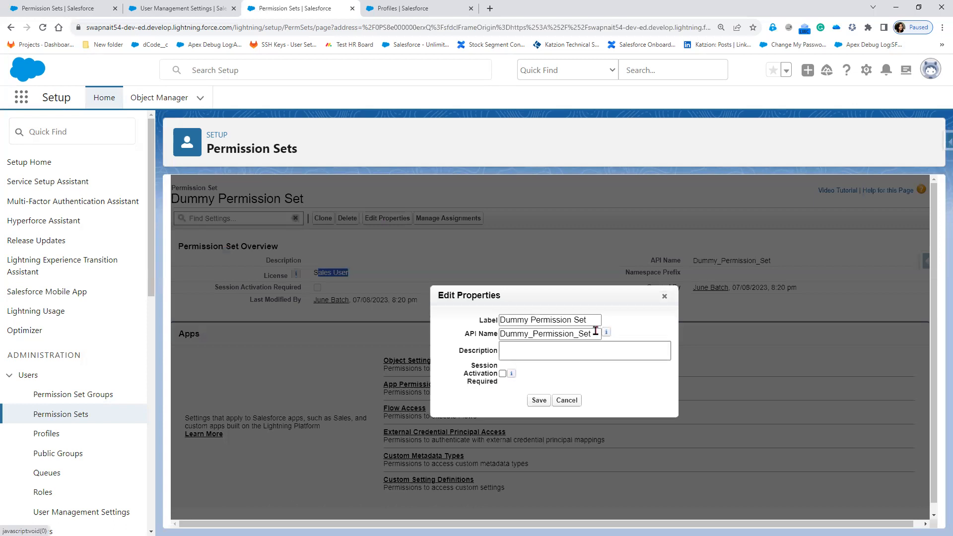
pyautogui.click(664, 297)
pyautogui.click(66, 414)
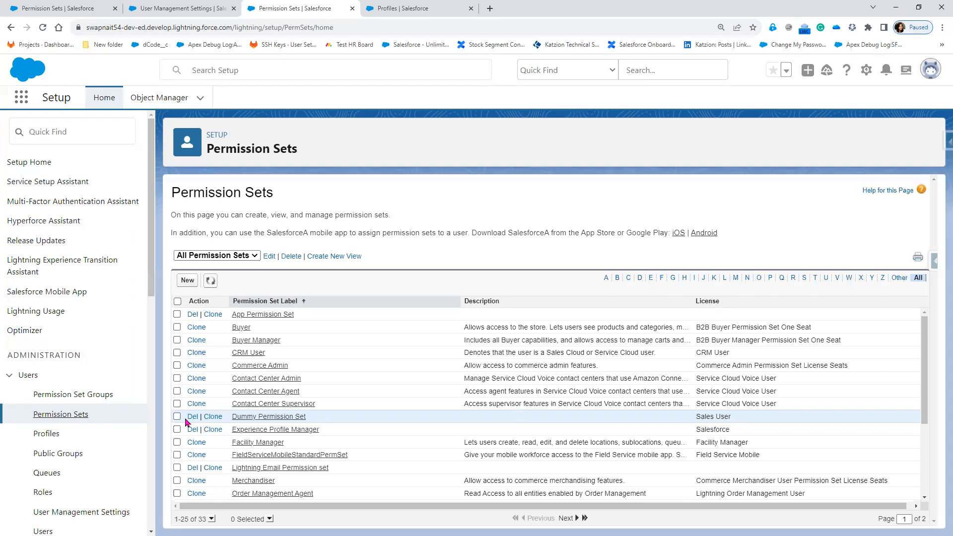
pyautogui.click(263, 417)
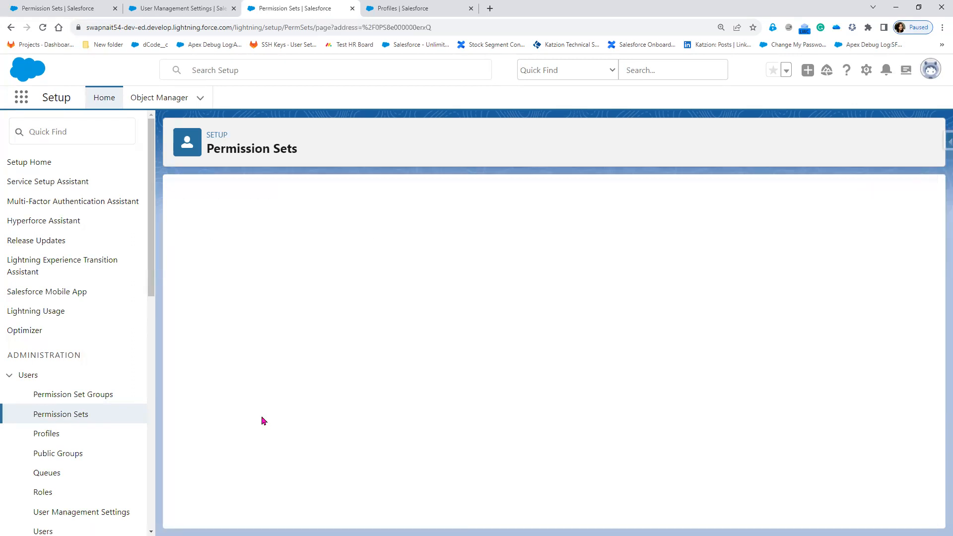
pyautogui.click(383, 221)
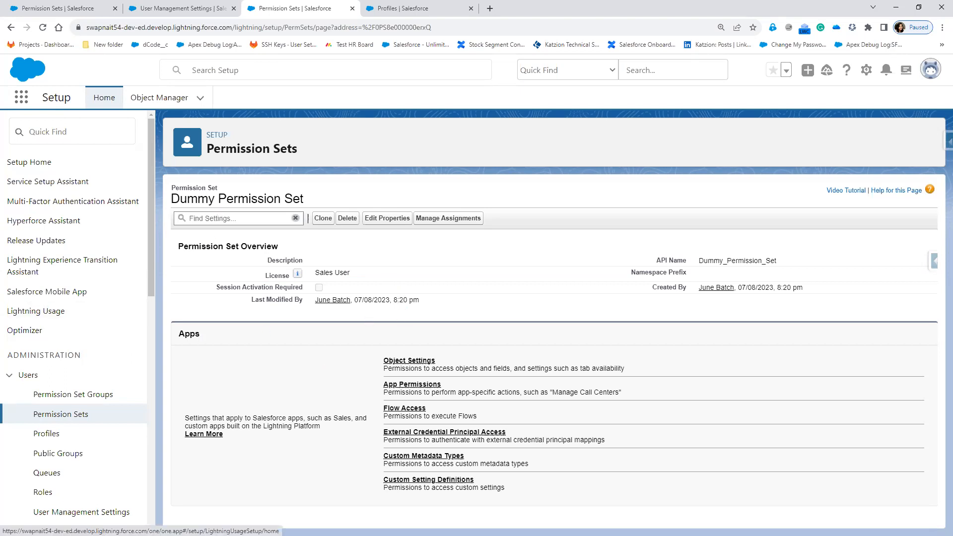
# Review the license point in PowerPoint, revisit the Salesforce Permission Sets list, and reveal the next point on the slide
pyautogui.hotkey('alt', 'Tab')
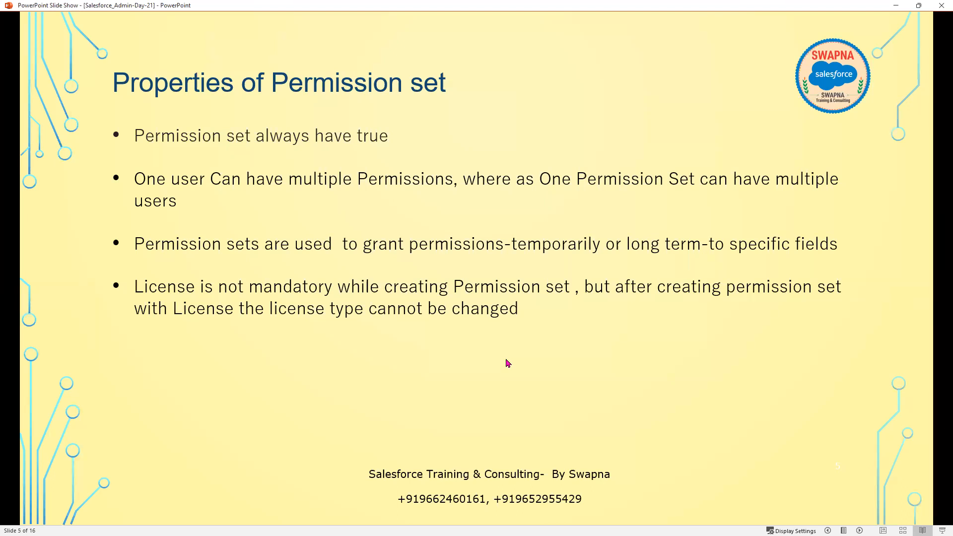
pyautogui.click(895, 6)
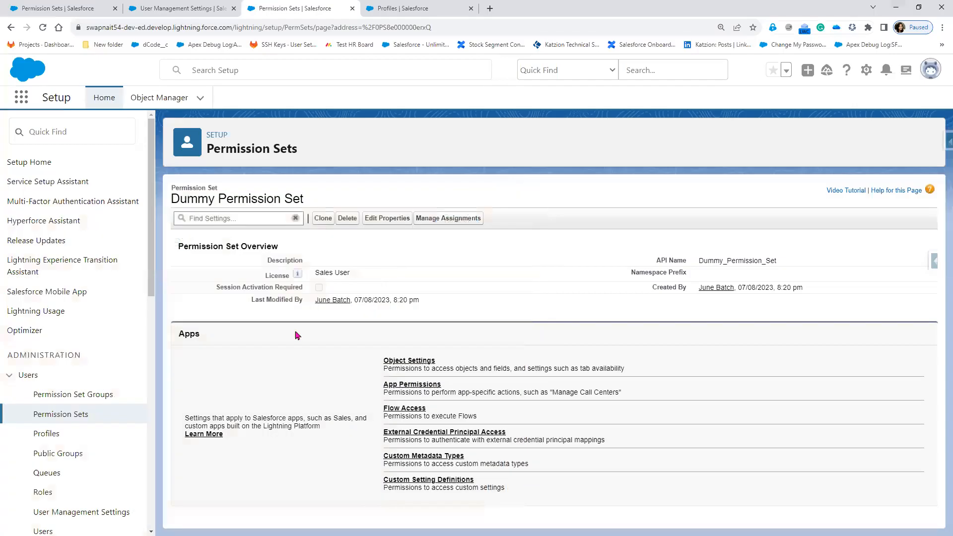
pyautogui.click(51, 413)
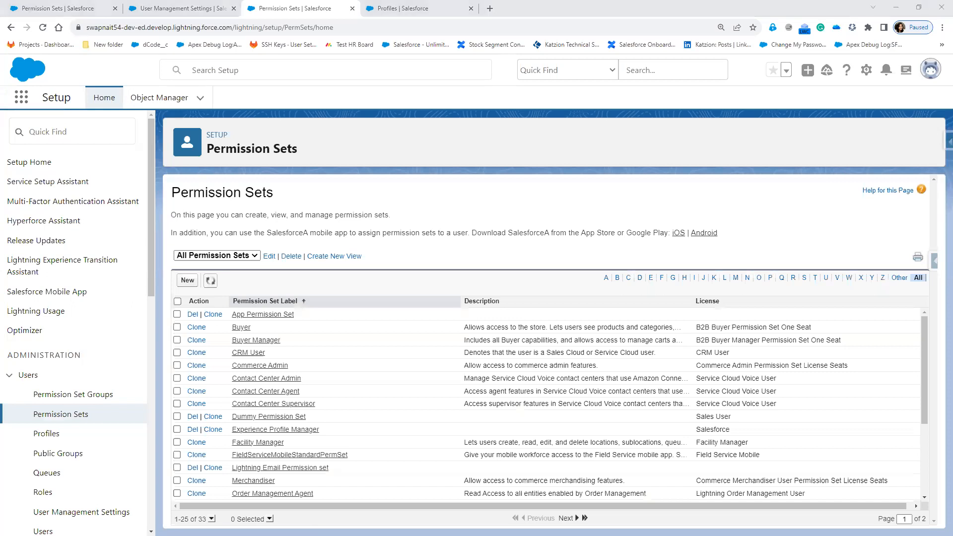
pyautogui.hotkey('alt', 'Tab')
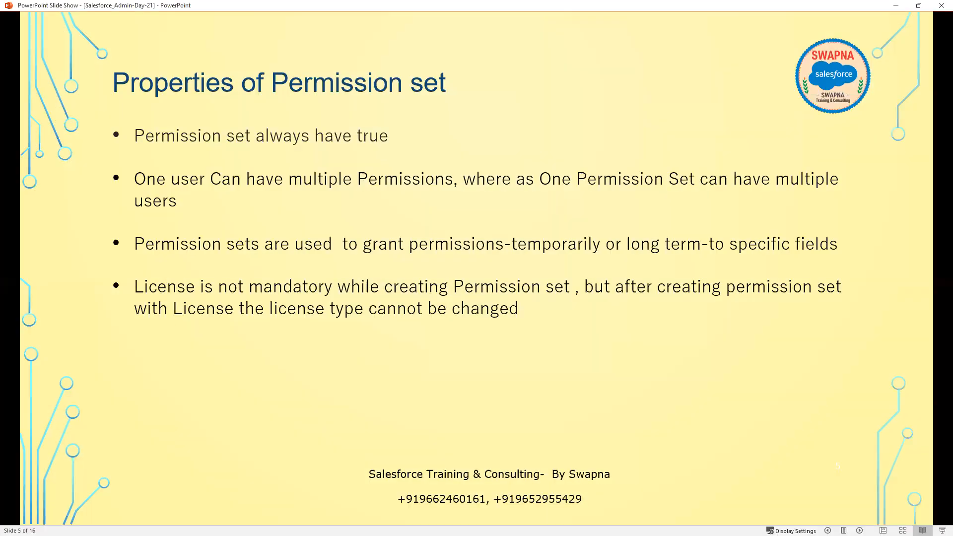
pyautogui.click(174, 447)
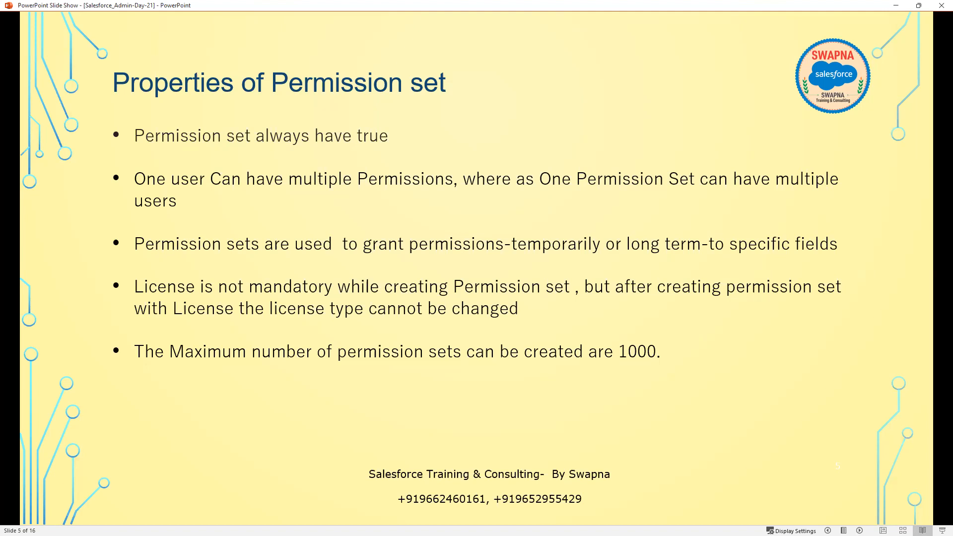
# Reveal the next point on the Properties of Permission set slide and switch to Salesforce to look through the open setup pages
pyautogui.click(490, 384)
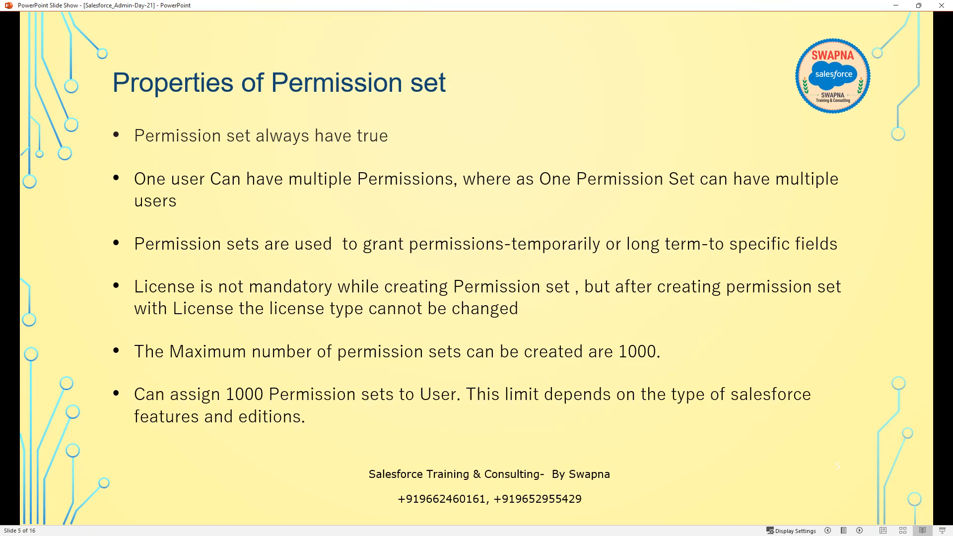
pyautogui.click(896, 5)
pyautogui.click(186, 14)
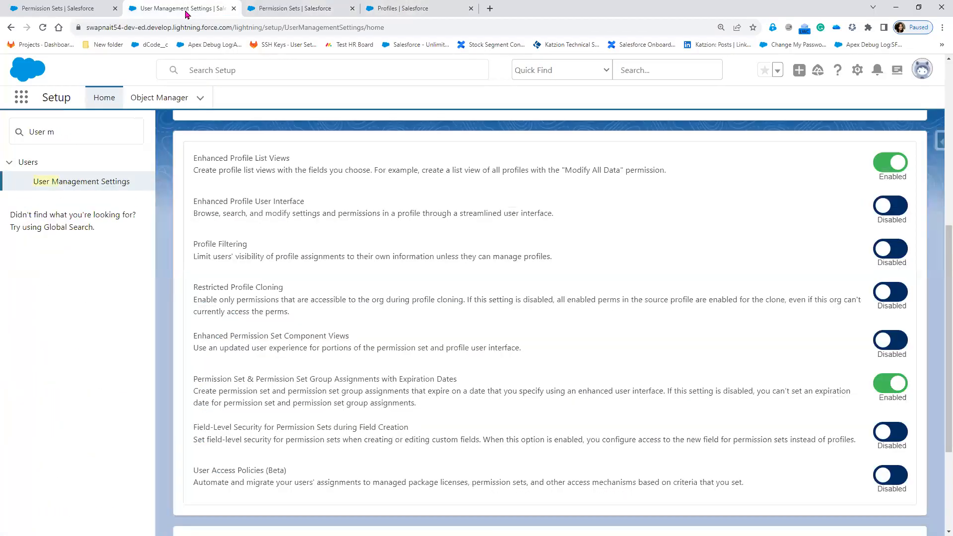
pyautogui.scroll(2, 347, 305)
pyautogui.click(338, 14)
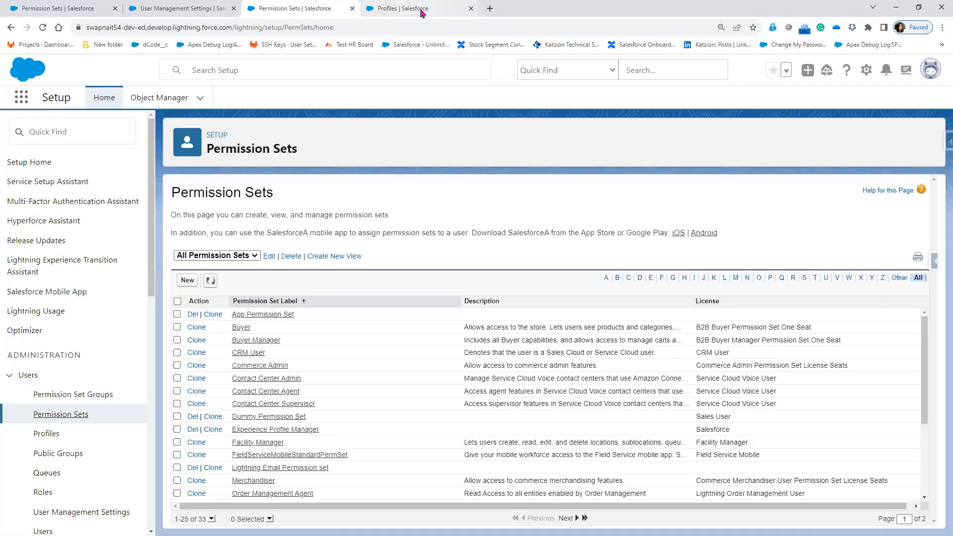
pyautogui.click(184, 10)
pyautogui.click(318, 10)
pyautogui.click(396, 8)
pyautogui.click(297, 8)
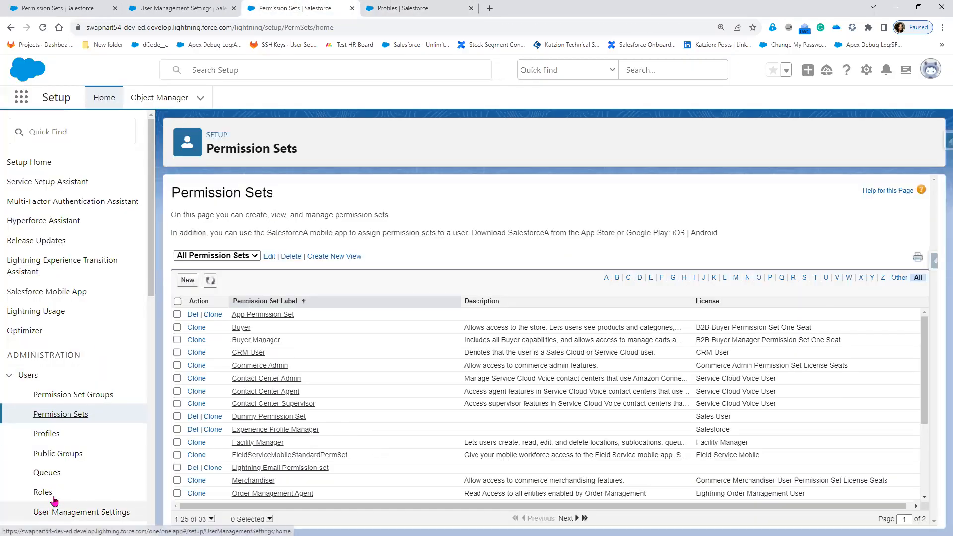
# Examine the available and enabled permission sets of the user with the TATA Sales Admin profile, and return to the PowerPoint slide
pyautogui.scroll(-1, 45, 491)
pyautogui.click(42, 483)
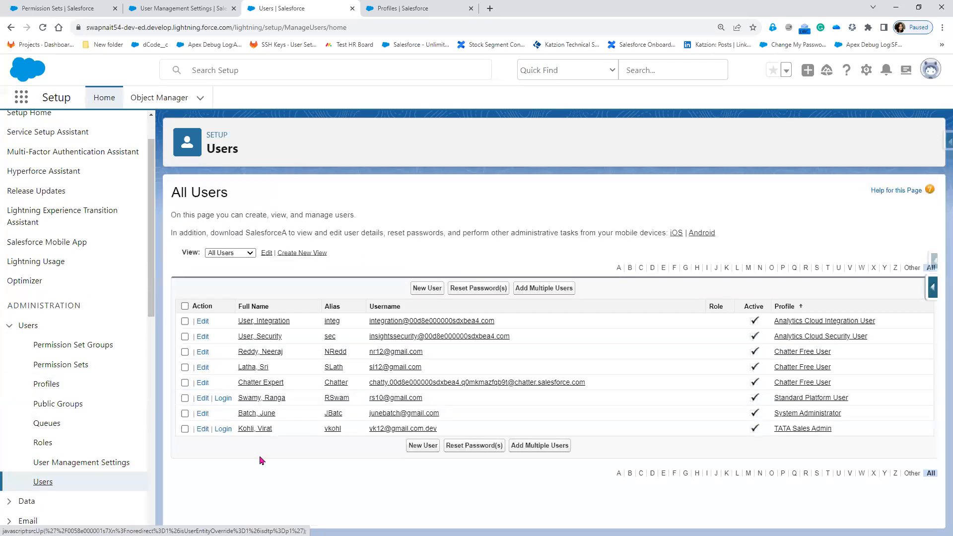
pyautogui.click(257, 428)
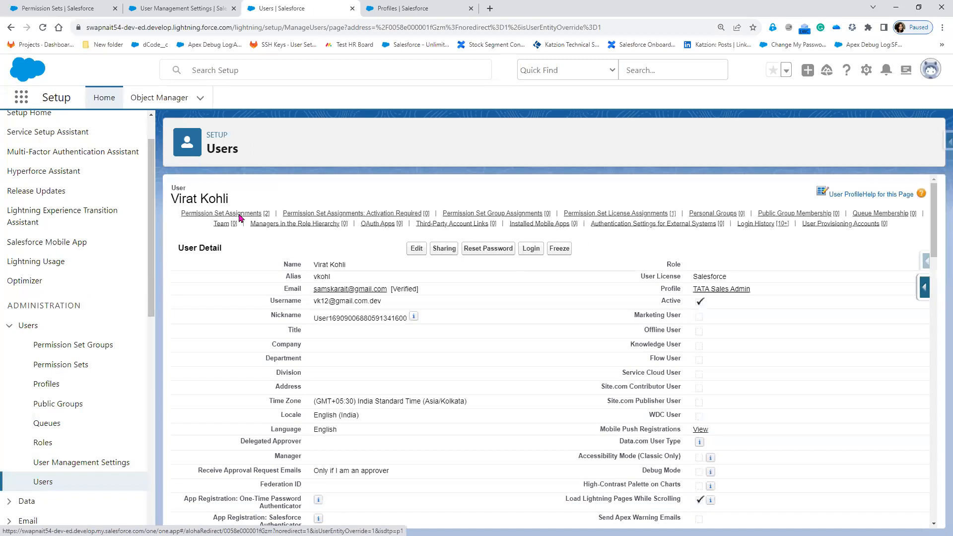
pyautogui.click(242, 213)
pyautogui.click(435, 186)
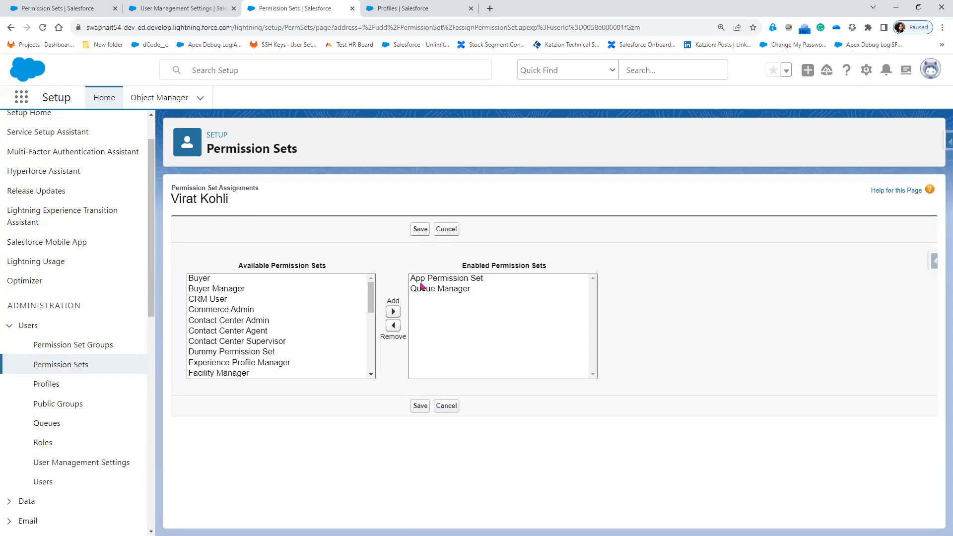
pyautogui.moveTo(248, 203); pyautogui.dragTo(151, 195)
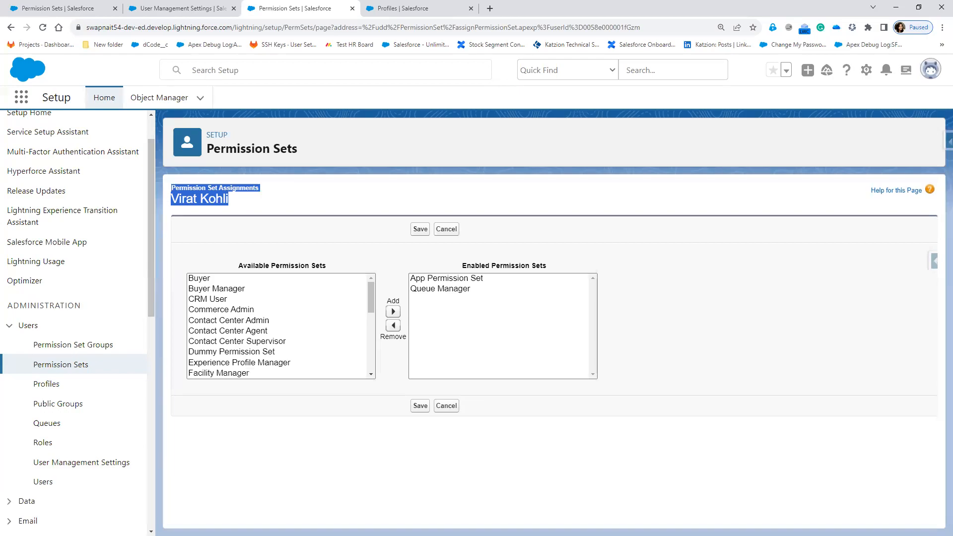
pyautogui.click(377, 467)
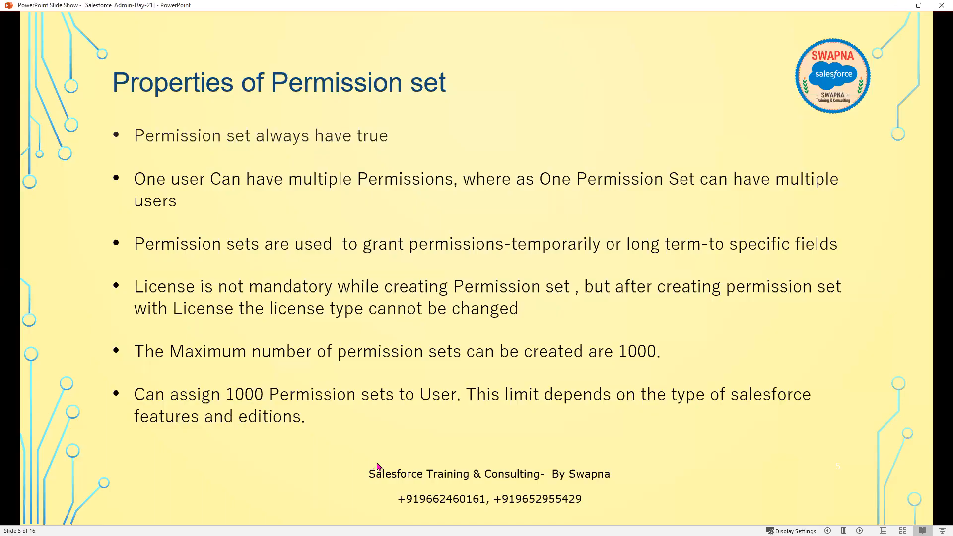
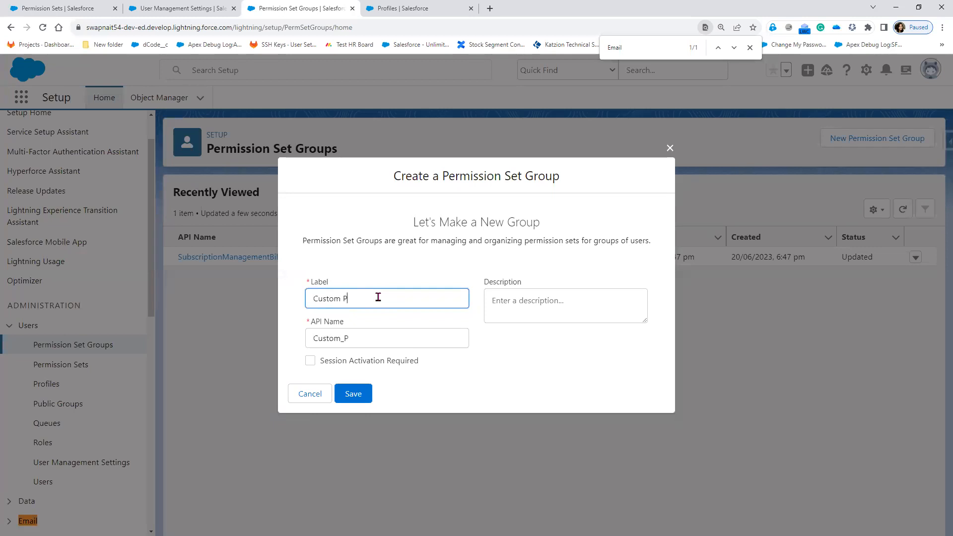
# Complete the new permission set group's label as Custom Permission Set Group and save the group
pyautogui.write('ssion Set Group')
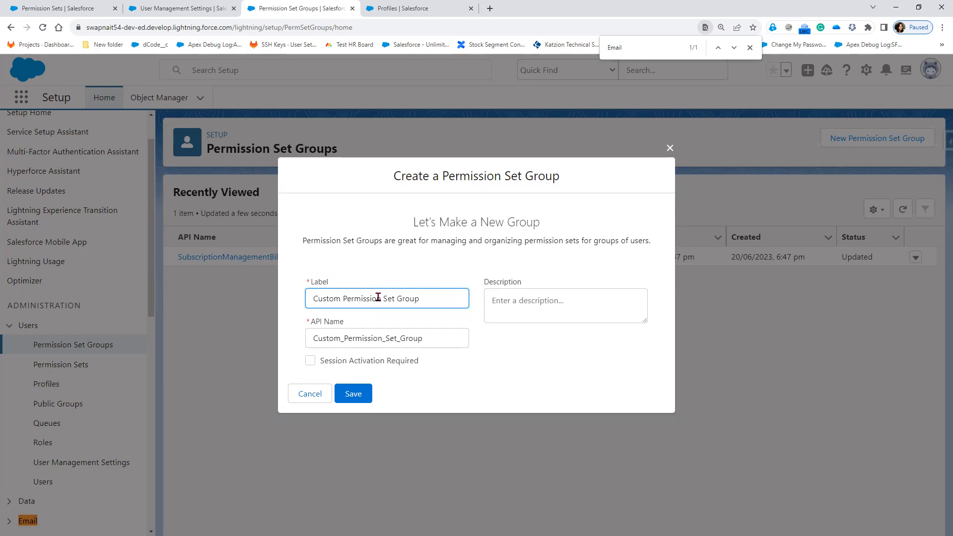
pyautogui.click(528, 360)
pyautogui.click(353, 394)
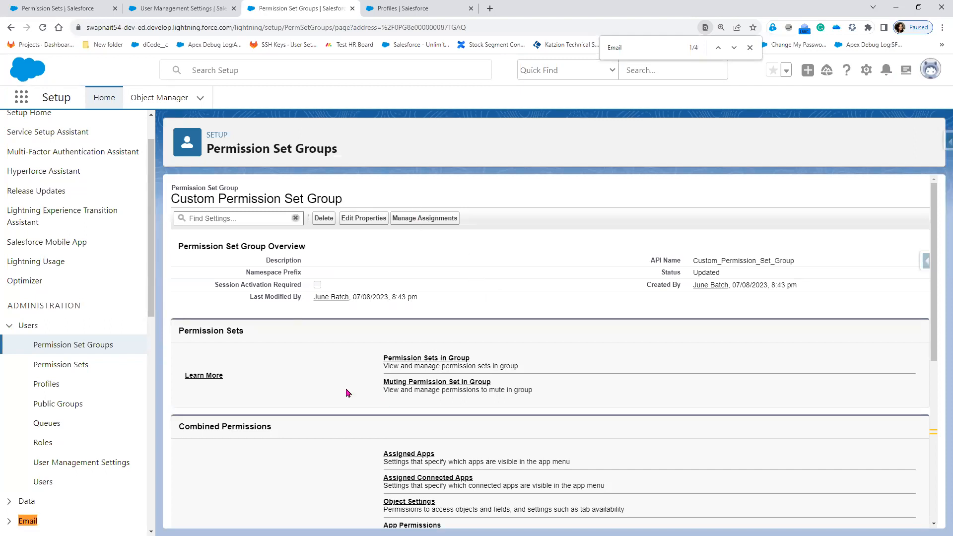
# Start a new assignment for Custom Permission Set Group and look through the users that can be assigned
pyautogui.click(424, 223)
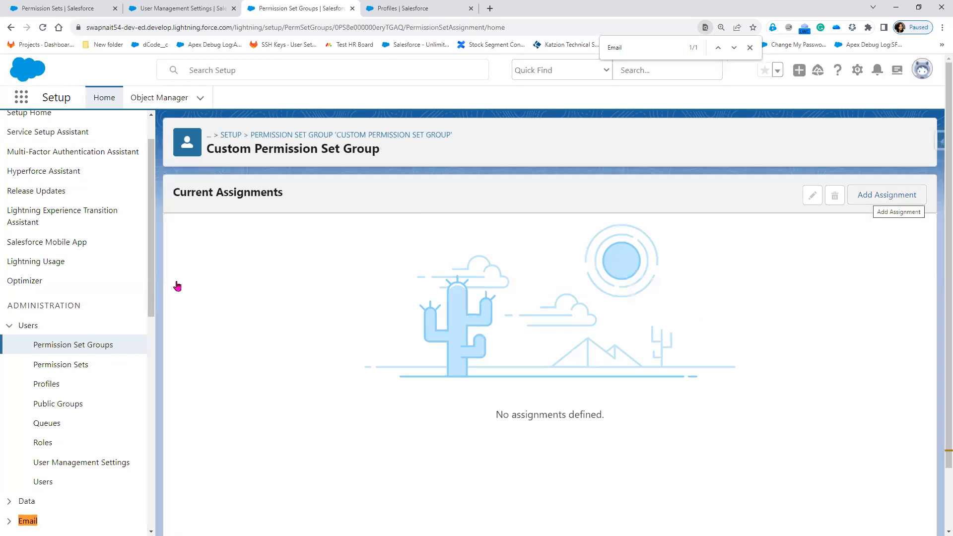
pyautogui.click(898, 204)
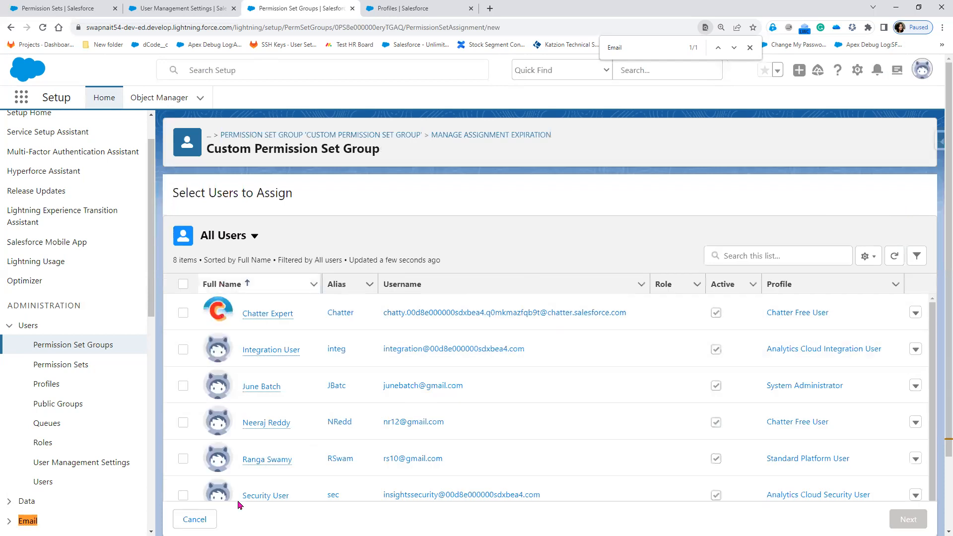
pyautogui.scroll(-3, 248, 387)
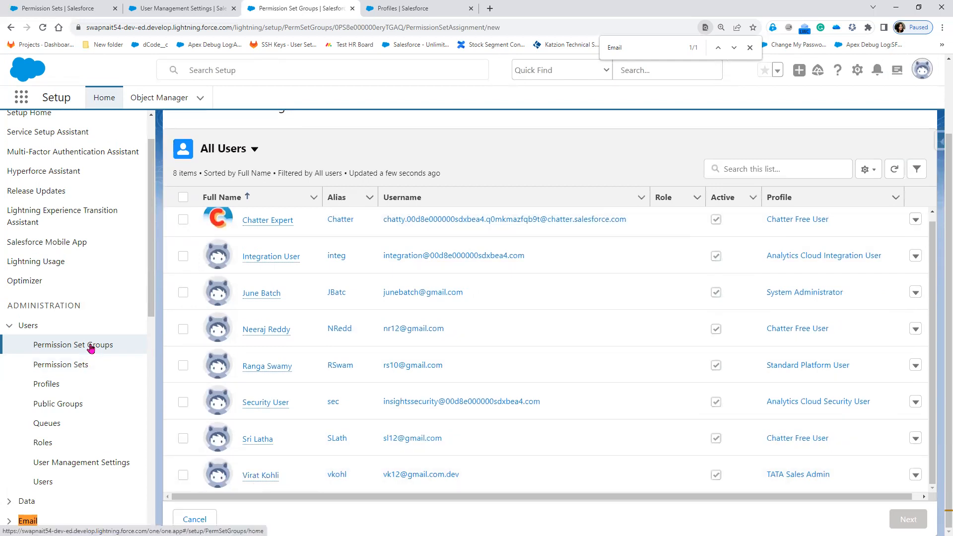
# Reopen Custom Permission Set Group from the Permission Set Groups list and add App Permission Set and Dummy Permission Set to it
pyautogui.click(91, 349)
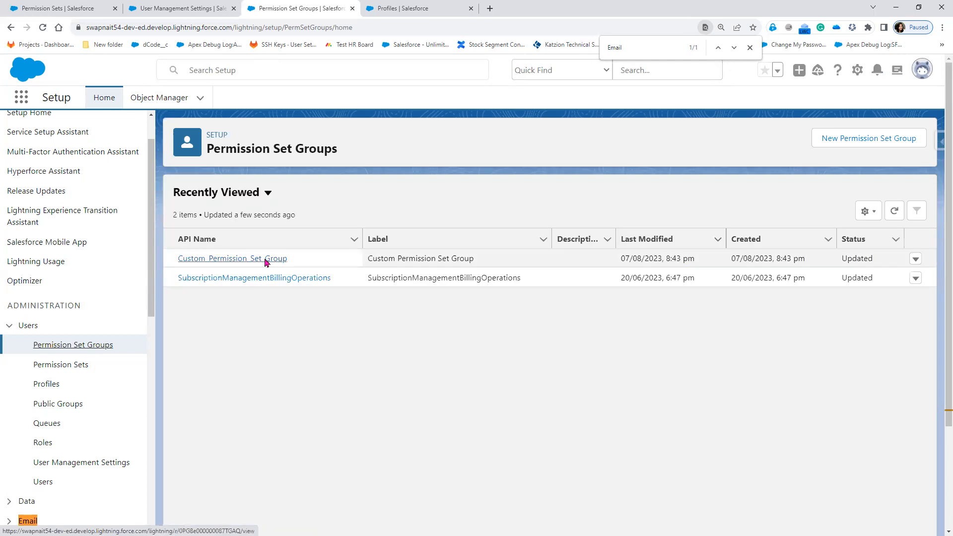
pyautogui.click(266, 259)
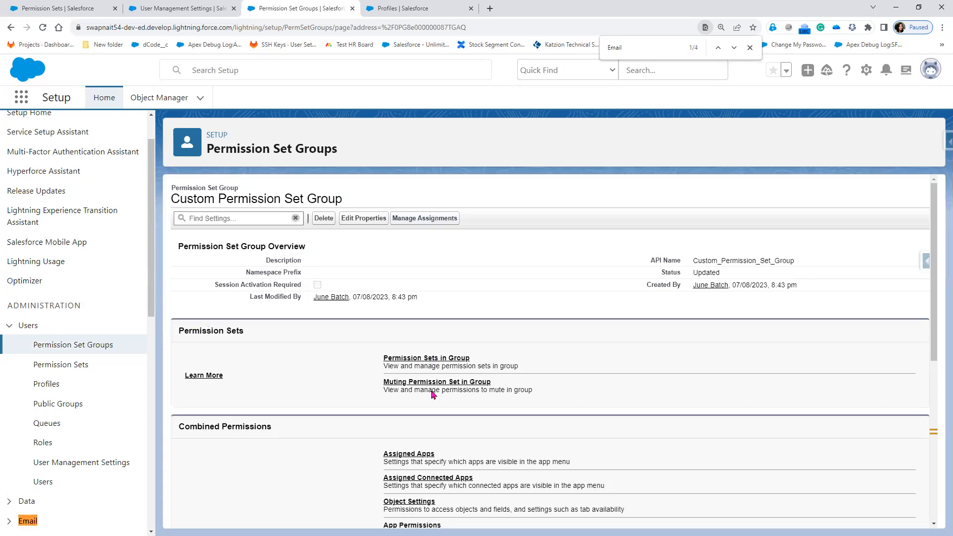
pyautogui.click(433, 360)
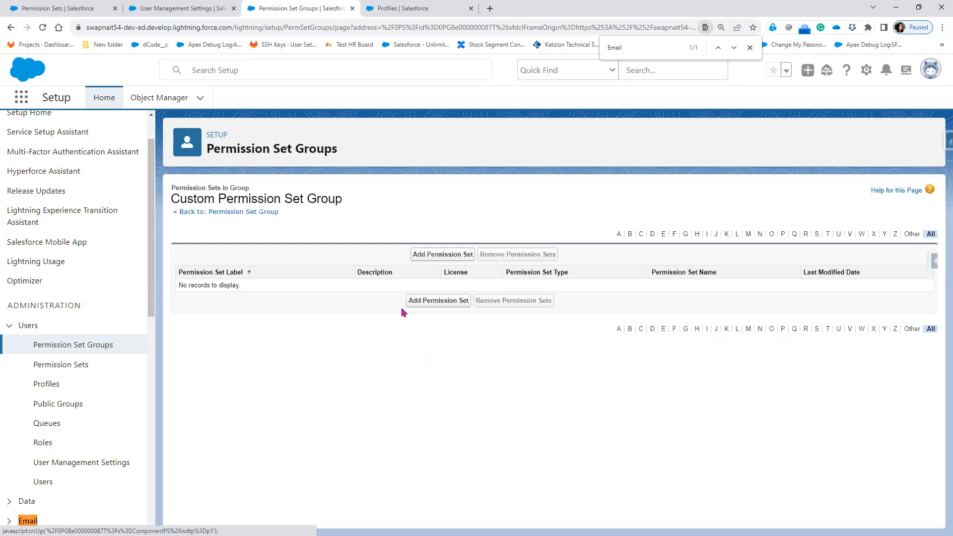
pyautogui.click(449, 257)
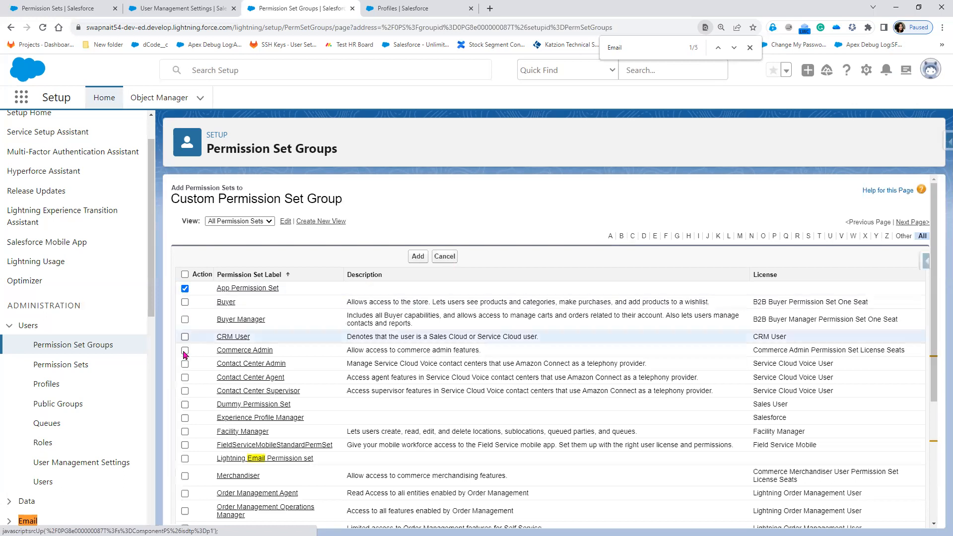
pyautogui.click(185, 405)
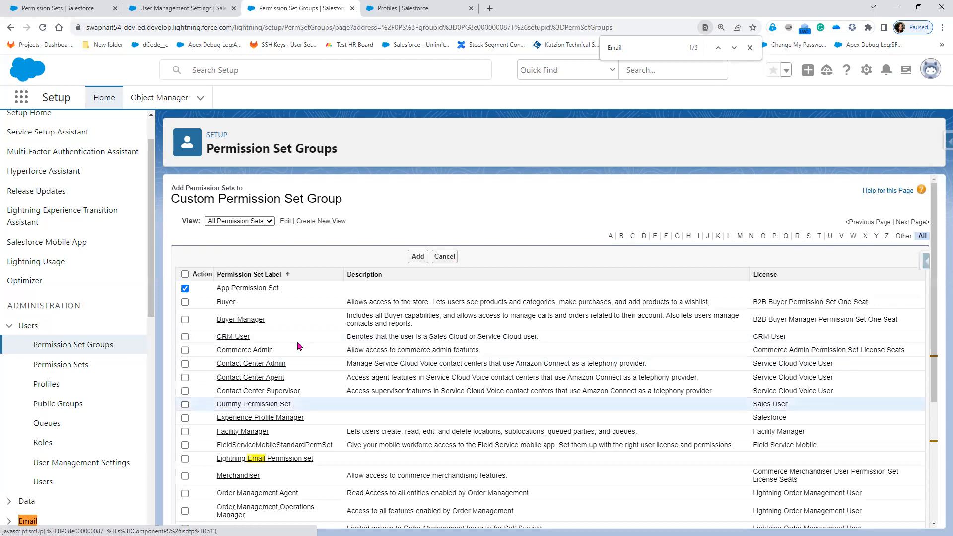
pyautogui.click(419, 257)
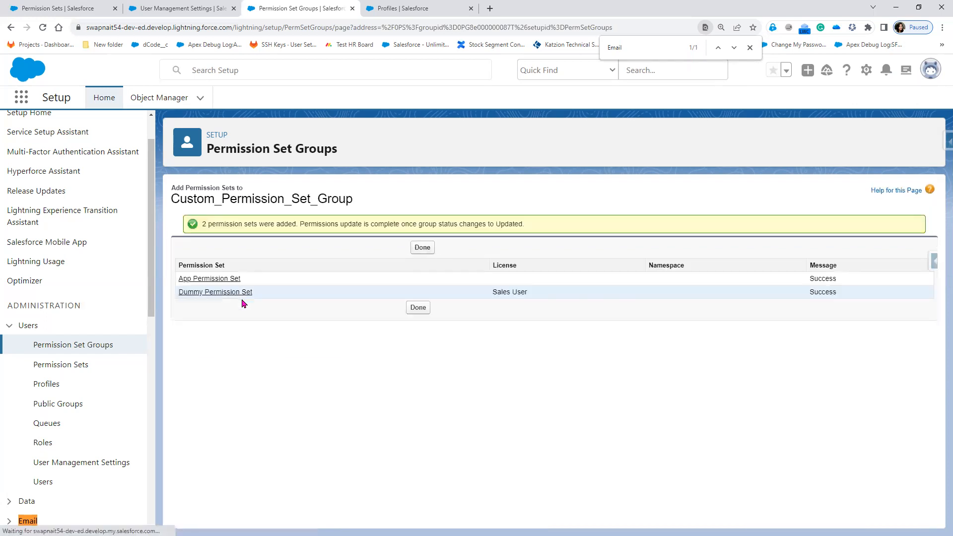
pyautogui.click(423, 248)
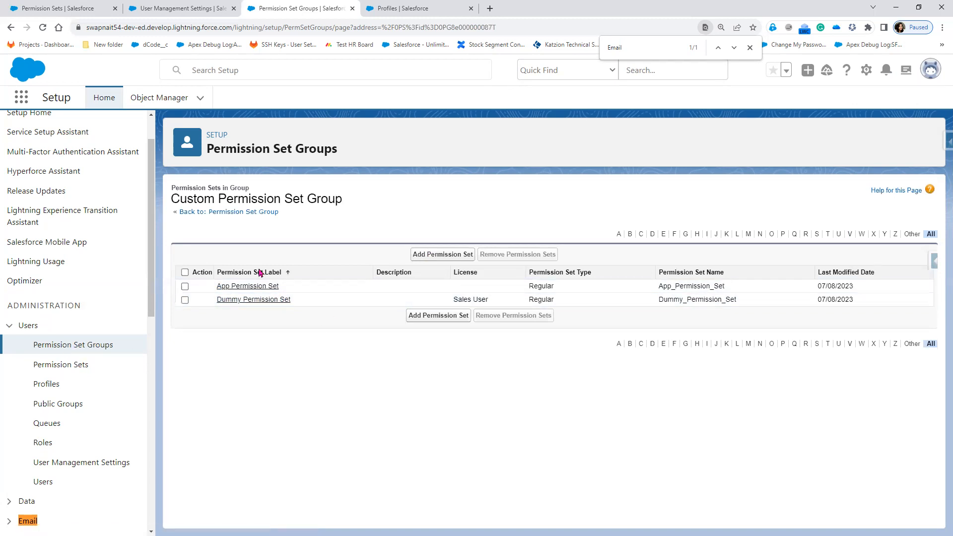
# Reopen Custom Permission Set Group and examine the combined object permissions for Accounts in its Object Settings
pyautogui.click(74, 348)
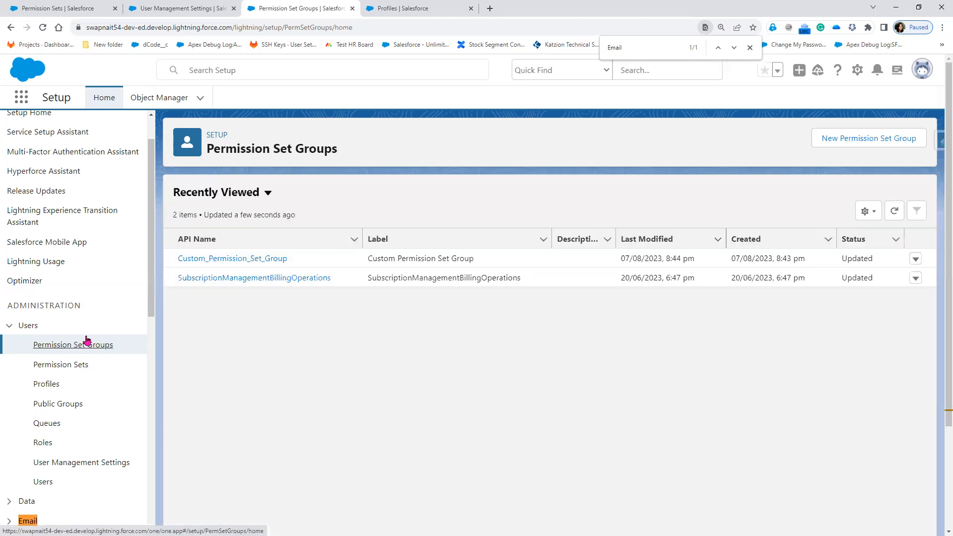
pyautogui.click(243, 258)
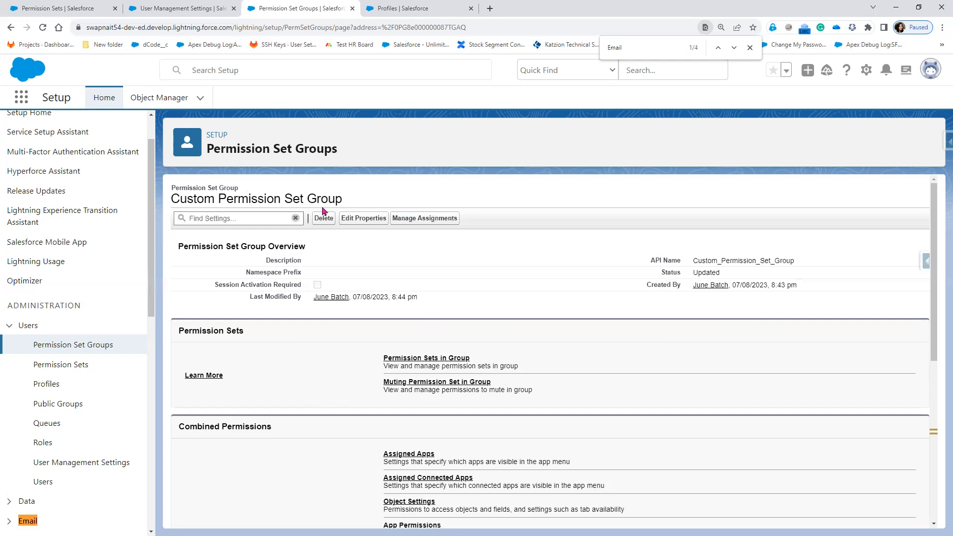
pyautogui.scroll(-3, 488, 384)
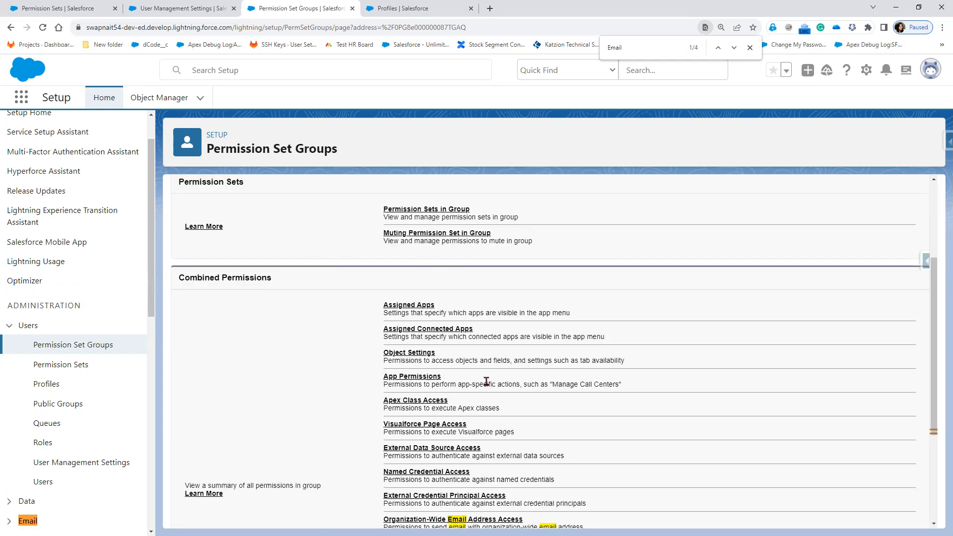
pyautogui.scroll(-2, 410, 236)
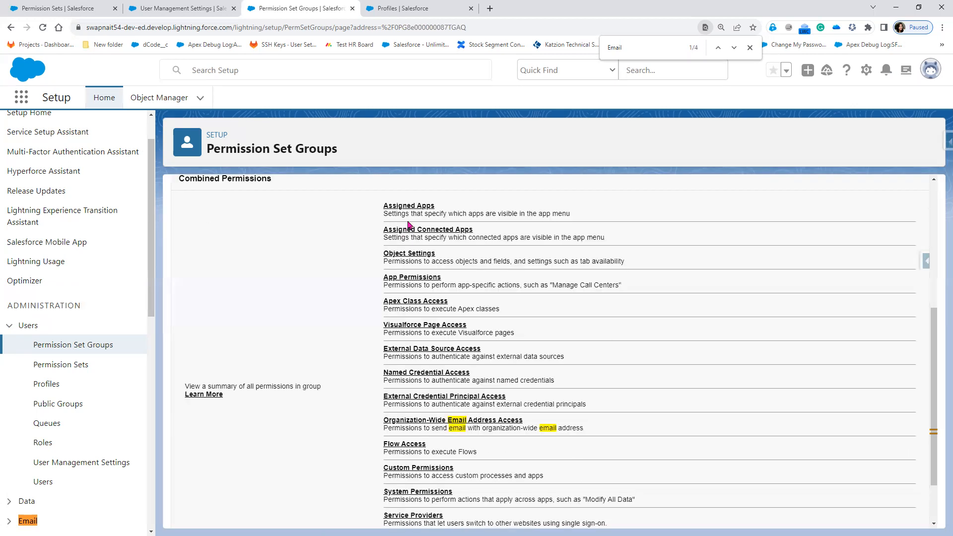
pyautogui.click(406, 255)
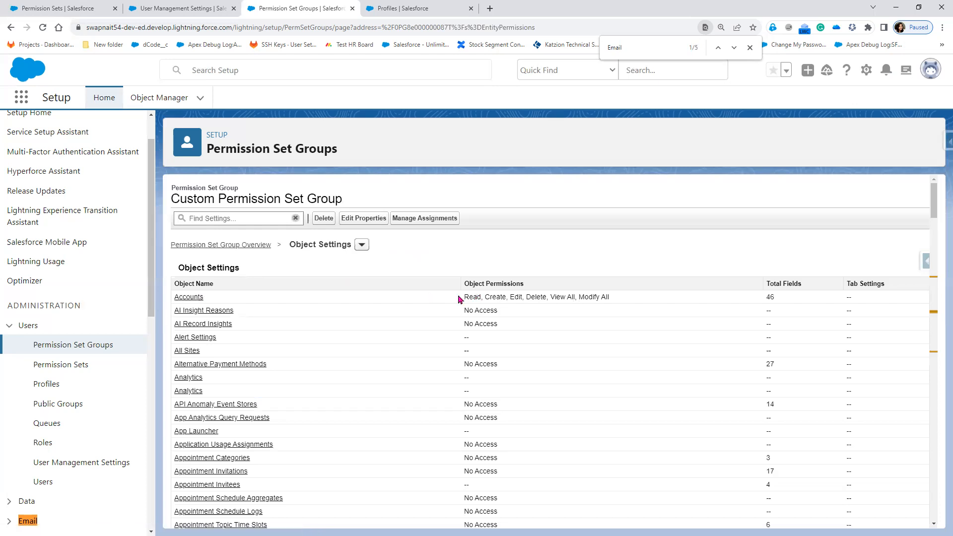
pyautogui.moveTo(534, 296); pyautogui.dragTo(609, 299)
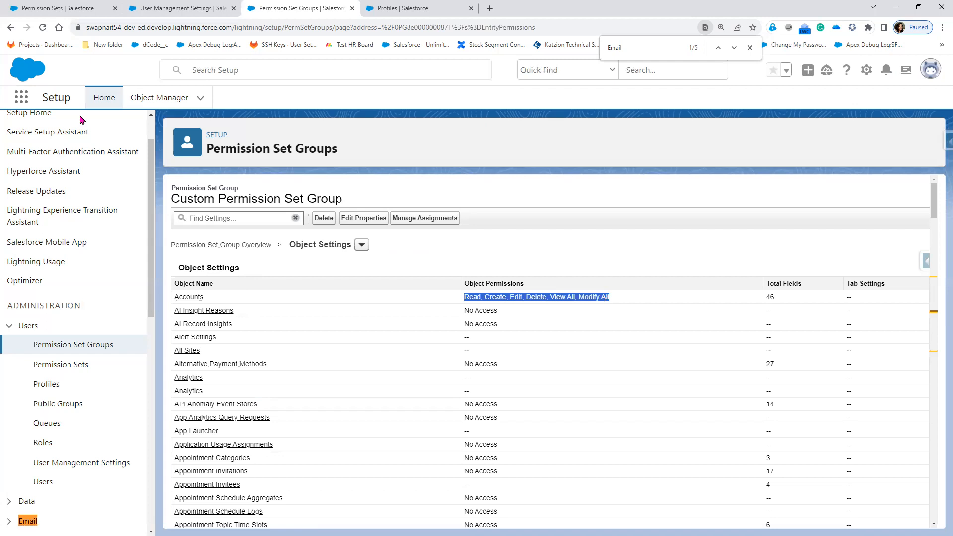
# Review the permission sets included in Custom Permission Set Group and return to its combined Object Settings
pyautogui.click(11, 32)
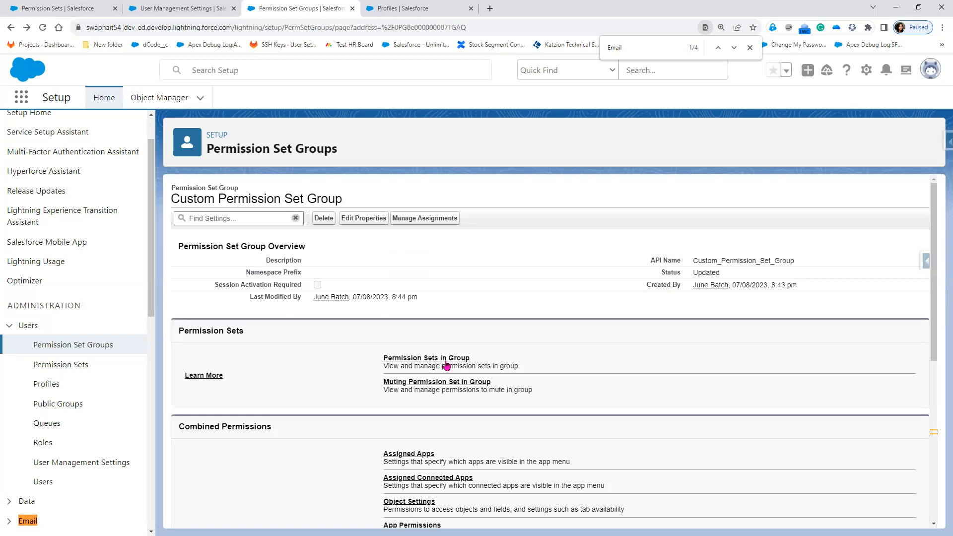
pyautogui.click(437, 361)
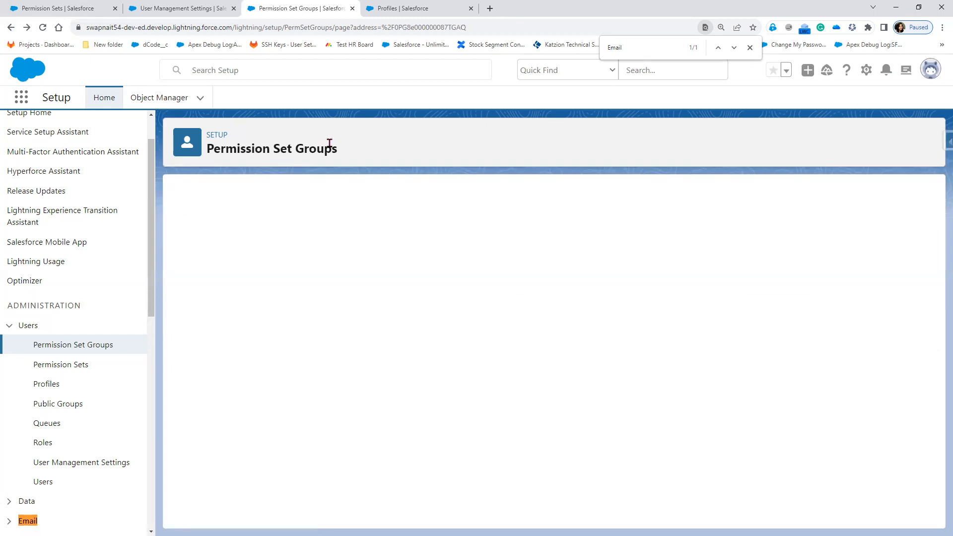
pyautogui.scroll(-3, 416, 358)
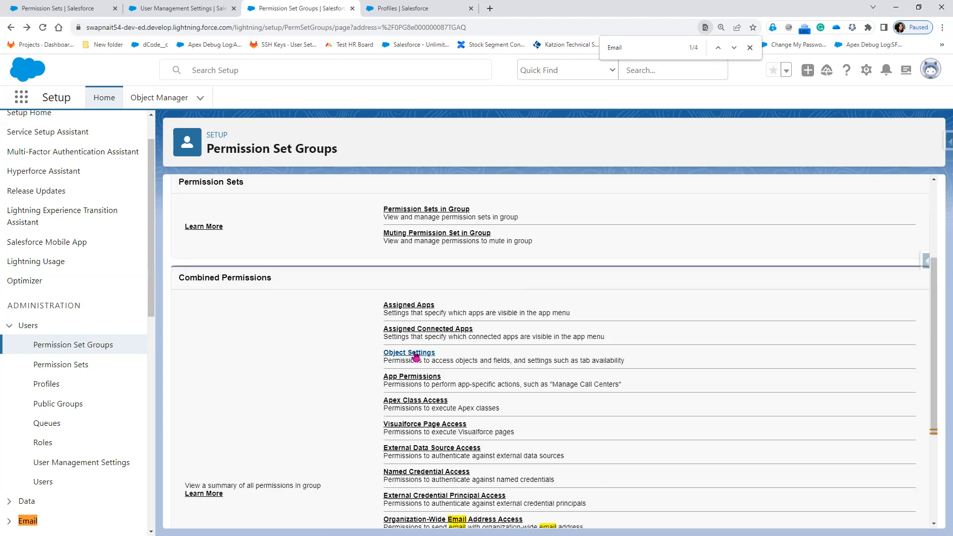
pyautogui.click(415, 354)
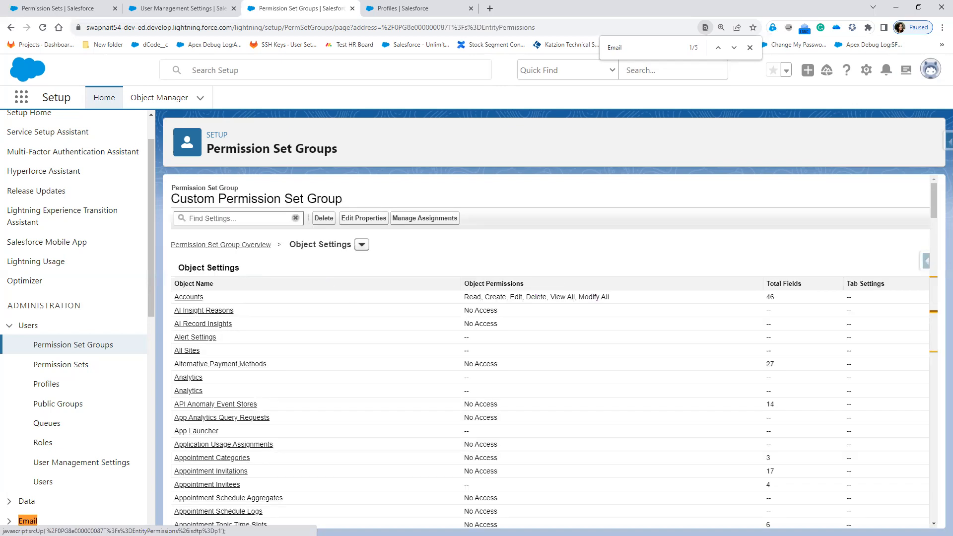
# Switch briefly to the permission set group diagram, and return to Salesforce to view the User Management Settings page
pyautogui.hotkey('alt', 'Tab')
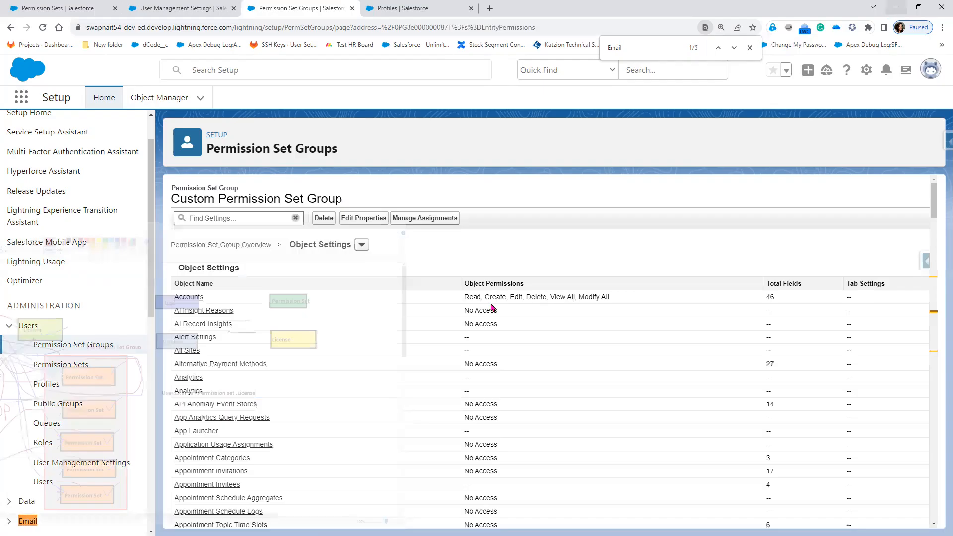
pyautogui.click(893, 5)
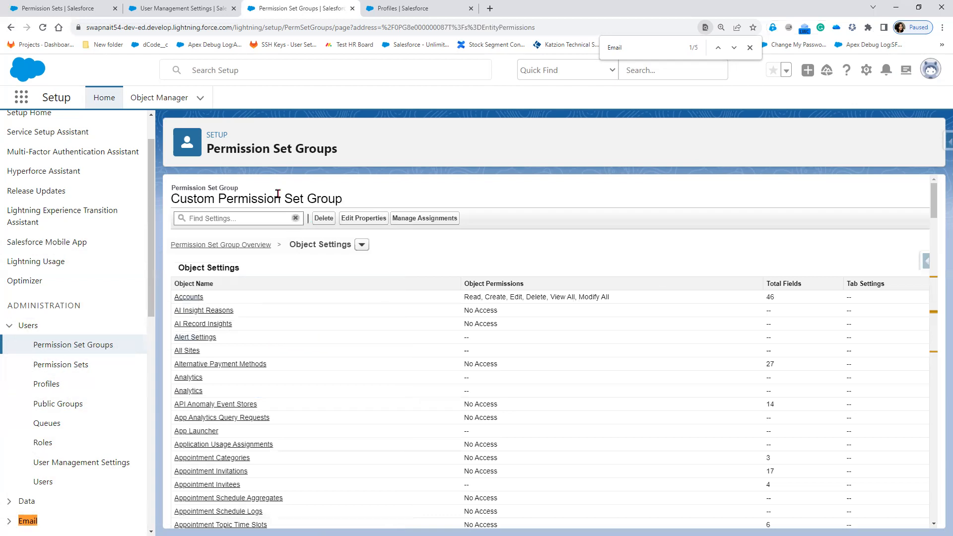
pyautogui.click(173, 8)
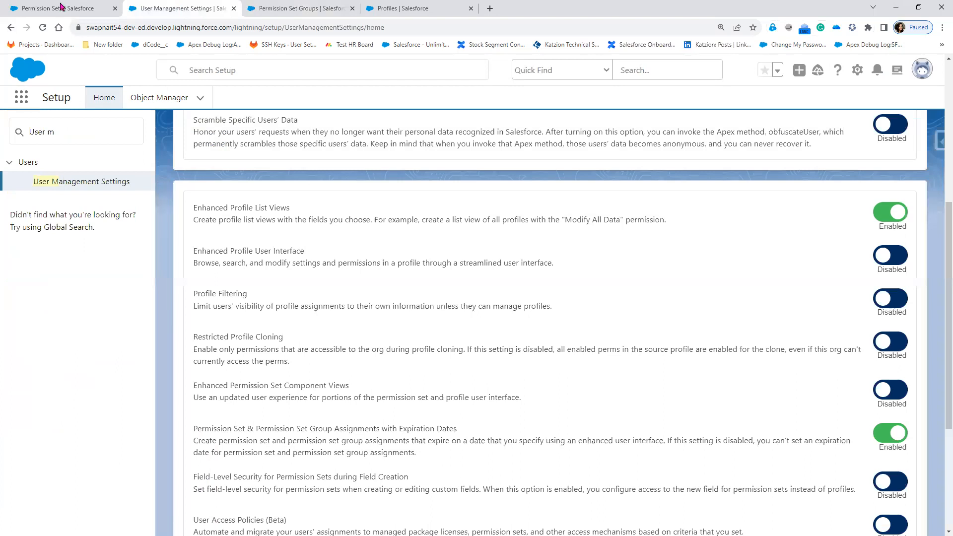
# Open the detail page of the user with the TATA Sales Admin profile from the All Users list
pyautogui.click(424, 6)
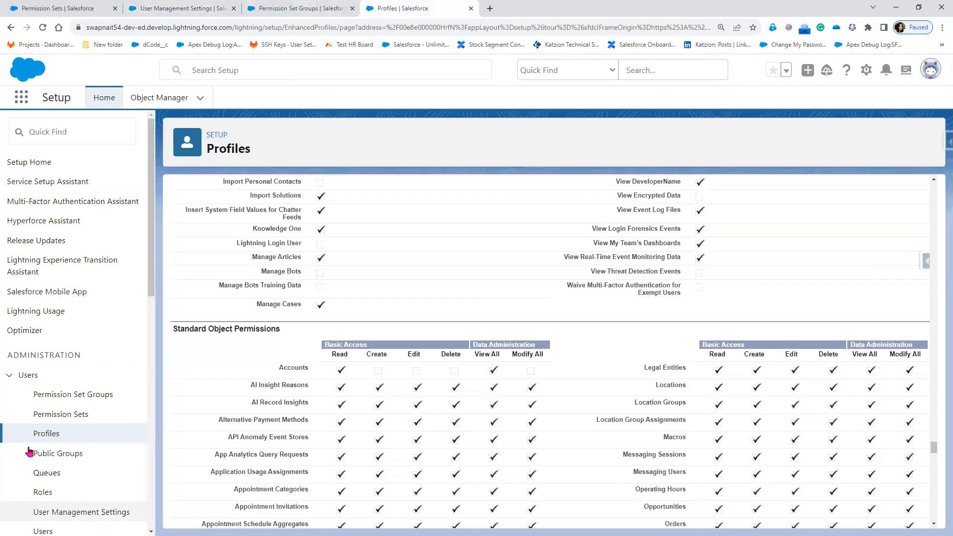
pyautogui.scroll(-2, 39, 435)
pyautogui.click(39, 432)
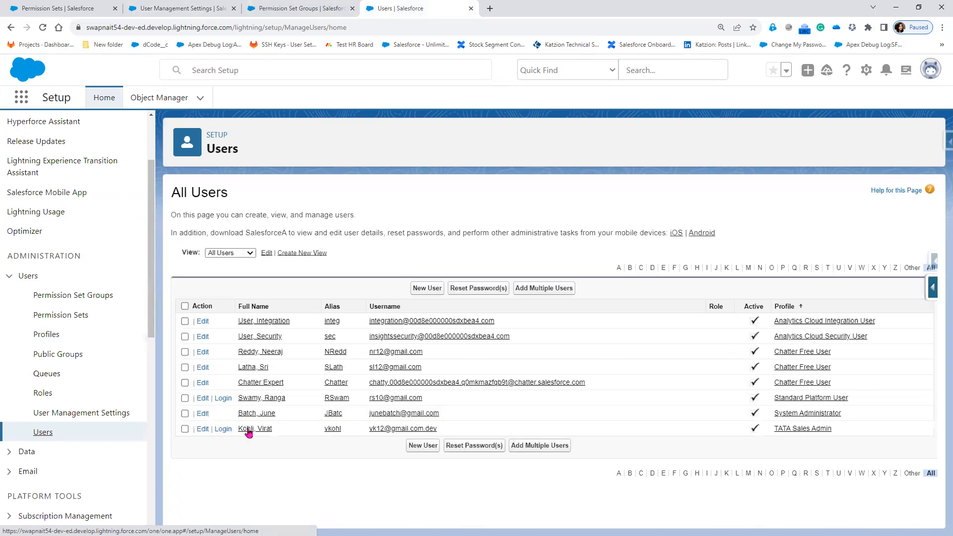
pyautogui.click(255, 430)
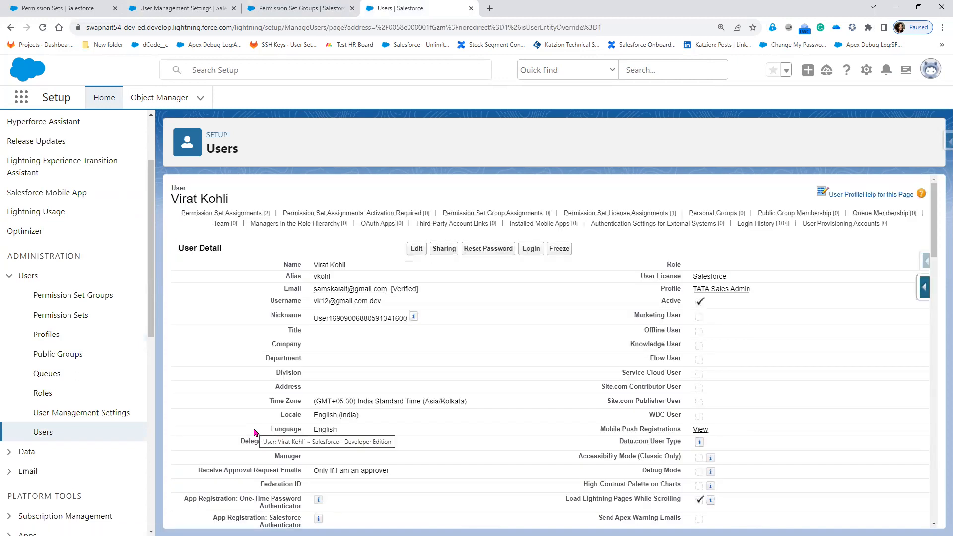
# Delete both direct permission set assignments from the TATA Sales Admin user
pyautogui.click(217, 214)
pyautogui.click(184, 222)
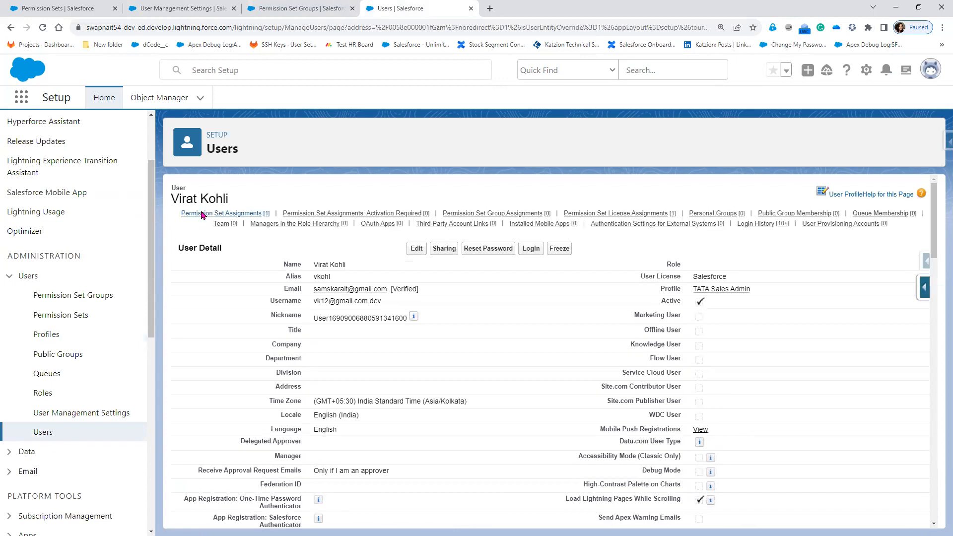
pyautogui.click(191, 216)
pyautogui.click(183, 219)
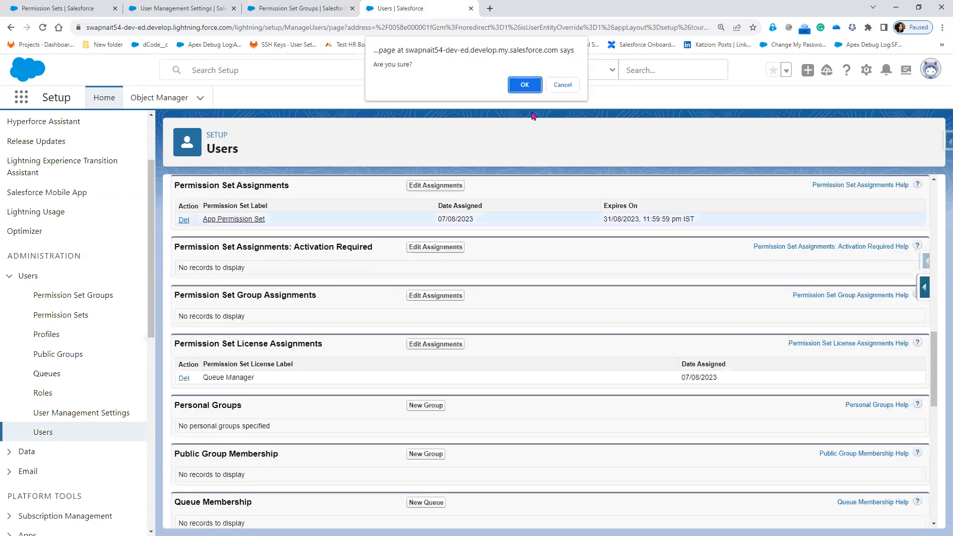
pyautogui.click(525, 78)
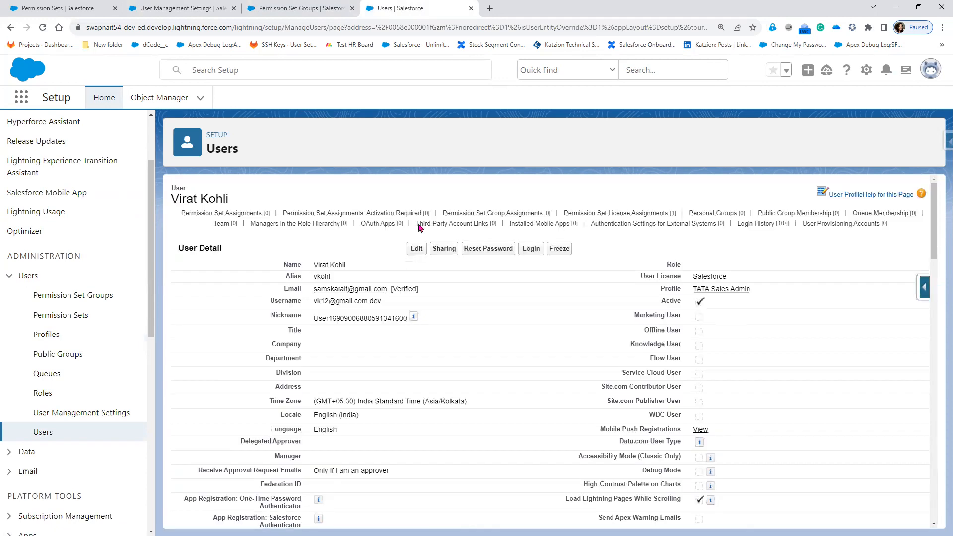
# Assign Custom Permission Set Group to the user, including the required Sales User license, and view the user's permission set group assignments
pyautogui.click(488, 214)
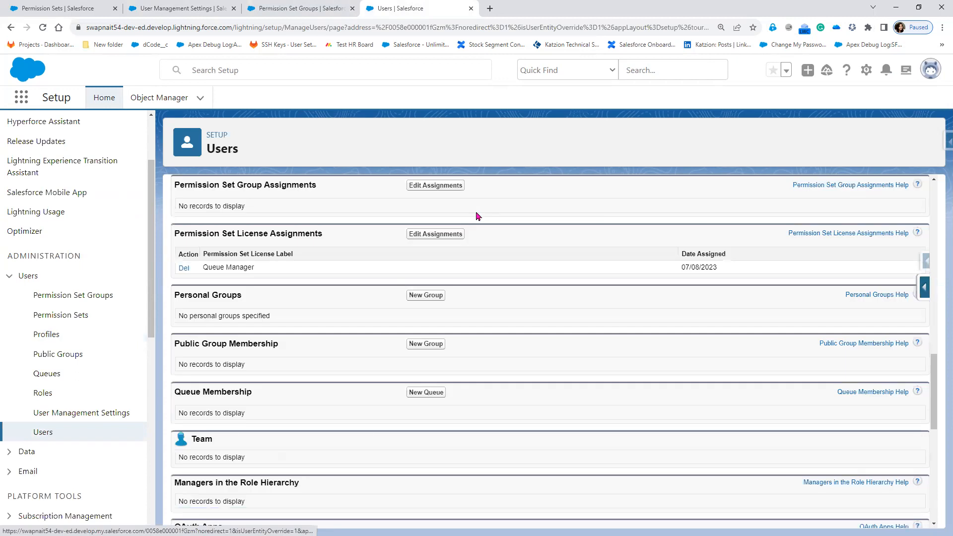
pyautogui.click(449, 191)
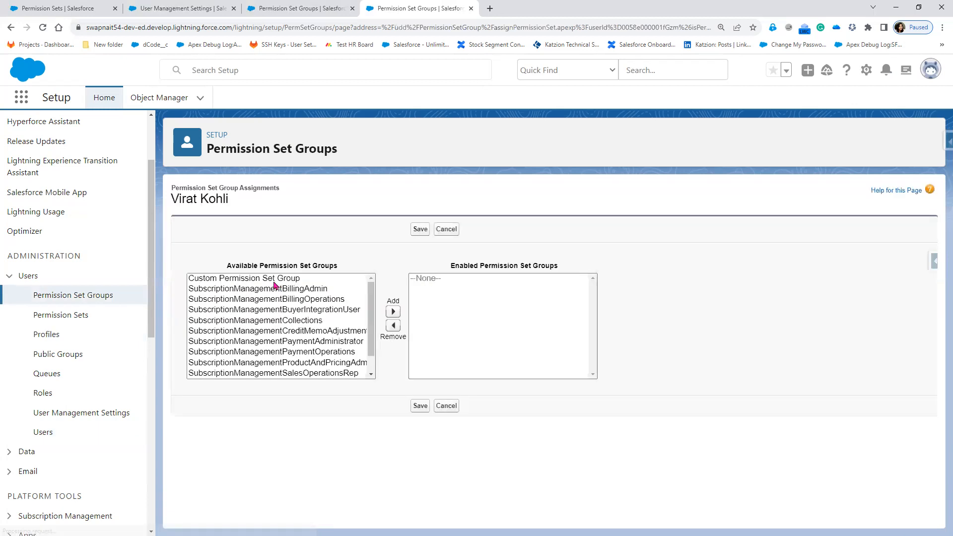
pyautogui.click(274, 281)
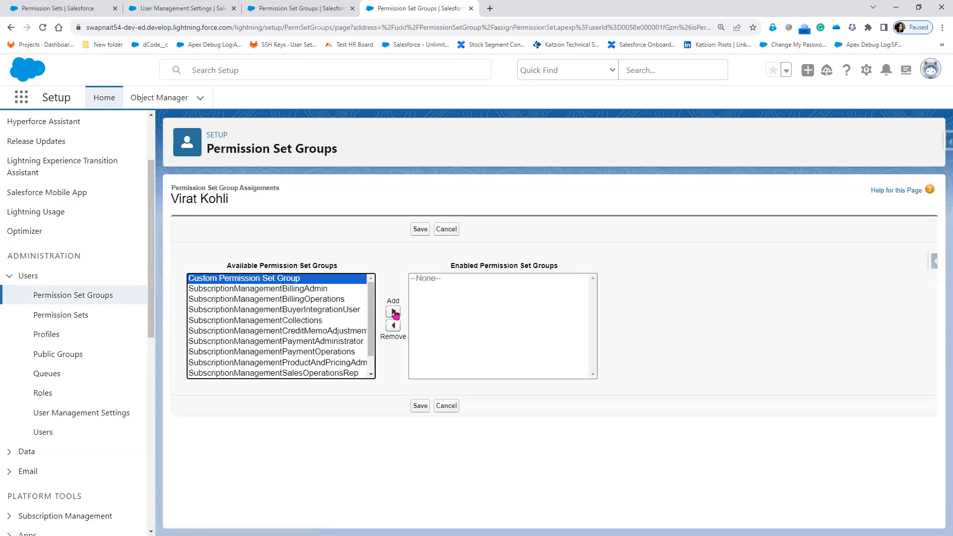
pyautogui.click(419, 406)
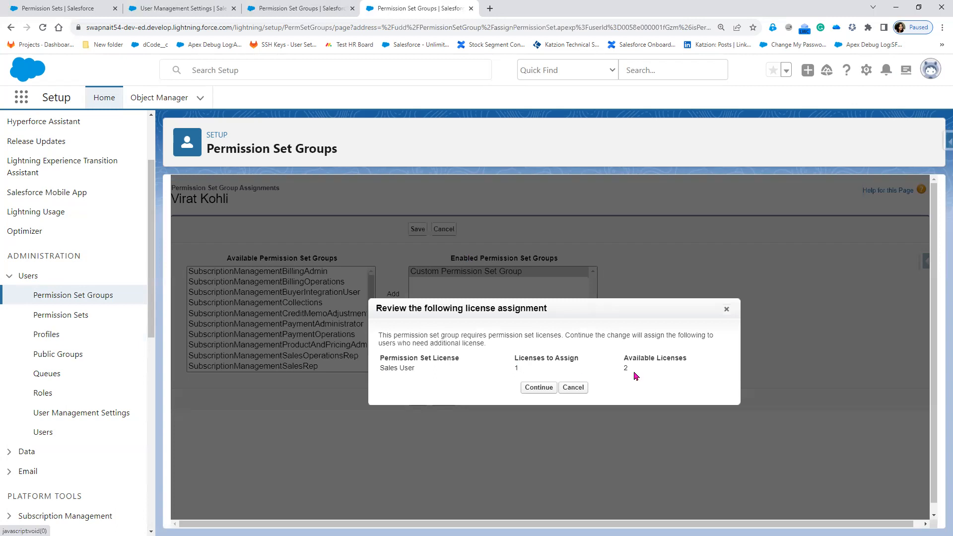
pyautogui.click(542, 390)
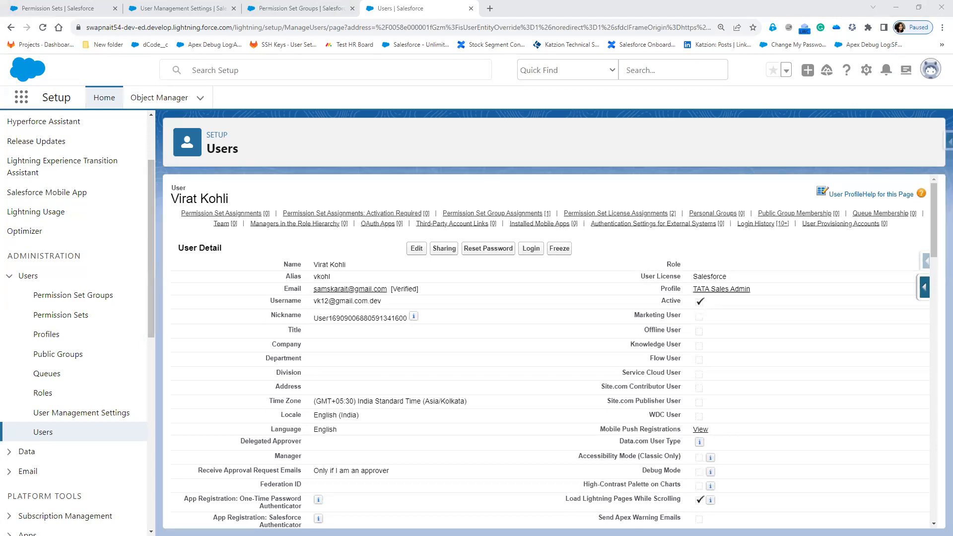
pyautogui.click(479, 216)
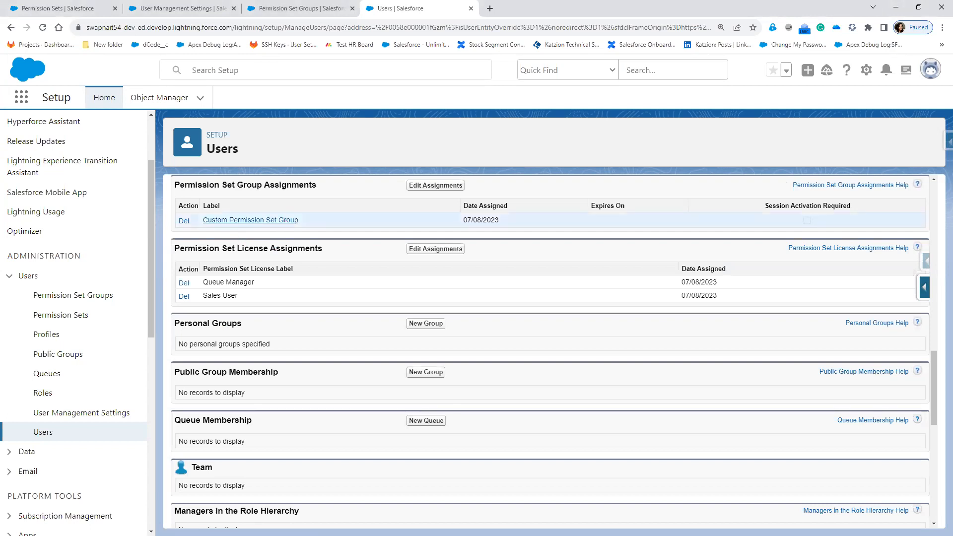
# Switch to the incognito browser window and log out of the TATA Sales Admin user's session
pyautogui.hotkey('alt', 'Tab')
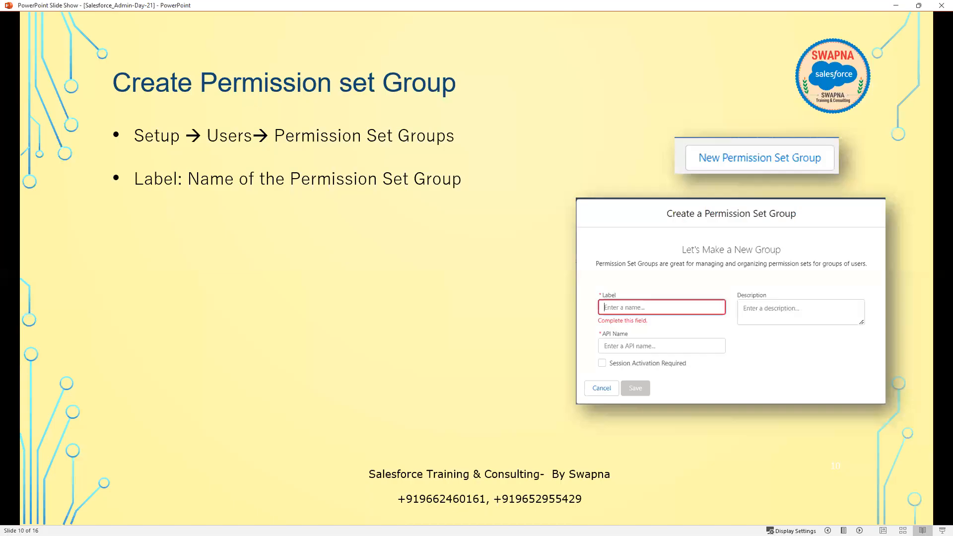
pyautogui.hotkey('alt', 'Tab')
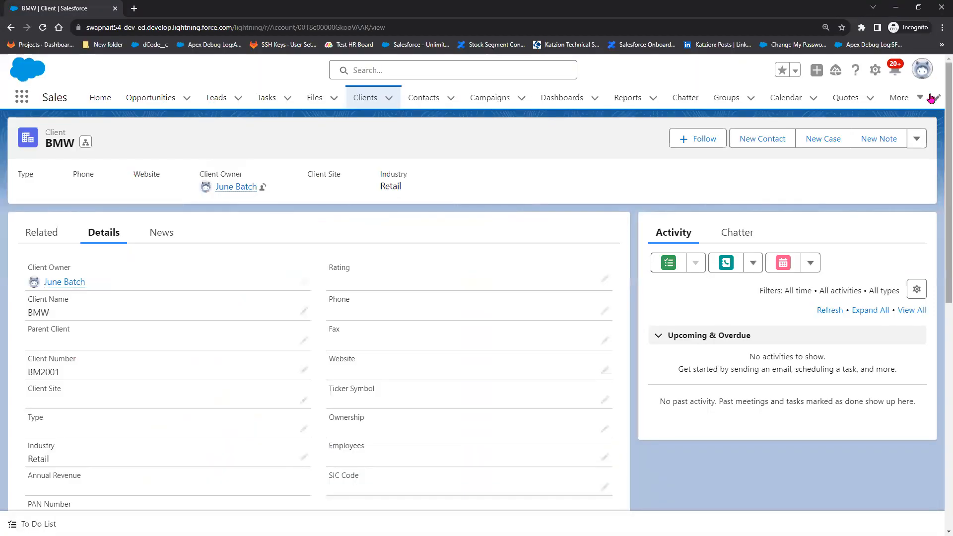
pyautogui.click(922, 70)
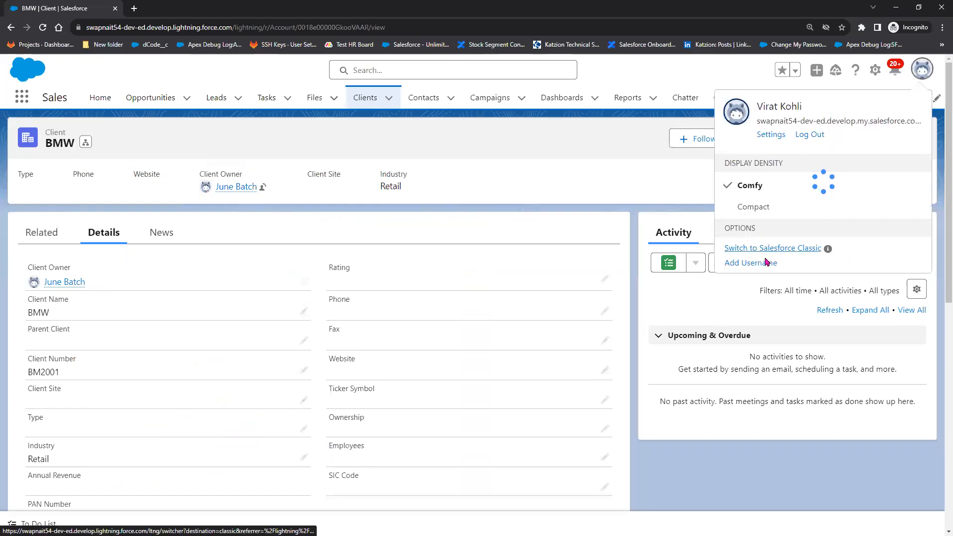
pyautogui.click(898, 9)
pyautogui.click(900, 10)
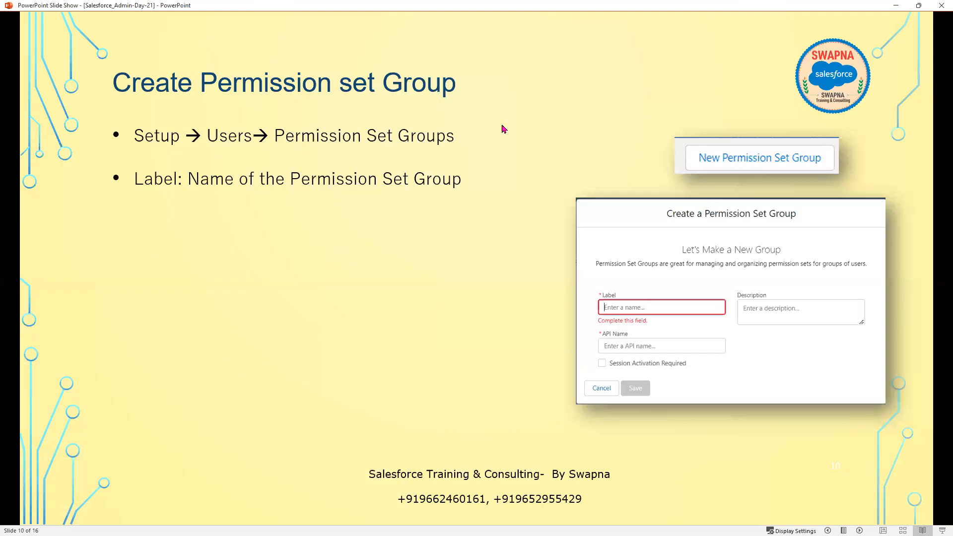
# Return to the user's detail page in Setup and copy the username
pyautogui.click(898, 9)
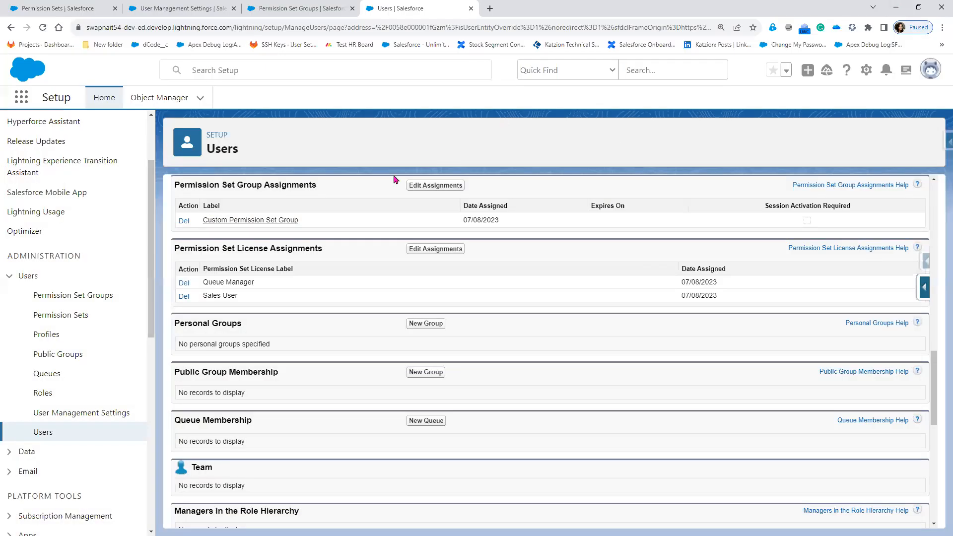
pyautogui.scroll(6, 405, 363)
pyautogui.scroll(5, 405, 363)
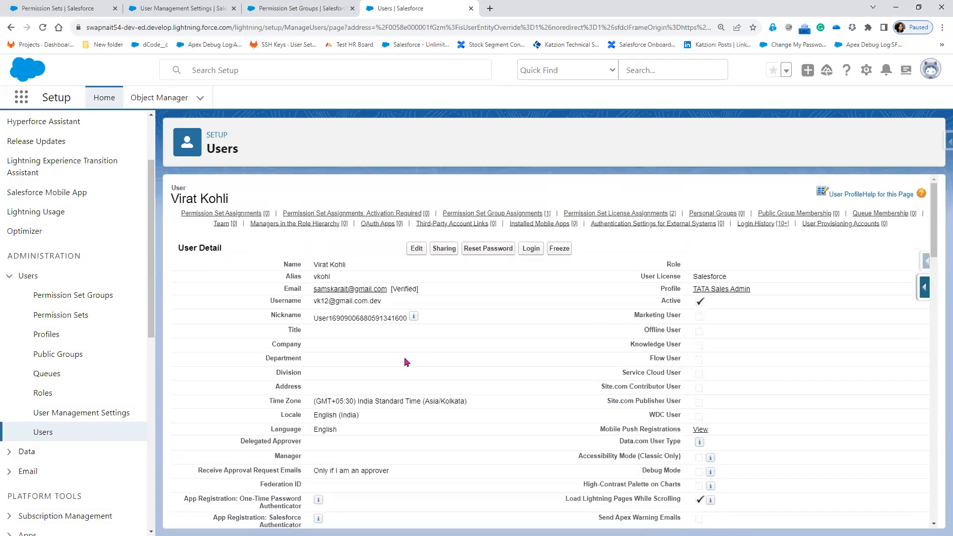
pyautogui.moveTo(392, 301); pyautogui.dragTo(303, 303)
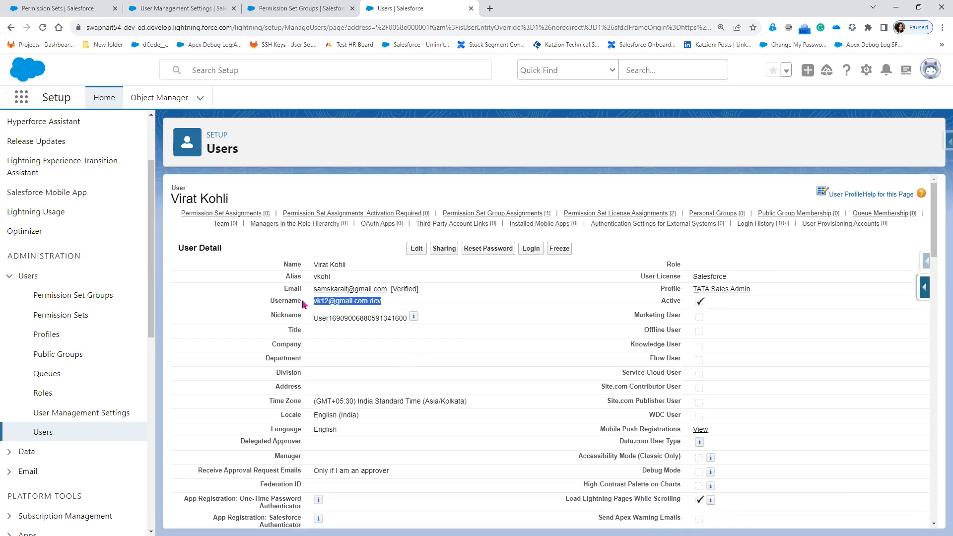
pyautogui.rightClick(371, 301)
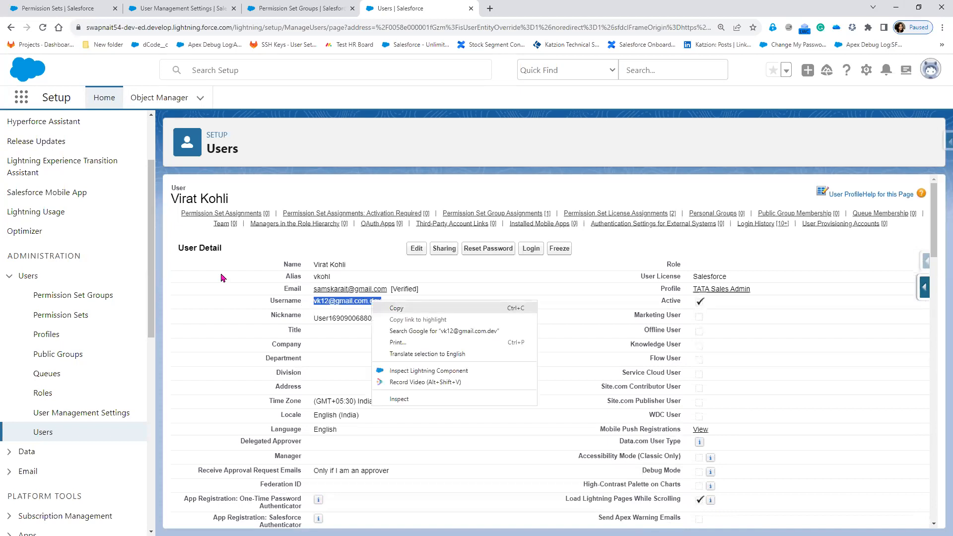
pyautogui.click(392, 308)
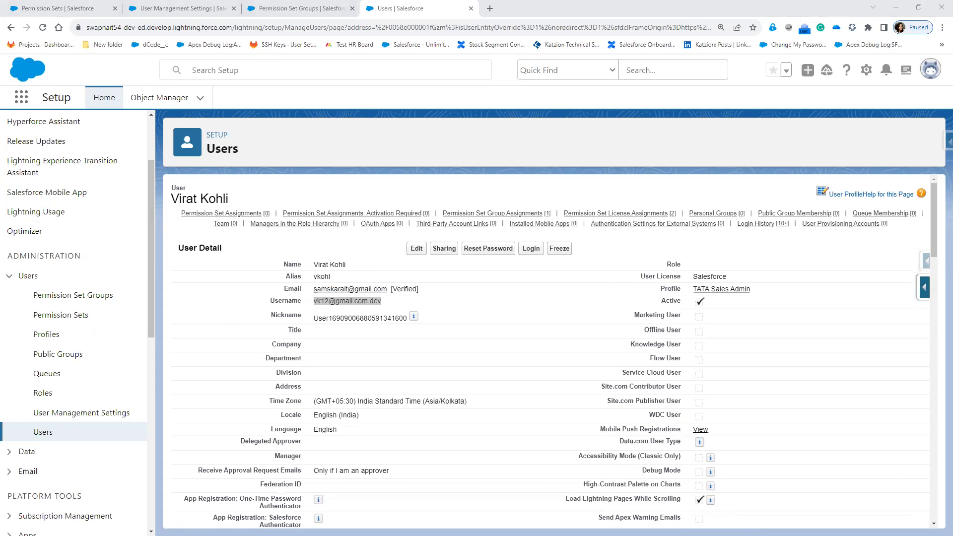
# Paste the copied username into the incognito window's Salesforce login form and remove the leading spaces
pyautogui.hotkey('alt', 'Tab')
pyautogui.click(193, 240)
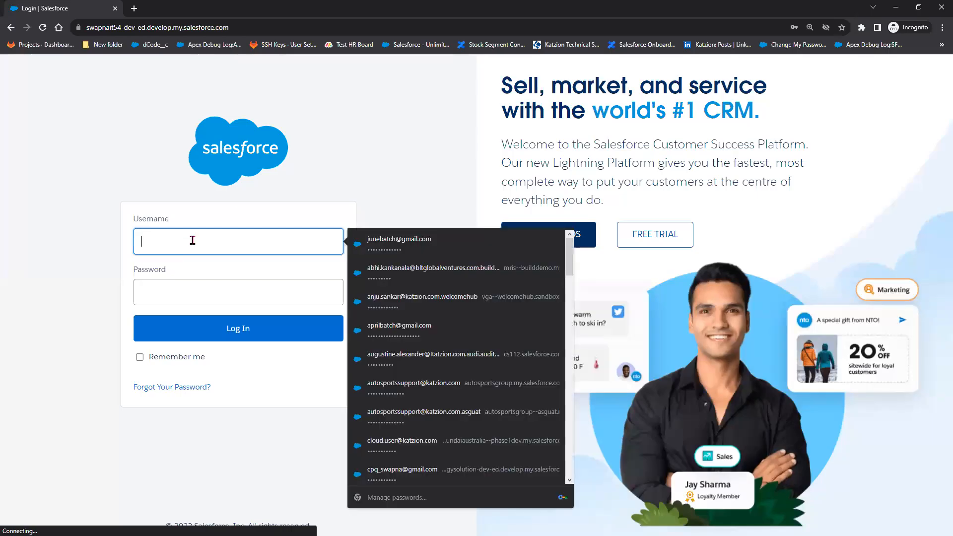
pyautogui.hotkey('ctrl', 'v')
pyautogui.click(158, 241)
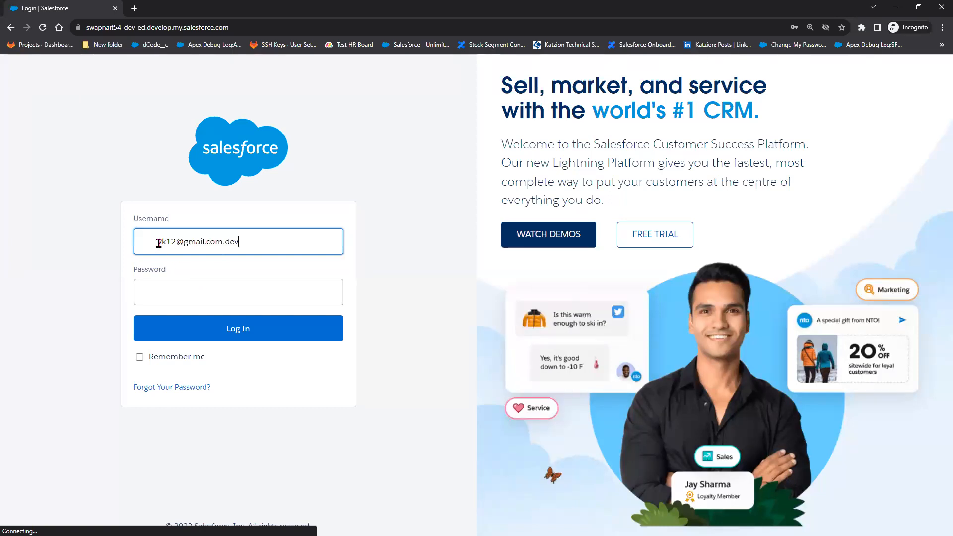
pyautogui.press('BackSpace')
pyautogui.press('BackSpace')
pyautogui.press('BackSpace')
pyautogui.press('BackSpace')
pyautogui.press('BackSpace')
pyautogui.press('BackSpace')
pyautogui.press('BackSpace')
pyautogui.press('BackSpace')
# Enter the account password, log in as the TATA Sales Admin user, and postpone the mobile phone registration
pyautogui.click(188, 290)
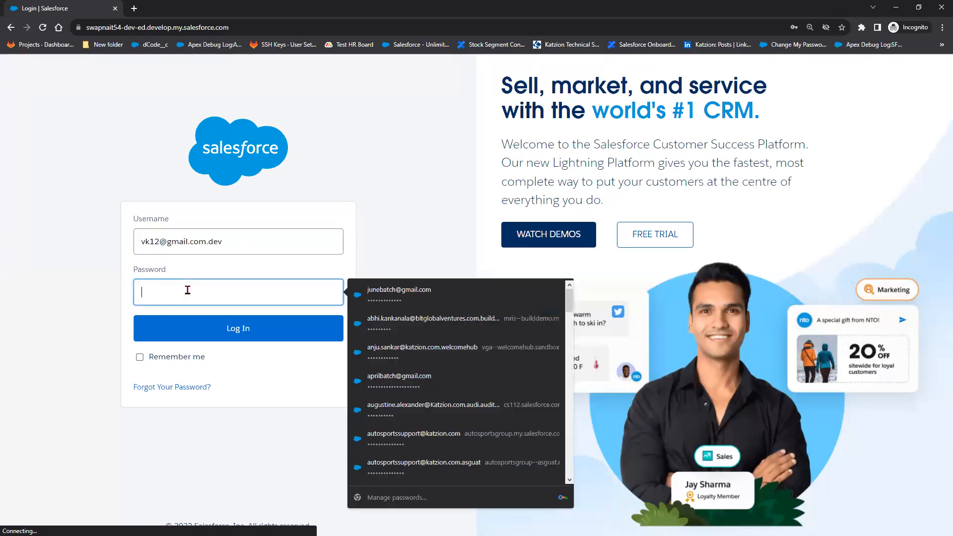
pyautogui.write('*******')
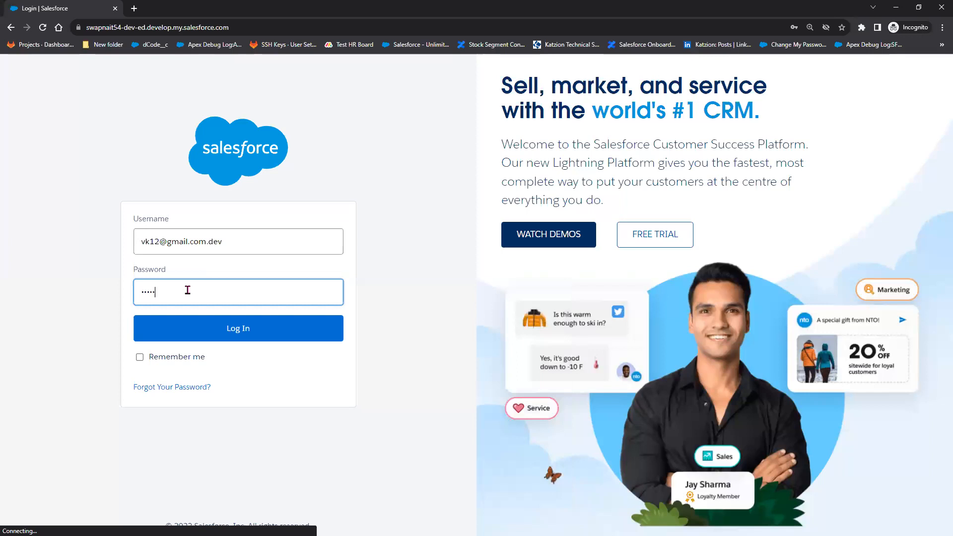
pyautogui.press('BackSpace')
pyautogui.press('BackSpace')
pyautogui.press('BackSpace')
pyautogui.press('BackSpace')
pyautogui.press('BackSpace')
pyautogui.press('BackSpace')
pyautogui.press('BackSpace')
pyautogui.write('**************')
pyautogui.click(206, 329)
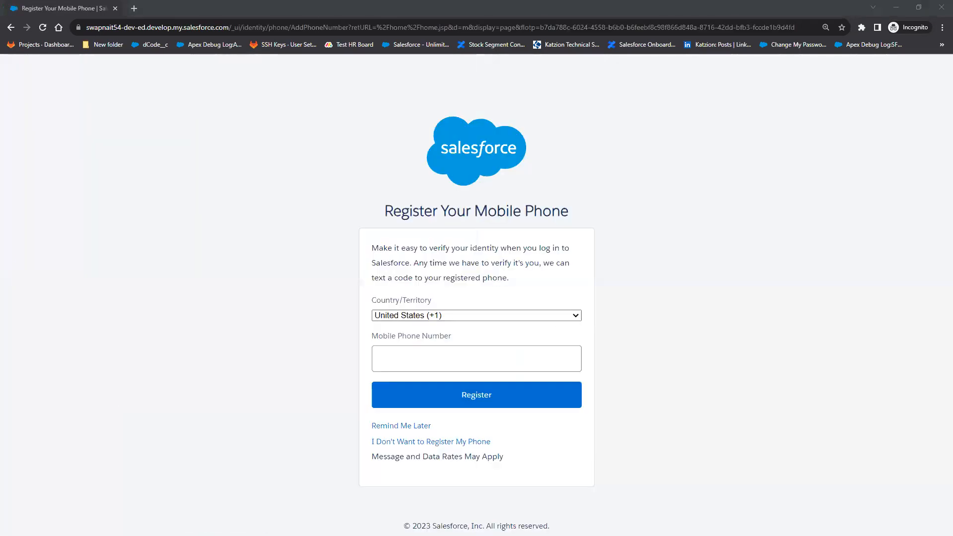
pyautogui.click(406, 426)
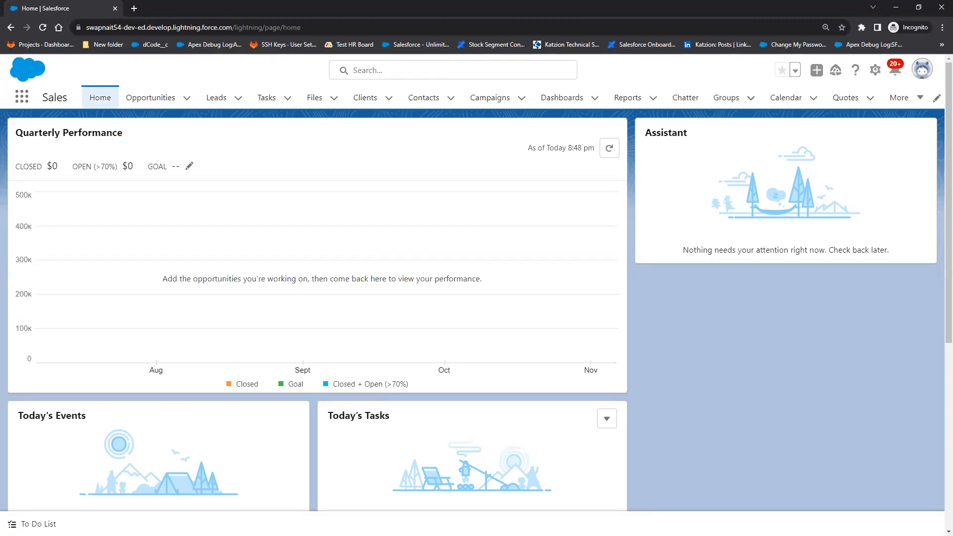
# Examine the BMW client record's available actions and details, and check the apps offered in the App Launcher
pyautogui.hotkey('alt', 'Tab')
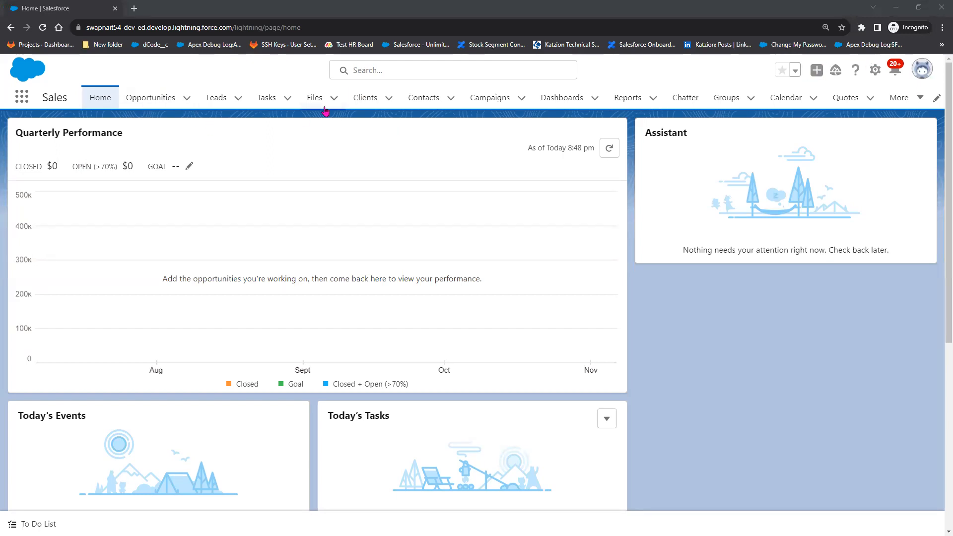
pyautogui.click(368, 105)
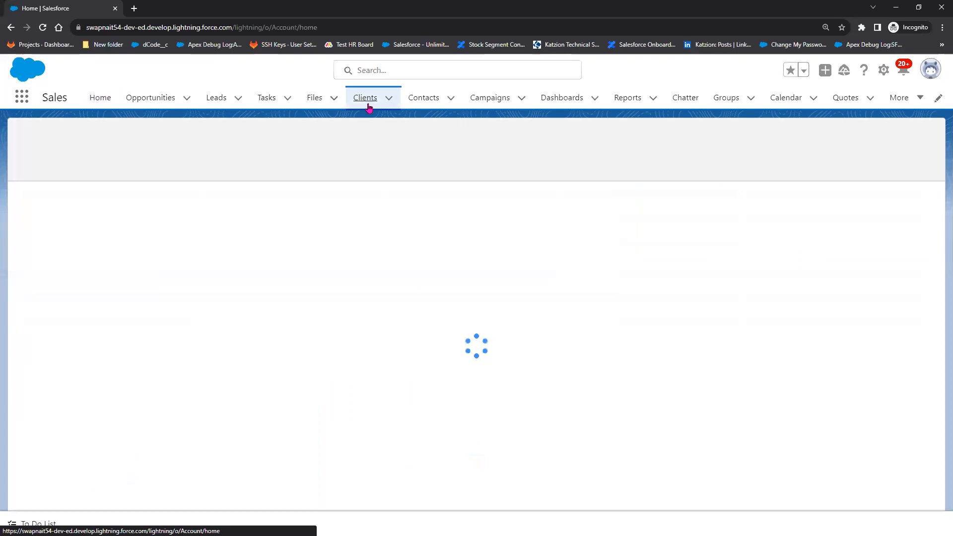
pyautogui.click(88, 215)
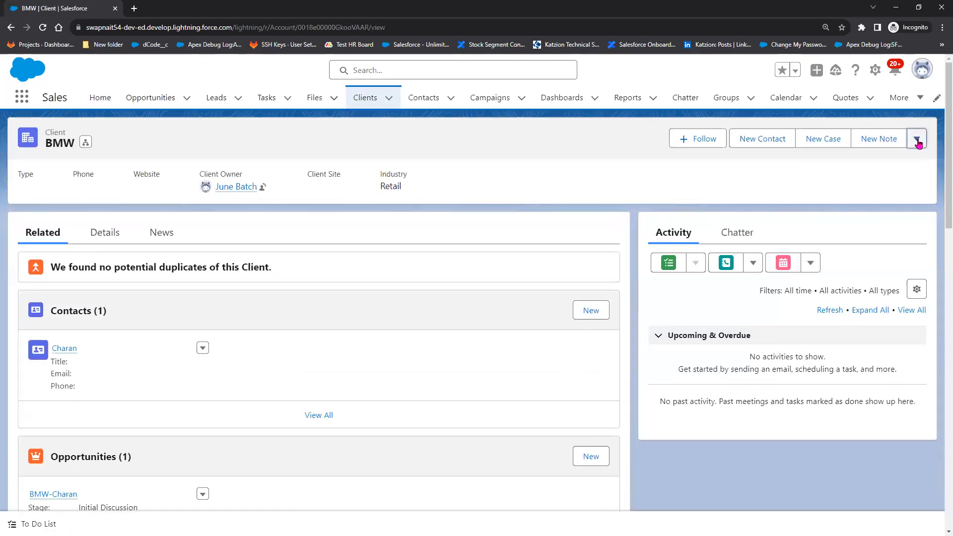
pyautogui.click(917, 143)
pyautogui.click(103, 233)
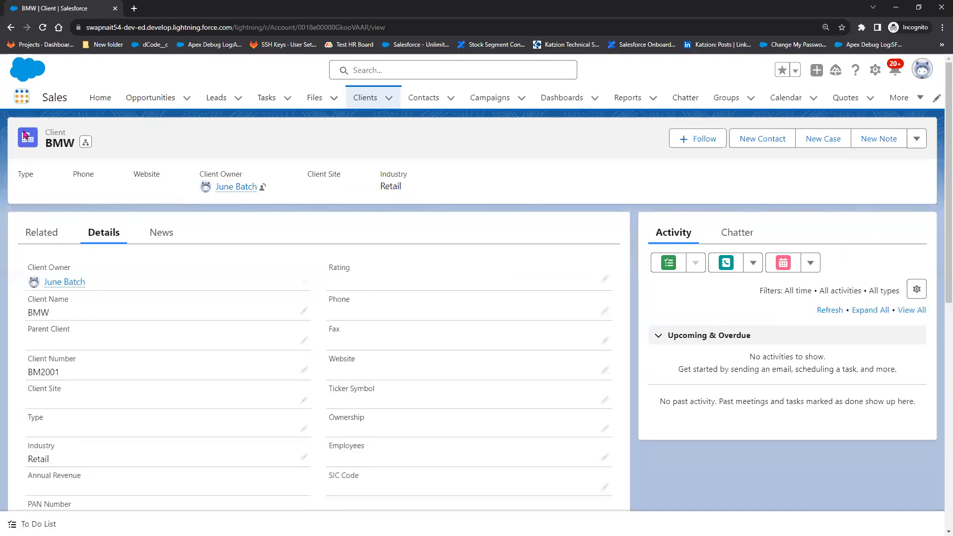
pyautogui.click(44, 296)
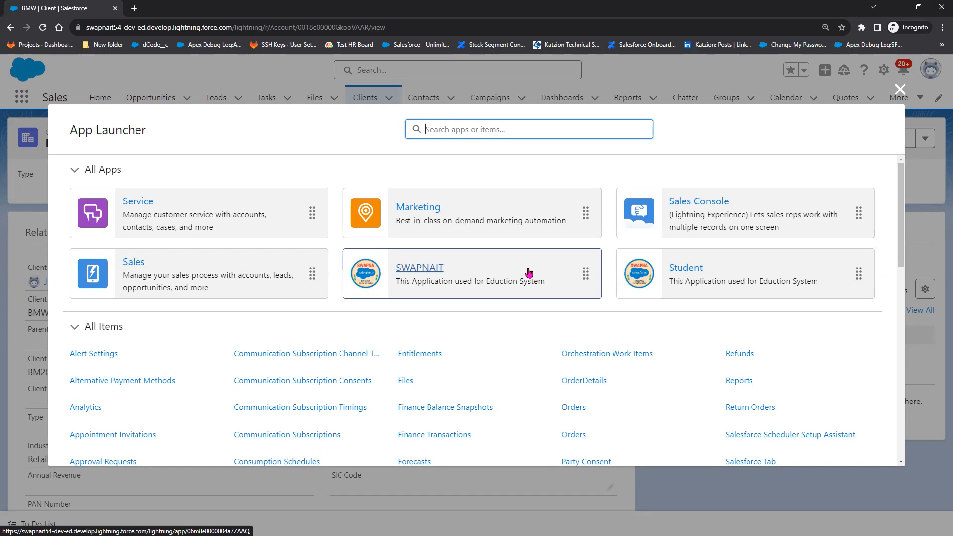
# Switch to the PowerPoint slide show and advance to the Properties of Permission set Group slide
pyautogui.click(900, 9)
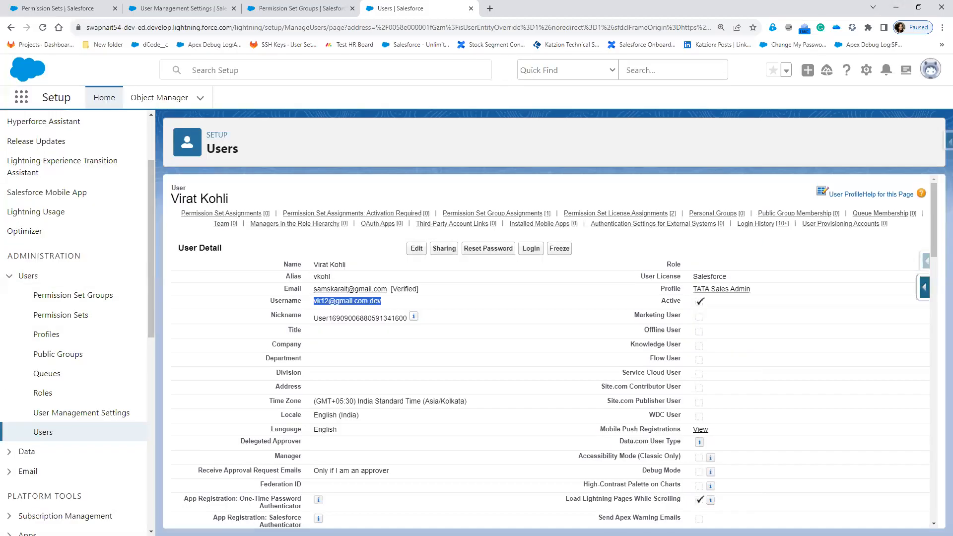
pyautogui.click(896, 8)
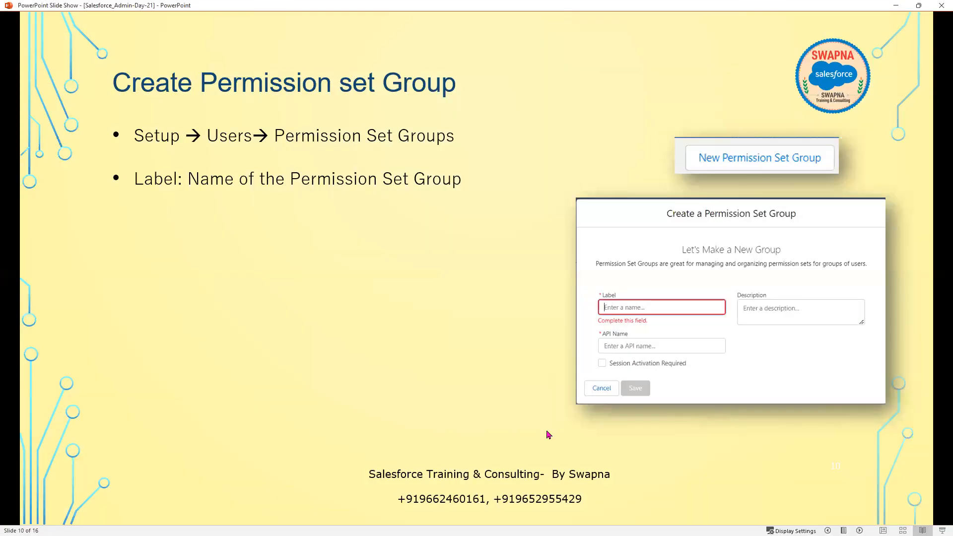
pyautogui.click(366, 389)
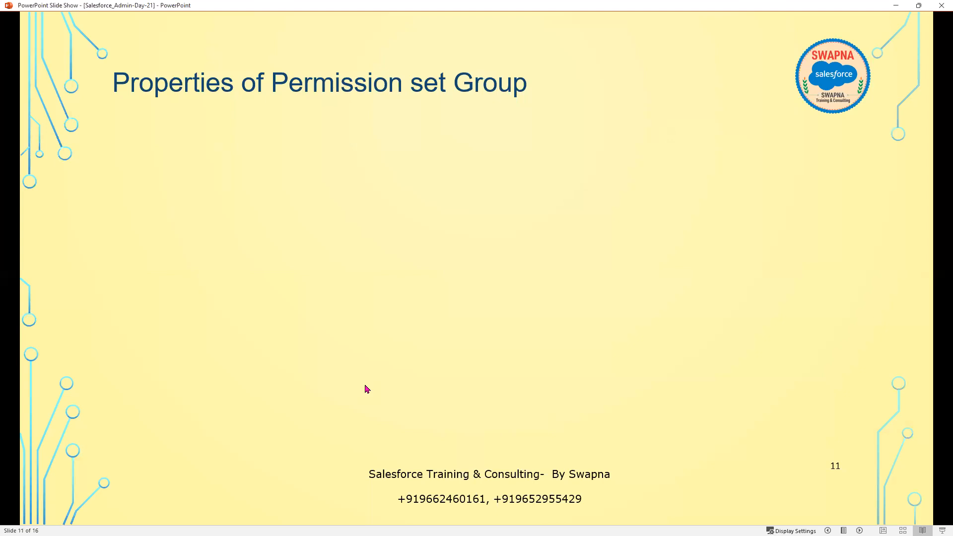
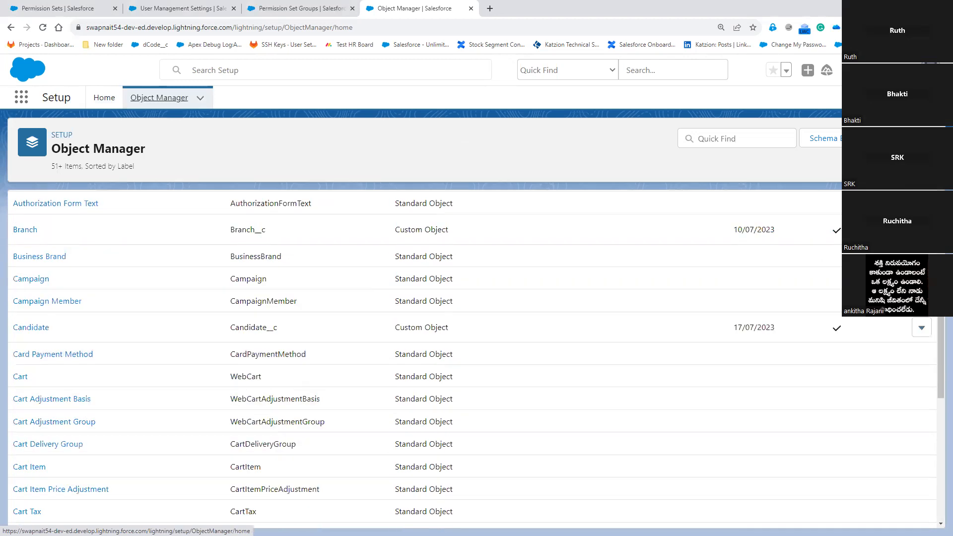
# Find the custom Position object in Object Manager and open its Fields & Relationships
pyautogui.scroll(-9, 268, 395)
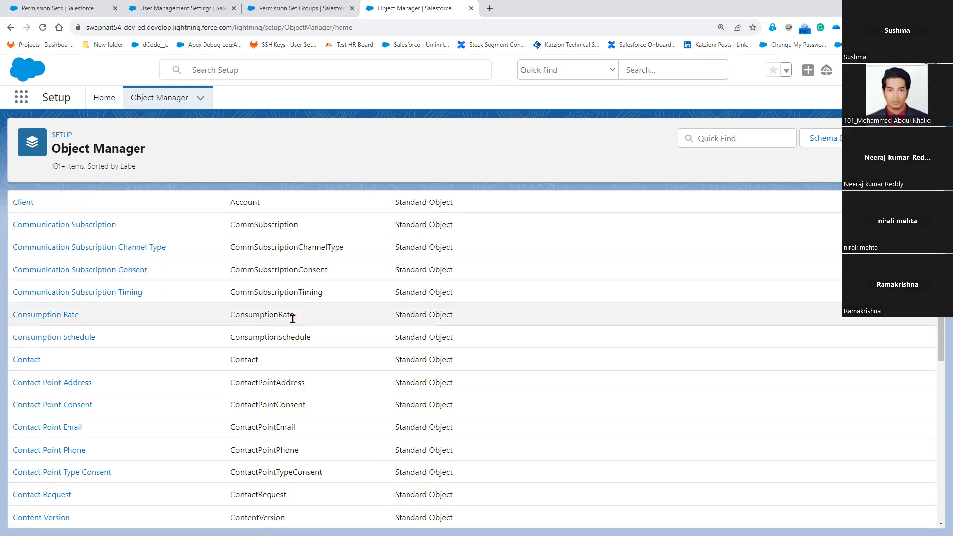
pyautogui.scroll(-9, 74, 397)
pyautogui.scroll(-7, 78, 422)
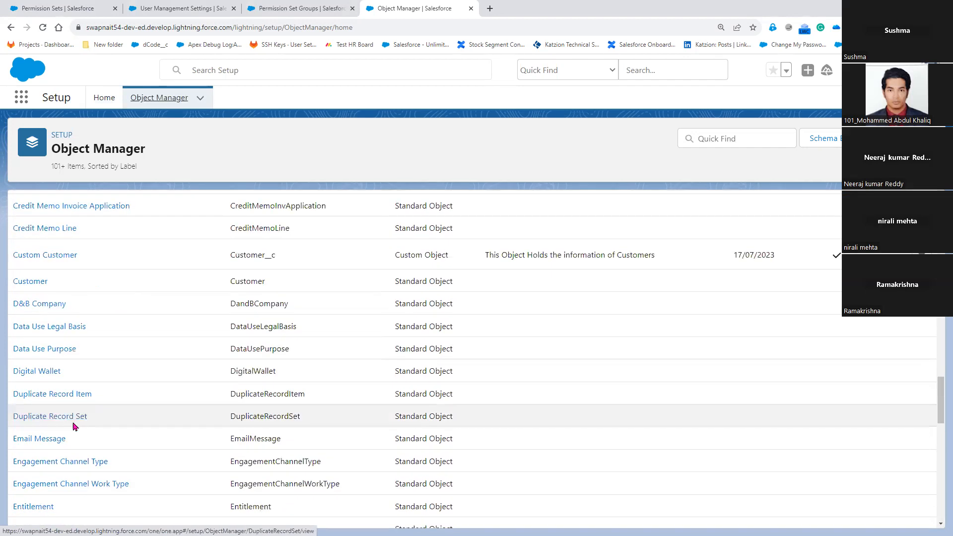
pyautogui.scroll(-7, 77, 463)
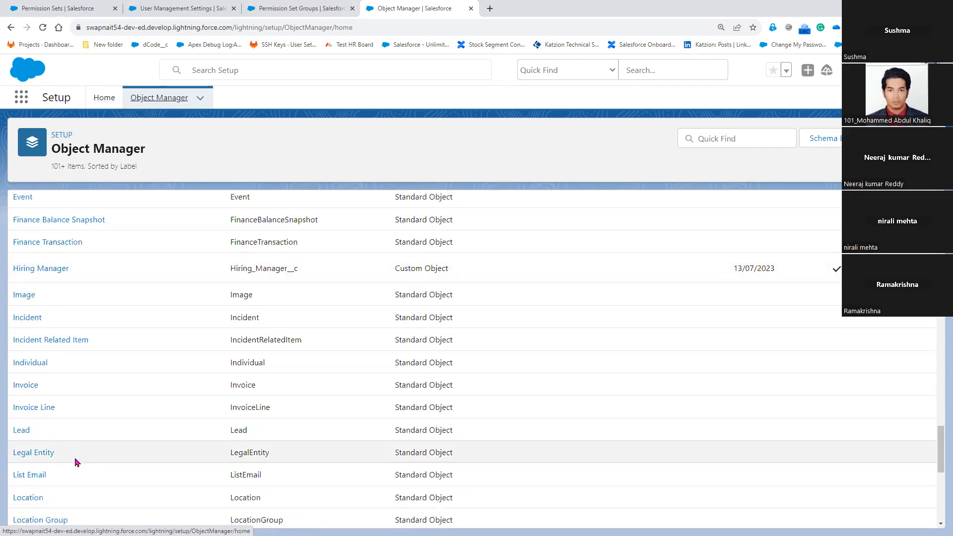
pyautogui.scroll(-15, 73, 471)
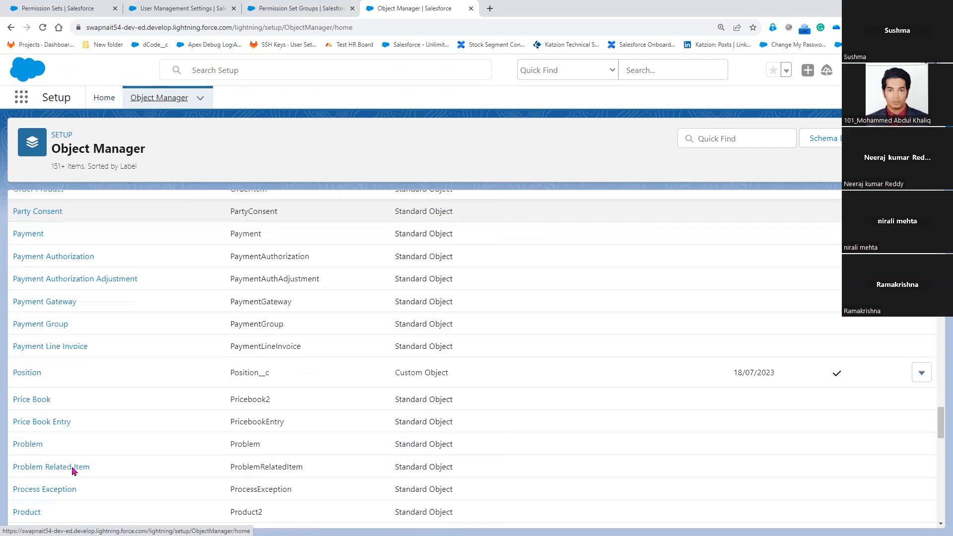
pyautogui.scroll(-15, 73, 474)
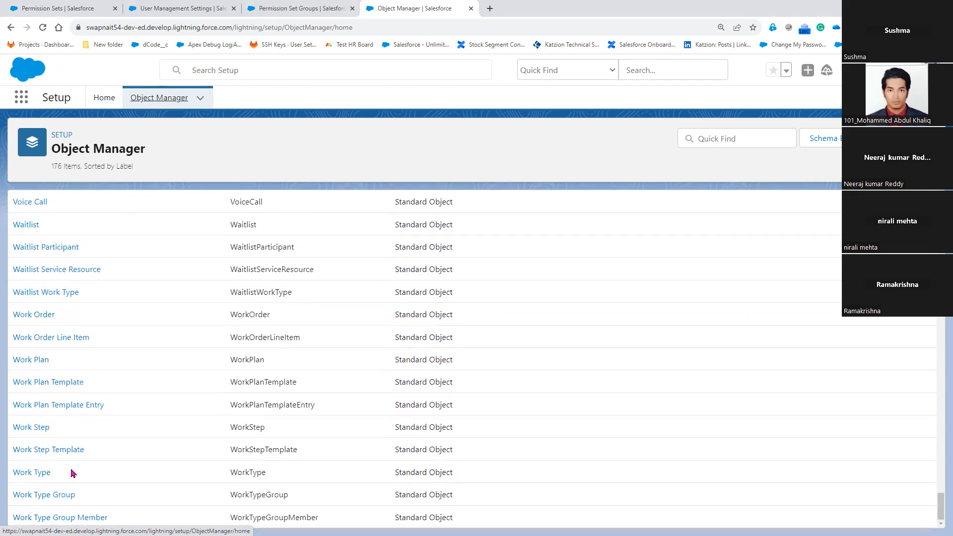
pyautogui.scroll(18, 198, 469)
pyautogui.scroll(9, 198, 468)
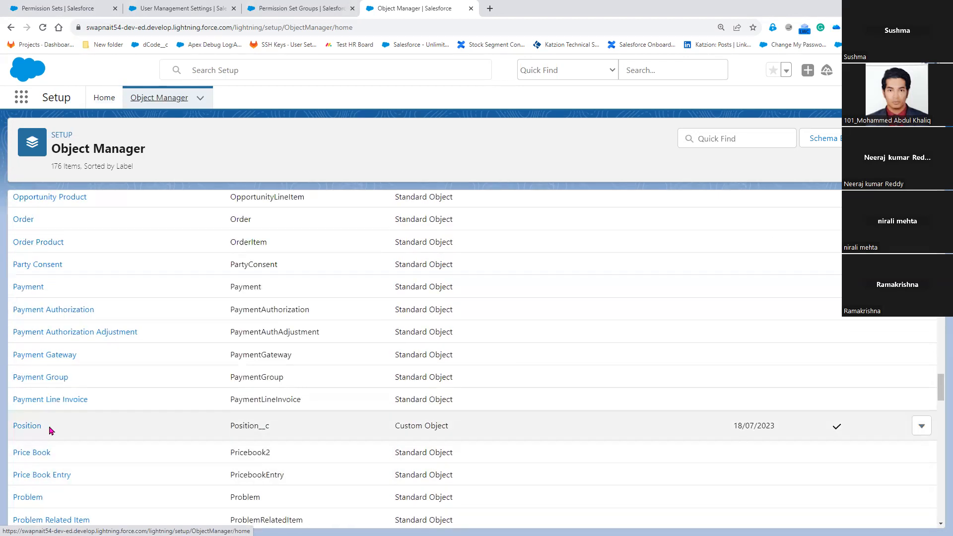
pyautogui.click(28, 426)
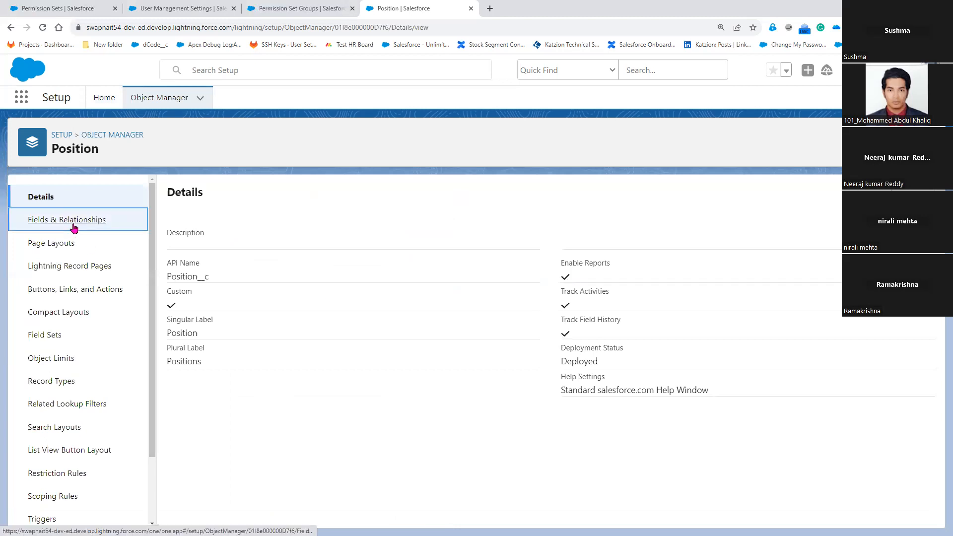
pyautogui.click(74, 227)
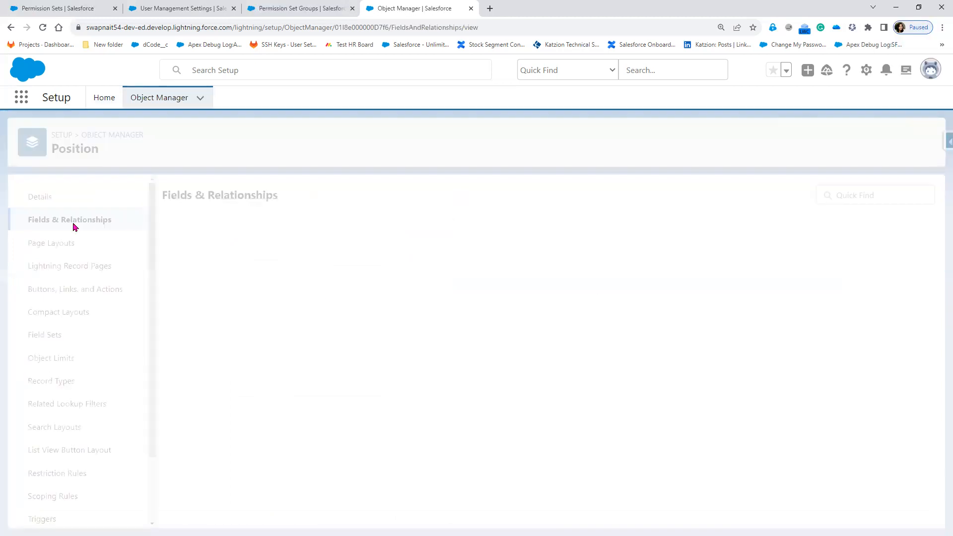
# Review the Position object's existing fields and start a new custom field of type Text Area (Long)
pyautogui.scroll(-5, 264, 458)
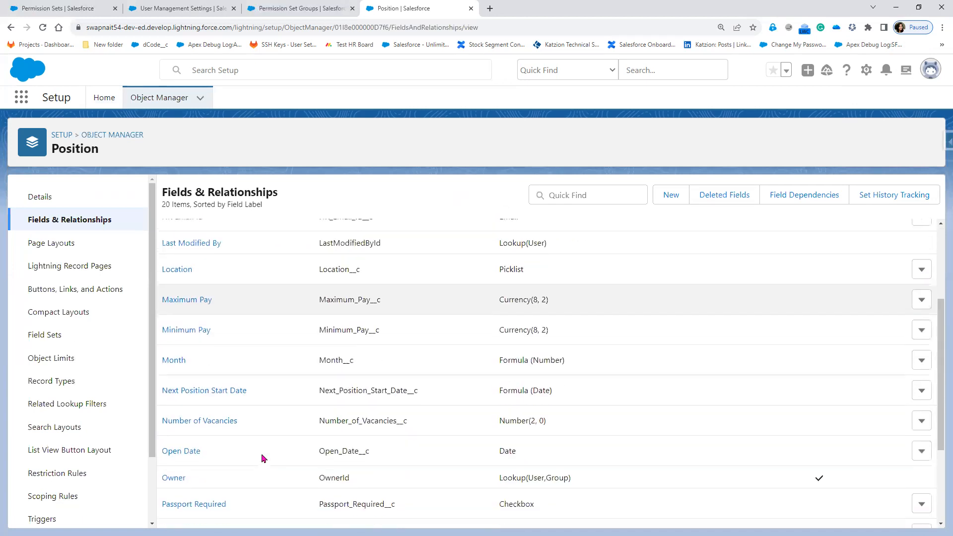
pyautogui.scroll(-1, 264, 458)
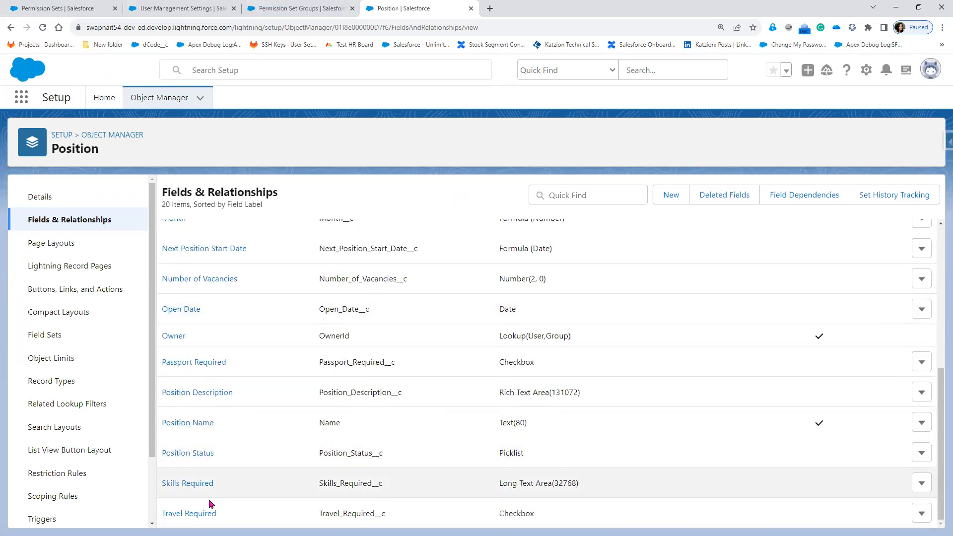
pyautogui.scroll(3, 217, 492)
pyautogui.scroll(3, 180, 379)
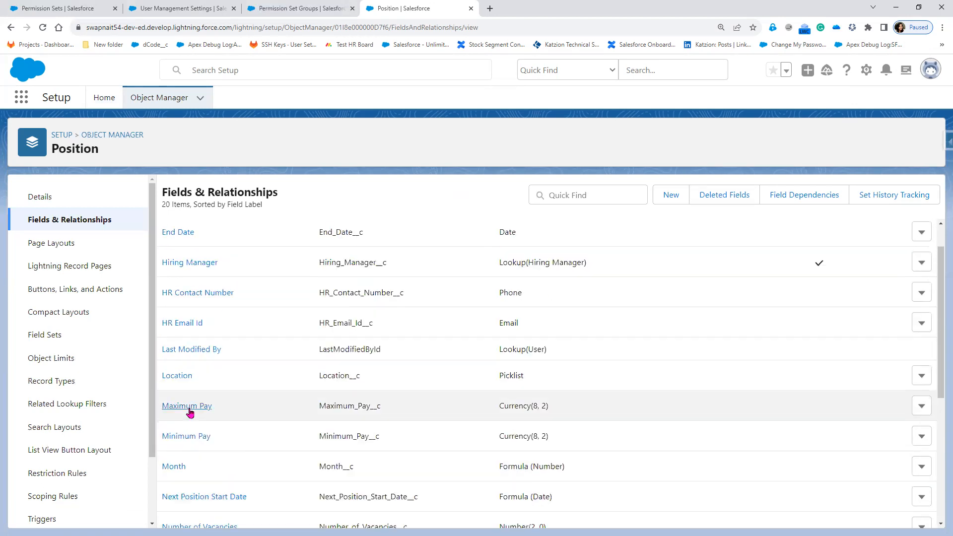
pyautogui.click(671, 193)
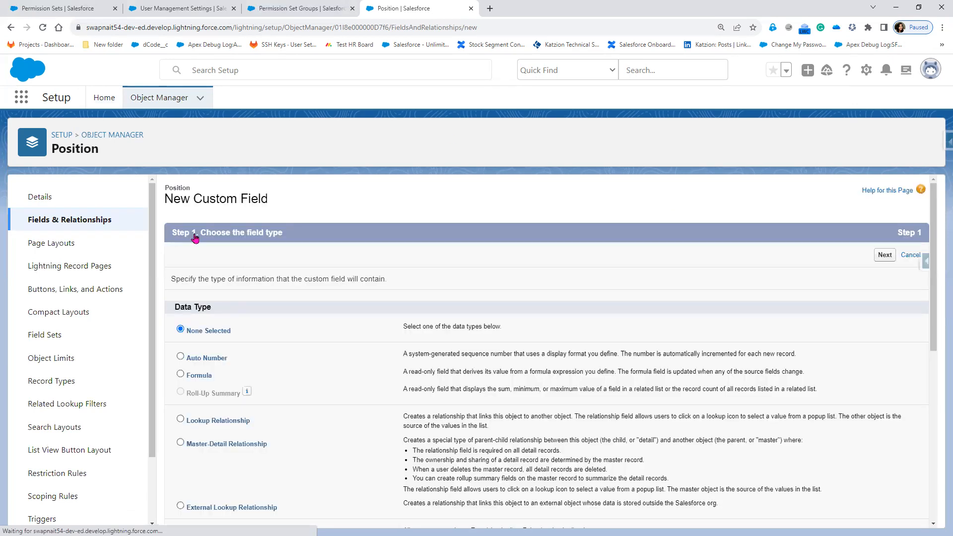
pyautogui.scroll(-8, 226, 468)
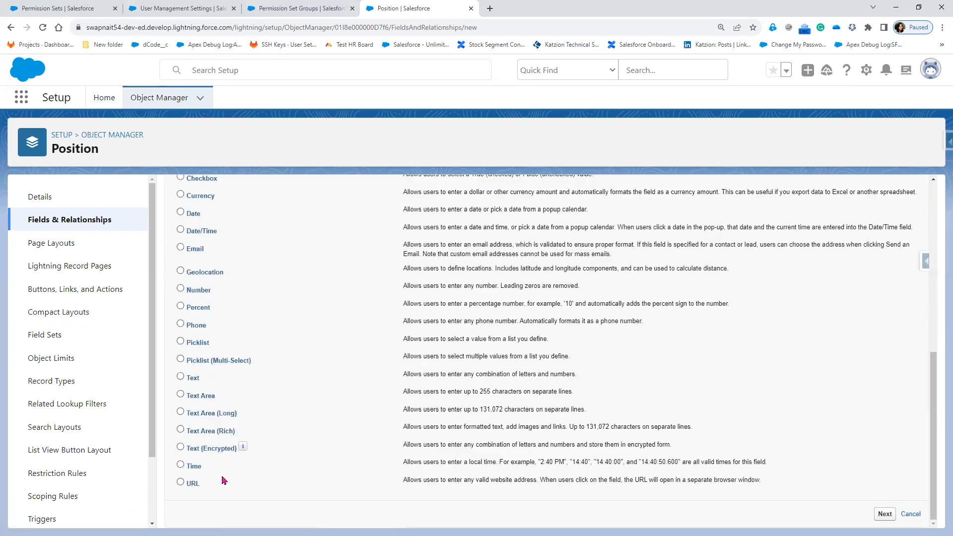
pyautogui.click(204, 414)
pyautogui.click(887, 515)
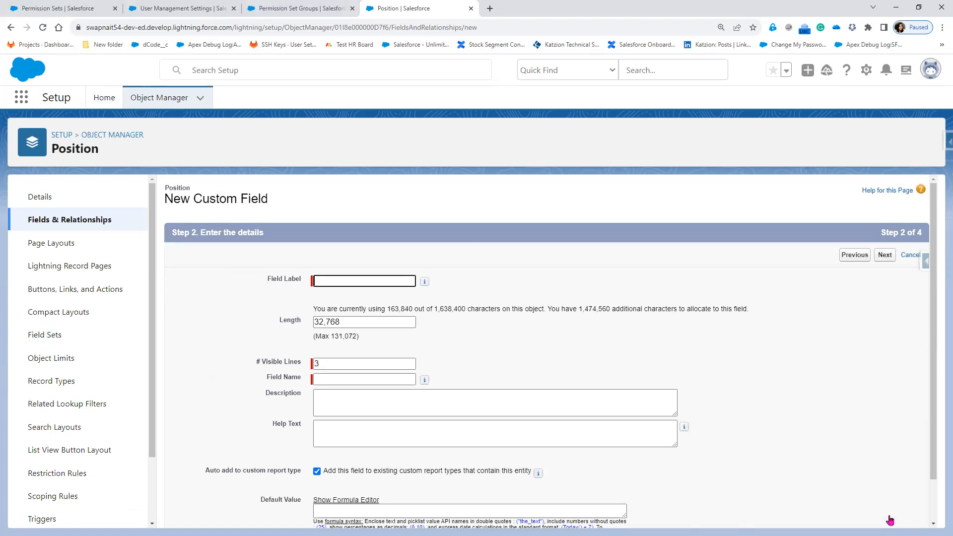
# Label the new long text field Description and continue to its field-level security settings
pyautogui.write('Description')
pyautogui.press('Tab')
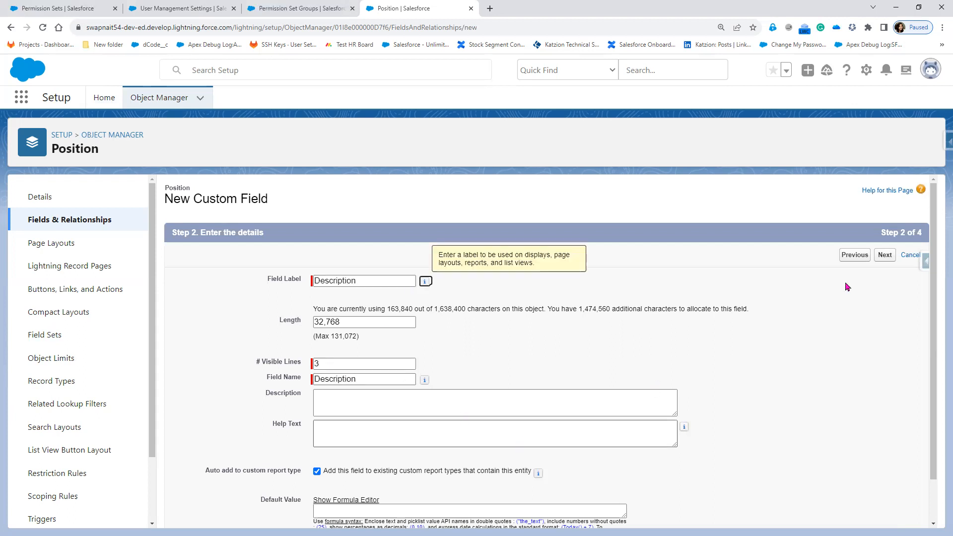
pyautogui.click(885, 256)
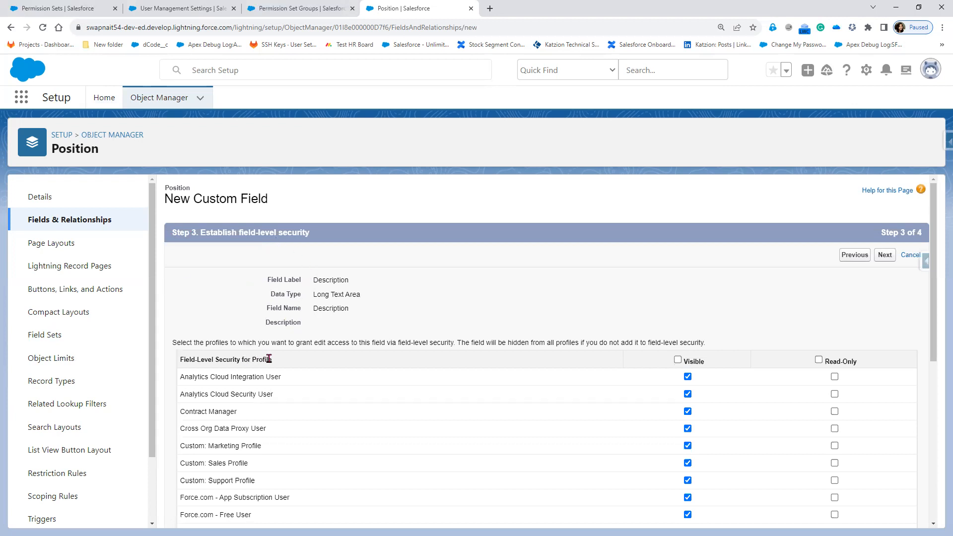
# Examine the field-level security for profiles offered for the Description field and continue to the page layout selection
pyautogui.moveTo(252, 359); pyautogui.dragTo(268, 359)
pyautogui.moveTo(241, 232); pyautogui.dragTo(325, 254)
pyautogui.moveTo(251, 358); pyautogui.dragTo(263, 359)
pyautogui.click(886, 255)
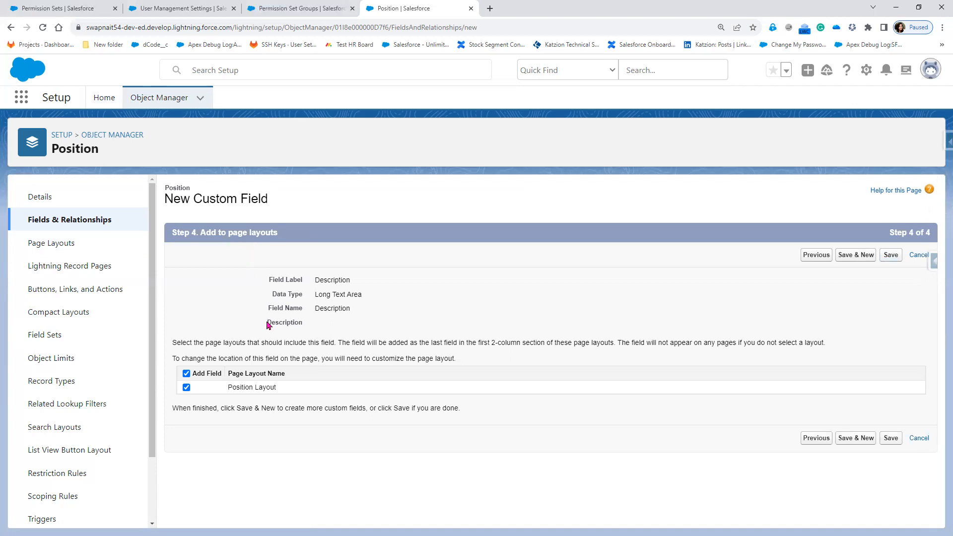
# Enable Field-Level Security for Permission Sets during Field Creation in User Management Settings
pyautogui.click(308, 9)
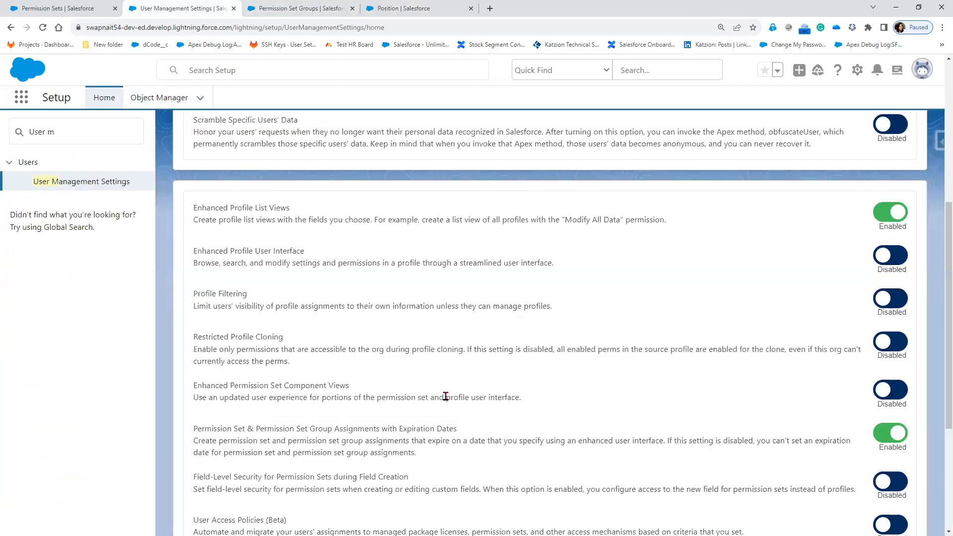
pyautogui.scroll(-1, 440, 394)
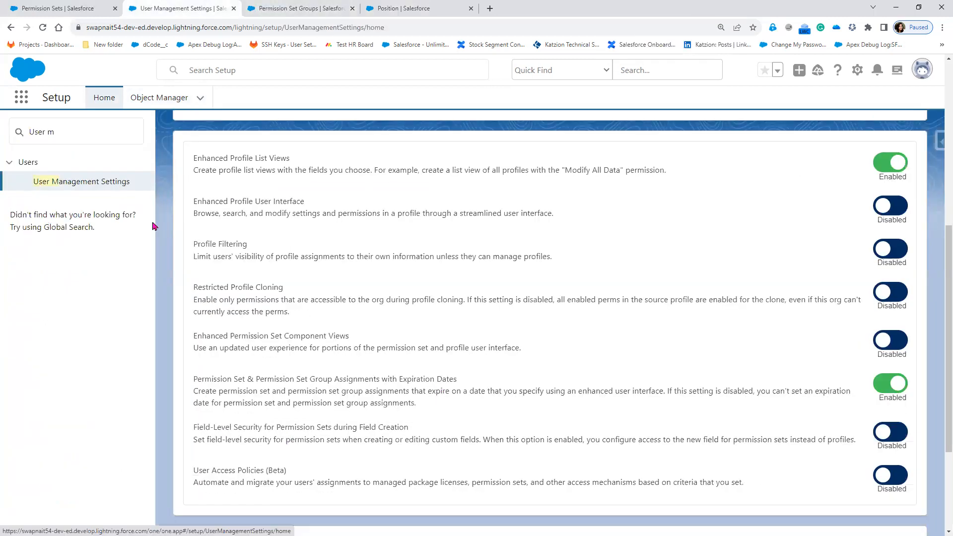
pyautogui.moveTo(195, 427); pyautogui.dragTo(438, 434)
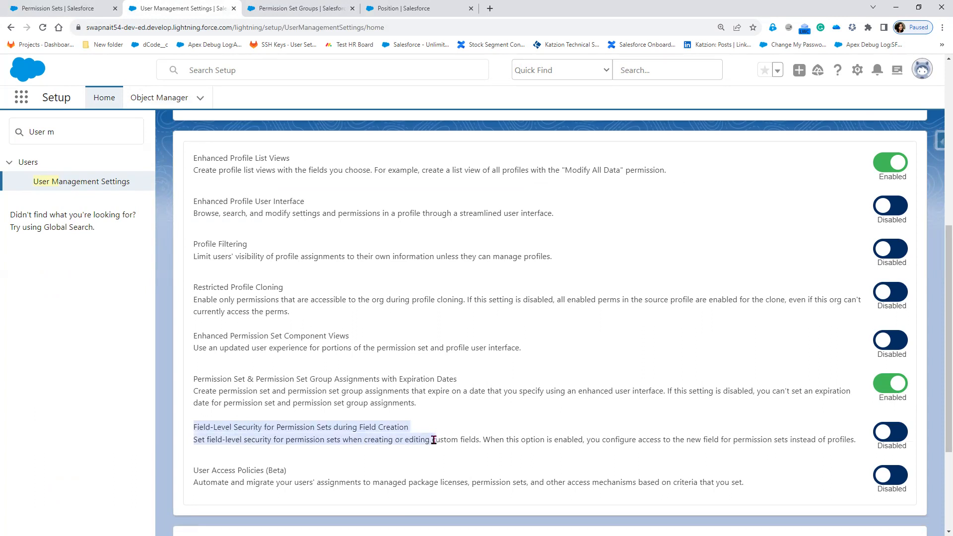
pyautogui.click(900, 440)
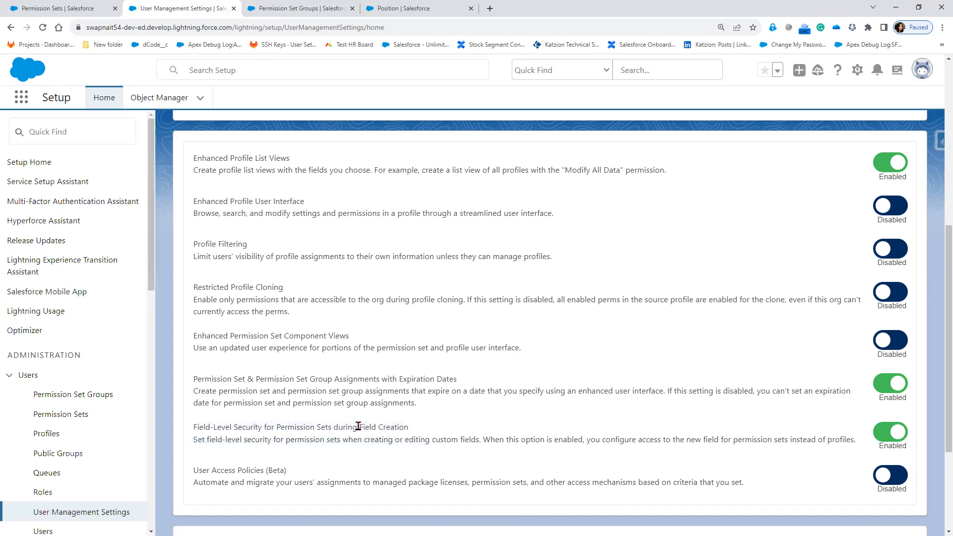
pyautogui.moveTo(360, 427); pyautogui.dragTo(416, 433)
pyautogui.moveTo(219, 428); pyautogui.dragTo(422, 435)
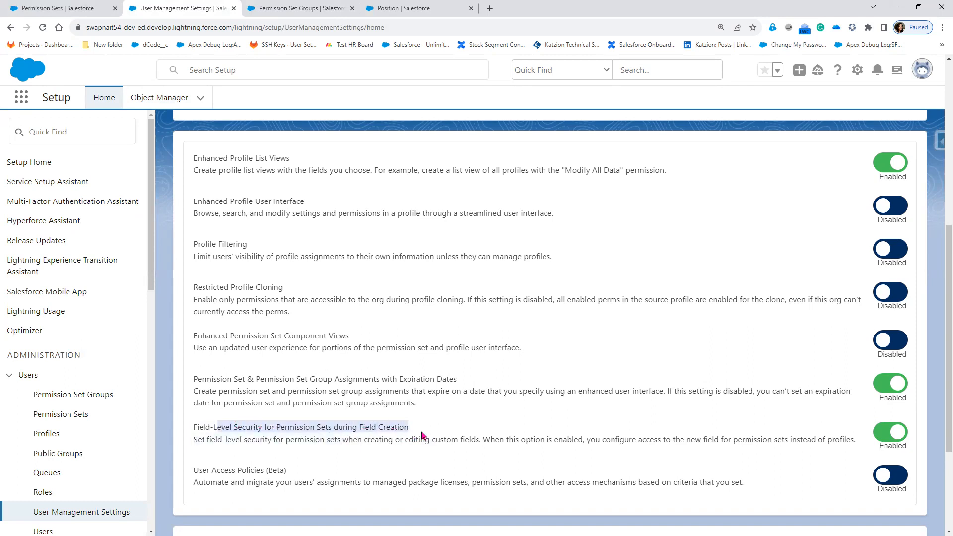
# Reload the Position object's Fields & Relationships page and start another new custom field of type Text Area (Long)
pyautogui.click(270, 11)
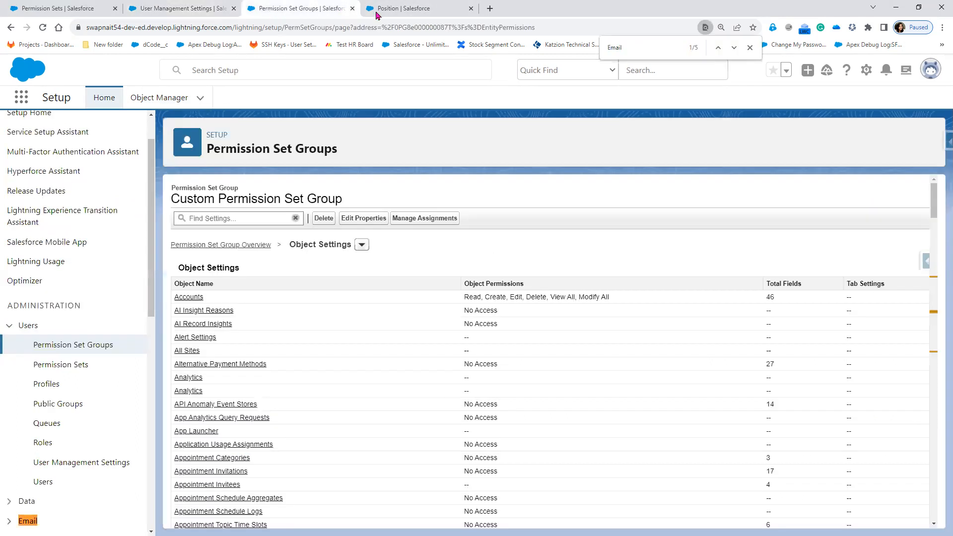
pyautogui.click(388, 11)
pyautogui.click(76, 227)
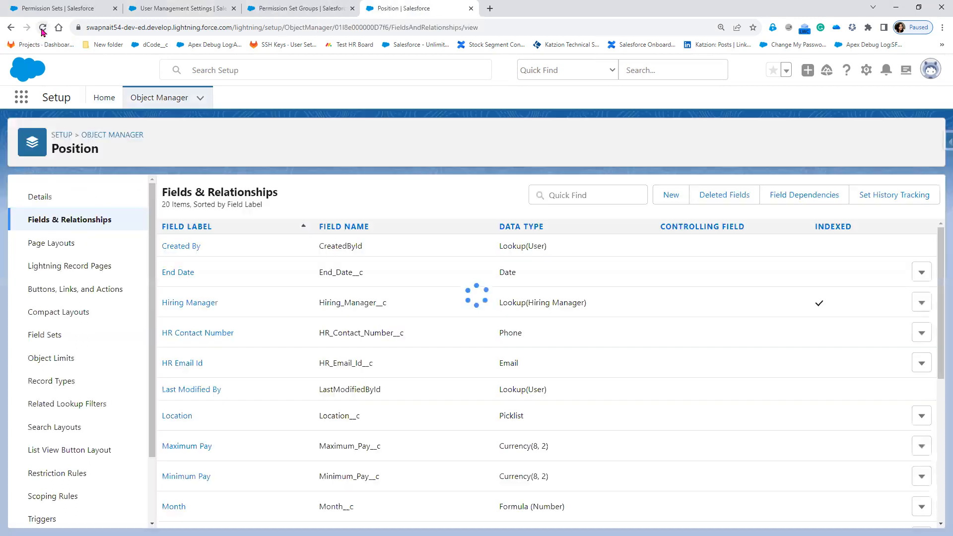
pyautogui.click(43, 28)
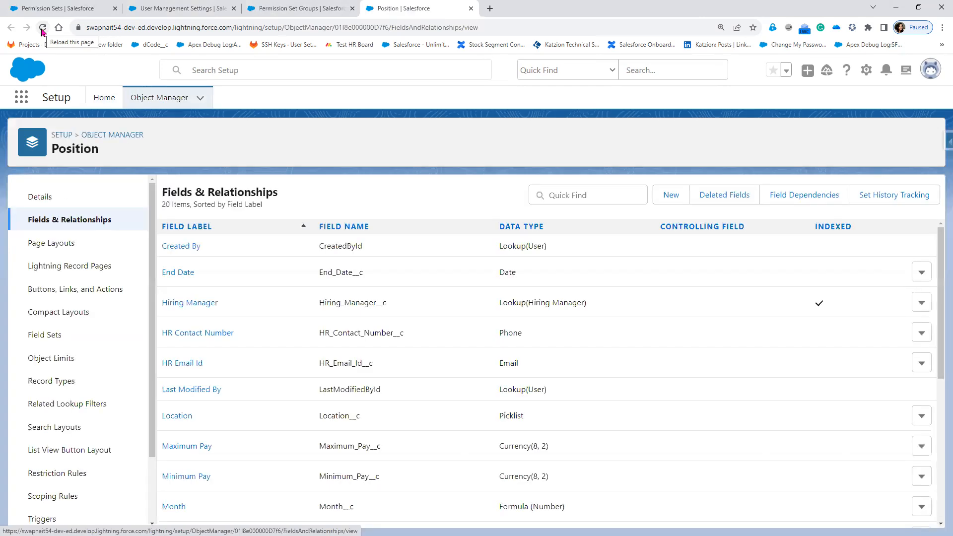
pyautogui.click(670, 197)
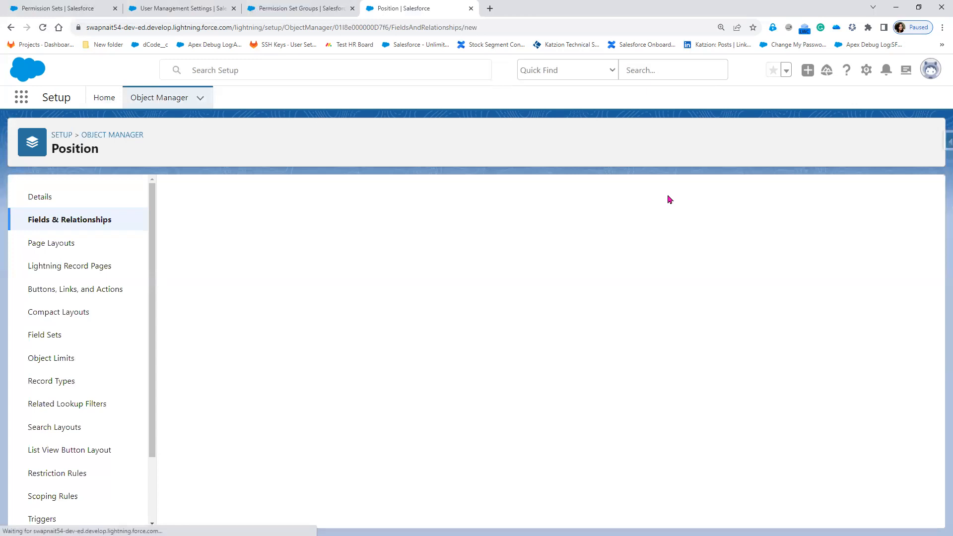
pyautogui.scroll(-4, 292, 473)
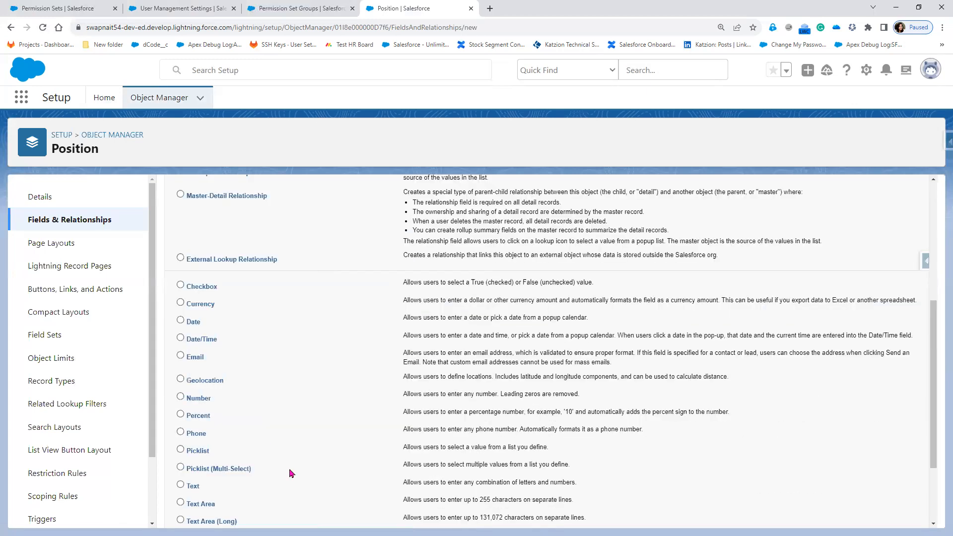
pyautogui.scroll(-2, 291, 473)
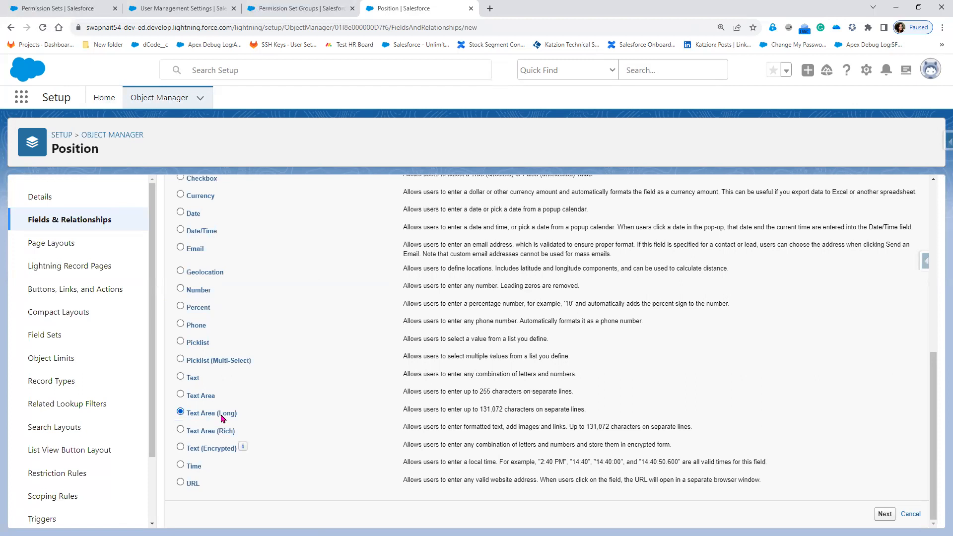
pyautogui.click(883, 515)
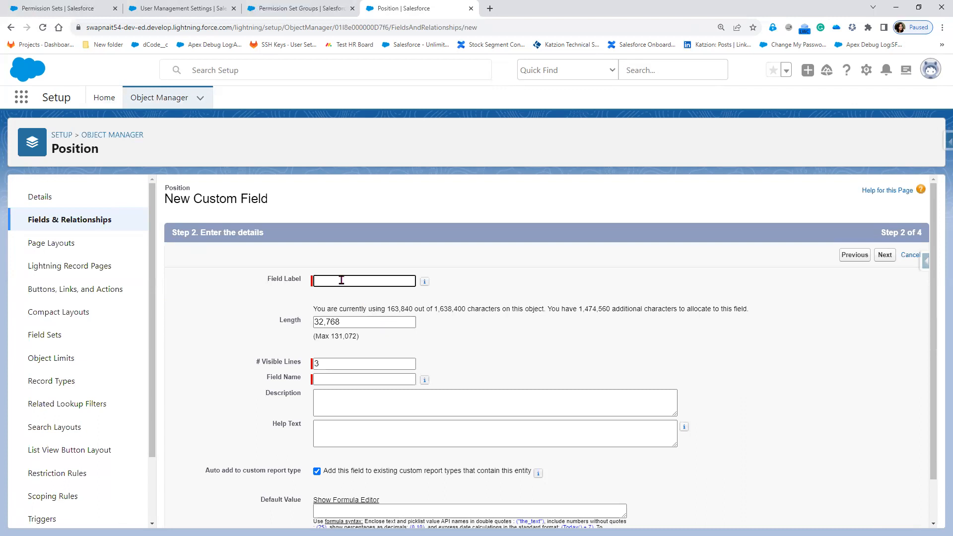
# Label the new long text field Descriptions and continue to its field-level security settings
pyautogui.write('escriptions')
pyautogui.press('Tab')
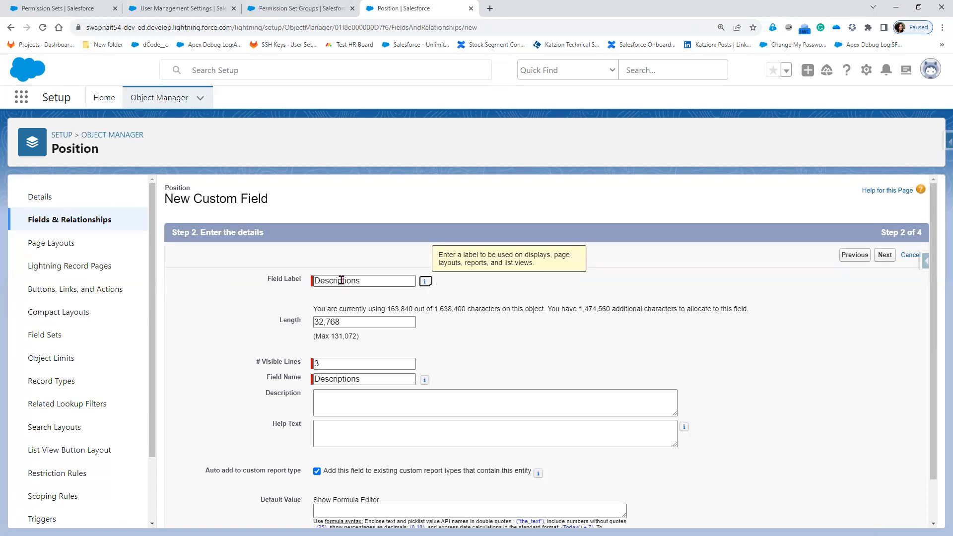
pyautogui.click(885, 255)
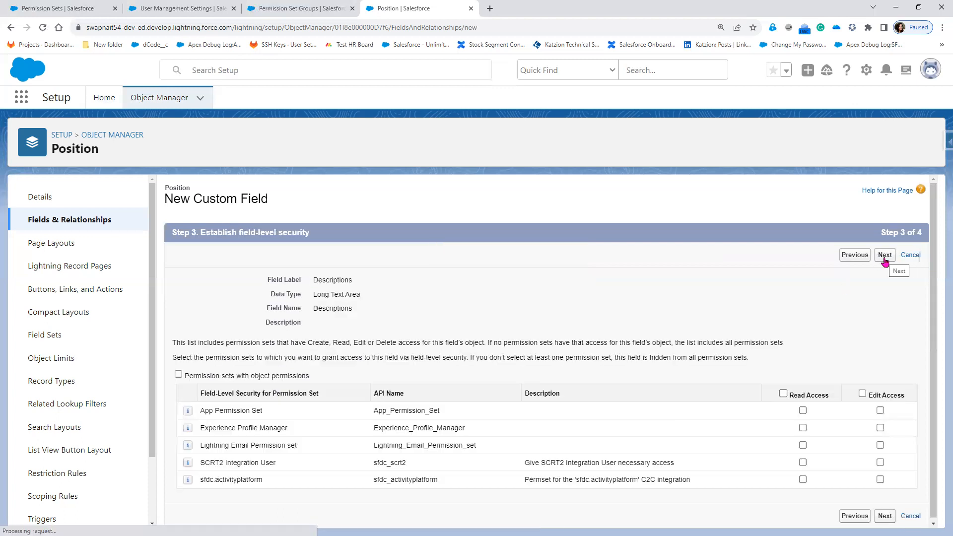
# Examine the field-level security list for permission sets with the object-permissions filter turned on, and turn the filter off again
pyautogui.moveTo(202, 233); pyautogui.dragTo(237, 233)
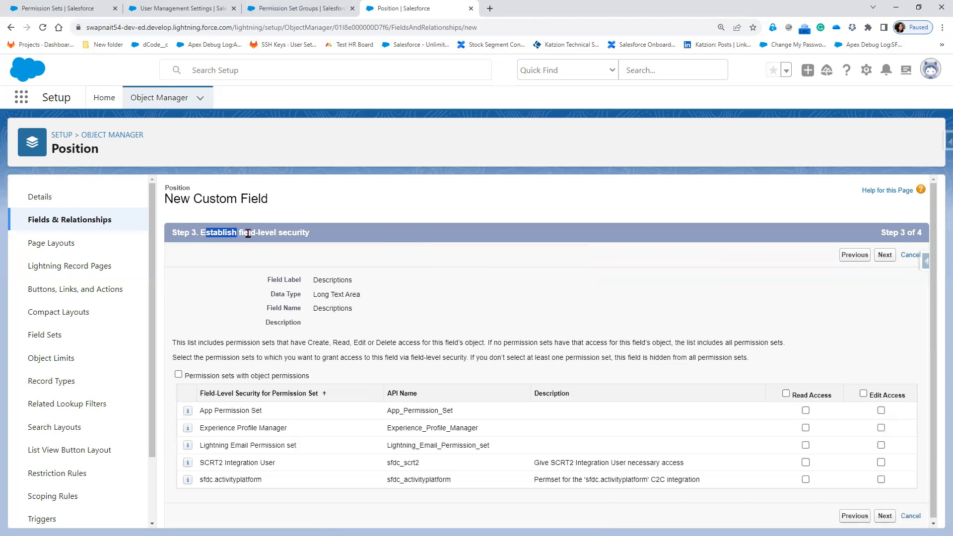
pyautogui.moveTo(295, 233); pyautogui.dragTo(336, 237)
pyautogui.click(178, 374)
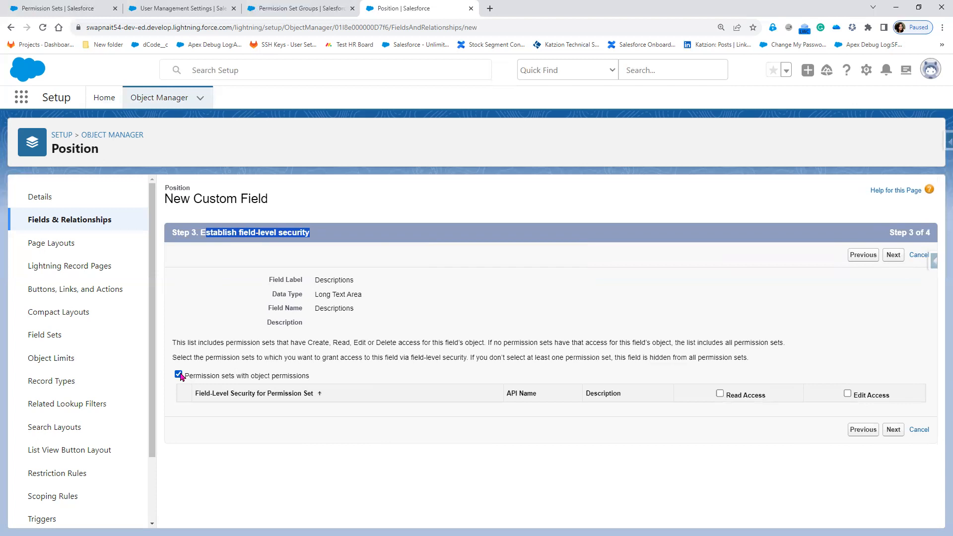
pyautogui.click(178, 375)
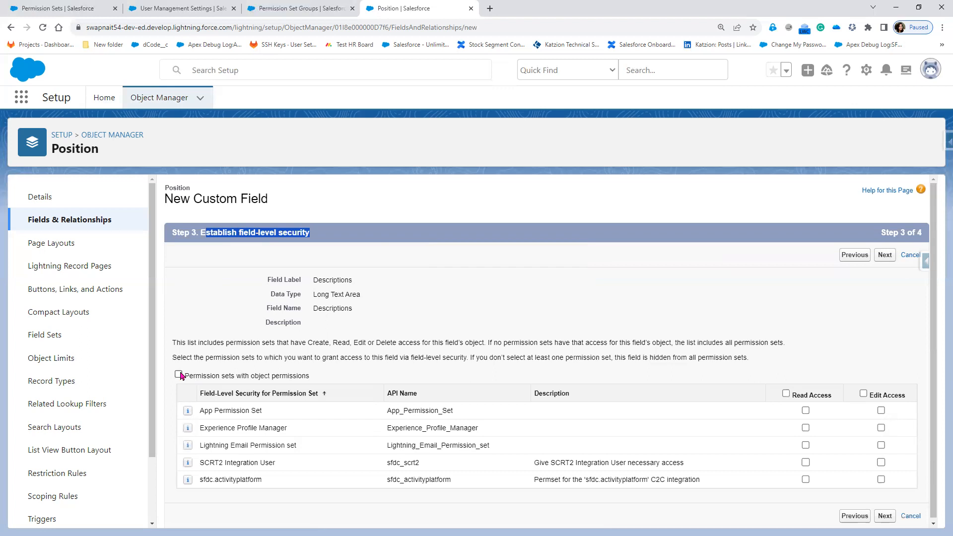
# Inspect the listed permission sets, turn on the object-permissions filter, and preview the page-layout step before returning to field-level security
pyautogui.click(271, 416)
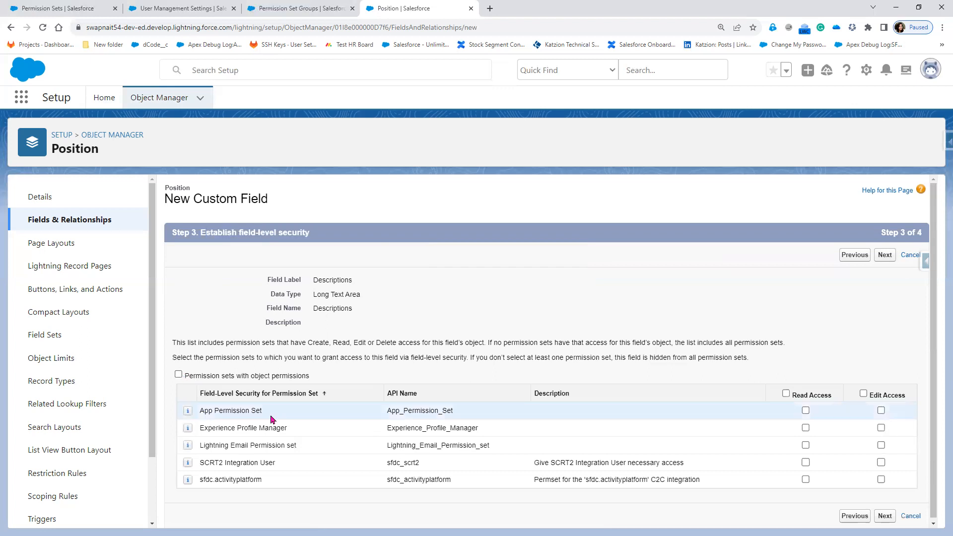
pyautogui.moveTo(301, 433)
pyautogui.mouseDown()
pyautogui.moveTo(224, 430)
pyautogui.moveTo(292, 449)
pyautogui.mouseUp()
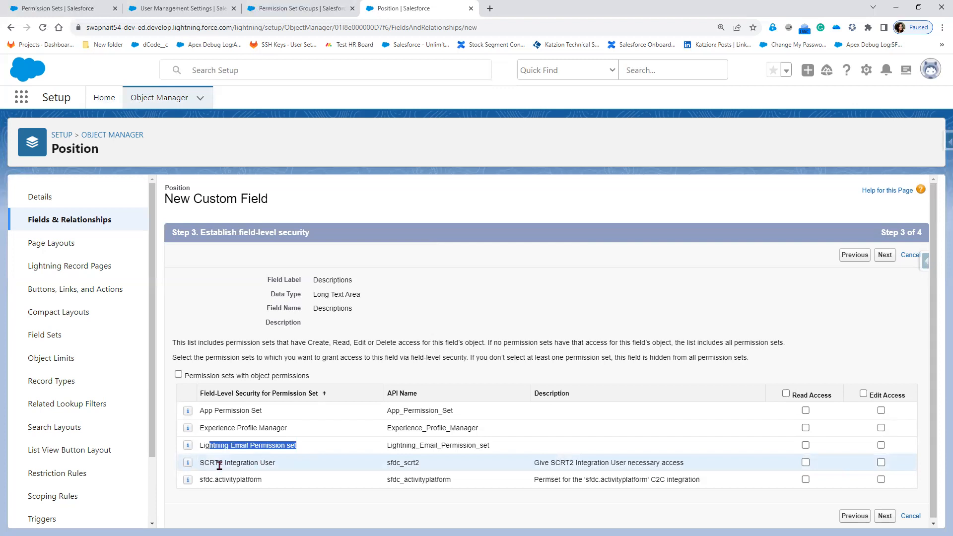
pyautogui.moveTo(204, 461); pyautogui.dragTo(278, 474)
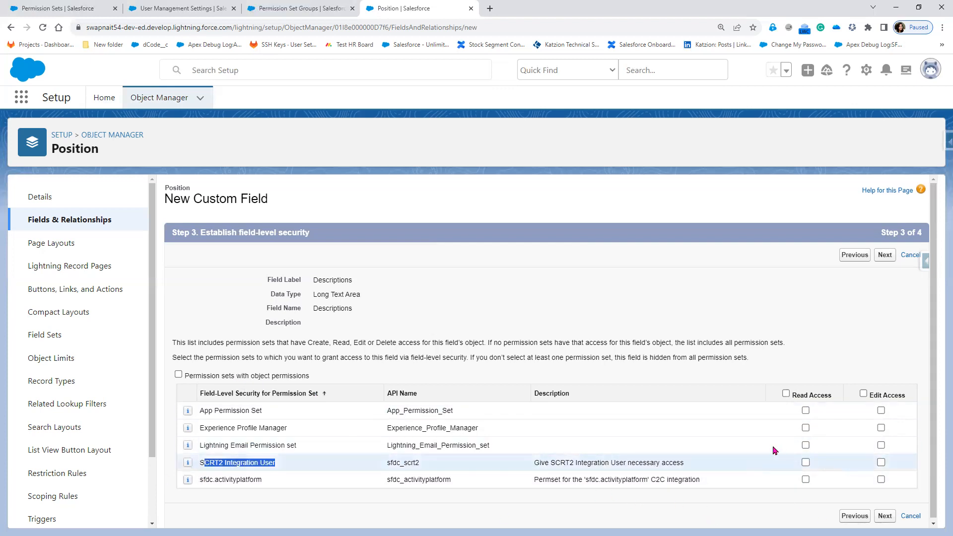
pyautogui.click(178, 374)
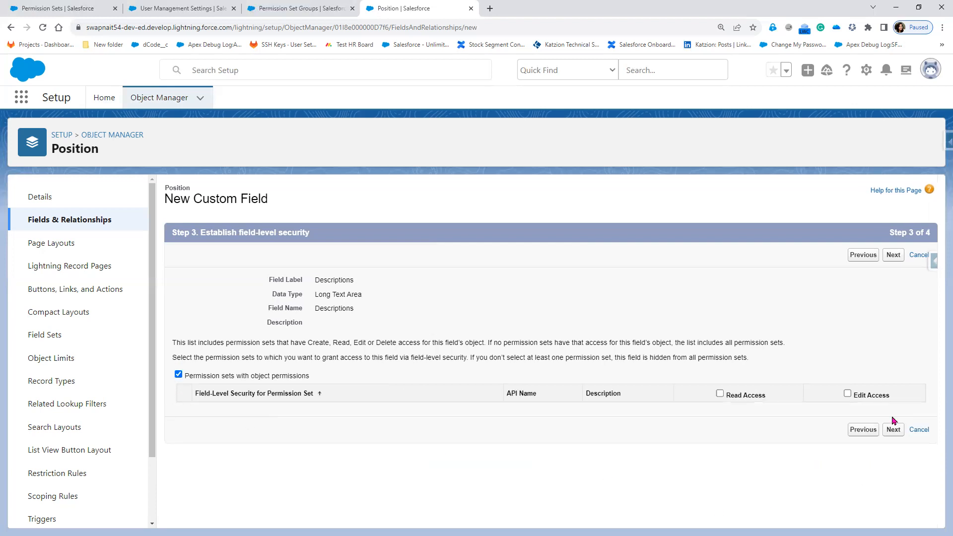
pyautogui.click(894, 430)
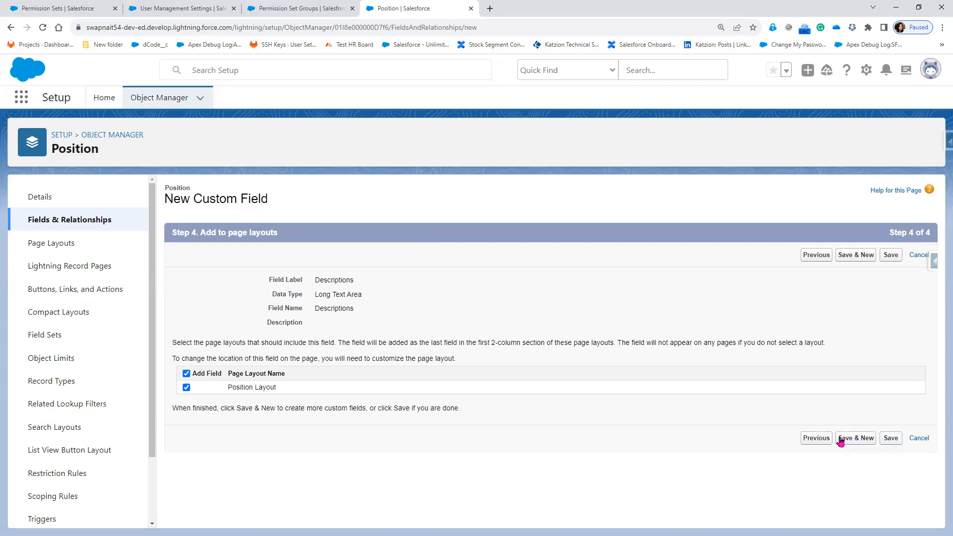
pyautogui.click(817, 442)
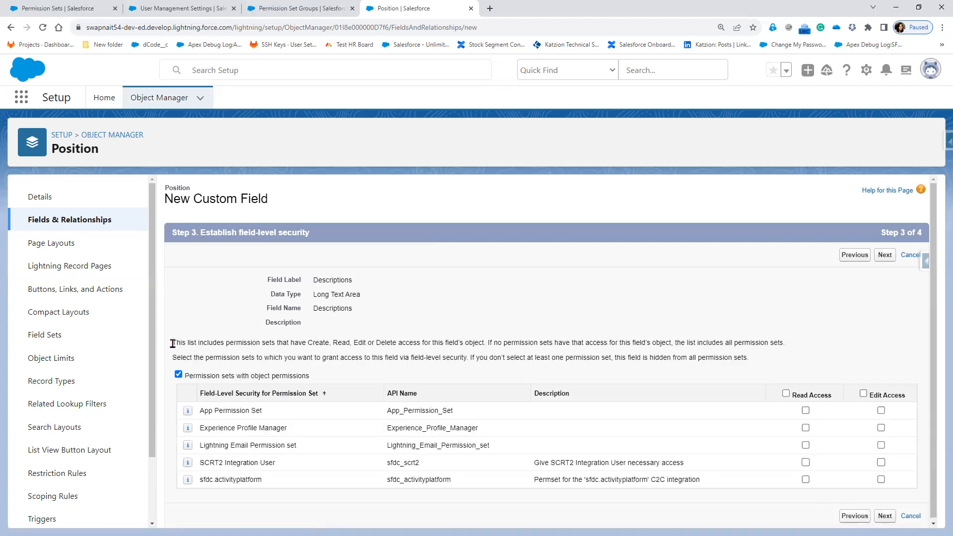
# Read the instructions above the permission-set list and check the Field-Level Security for Permission Sets option in User Management Settings
pyautogui.moveTo(252, 343); pyautogui.dragTo(483, 342)
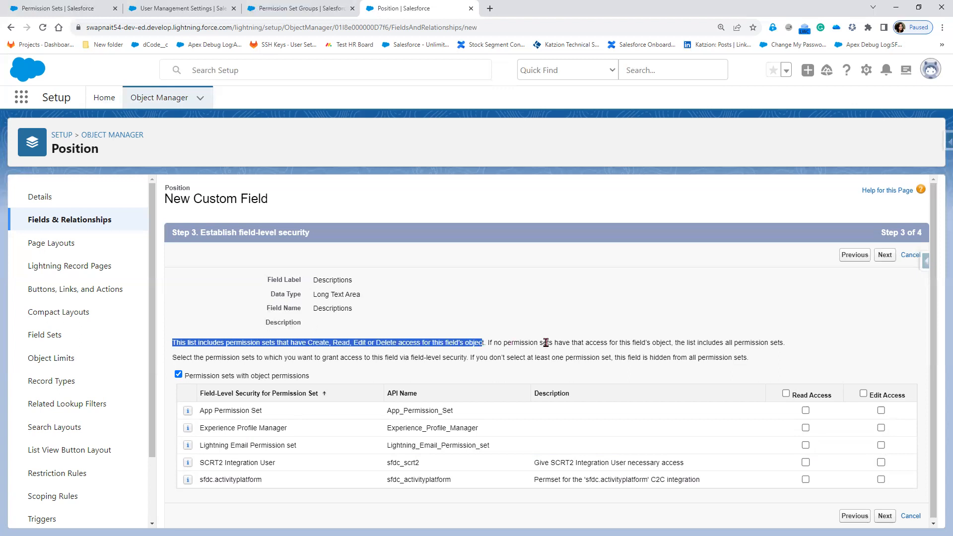
pyautogui.moveTo(547, 342); pyautogui.dragTo(808, 353)
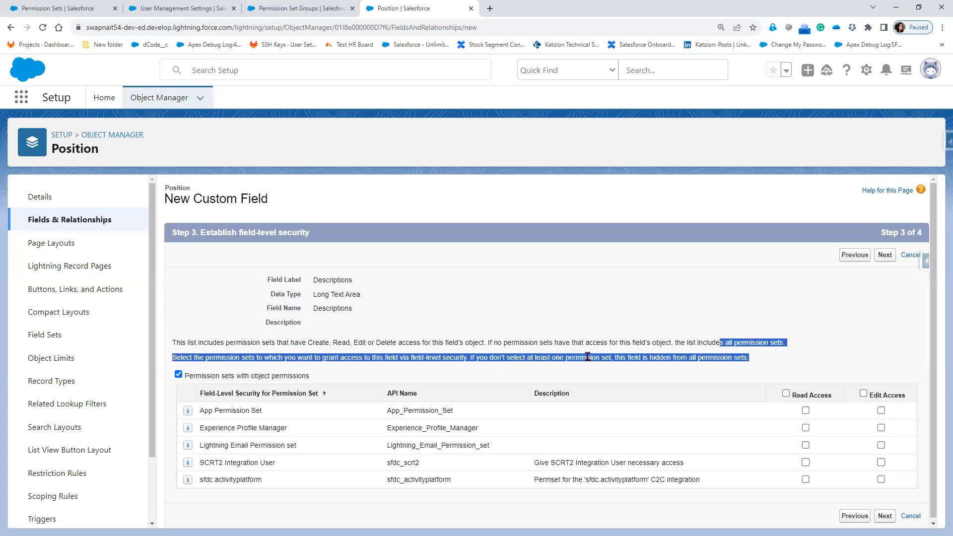
pyautogui.click(332, 342)
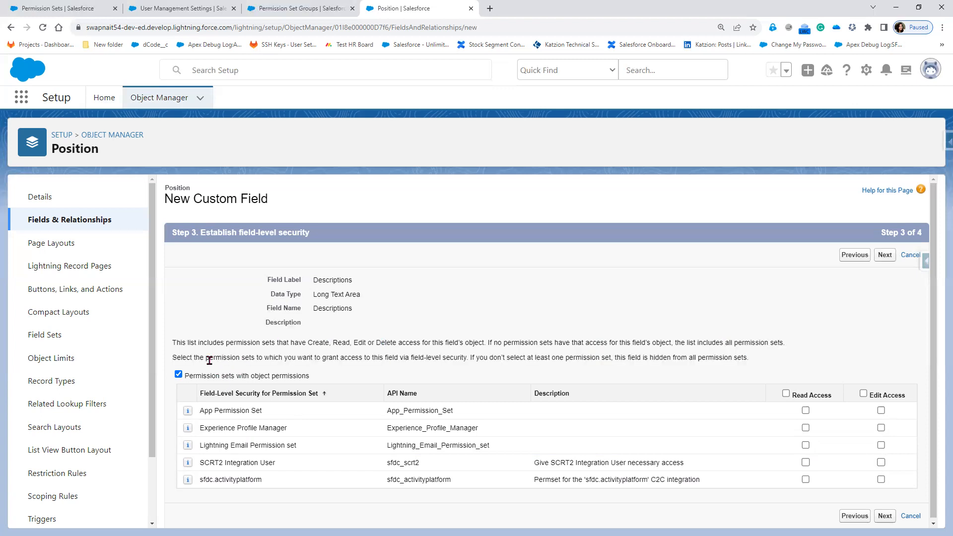
pyautogui.moveTo(204, 356); pyautogui.dragTo(369, 368)
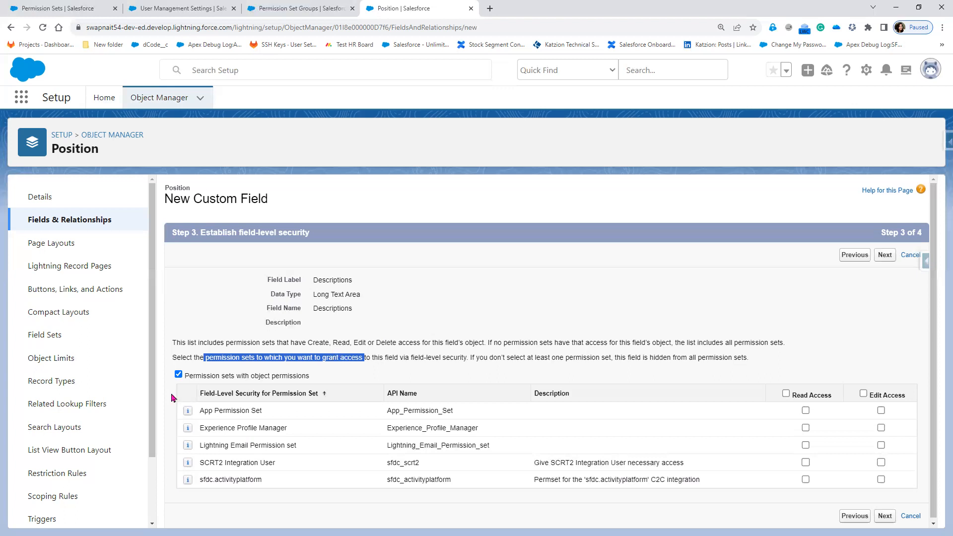
pyautogui.click(278, 8)
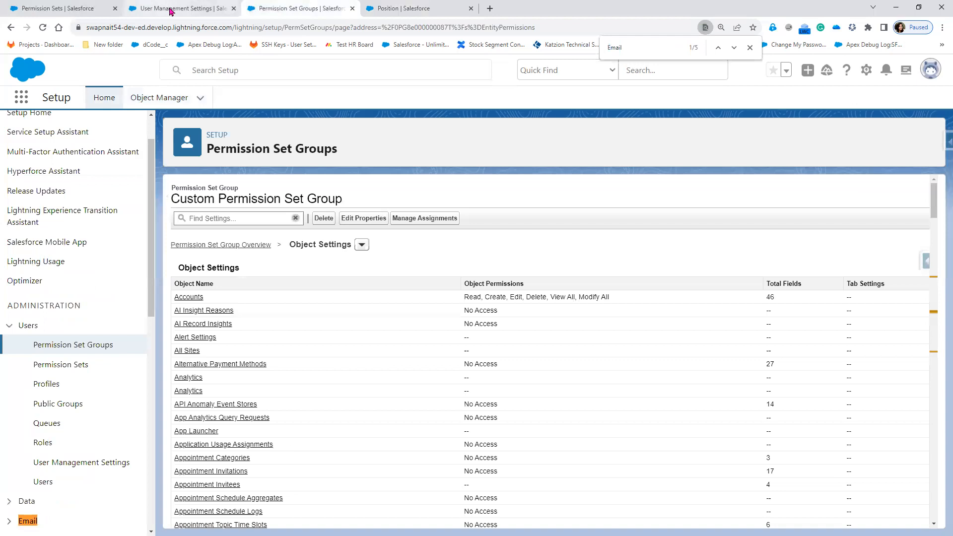
pyautogui.click(160, 10)
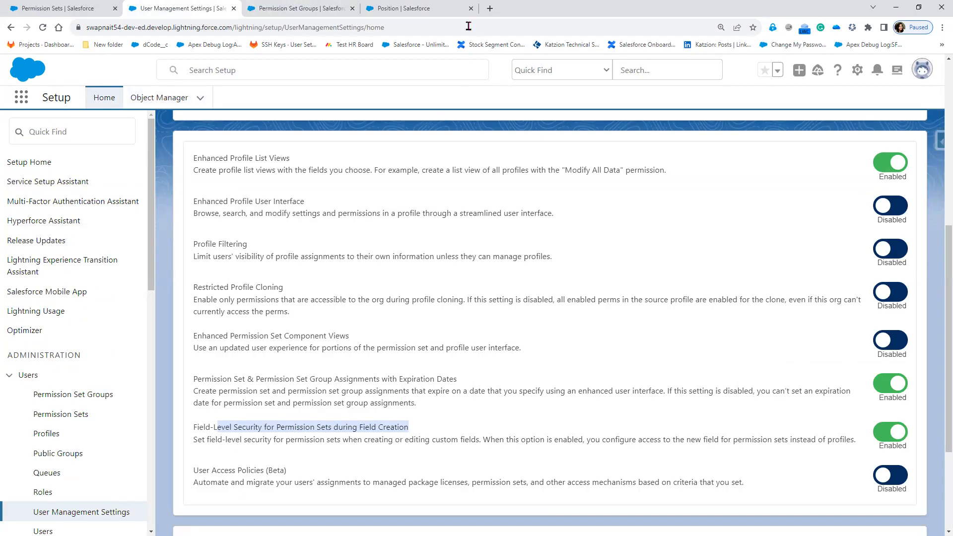
# Give App Permission Set both read and edit access to the new Descriptions field on the Position object
pyautogui.click(422, 9)
pyautogui.click(805, 410)
pyautogui.click(880, 411)
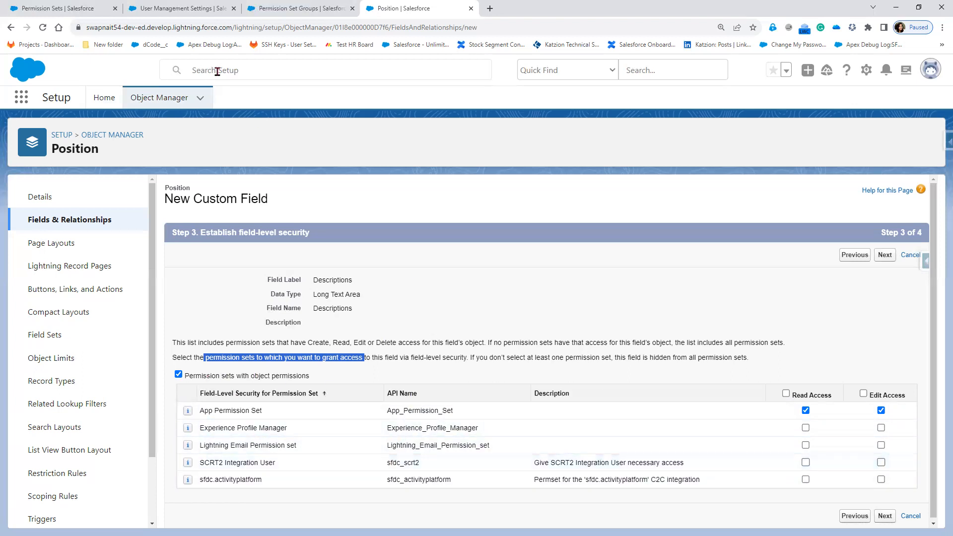
# Disable Field-Level Security for Permission Sets during Field Creation in User Management Settings and return to the Position object's new field
pyautogui.click(281, 10)
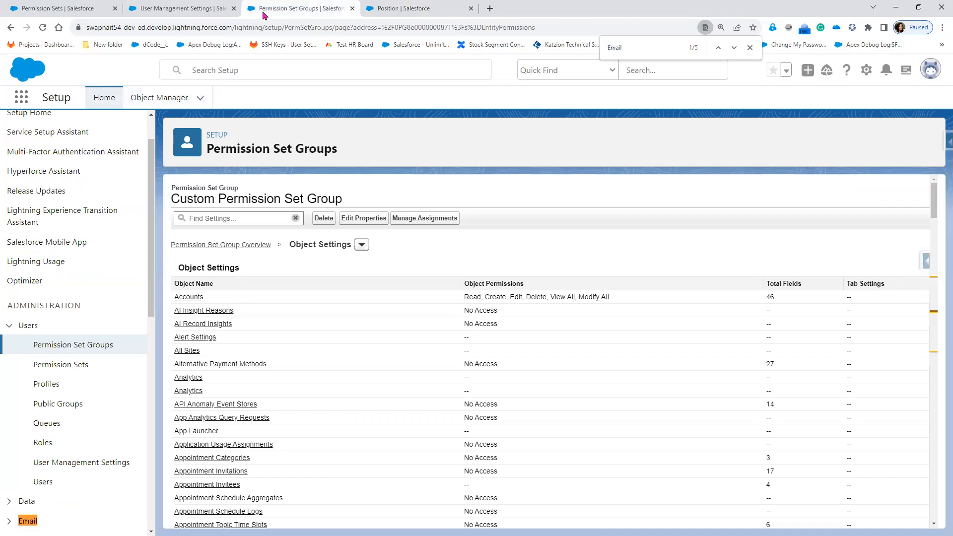
pyautogui.click(192, 10)
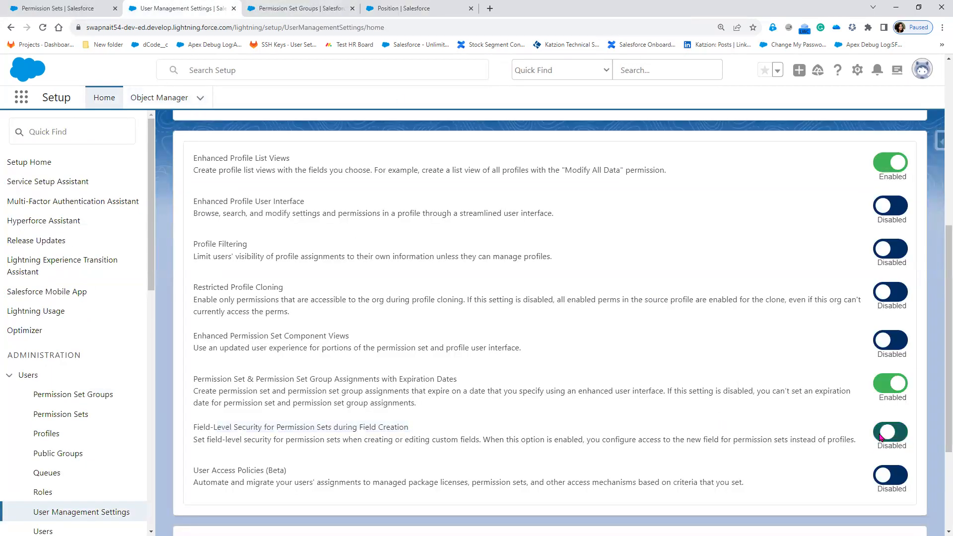
pyautogui.click(404, 9)
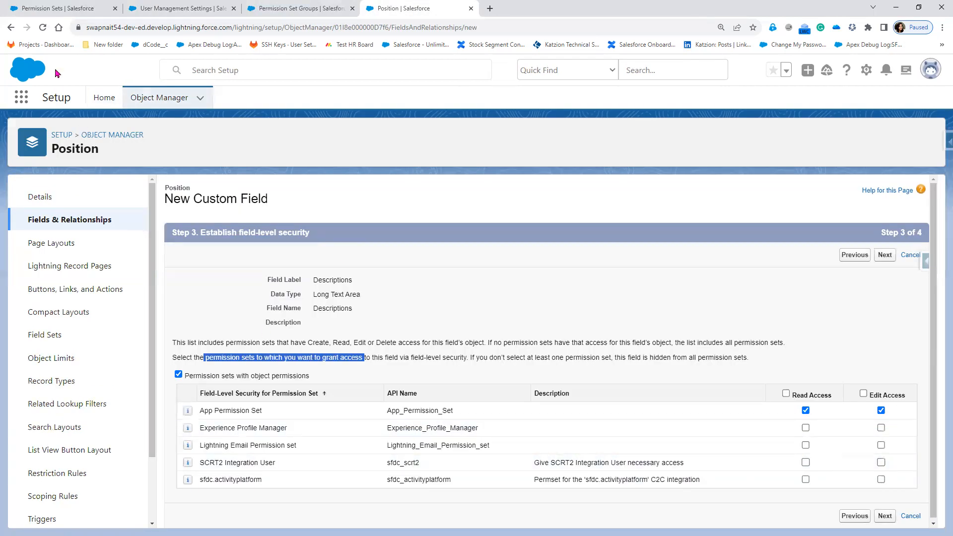
# Reload the new custom field wizard for the Position object and choose the Text Area (Long) data type
pyautogui.click(43, 28)
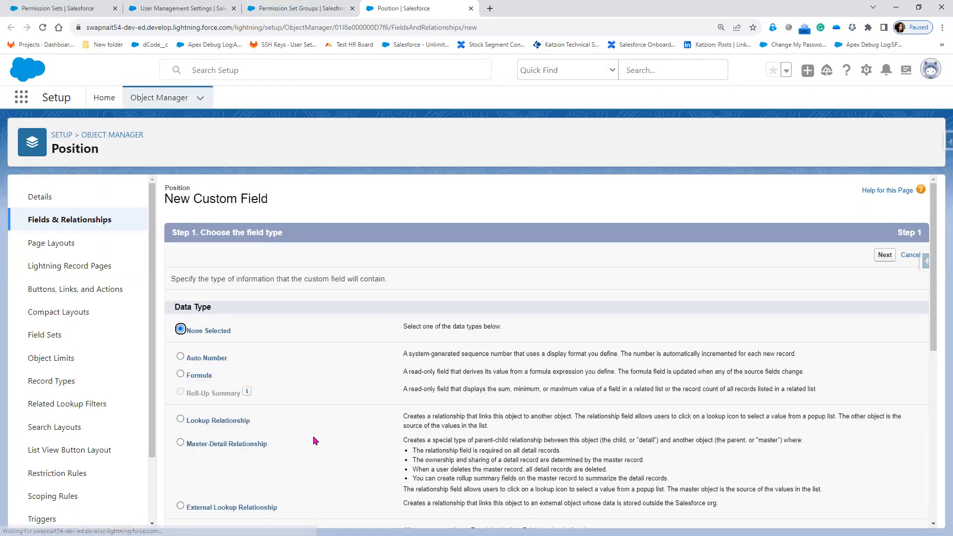
pyautogui.scroll(-7, 357, 464)
pyautogui.click(216, 415)
pyautogui.click(885, 514)
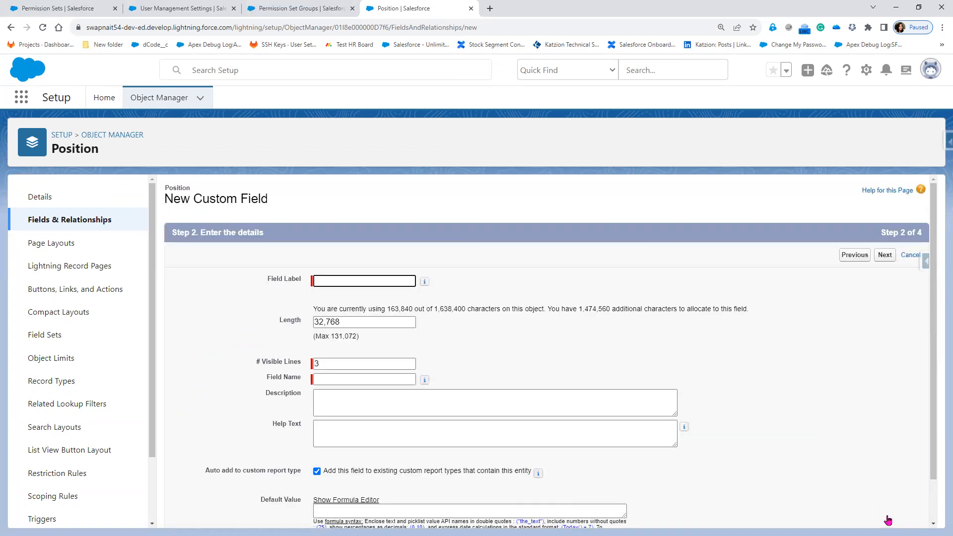
# Label the long text field Description and continue to its field-level security settings for profiles
pyautogui.write('Description')
pyautogui.press('Tab')
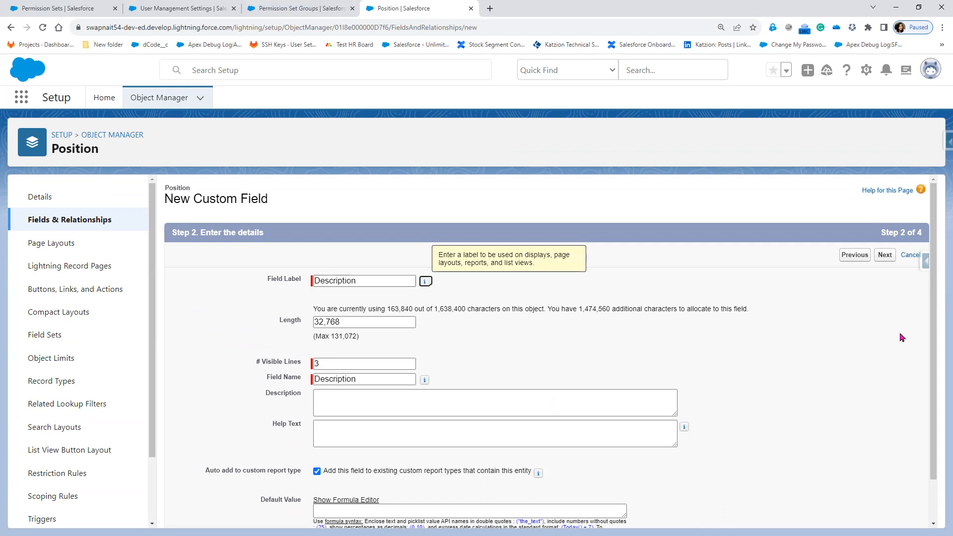
pyautogui.click(885, 255)
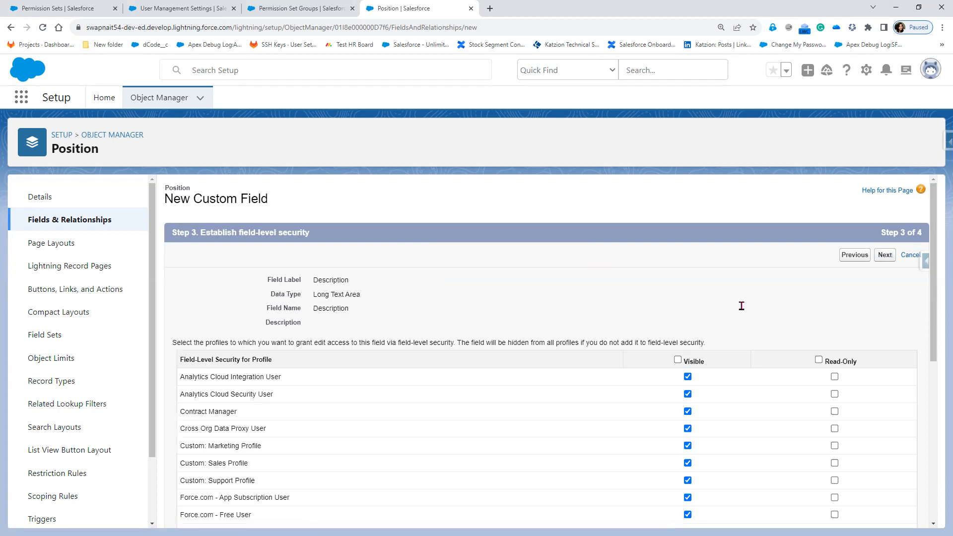
pyautogui.tripleClick(248, 359)
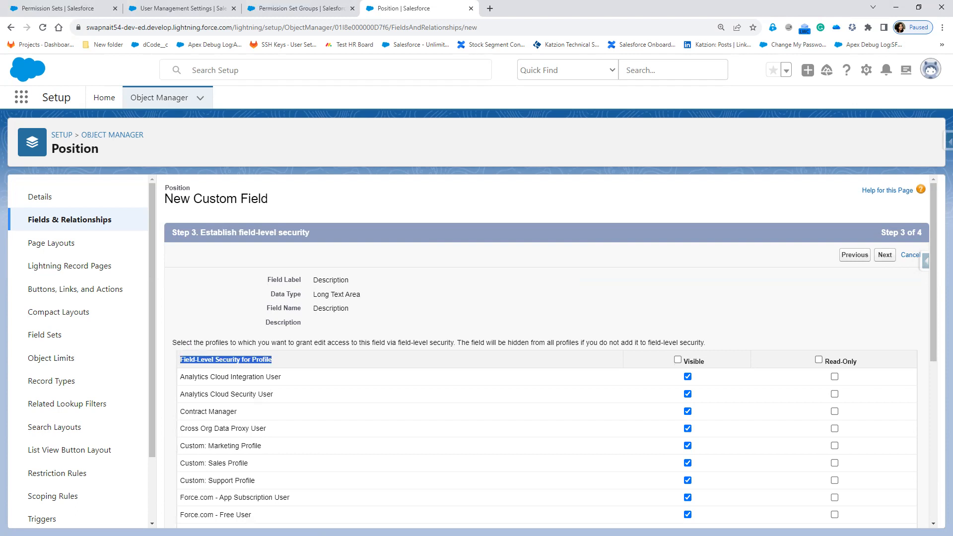
pyautogui.click(176, 9)
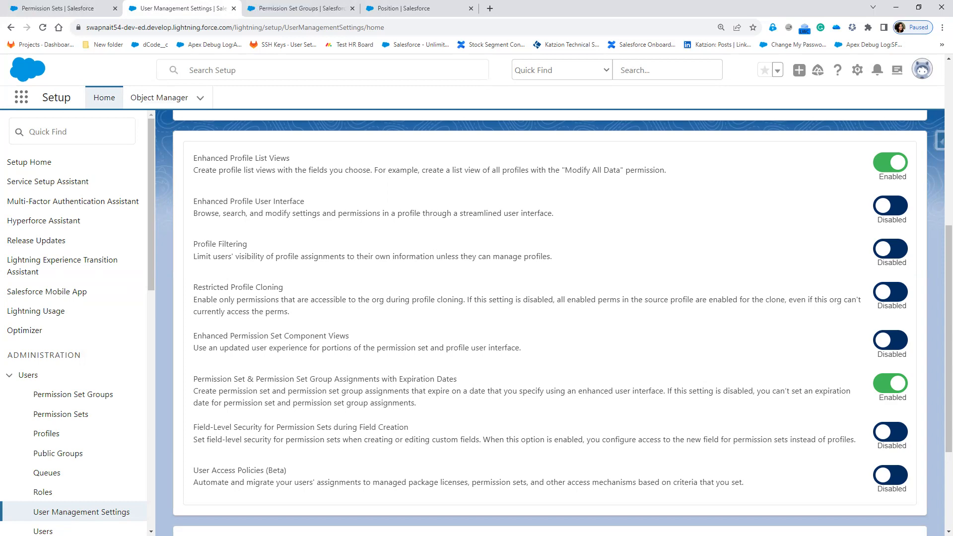
pyautogui.hotkey('alt', 'Tab')
pyautogui.press('Right')
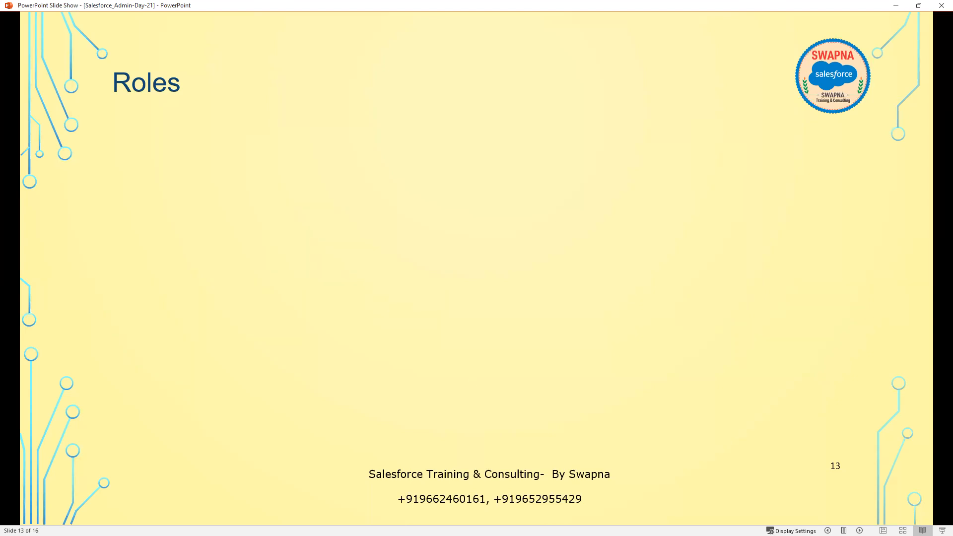
pyautogui.click(892, 9)
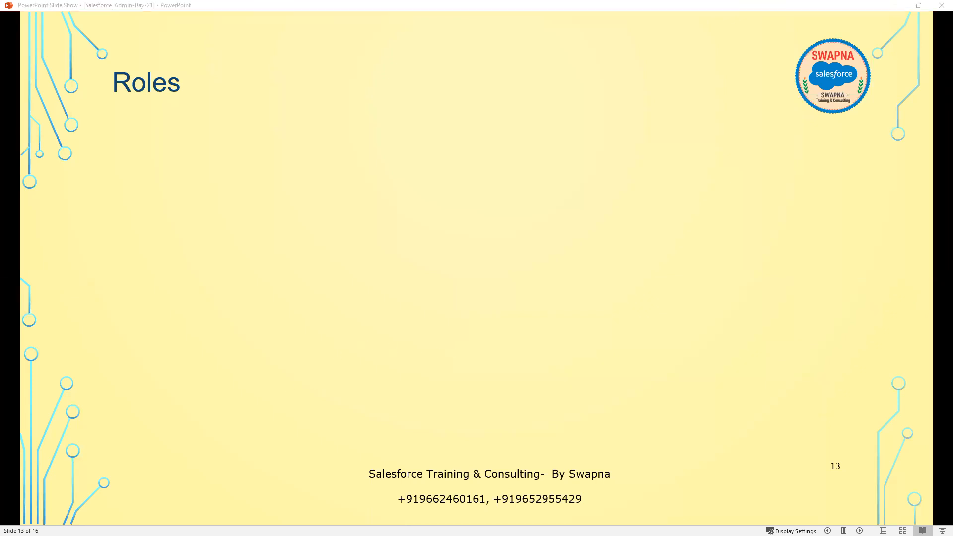
# Switch to the incognito Salesforce session, dismiss the App Launcher, and view the Abbott Insurance lead from the recently viewed leads
pyautogui.hotkey('alt', 'Tab')
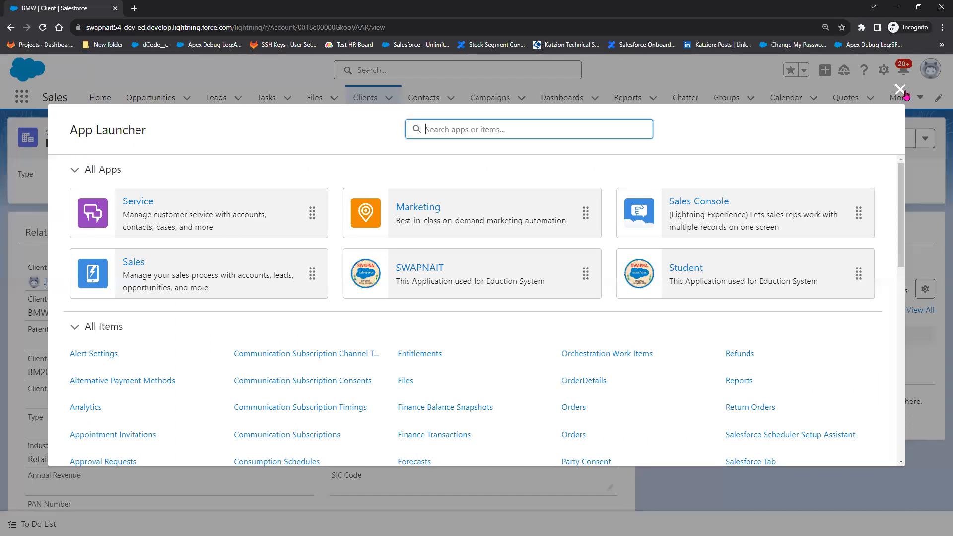
pyautogui.click(892, 91)
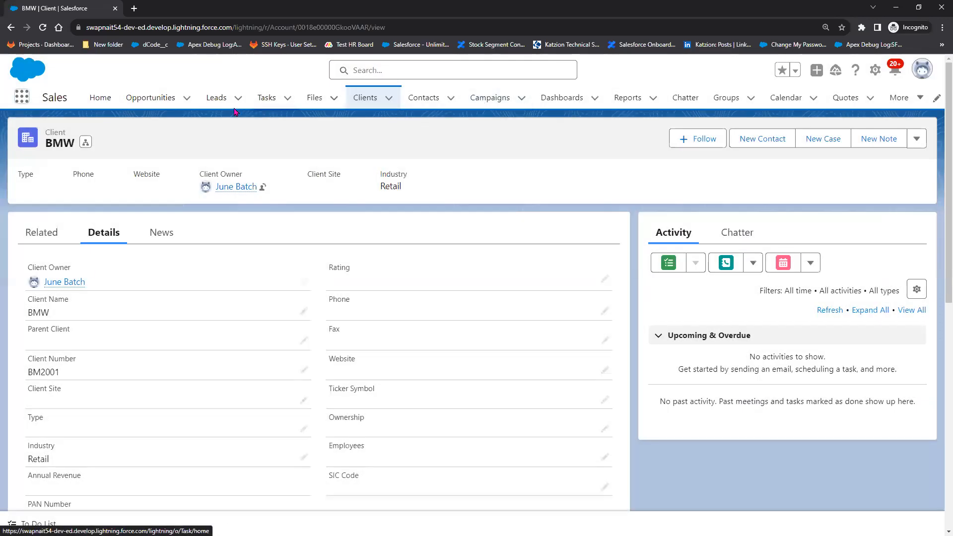
pyautogui.click(217, 102)
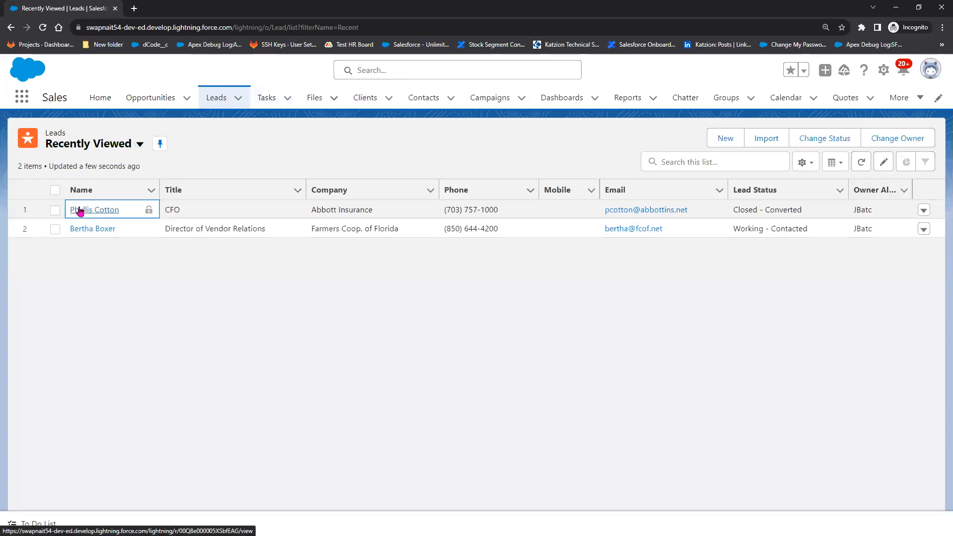
pyautogui.click(80, 209)
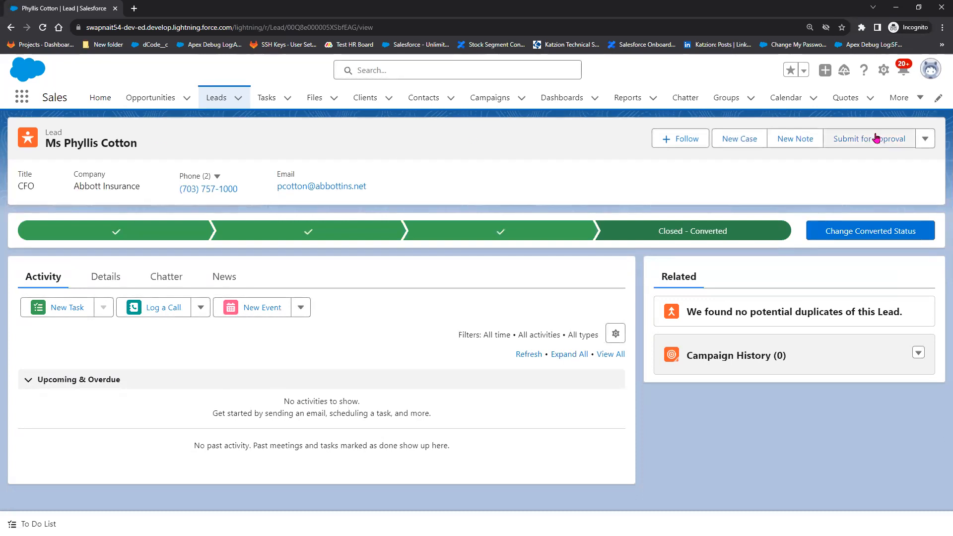
pyautogui.click(896, 7)
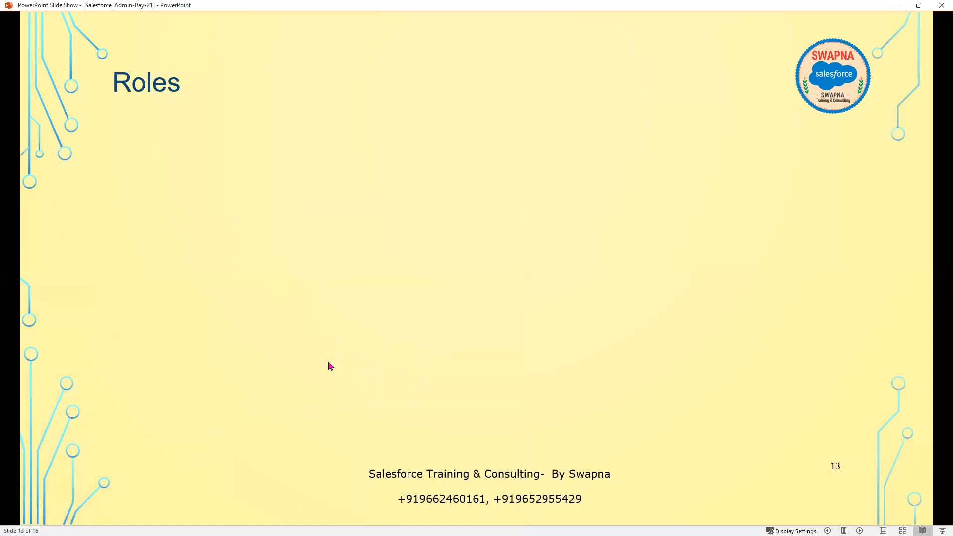
pyautogui.click(330, 365)
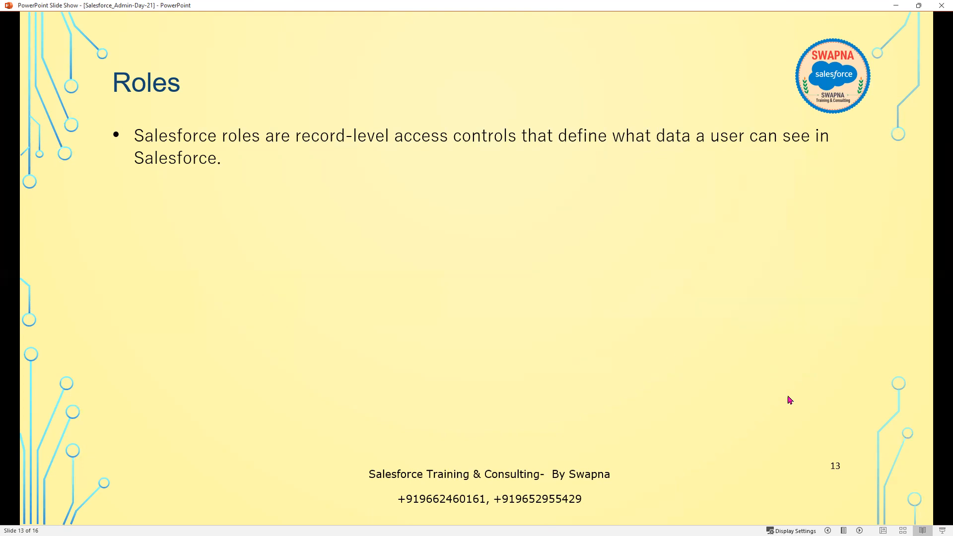
pyautogui.click(444, 306)
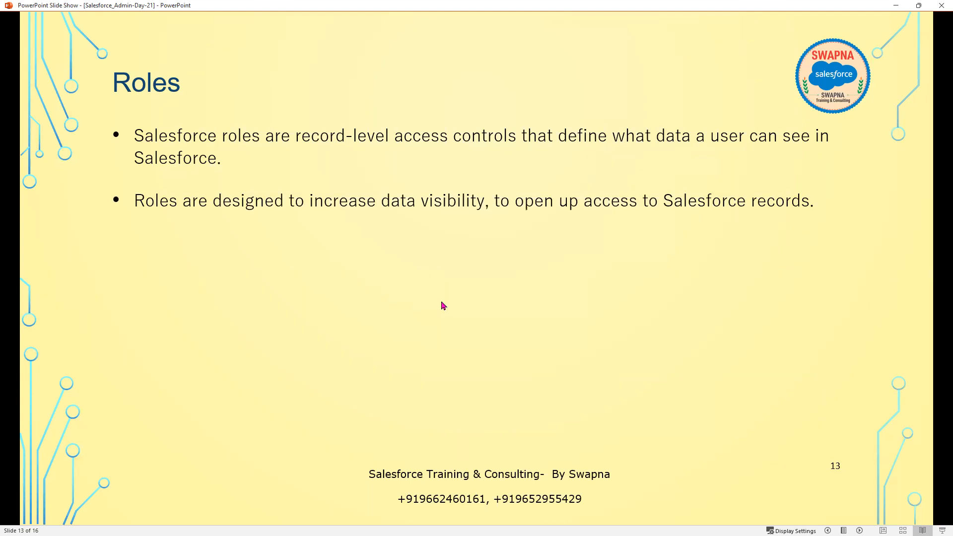